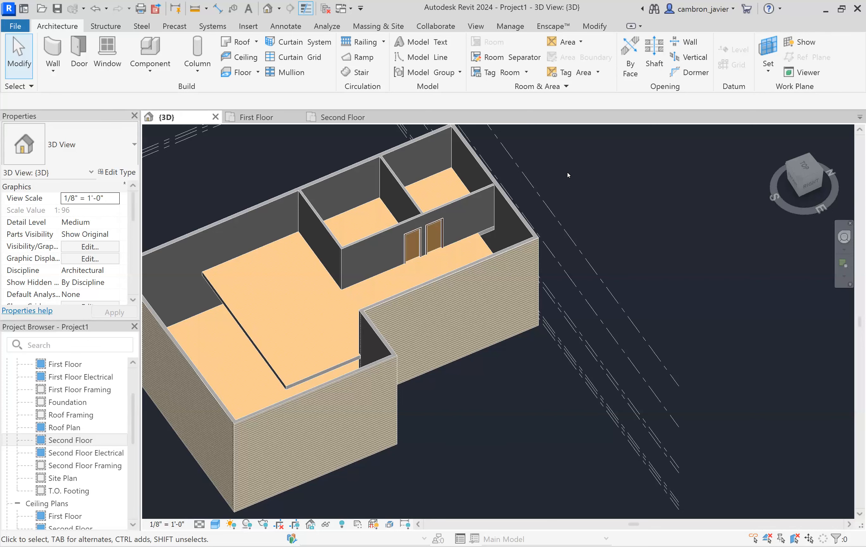
# - Orbit and zoom around the 3D model to inspect the second-floor walls, floors and interior partitions
pyautogui.scroll(-3, 378, 210)
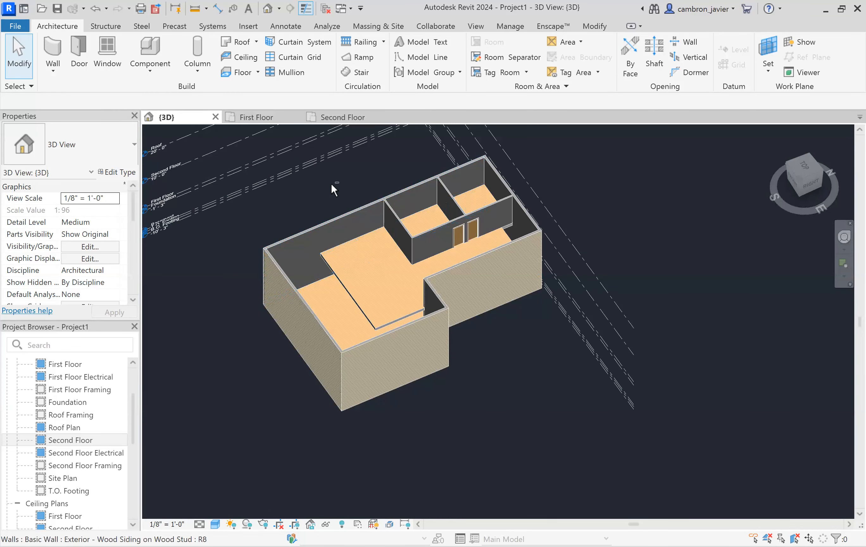
pyautogui.keyDown('shift'); pyautogui.moveTo(348, 195); pyautogui.dragTo(431, 188, button='middle'); pyautogui.keyUp('shift')
pyautogui.scroll(4, 392, 155)
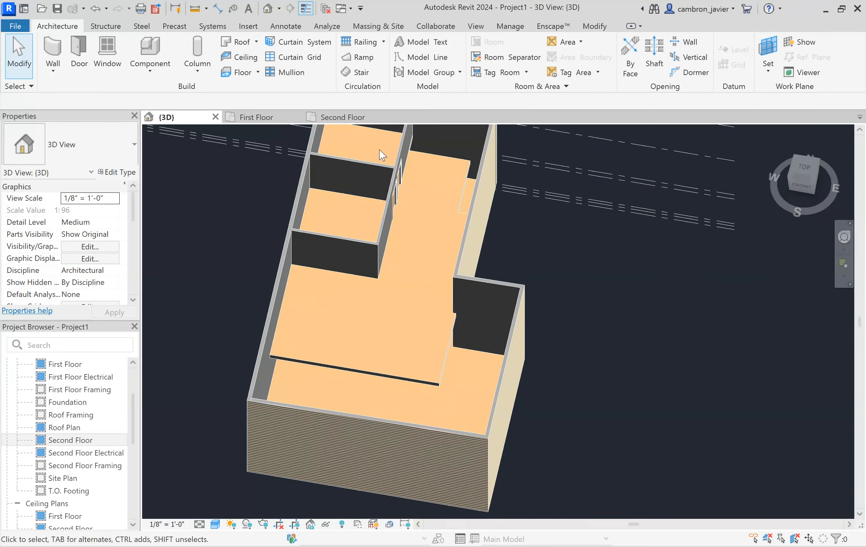
pyautogui.scroll(-3, 373, 190)
pyautogui.scroll(5, 394, 145)
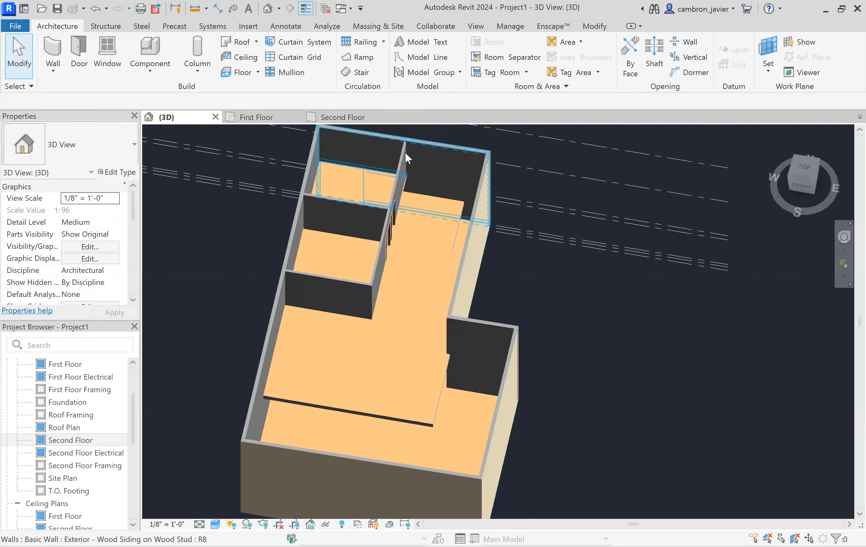
pyautogui.click(402, 189)
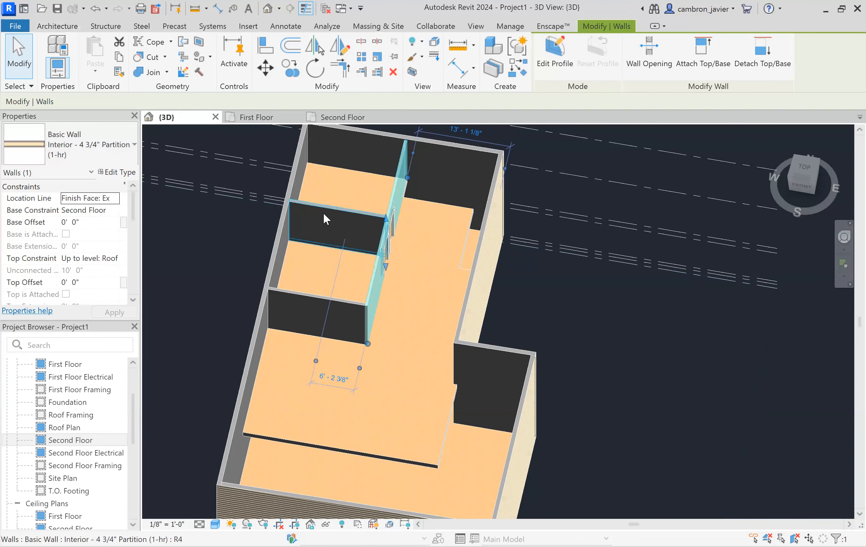
pyautogui.keyDown('shift'); pyautogui.moveTo(271, 242); pyautogui.dragTo(394, 247, button='middle'); pyautogui.keyUp('shift')
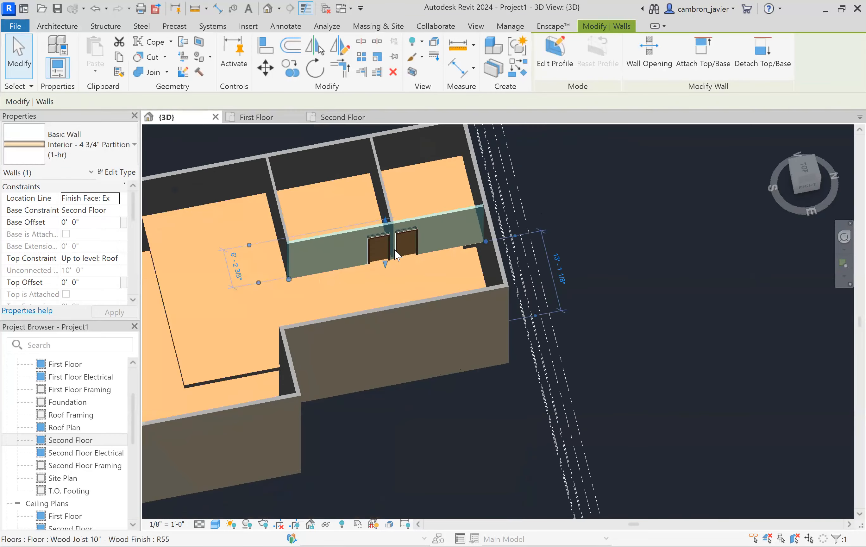
pyautogui.scroll(-1, 341, 169)
pyautogui.click(341, 169)
pyautogui.scroll(1, 382, 188)
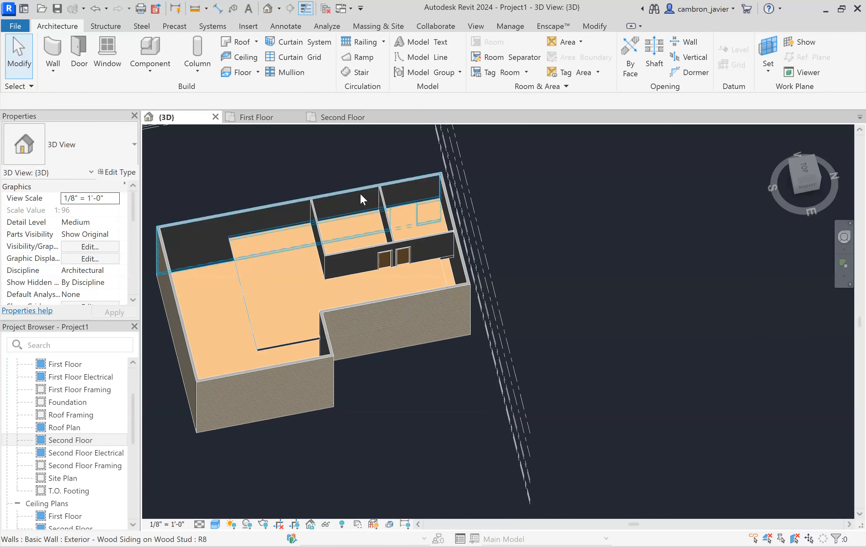
pyautogui.scroll(3, 362, 167)
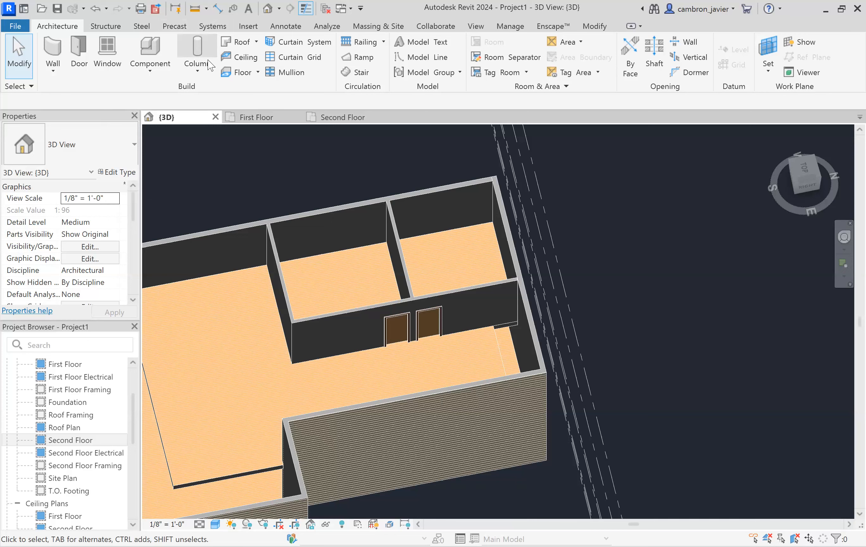
# - Inspect the 3D model further and scroll through the Project Browser to review the available plan and ceiling views
pyautogui.keyDown('shift'); pyautogui.moveTo(338, 187); pyautogui.dragTo(406, 184, button='middle'); pyautogui.keyUp('shift')
pyautogui.scroll(4, 445, 158)
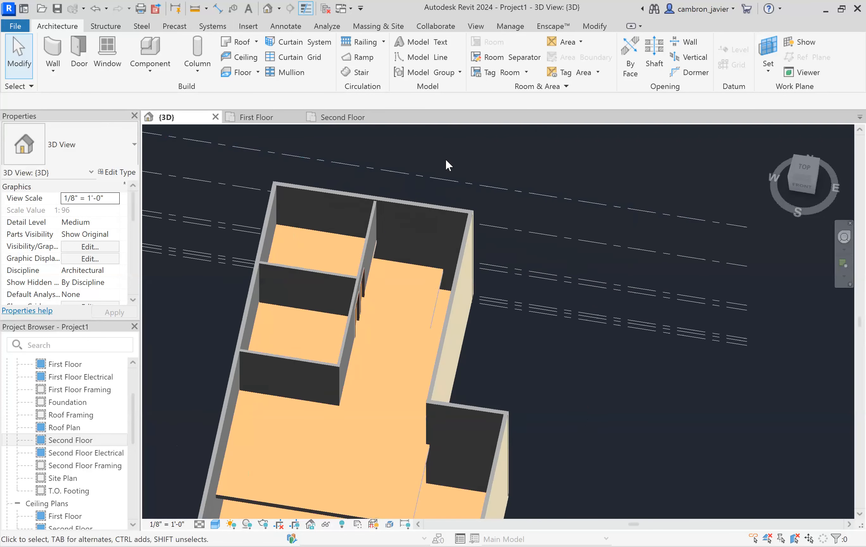
pyautogui.scroll(-3, 445, 158)
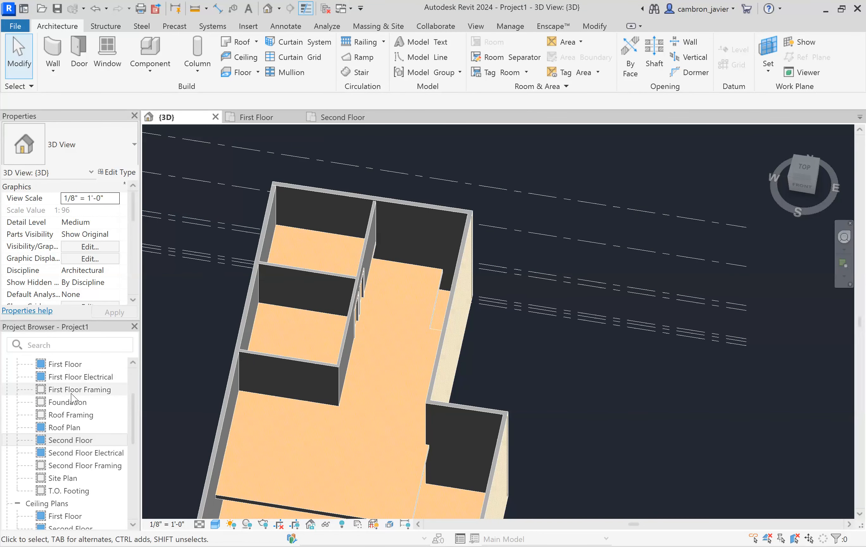
pyautogui.scroll(2, 58, 401)
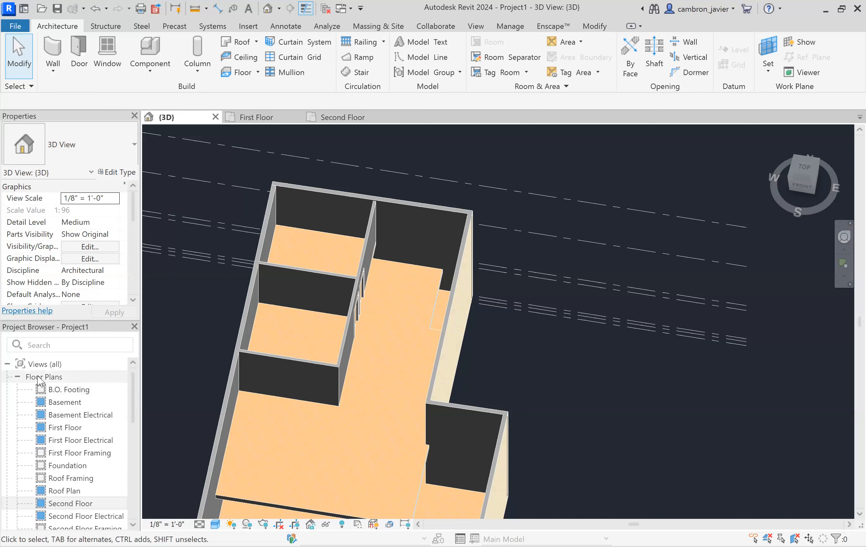
pyautogui.scroll(-5, 36, 378)
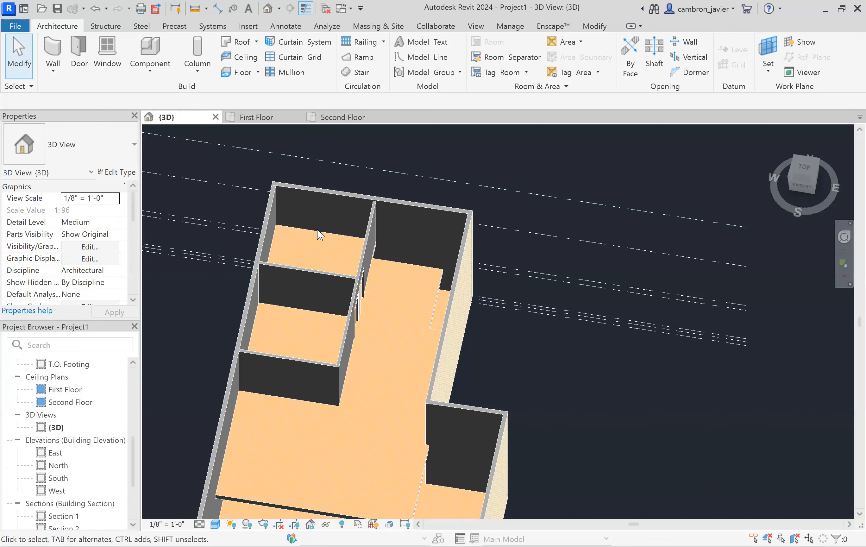
pyautogui.scroll(-2, 319, 235)
# - In the First Floor plan, move the section line down so it cuts through the lower part of the house
pyautogui.click(264, 117)
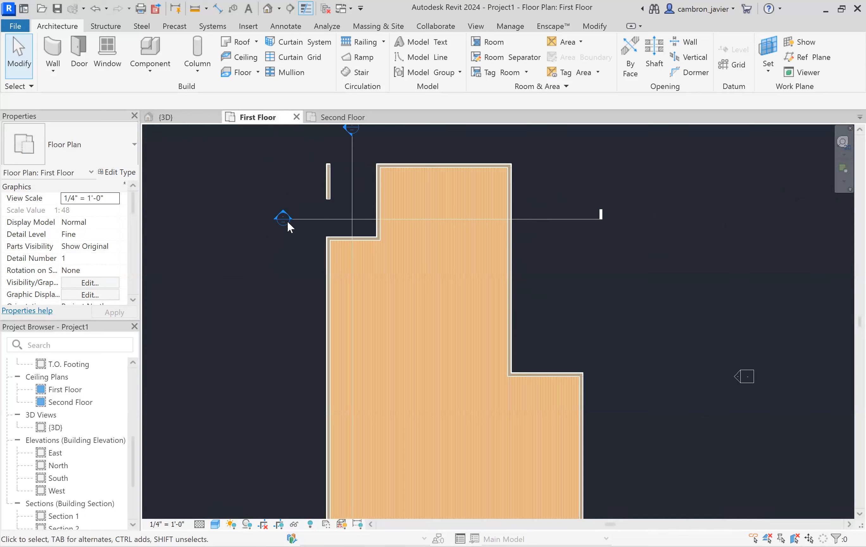
pyautogui.scroll(-2, 350, 196)
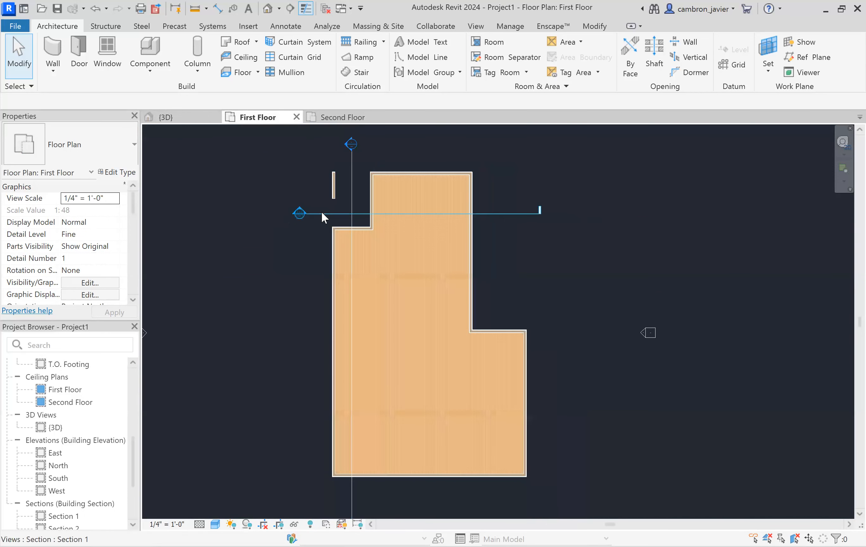
pyautogui.click(321, 212)
pyautogui.moveTo(304, 282)
pyautogui.mouseDown()
pyautogui.moveTo(314, 289)
pyautogui.moveTo(314, 279)
pyautogui.mouseUp()
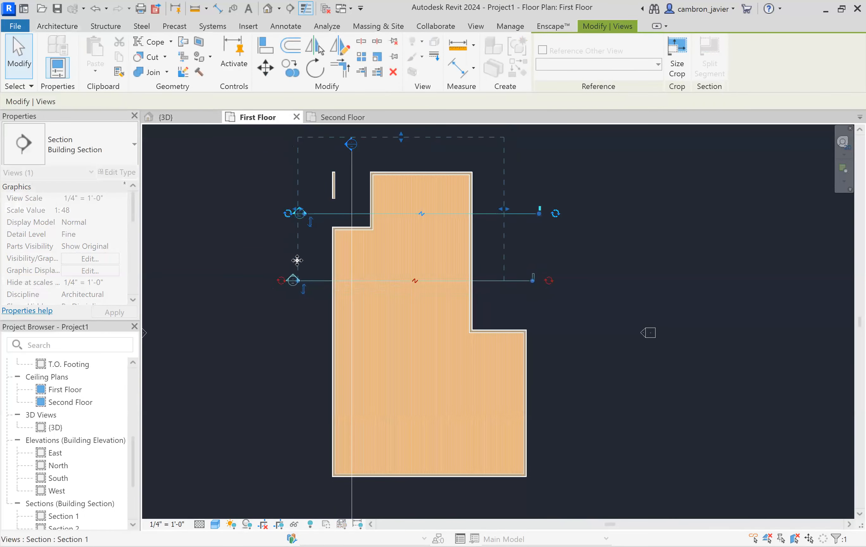
pyautogui.click(291, 256)
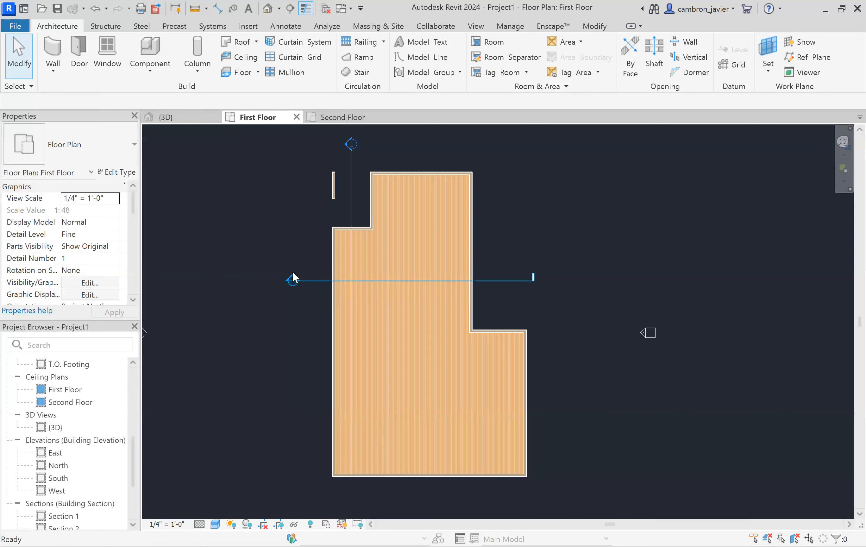
# - Open Section 1 and zoom in to examine the floor and wall heights
pyautogui.doubleClick(292, 272)
pyautogui.scroll(-1, 250, 213)
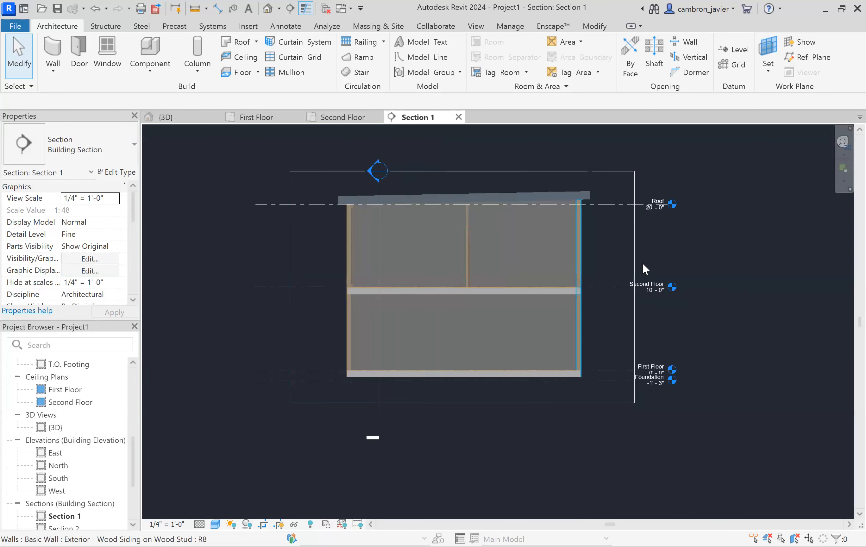
pyautogui.scroll(3, 413, 313)
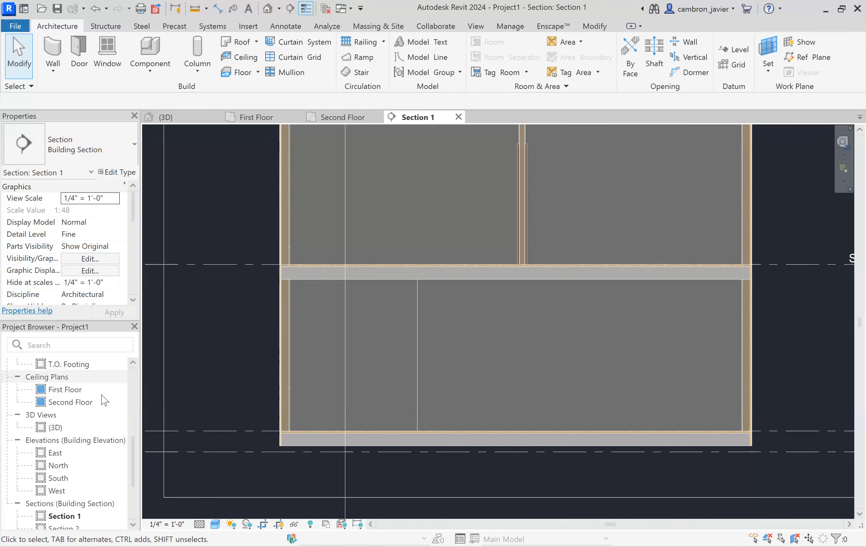
pyautogui.scroll(-2, 374, 386)
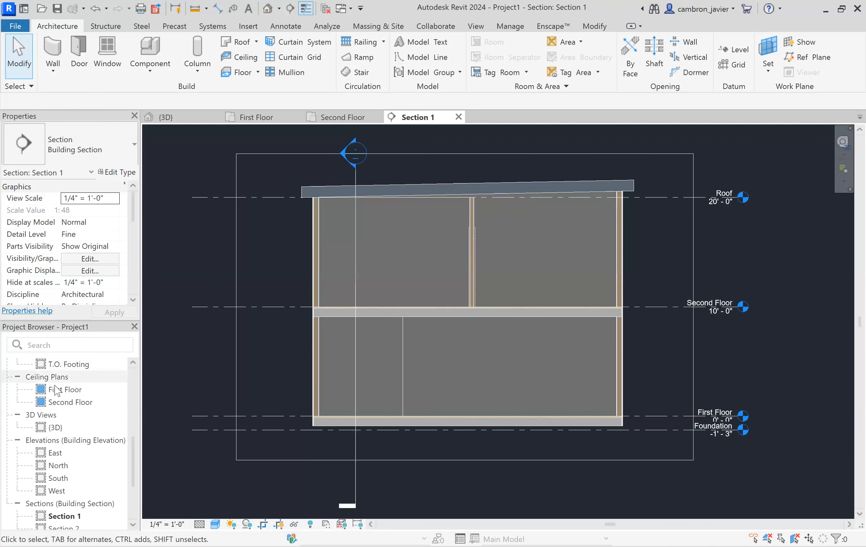
# - Return to the 3D view, then open the Second Floor reflected ceiling plan
pyautogui.click(167, 117)
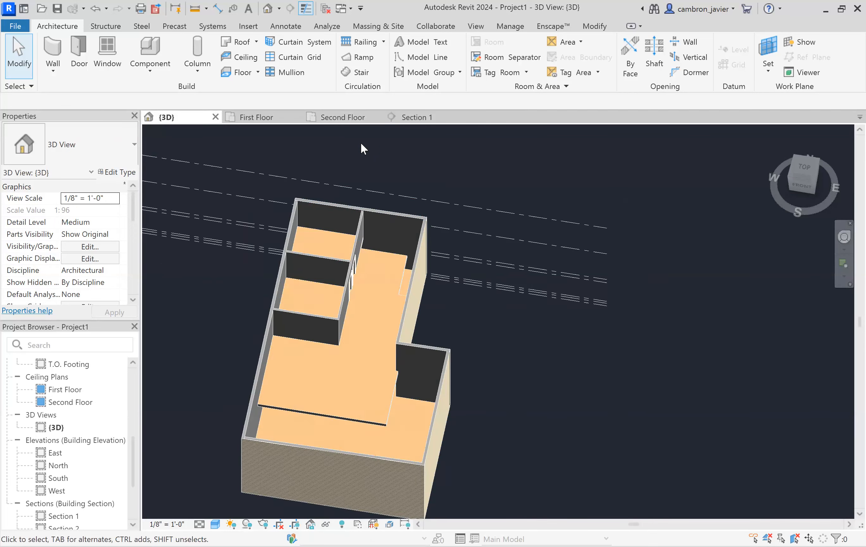
pyautogui.scroll(3, 344, 187)
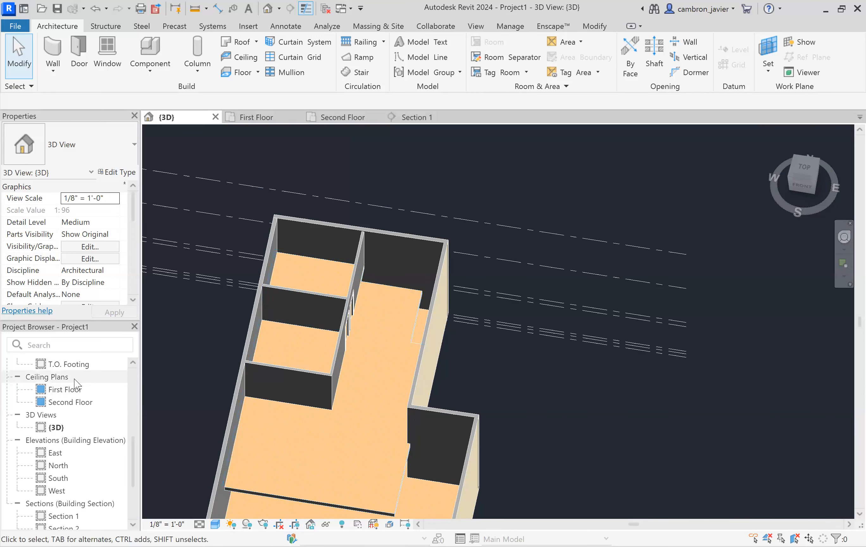
pyautogui.click(64, 401)
pyautogui.doubleClick(65, 404)
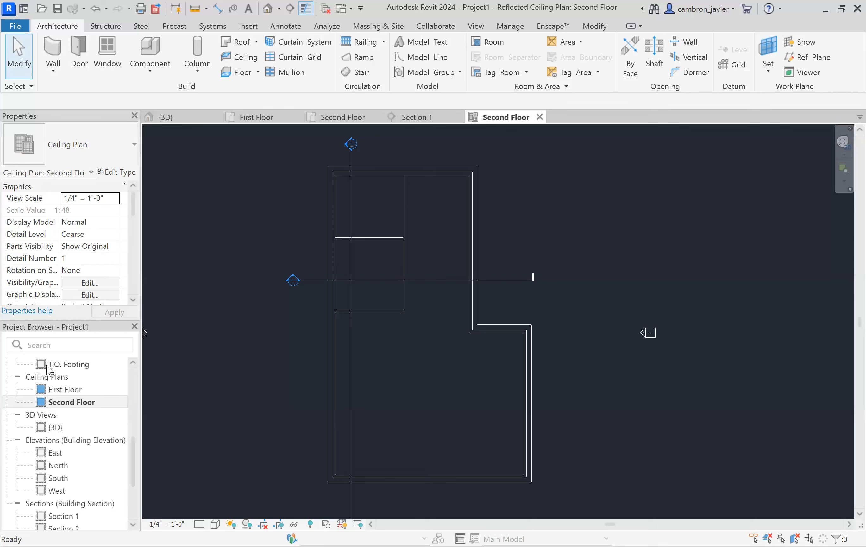
# - Select the roof in the Second Floor ceiling plan and hide it in this view by element
pyautogui.click(478, 217)
pyautogui.click(497, 207)
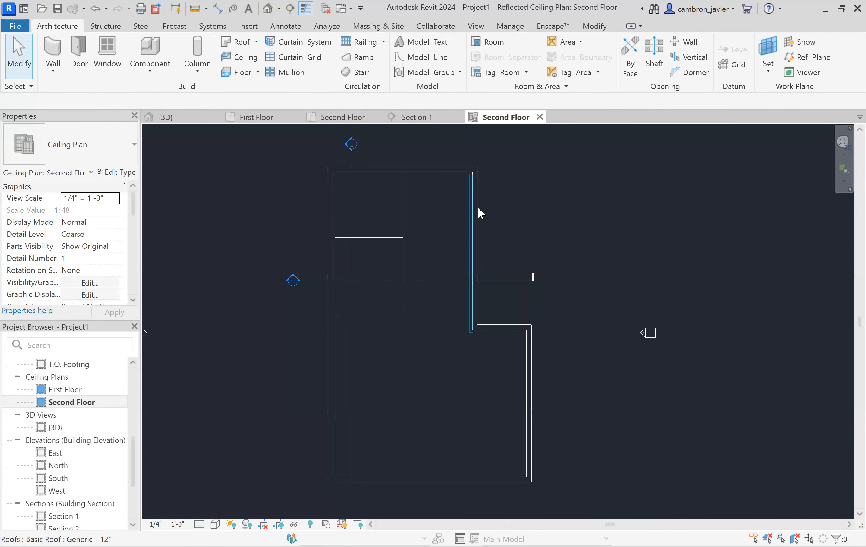
pyautogui.press('Tab')
pyautogui.click(480, 208)
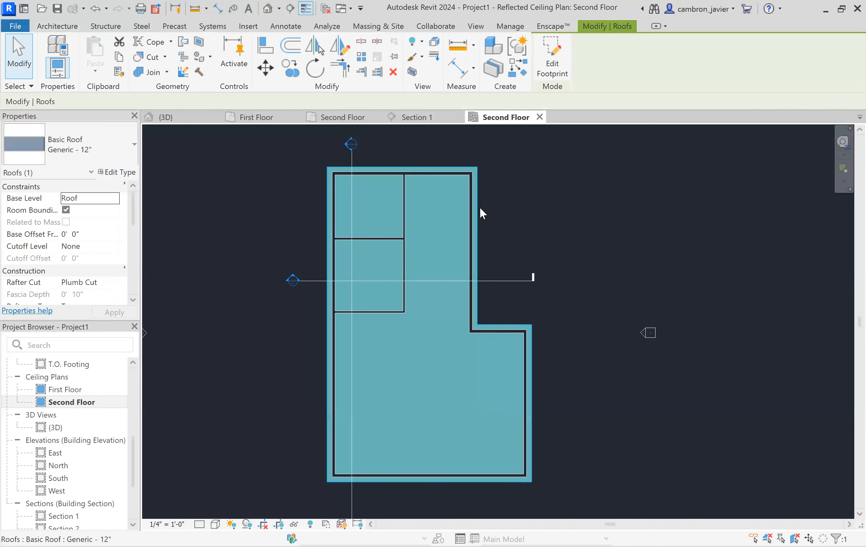
pyautogui.rightClick(480, 207)
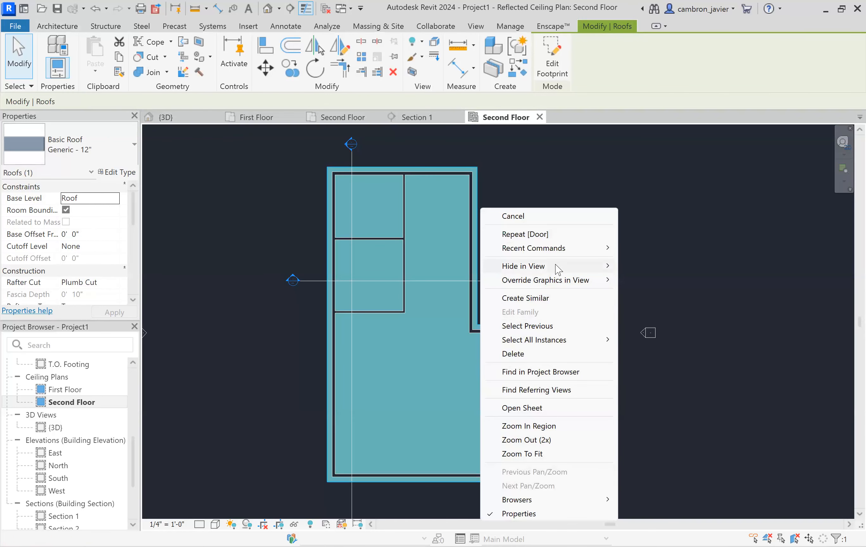
pyautogui.moveTo(558, 268)
pyautogui.click(631, 268)
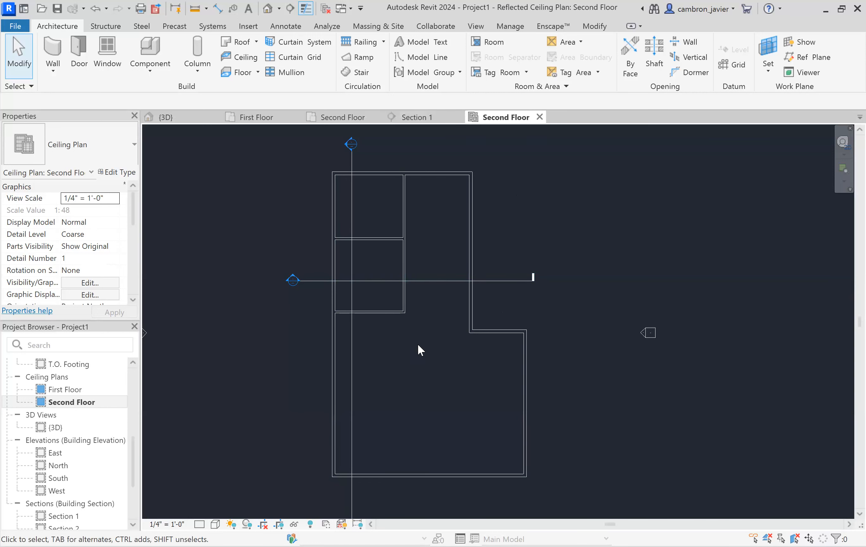
# - Zoom the ceiling plan and switch to Section 1 and back to compare the views
pyautogui.scroll(2, 380, 216)
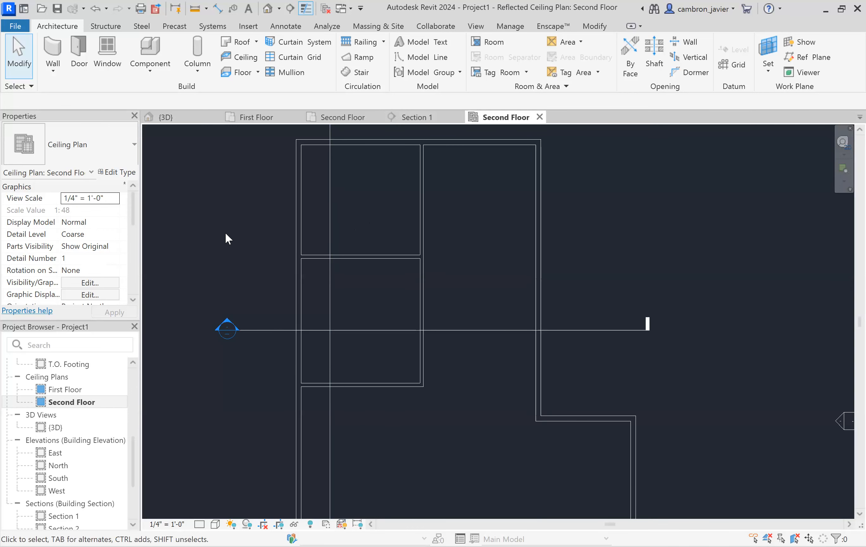
pyautogui.scroll(-1, 432, 194)
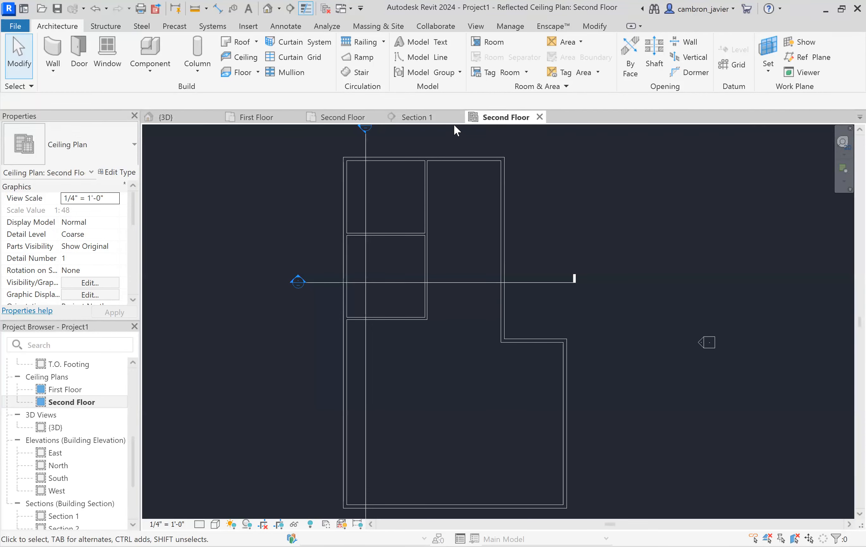
pyautogui.click(421, 117)
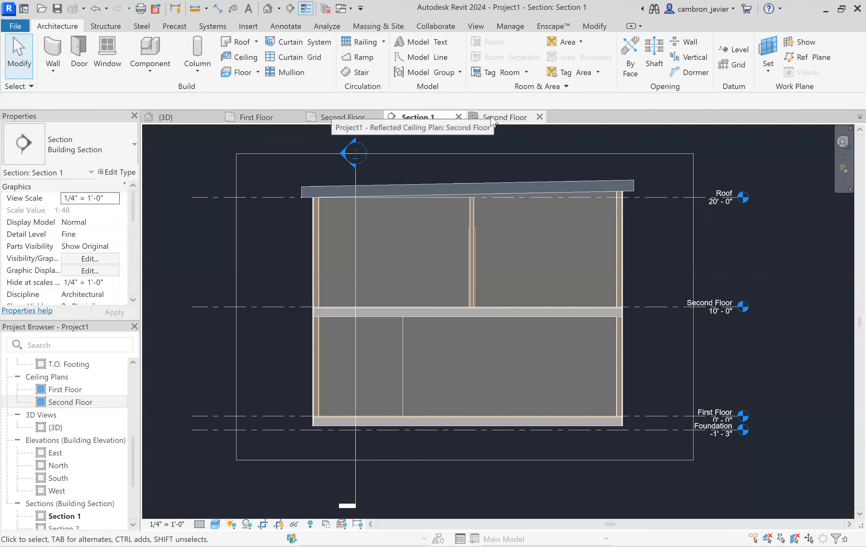
pyautogui.click(505, 120)
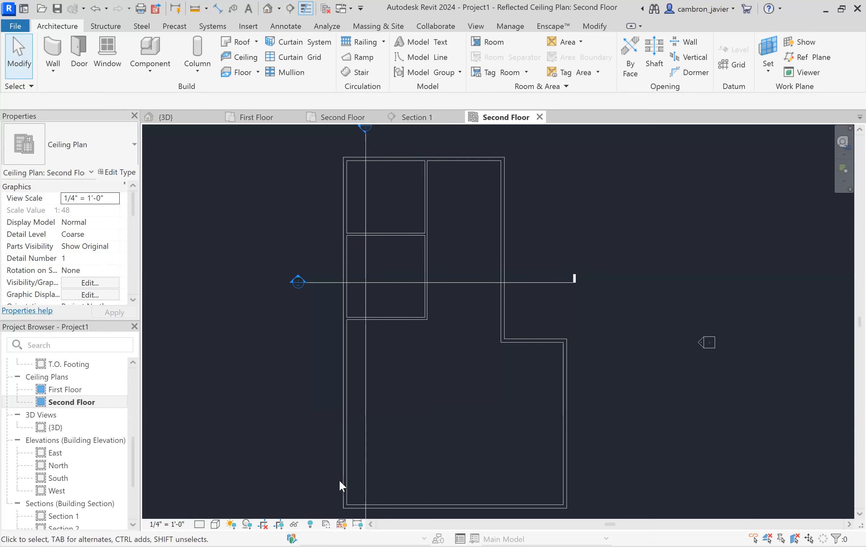
# - Set the ceiling plan's detail level to Fine and its visual style to Shaded
pyautogui.click(199, 523)
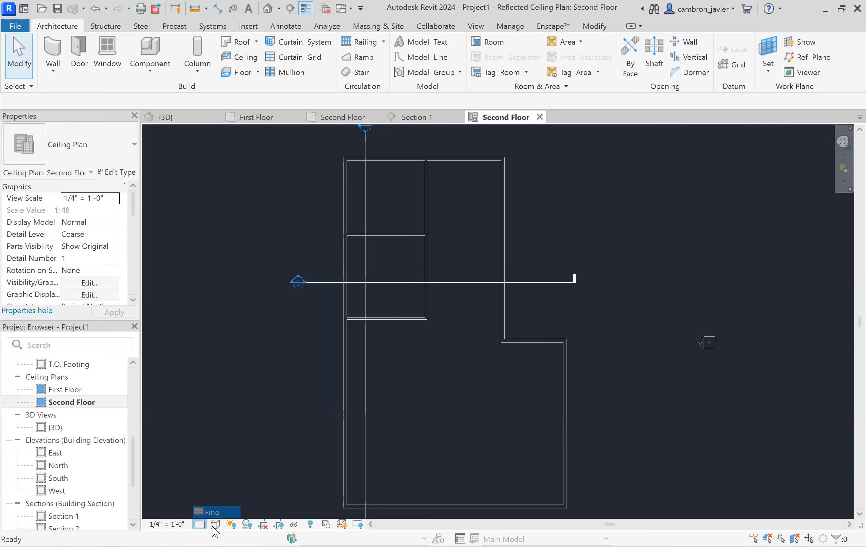
pyautogui.click(216, 531)
pyautogui.click(216, 524)
pyautogui.click(235, 477)
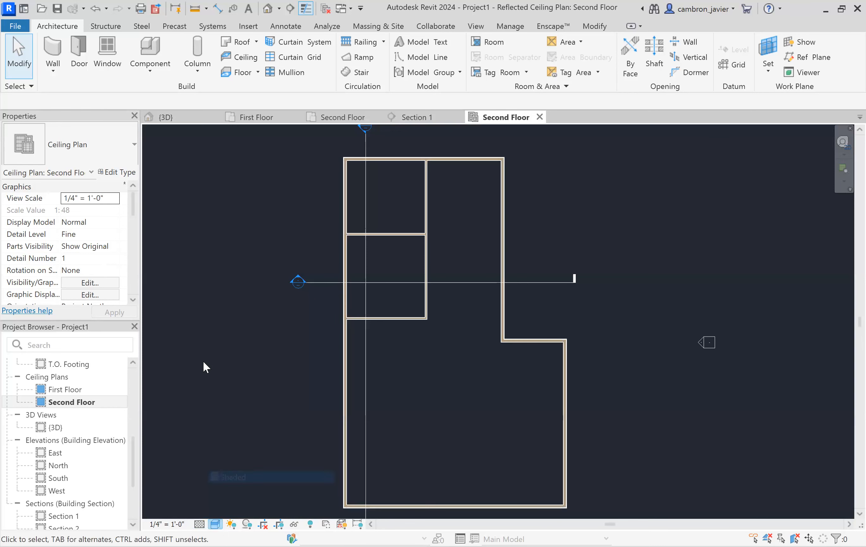
# - Try placing automatic ceilings in the two upper-left rooms of the second-floor plan, then undo both ceilings
pyautogui.scroll(2, 447, 174)
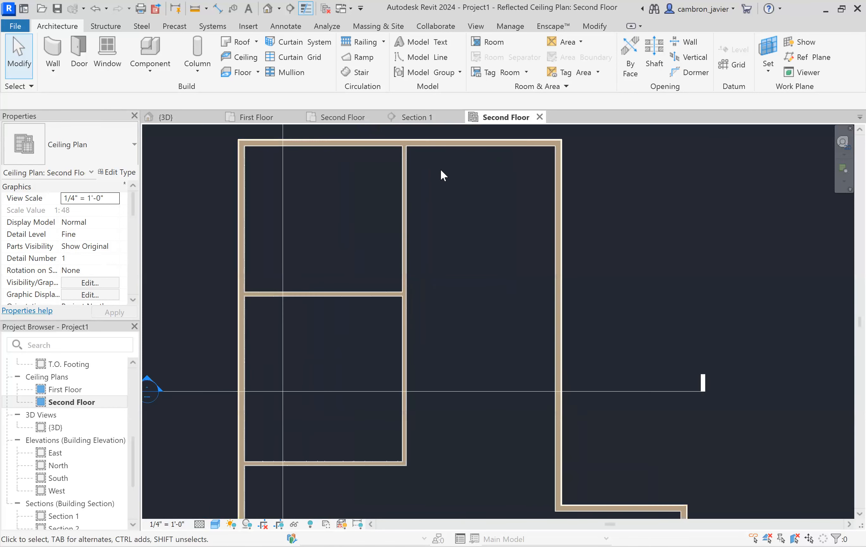
pyautogui.click(253, 66)
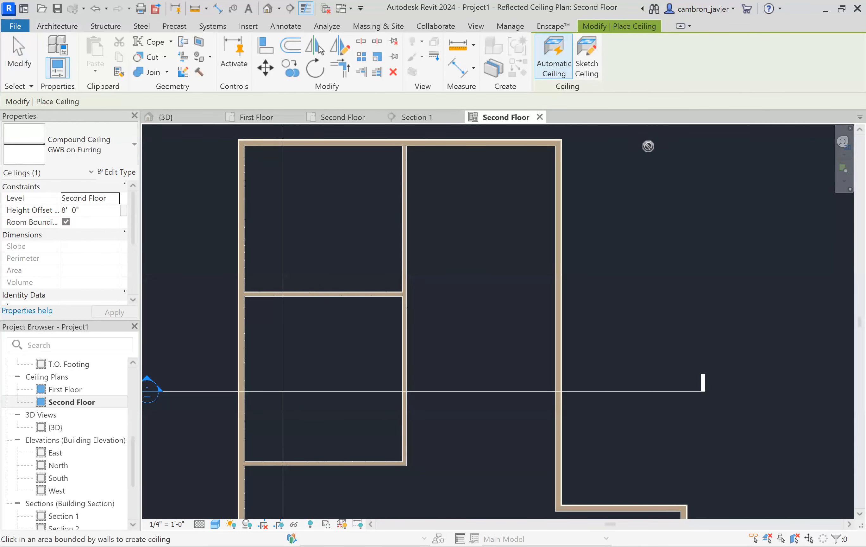
pyautogui.scroll(-3, 618, 207)
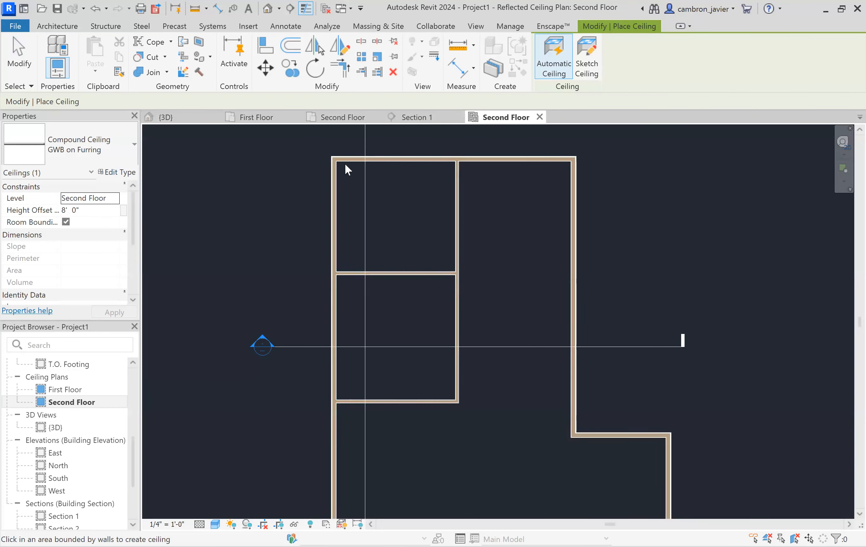
pyautogui.scroll(2, 456, 160)
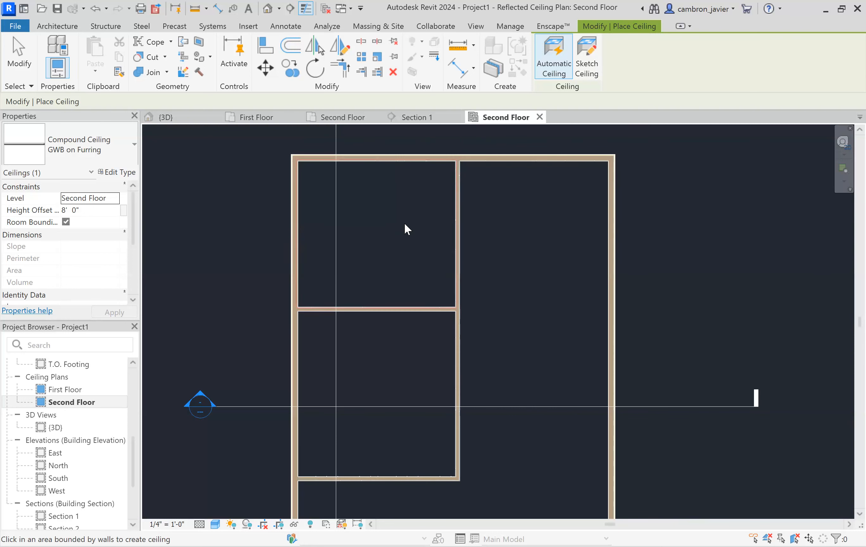
pyautogui.click(387, 223)
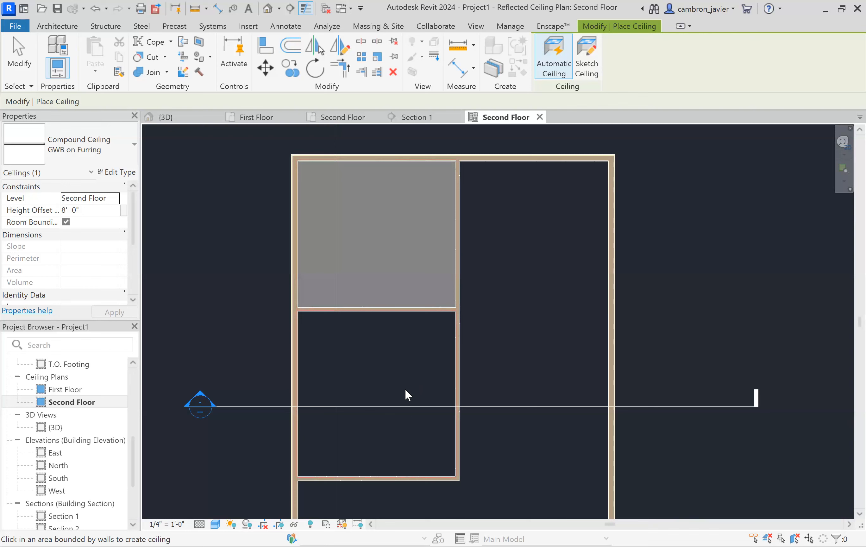
pyautogui.scroll(-1, 441, 380)
pyautogui.scroll(5, 432, 305)
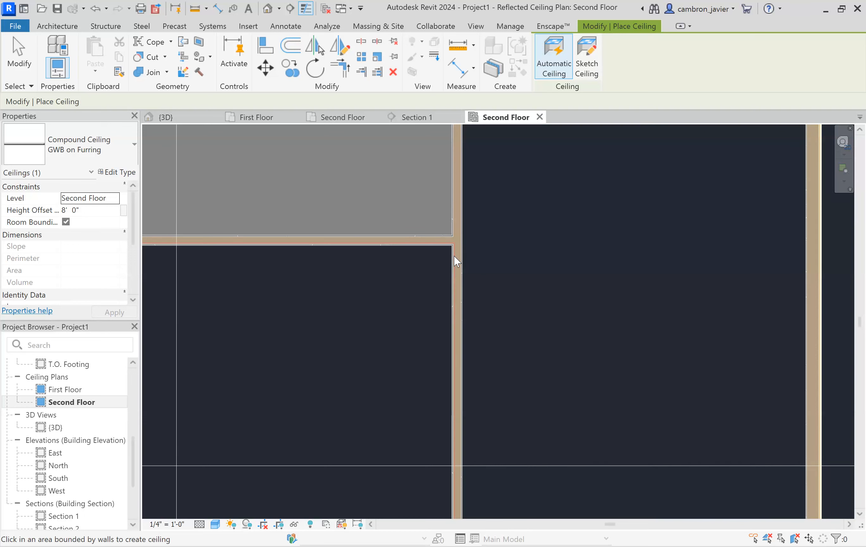
pyautogui.scroll(-3, 444, 255)
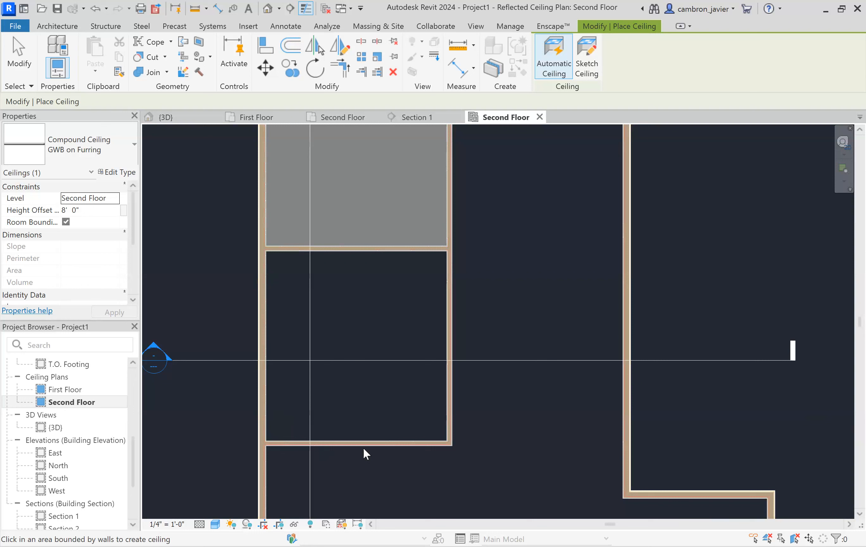
pyautogui.click(379, 281)
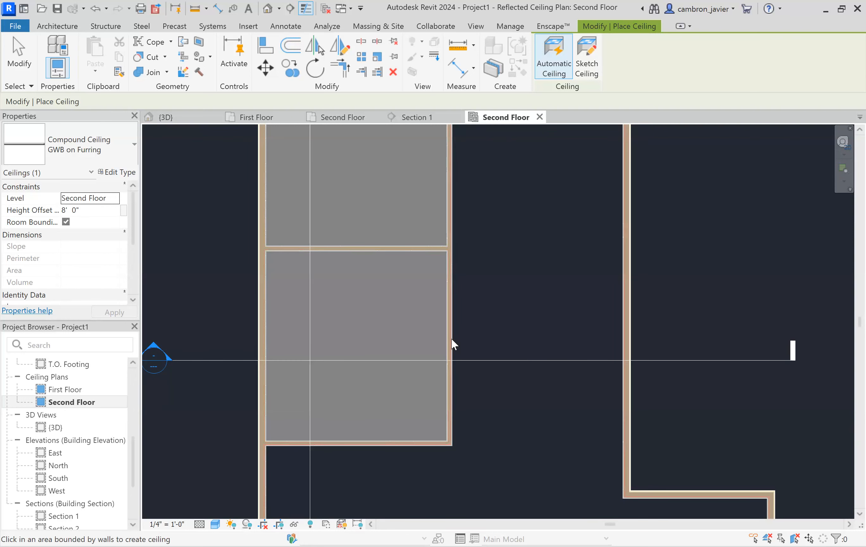
pyautogui.hotkey('ctrl', 'z')
pyautogui.hotkey('ctrl', 'z')
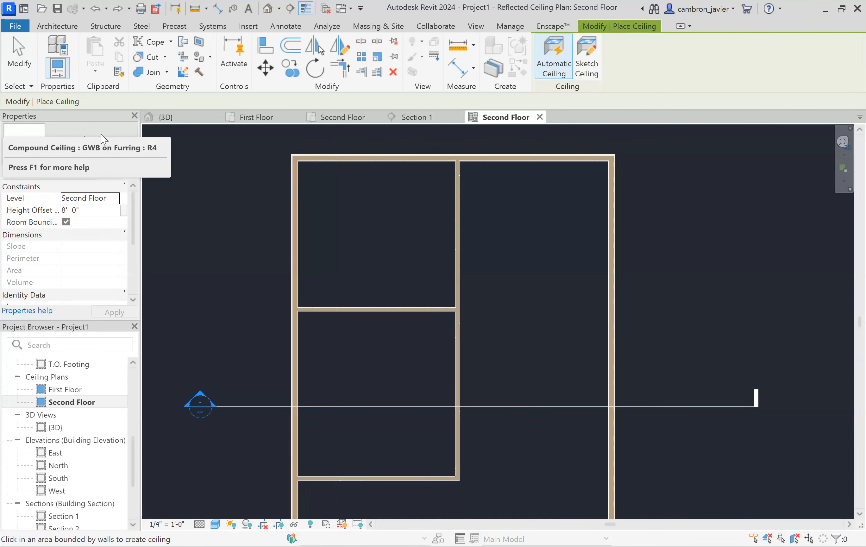
# - Choose the GWB on Furring compound ceiling type and place automatic ceilings in the two upper-left rooms
pyautogui.click(102, 145)
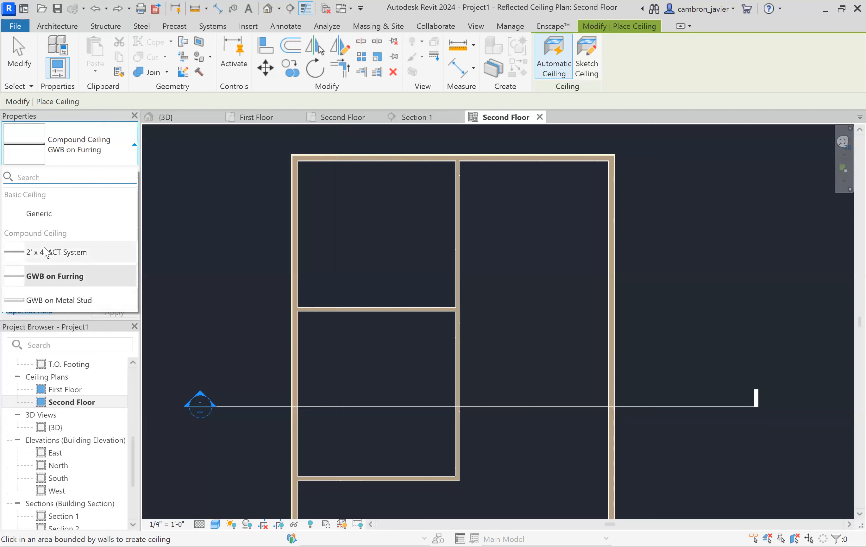
pyautogui.moveTo(51, 248)
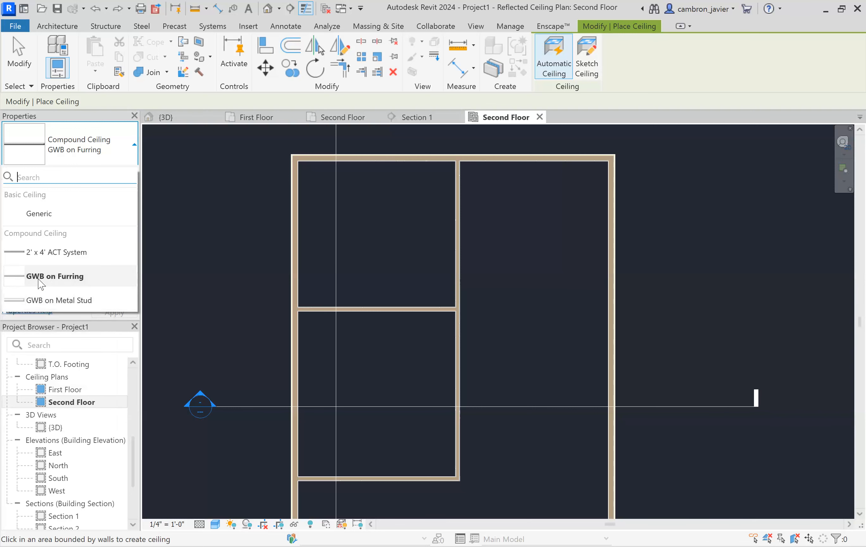
pyautogui.moveTo(40, 284)
pyautogui.moveTo(58, 281)
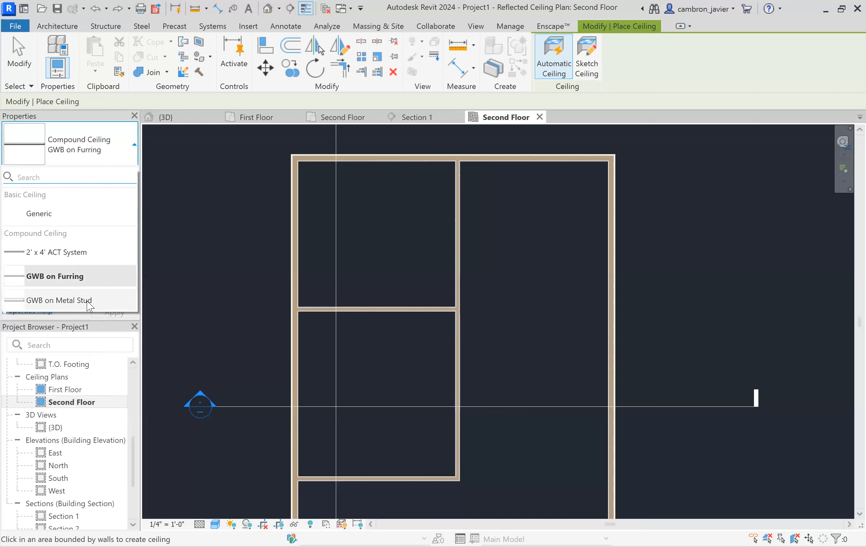
pyautogui.moveTo(85, 301)
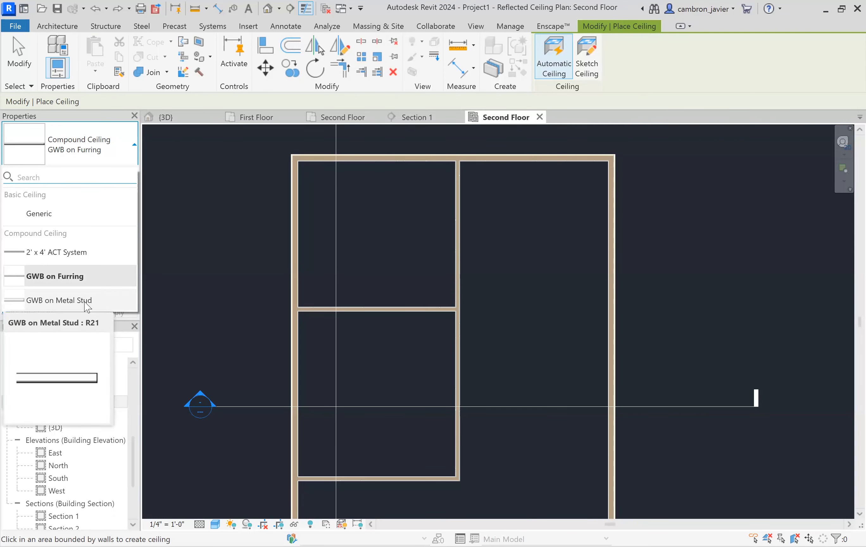
pyautogui.click(69, 276)
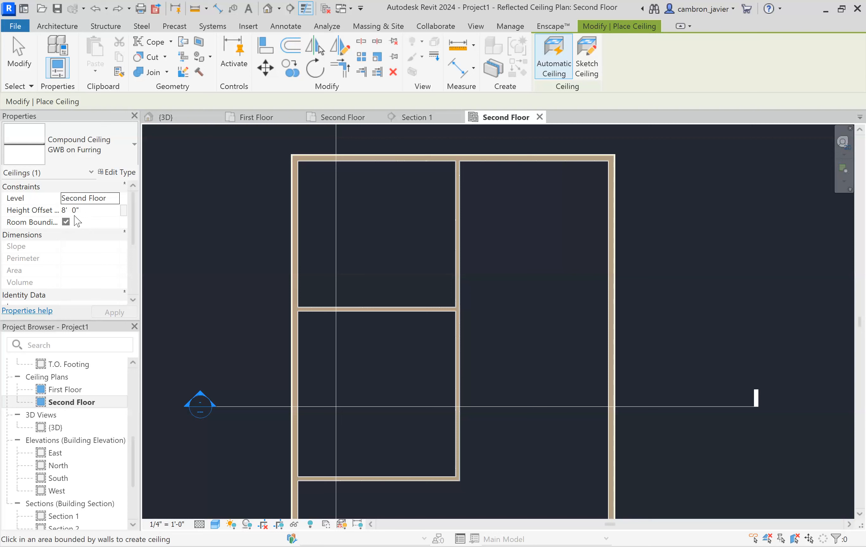
pyautogui.moveTo(47, 221)
pyautogui.click(374, 228)
pyautogui.click(380, 355)
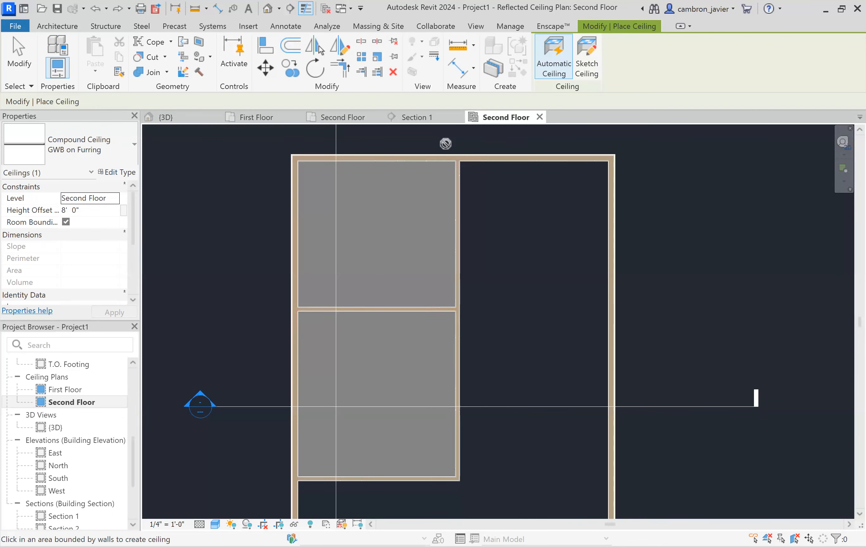
pyautogui.press('Escape')
pyautogui.press('Escape')
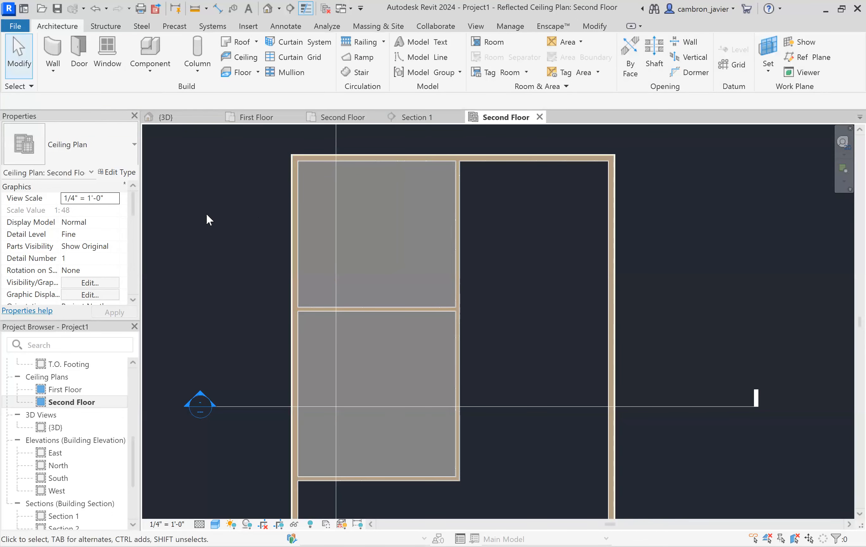
# - Open Section 1 from the section marker and select the new second-floor ceiling
pyautogui.scroll(-3, 249, 200)
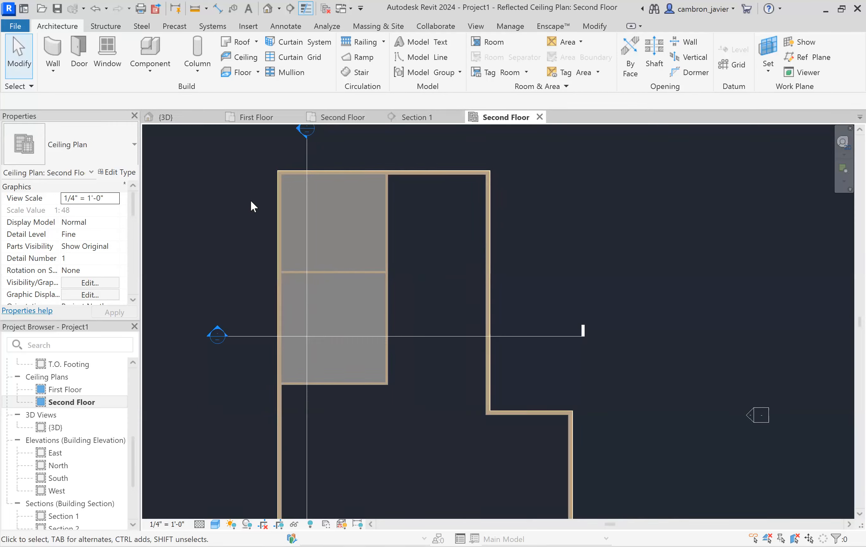
pyautogui.scroll(3, 271, 305)
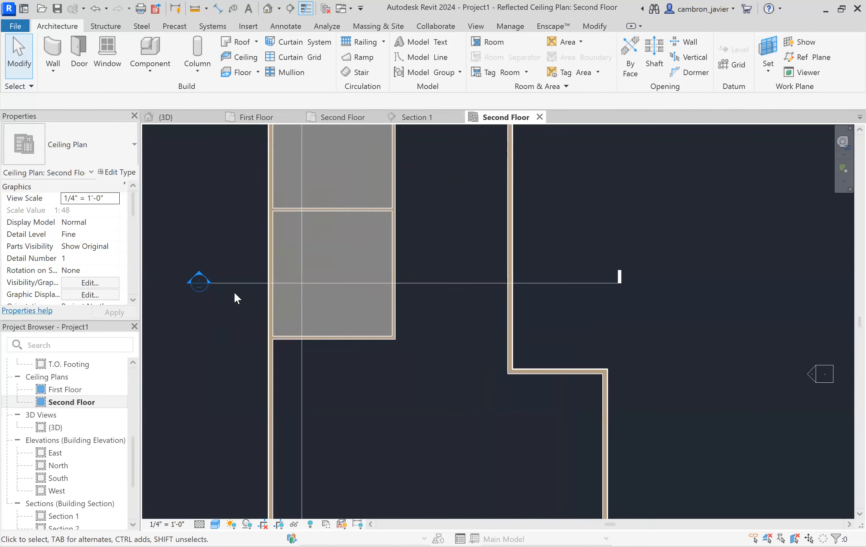
pyautogui.doubleClick(200, 275)
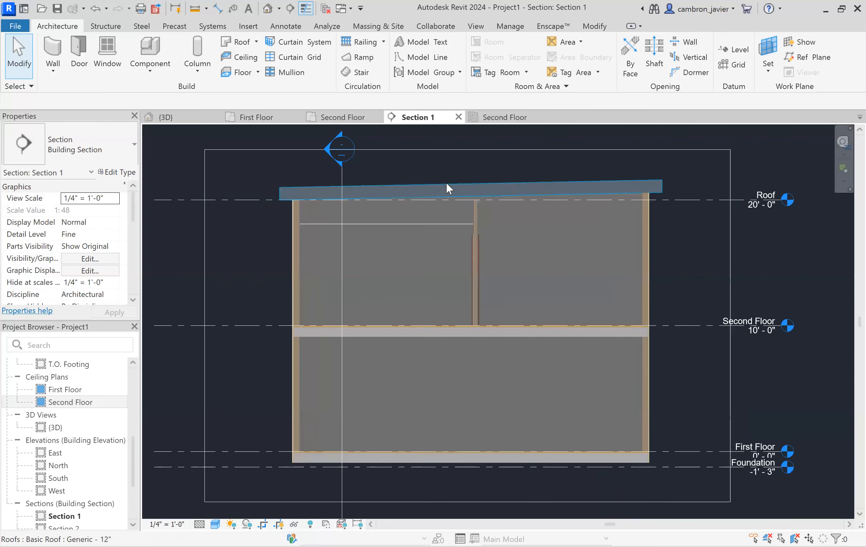
pyautogui.scroll(4, 446, 182)
pyautogui.click(352, 301)
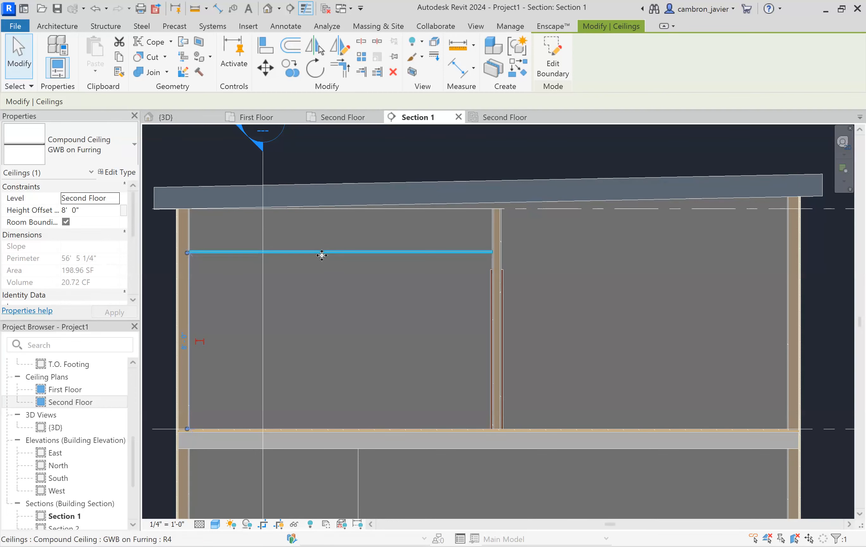
pyautogui.scroll(-2, 388, 274)
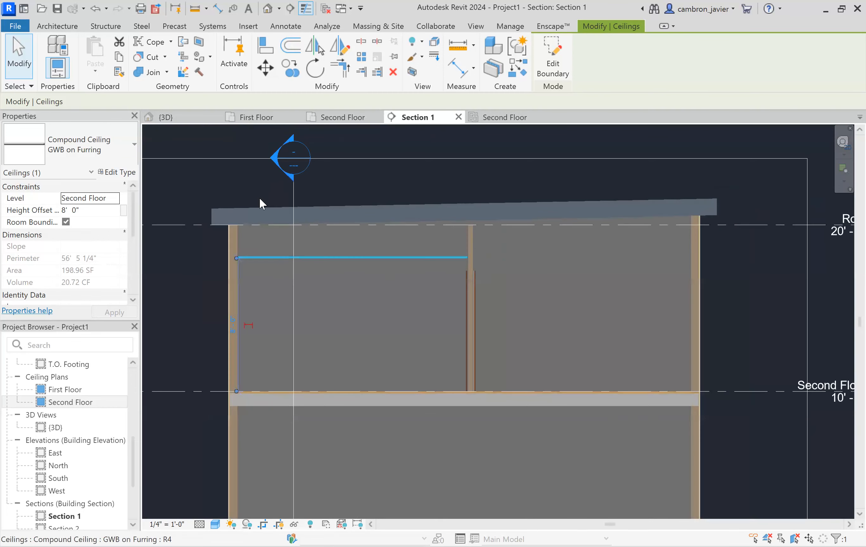
# - Dimension the ceiling's height above the second floor with an aligned dimension in the section
pyautogui.click(460, 68)
pyautogui.click(339, 387)
pyautogui.scroll(3, 346, 256)
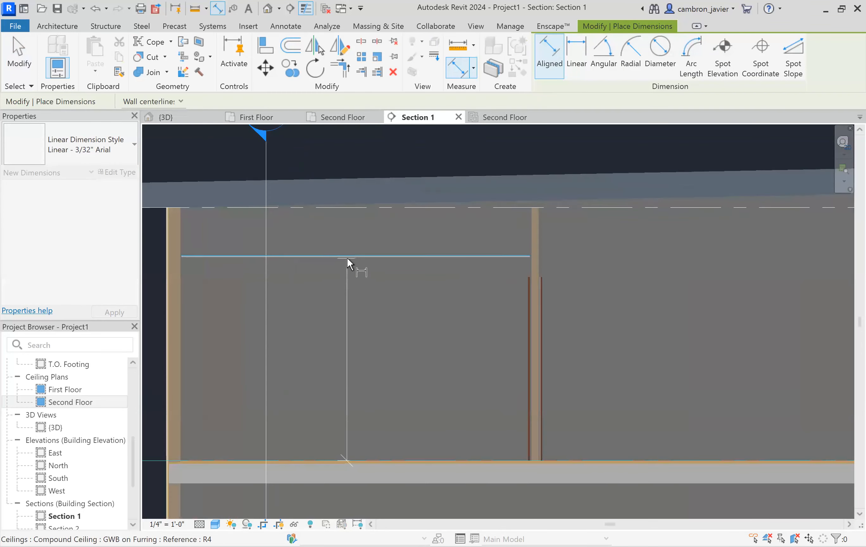
pyautogui.scroll(-2, 356, 316)
pyautogui.scroll(3, 357, 292)
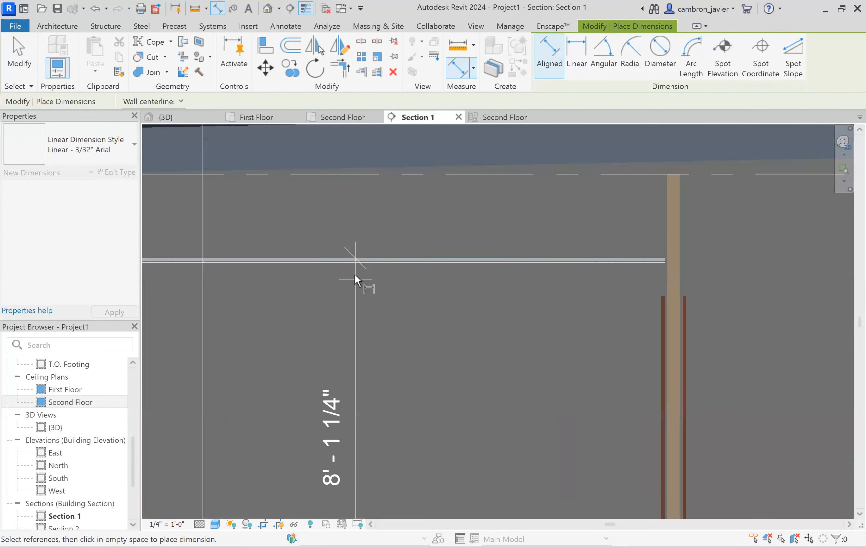
pyautogui.scroll(-7, 345, 257)
pyautogui.press('Escape')
pyautogui.scroll(5, 343, 258)
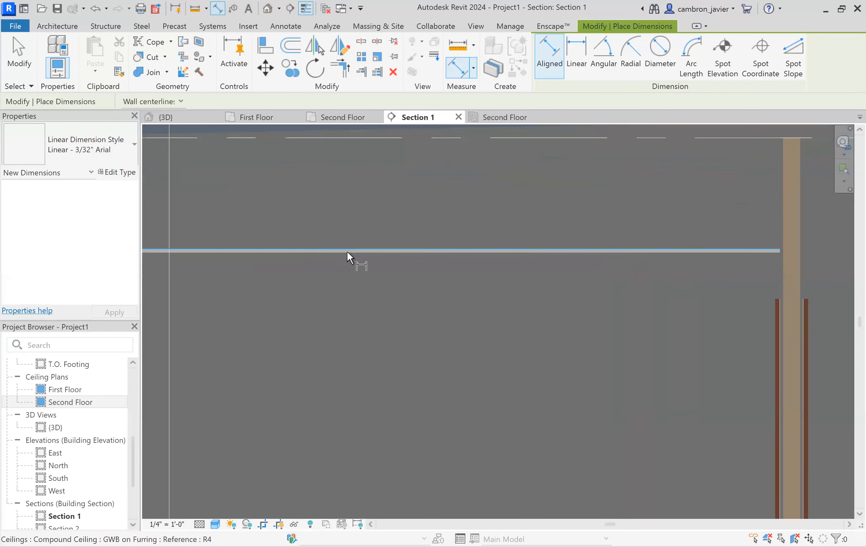
pyautogui.click(347, 256)
pyautogui.scroll(-6, 370, 321)
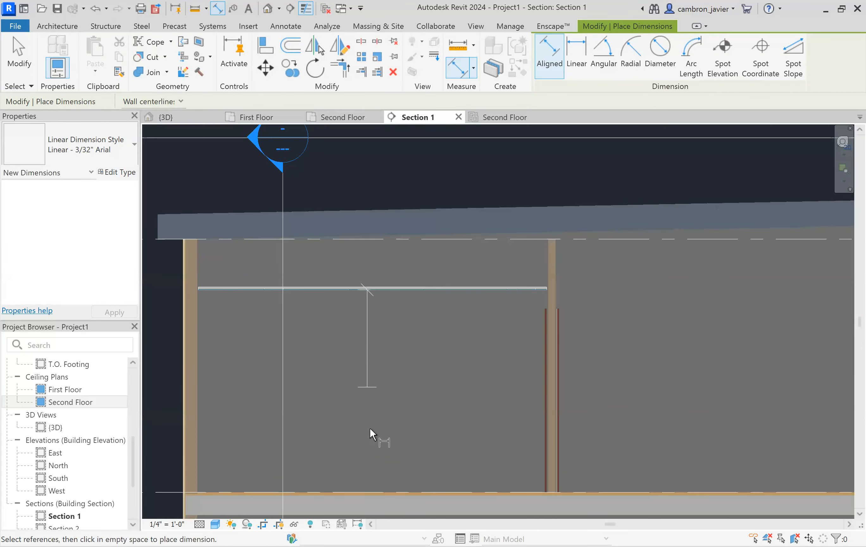
pyautogui.click(374, 452)
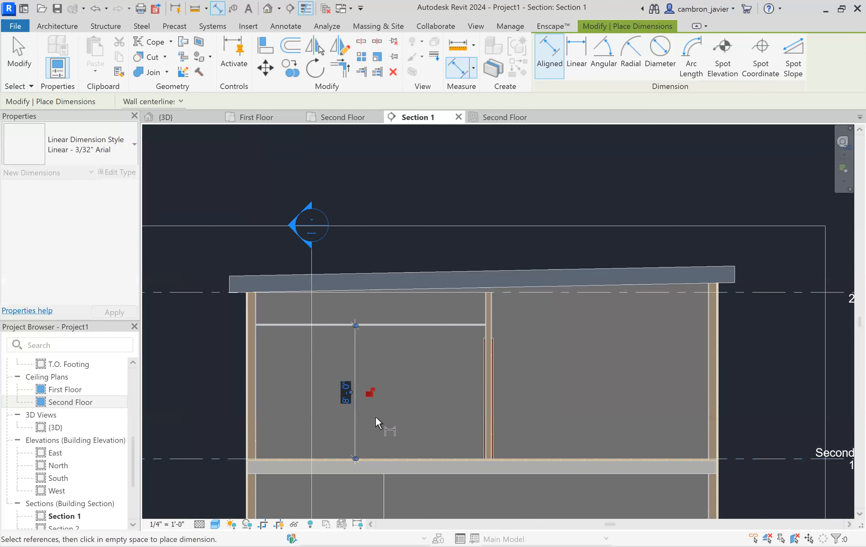
pyautogui.click(355, 412)
pyautogui.press('Escape')
pyautogui.press('Escape')
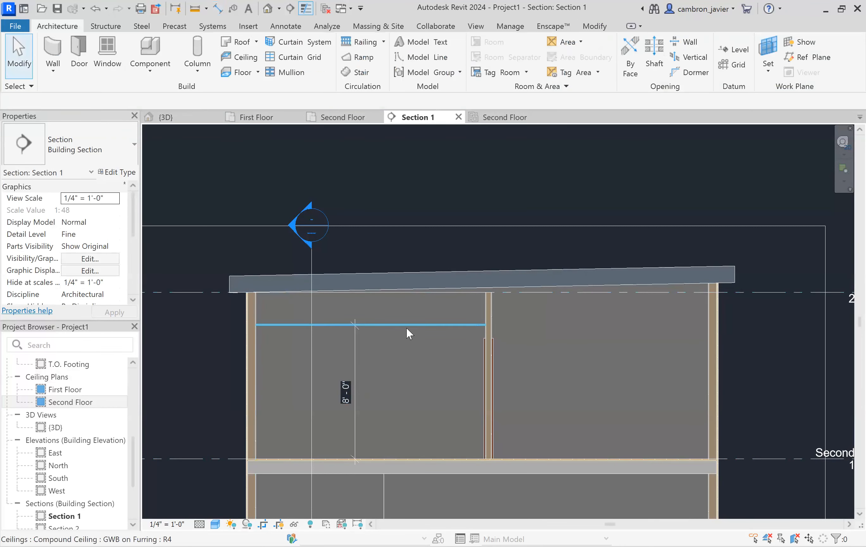
# - Select the ceiling in the section and move it upward freehand
pyautogui.click(406, 325)
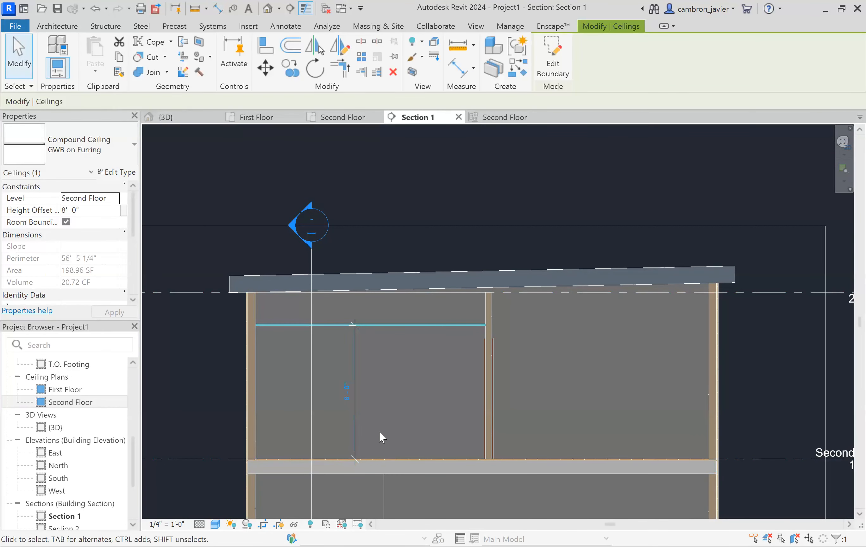
pyautogui.scroll(-4, 359, 346)
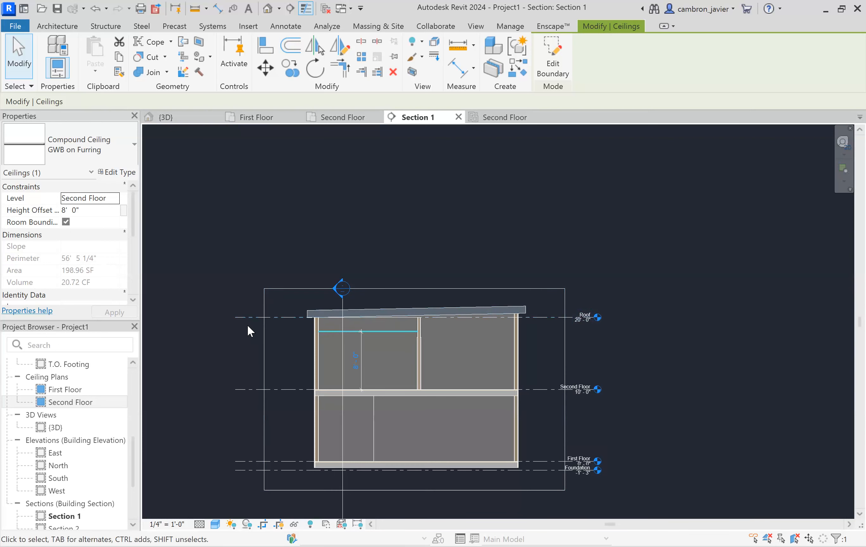
pyautogui.scroll(6, 377, 323)
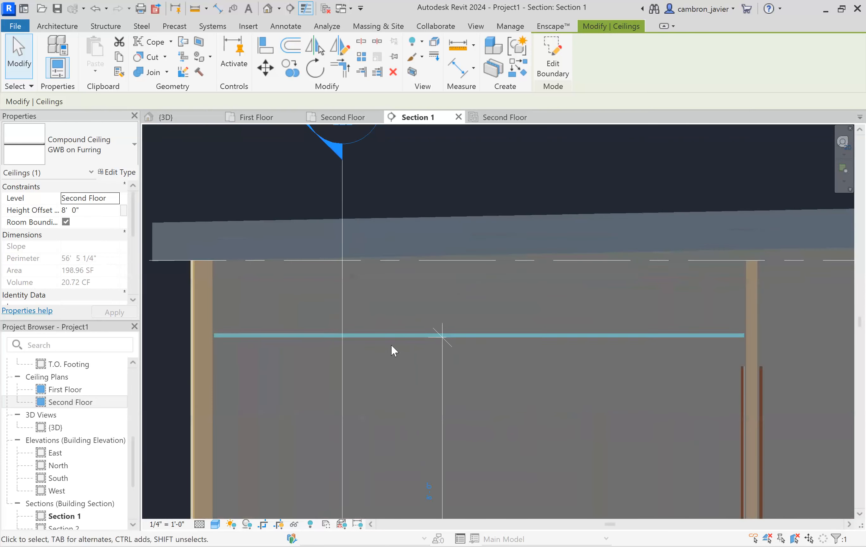
pyautogui.moveTo(309, 338); pyautogui.dragTo(314, 306)
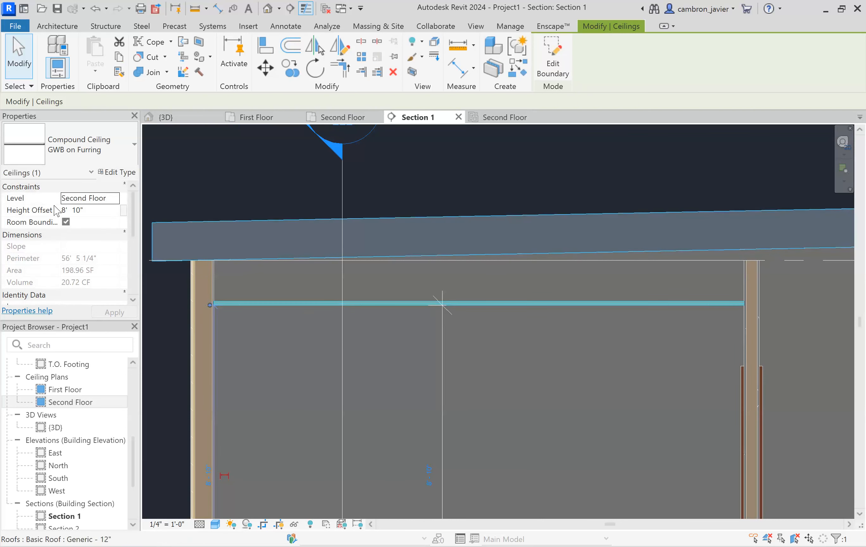
# - Set the ceiling's height offset from the level to 9' 6" and apply it
pyautogui.click(63, 209)
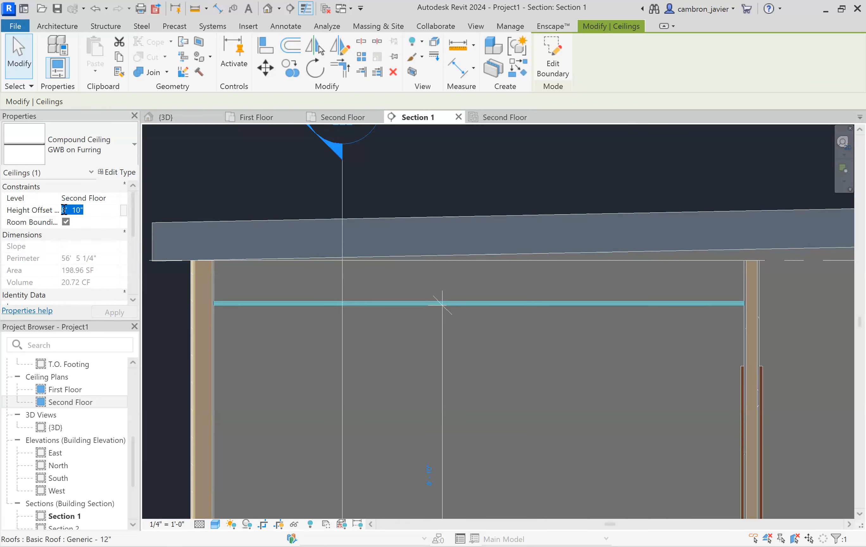
pyautogui.write('9')
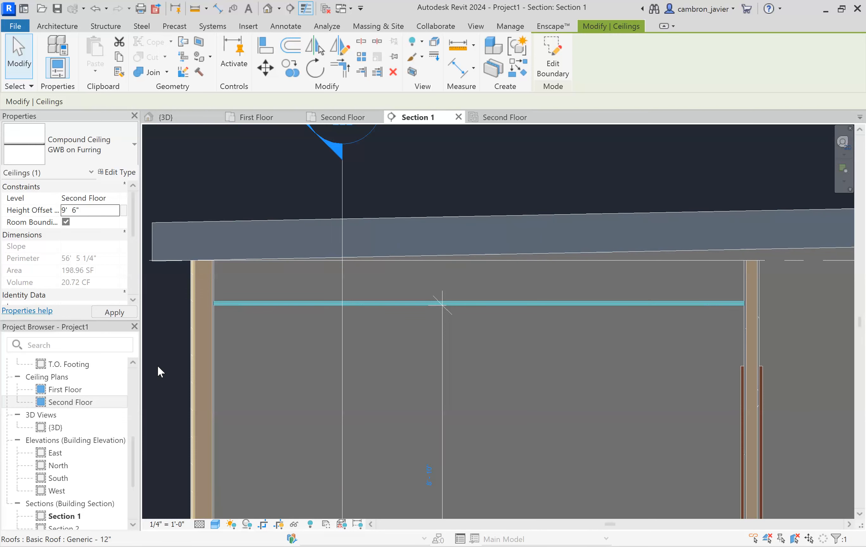
pyautogui.click(119, 316)
pyautogui.scroll(-5, 440, 238)
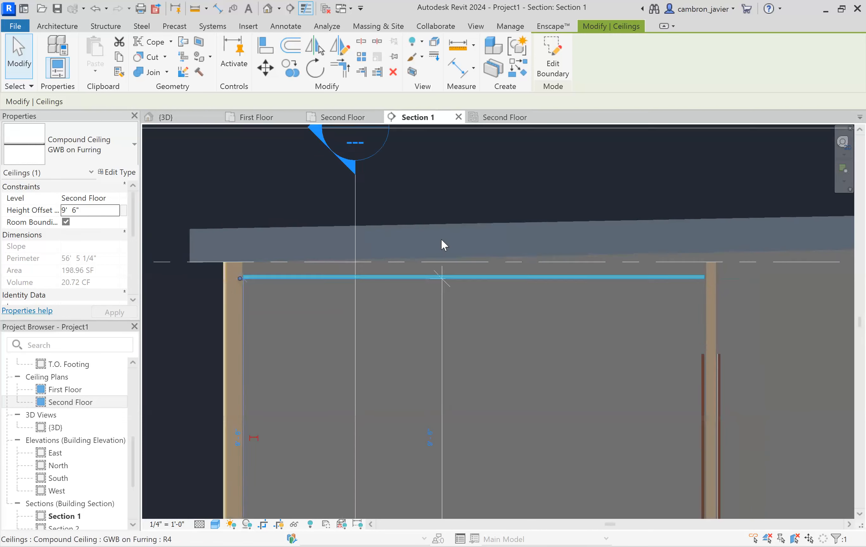
pyautogui.click(456, 205)
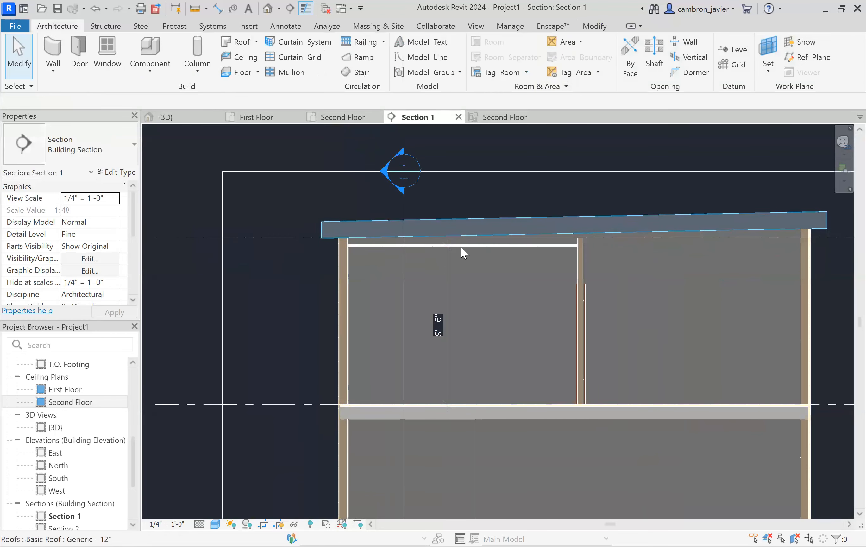
# - Move the second-floor ceiling upward in the section so it snaps to the intersection of the roof and exterior wall
pyautogui.click(462, 246)
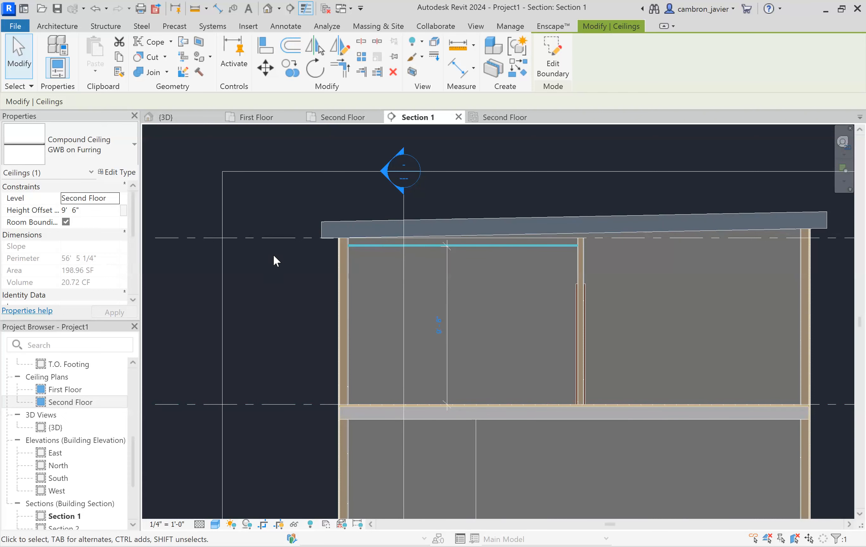
pyautogui.scroll(6, 340, 235)
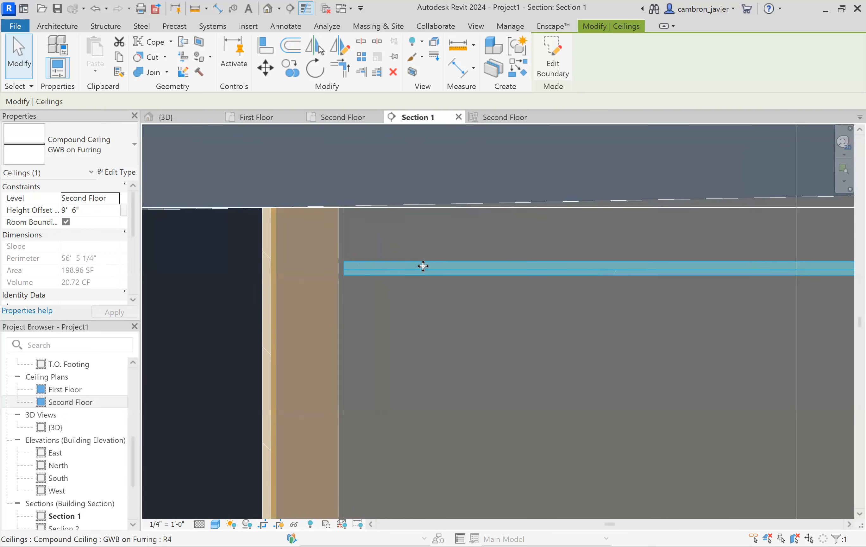
pyautogui.press('m')
pyautogui.press('v')
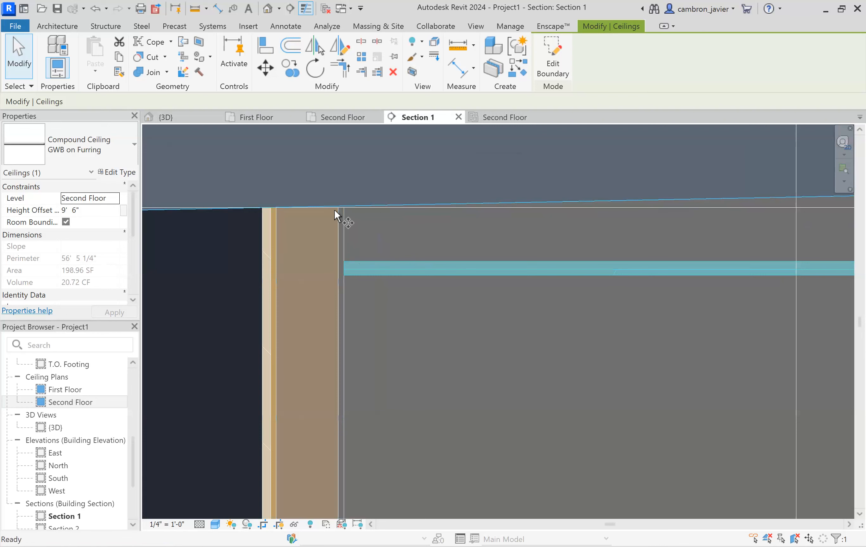
pyautogui.scroll(1, 344, 253)
pyautogui.click(343, 262)
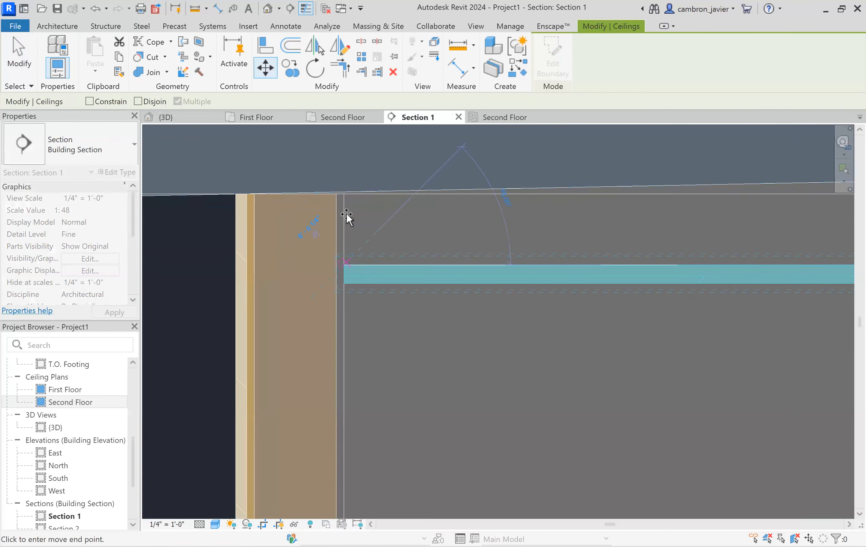
pyautogui.click(344, 195)
pyautogui.scroll(-2, 293, 265)
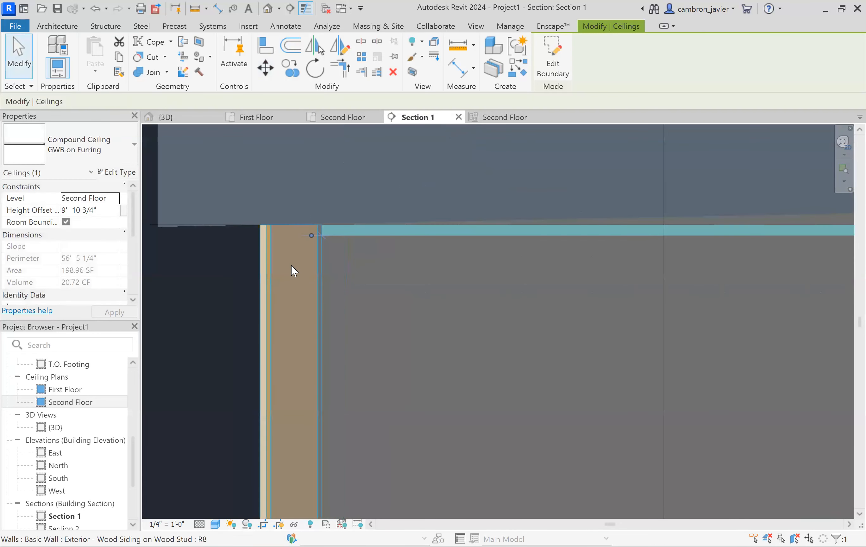
# - Inspect where the ceiling meets the roof and exterior wall in the section
pyautogui.click(258, 268)
pyautogui.scroll(-4, 274, 263)
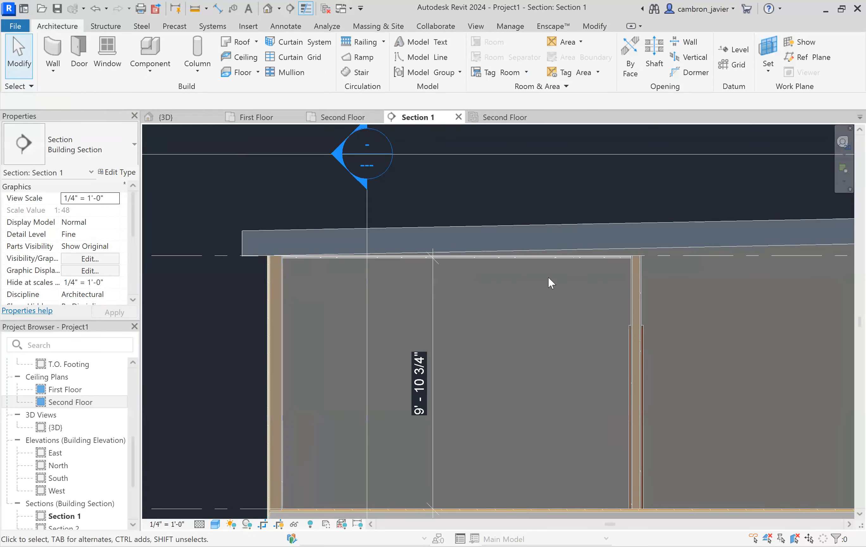
pyautogui.click(513, 256)
pyautogui.scroll(-1, 480, 316)
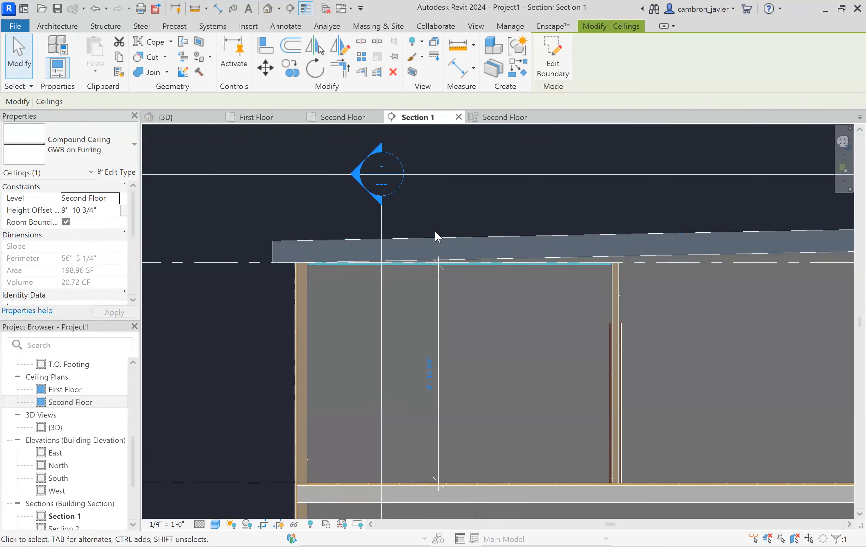
pyautogui.scroll(3, 327, 255)
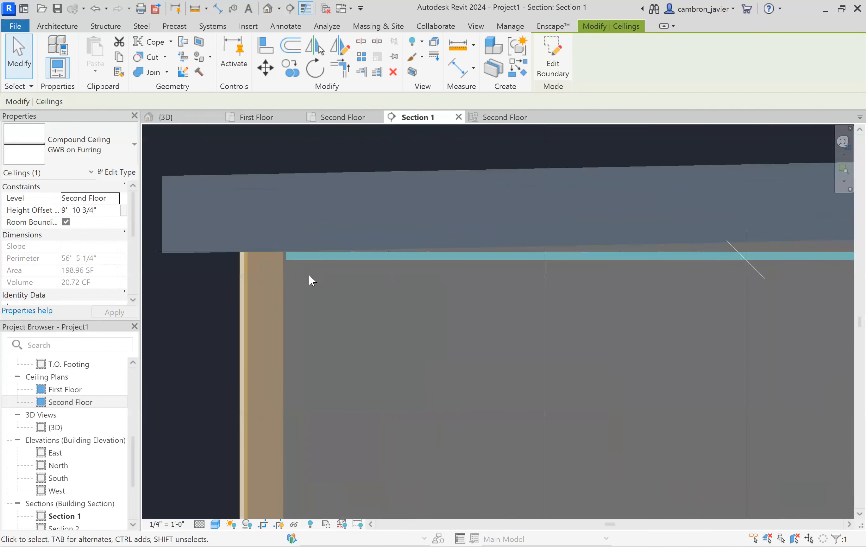
pyautogui.scroll(2, 309, 275)
pyautogui.scroll(-1, 273, 224)
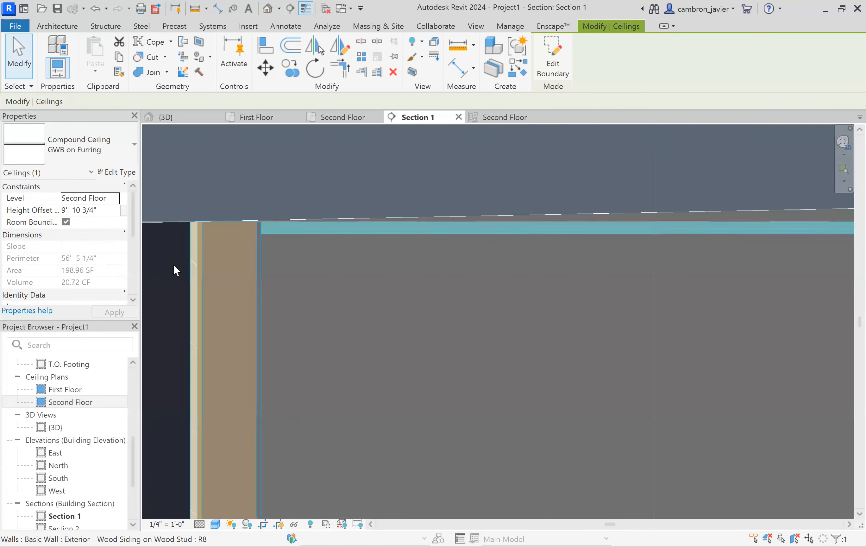
pyautogui.press('Escape')
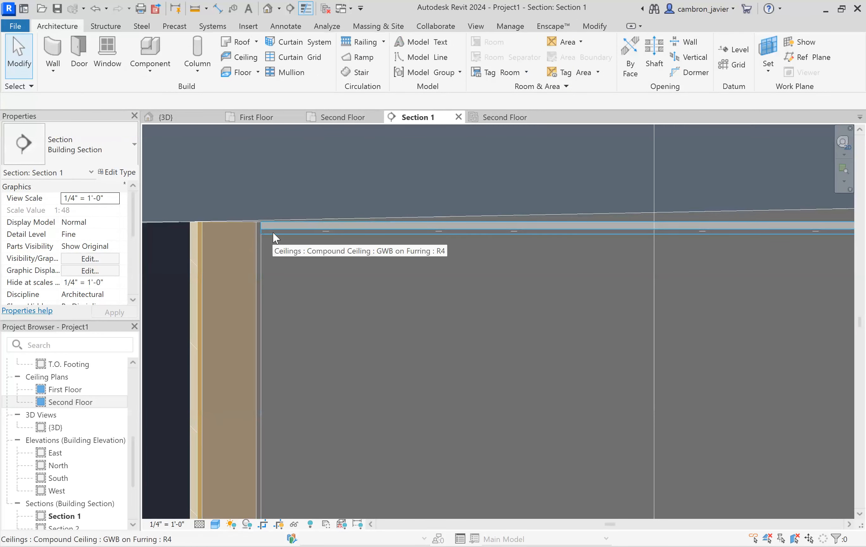
pyautogui.scroll(3, 273, 235)
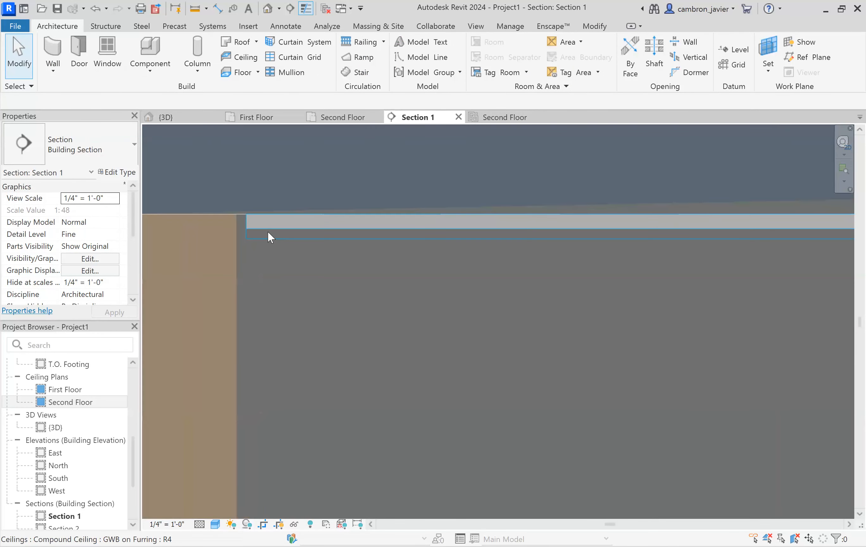
pyautogui.scroll(2, 251, 219)
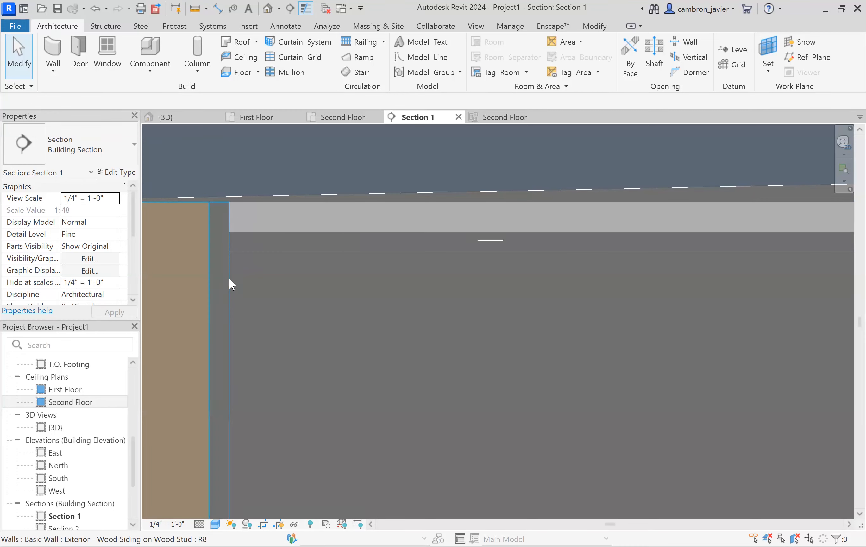
pyautogui.scroll(-3, 318, 241)
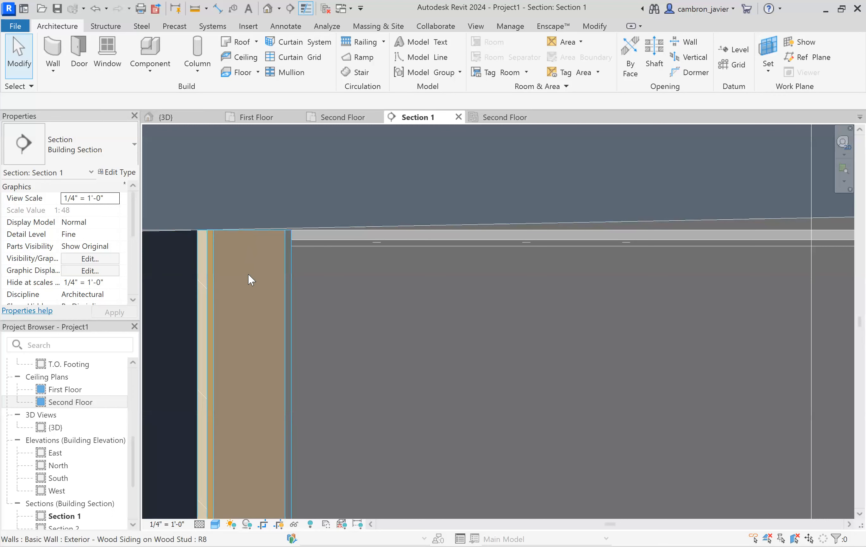
pyautogui.scroll(2, 289, 268)
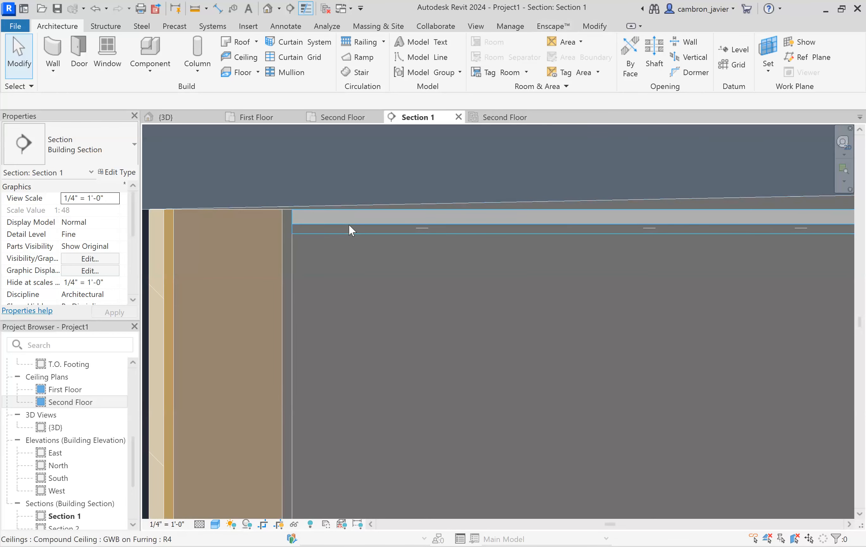
pyautogui.scroll(-6, 348, 224)
pyautogui.scroll(-10, 351, 225)
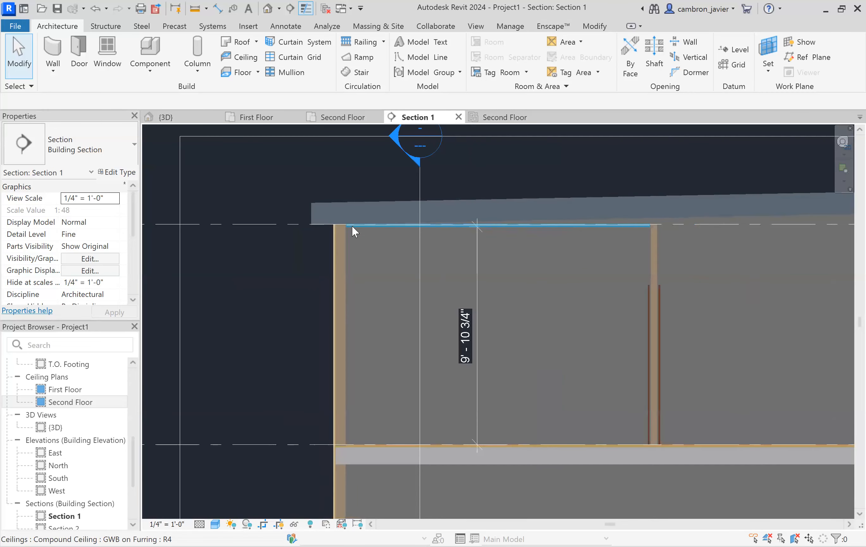
# - Reorder the second-floor reflected ceiling plan tab beside the floor plan tab and switch between the two views
pyautogui.click(329, 118)
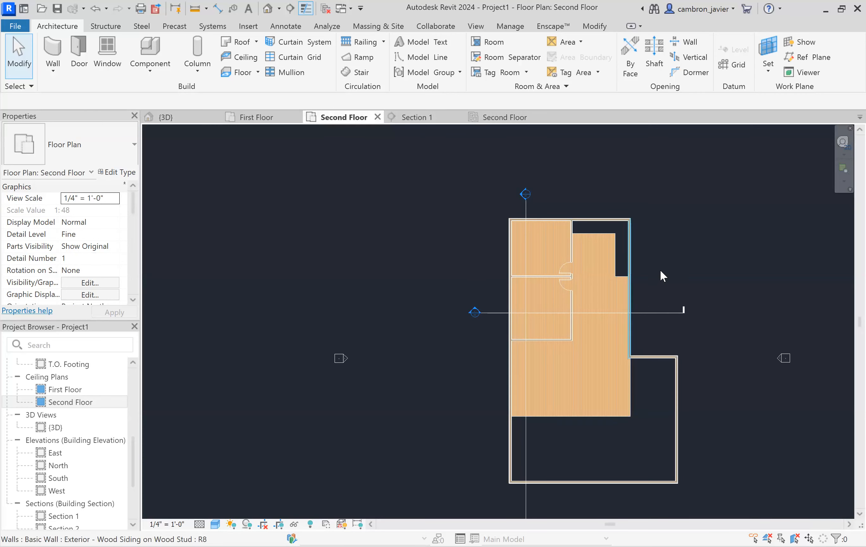
pyautogui.scroll(2, 656, 265)
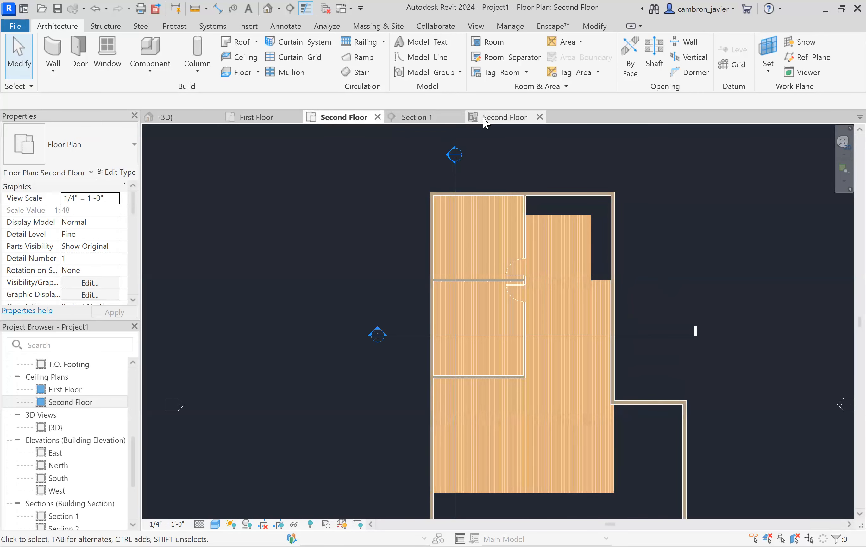
pyautogui.click(485, 122)
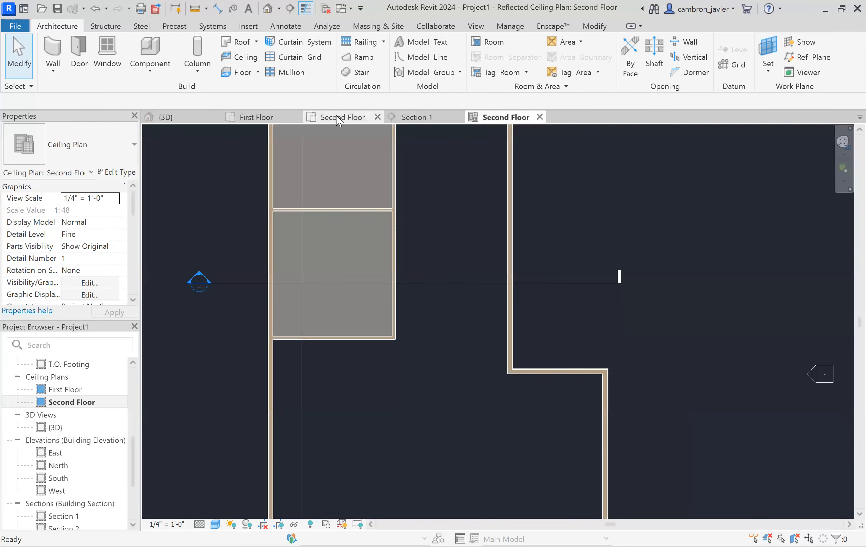
pyautogui.moveTo(488, 119); pyautogui.dragTo(406, 122)
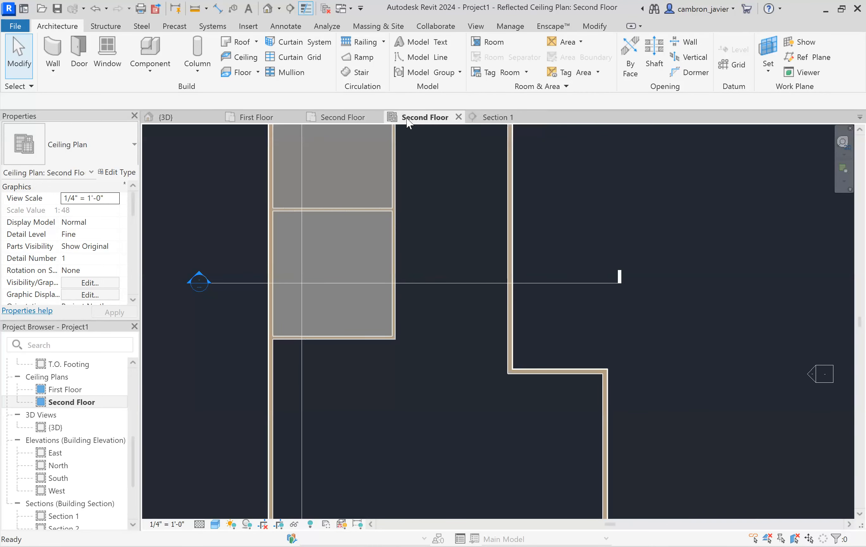
pyautogui.click(350, 122)
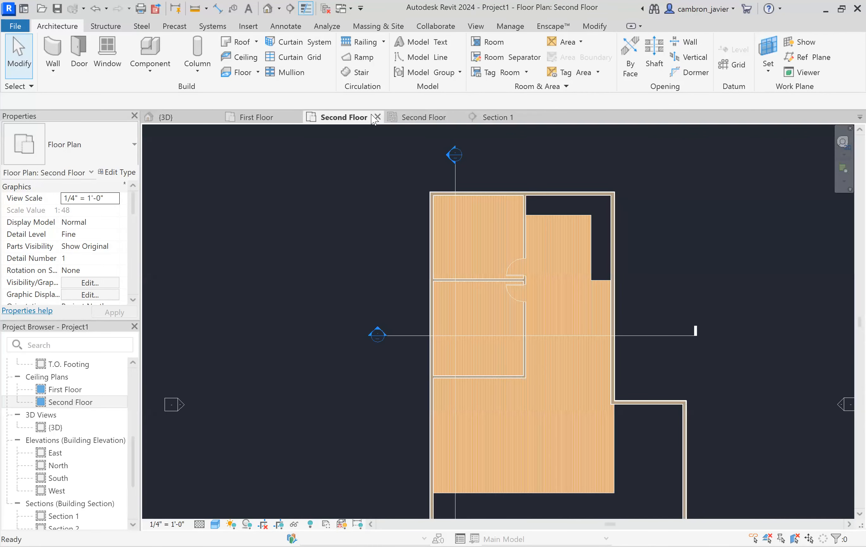
pyautogui.click(422, 120)
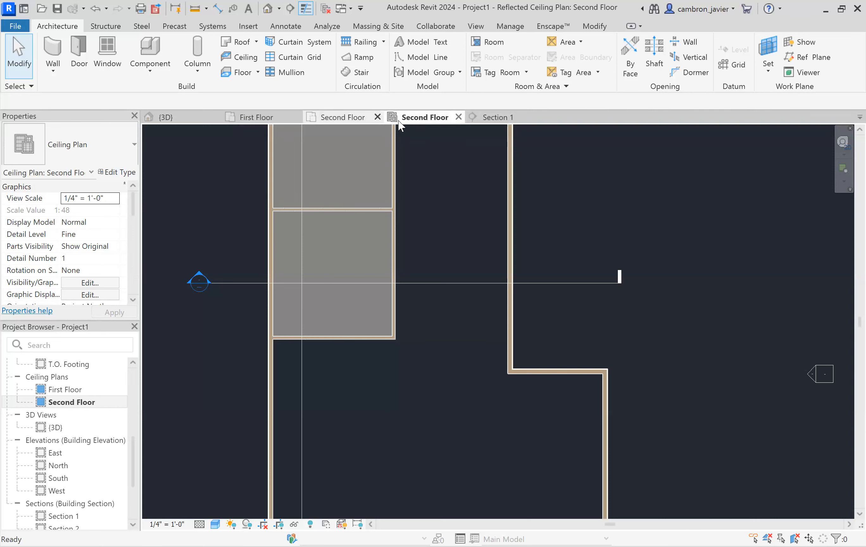
pyautogui.click(325, 119)
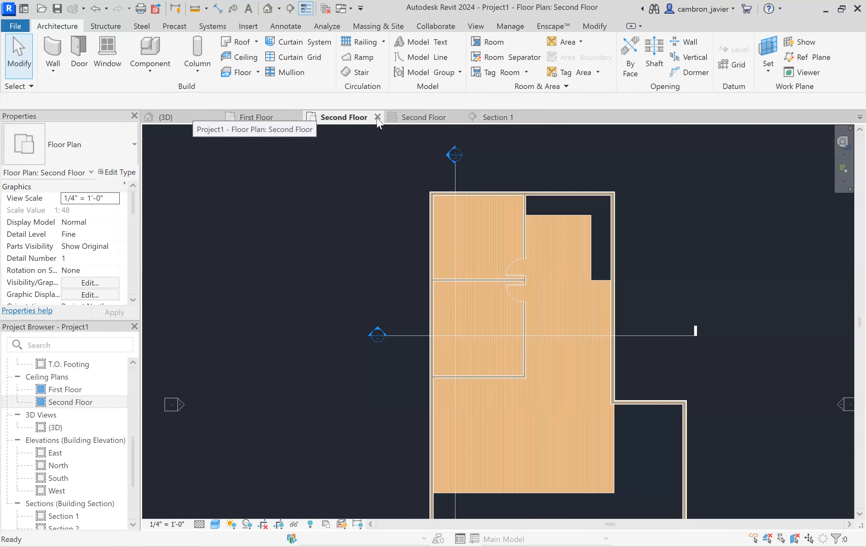
pyautogui.click(414, 119)
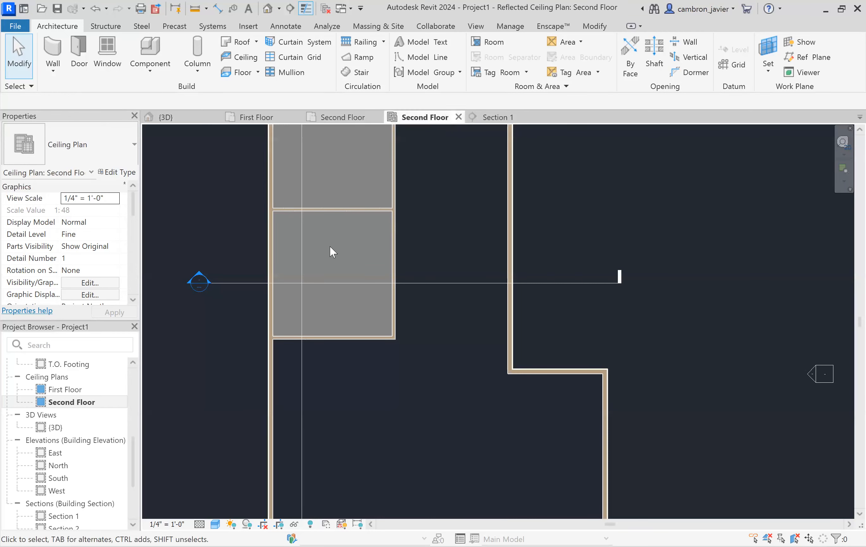
# - Place an automatic ceiling in the large remaining second-floor room of the reflected ceiling plan
pyautogui.scroll(-4, 402, 239)
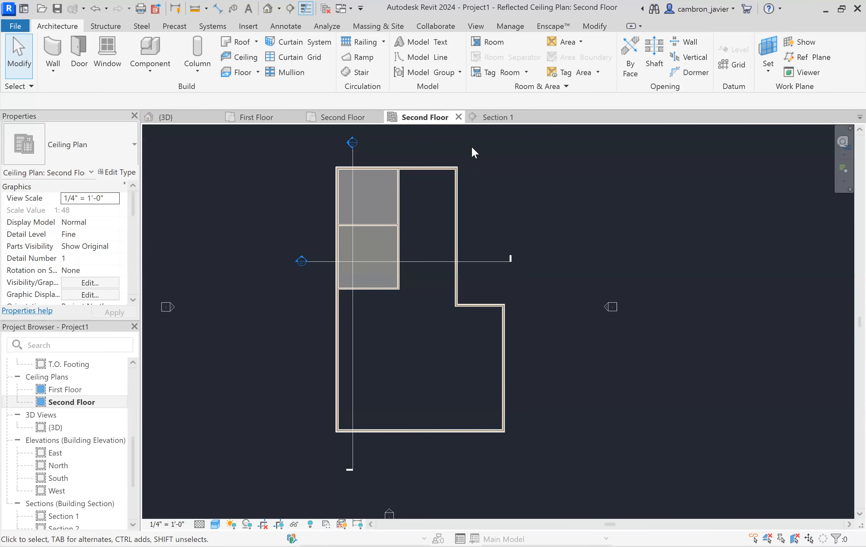
pyautogui.scroll(3, 443, 142)
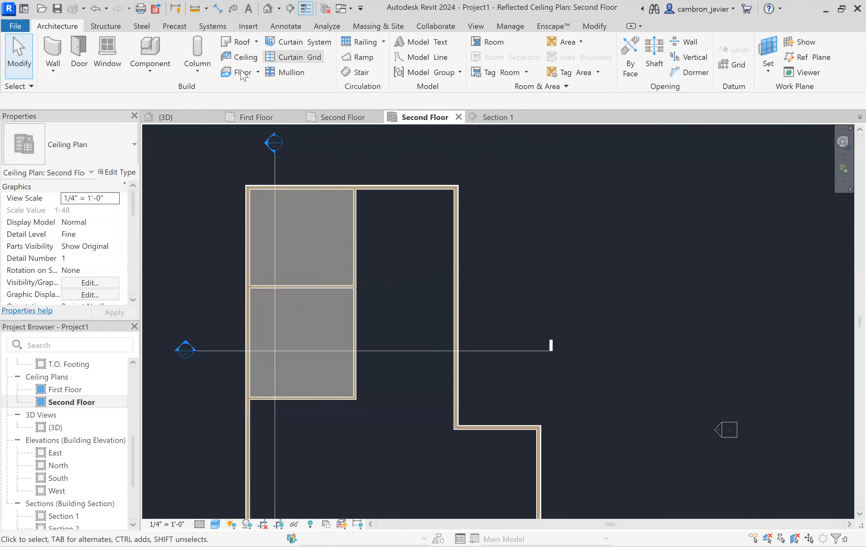
pyautogui.click(241, 60)
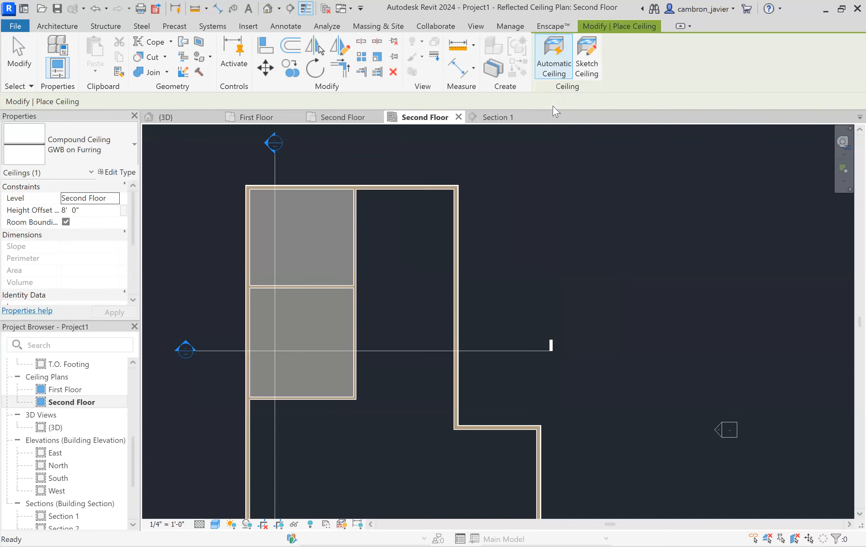
pyautogui.scroll(-2, 592, 223)
pyautogui.scroll(-3, 361, 195)
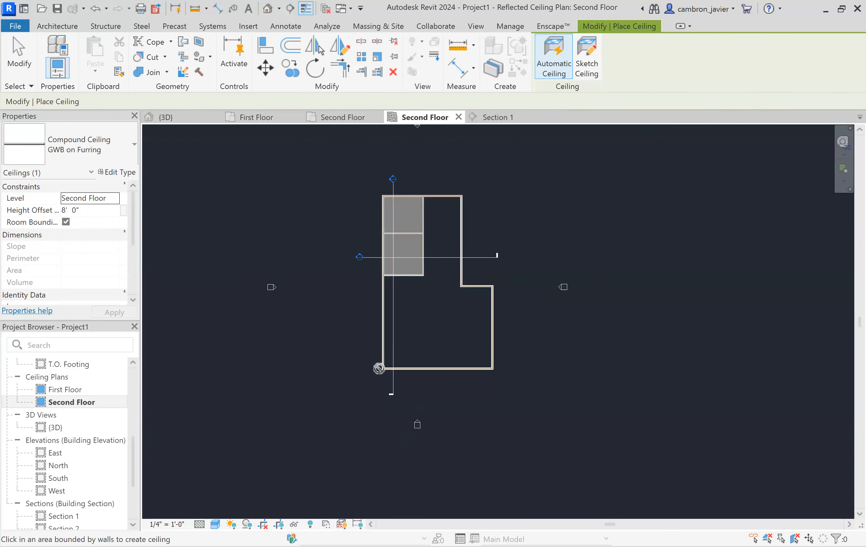
pyautogui.scroll(4, 374, 292)
pyautogui.scroll(-2, 366, 272)
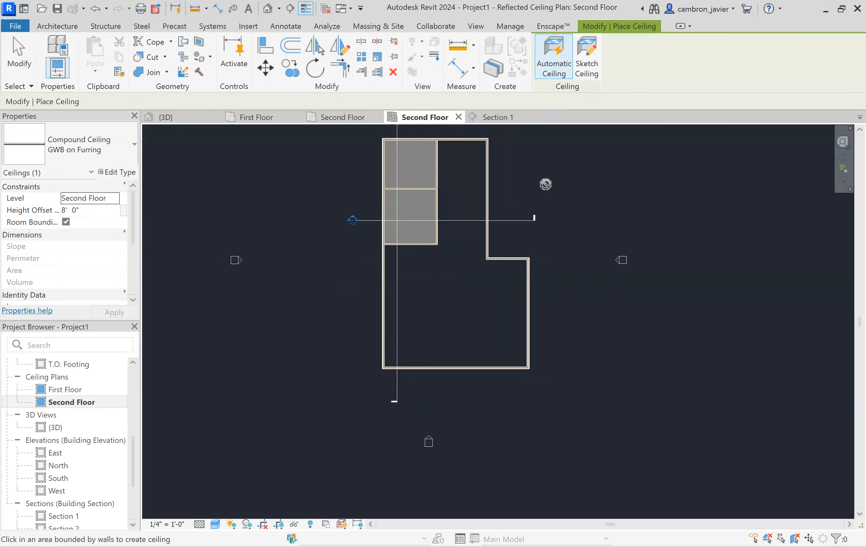
pyautogui.scroll(2, 502, 178)
pyautogui.scroll(-2, 505, 202)
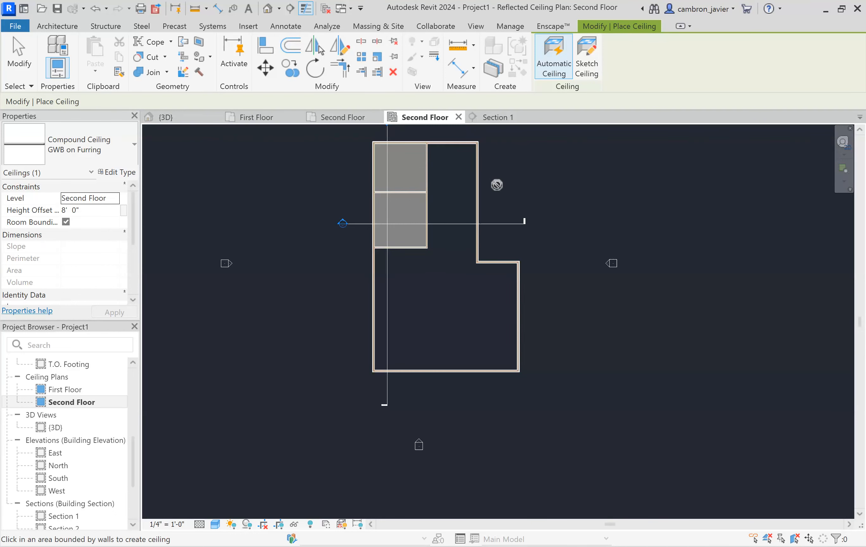
pyautogui.scroll(1, 497, 189)
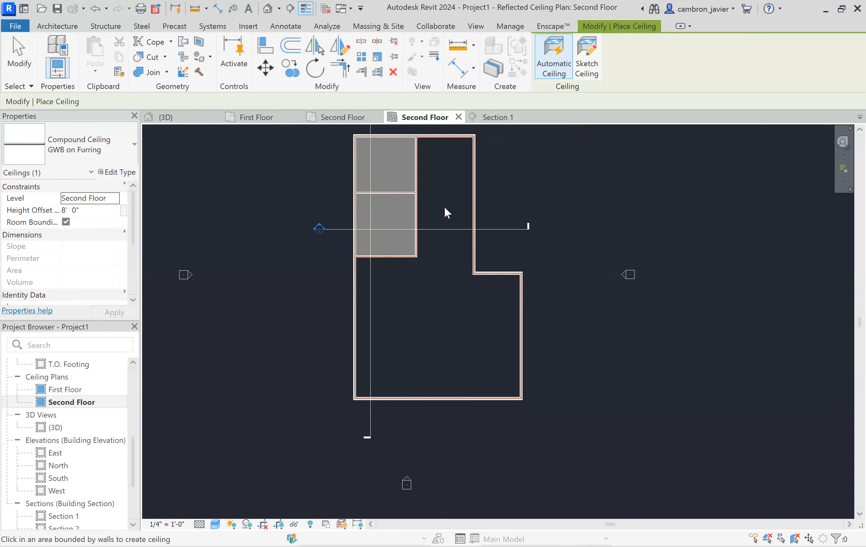
pyautogui.click(445, 273)
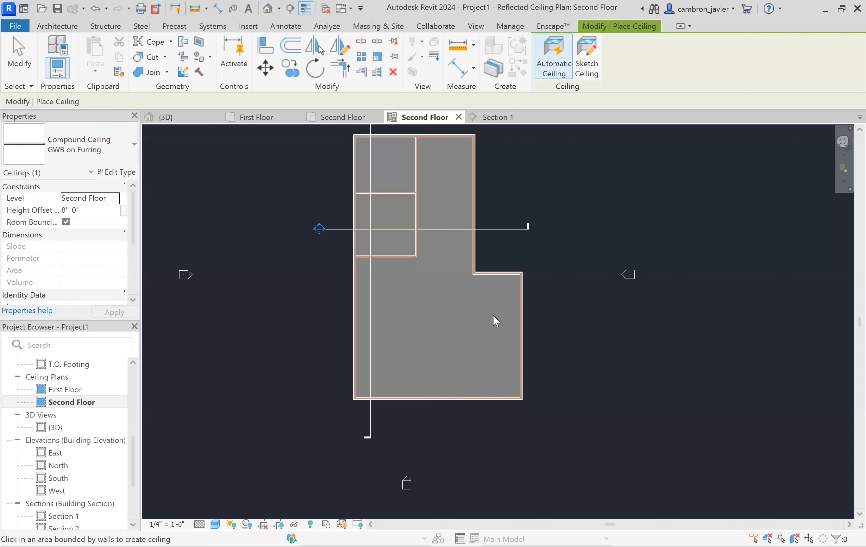
pyautogui.click(470, 297)
pyautogui.press('Escape')
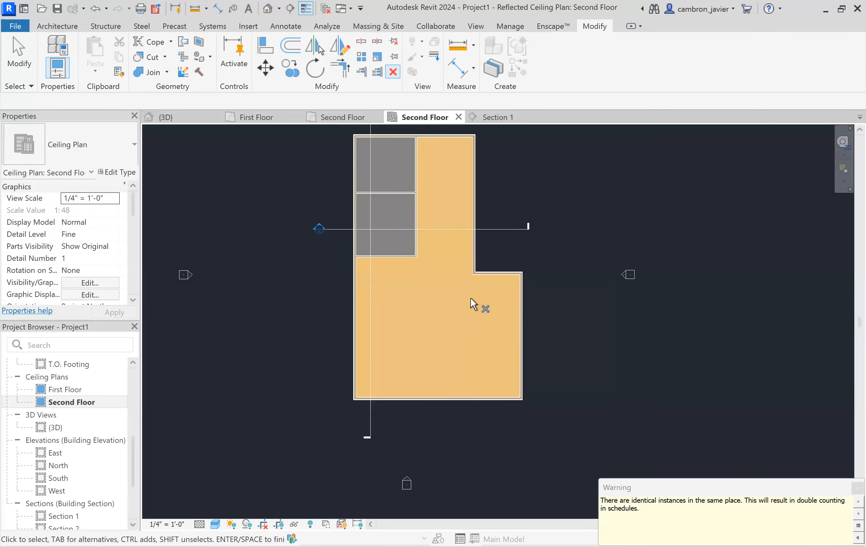
pyautogui.press('Escape')
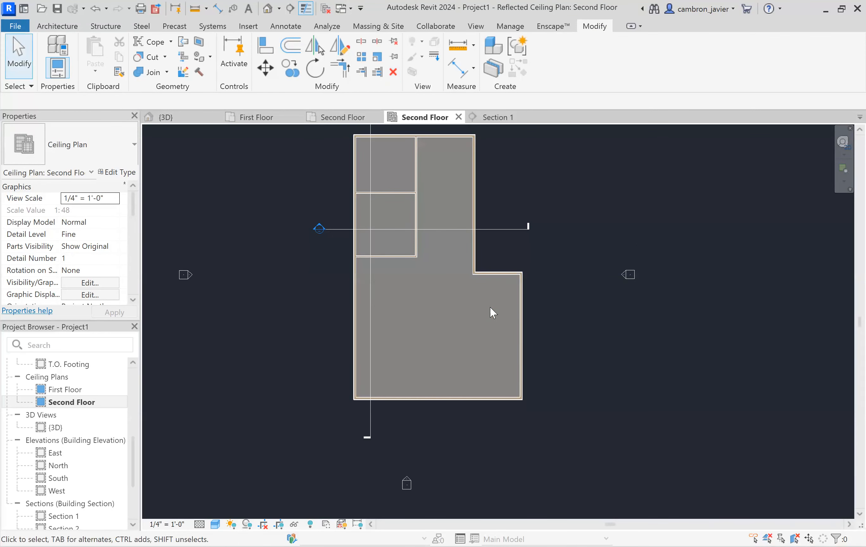
pyautogui.scroll(3, 504, 276)
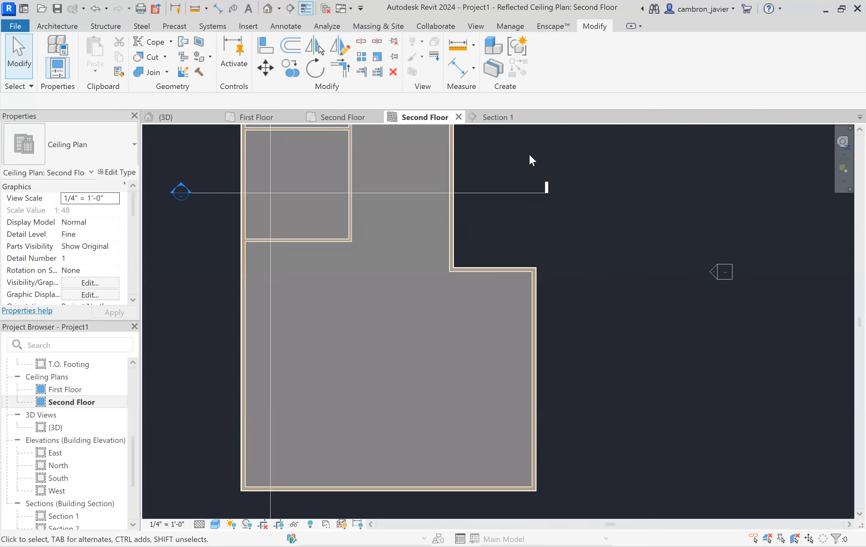
pyautogui.scroll(-1, 529, 153)
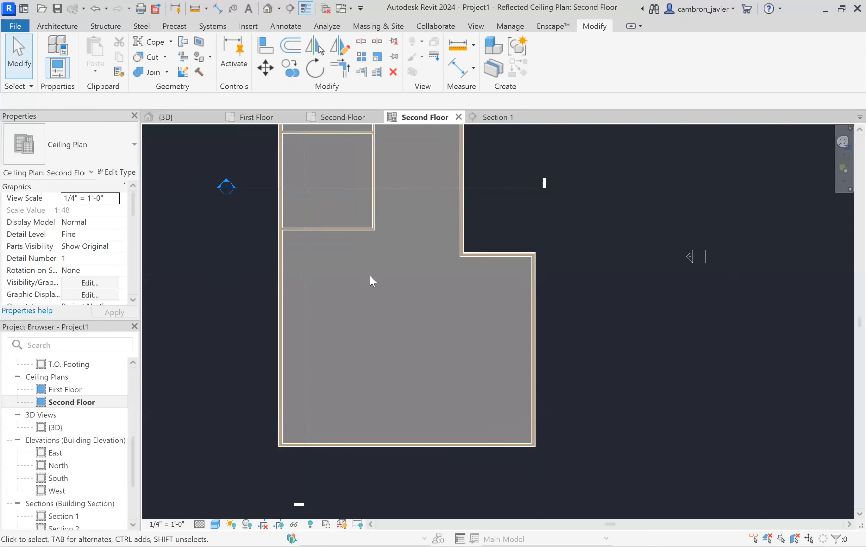
# - Inspect the newly placed ceiling and its boundary against the exterior walls in the second-floor reflected ceiling plan
pyautogui.scroll(-2, 369, 274)
pyautogui.scroll(2, 289, 165)
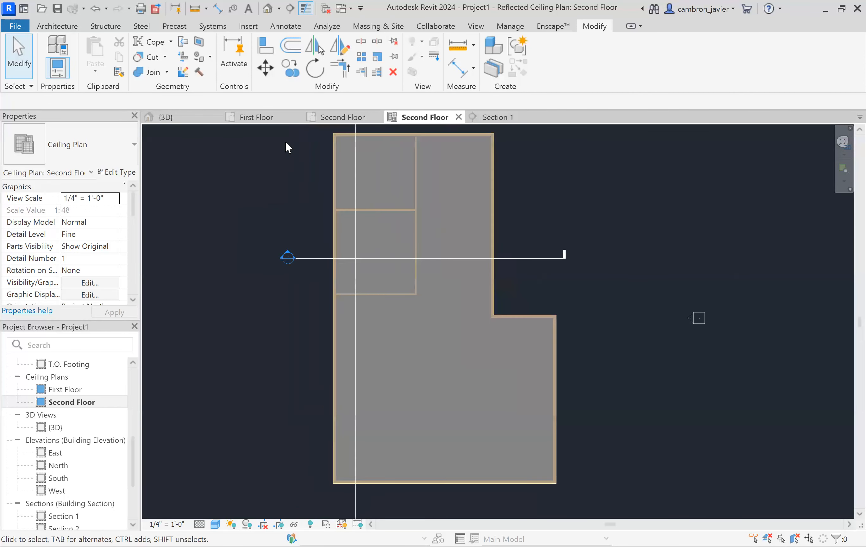
pyautogui.scroll(1, 289, 141)
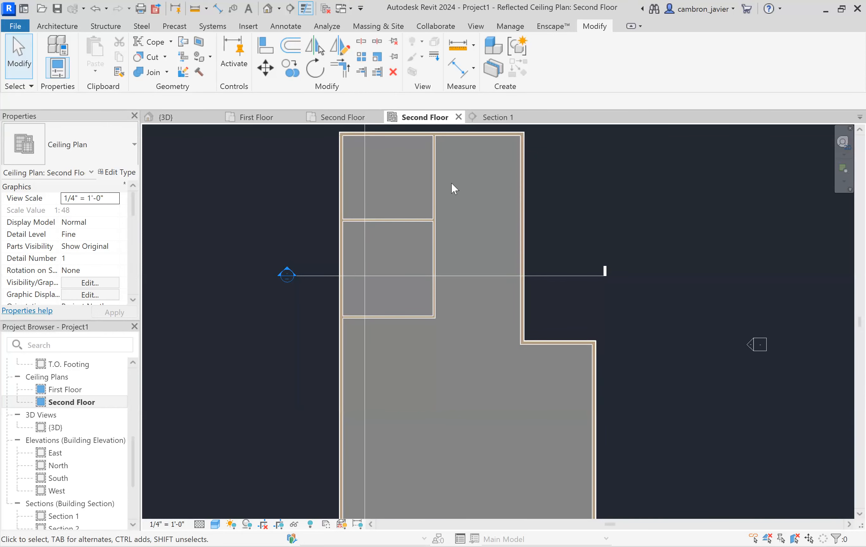
pyautogui.scroll(1, 509, 343)
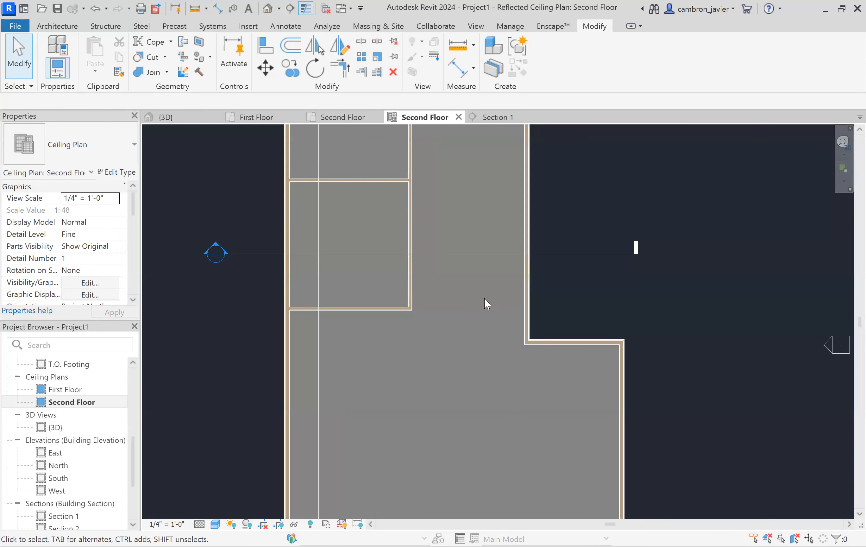
pyautogui.scroll(3, 516, 292)
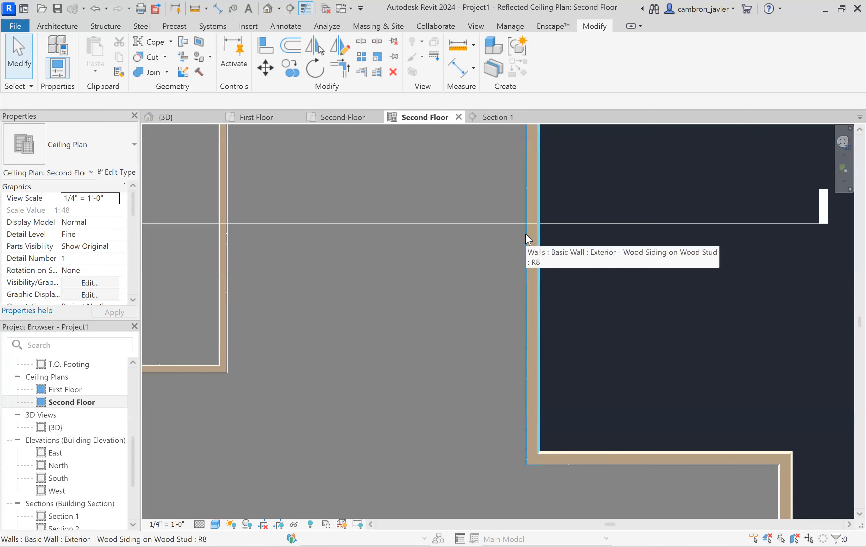
pyautogui.press('Tab')
pyautogui.press('Tab')
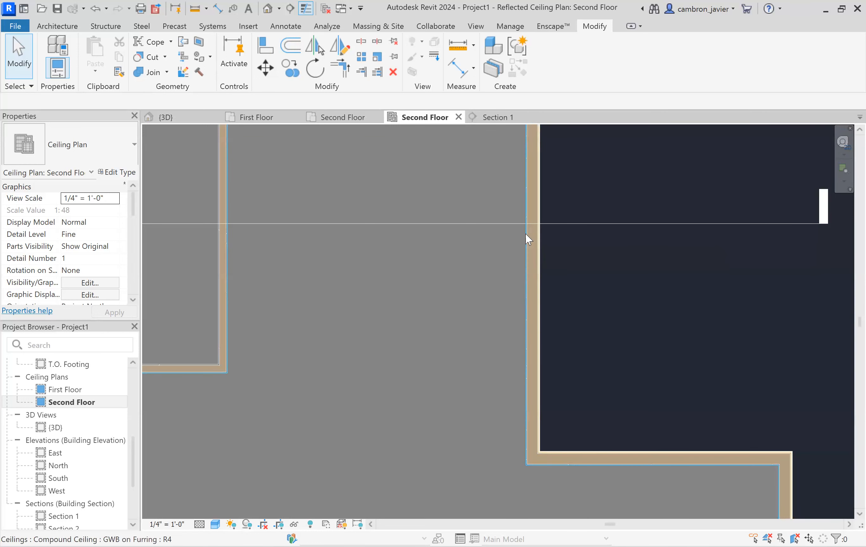
pyautogui.click(526, 234)
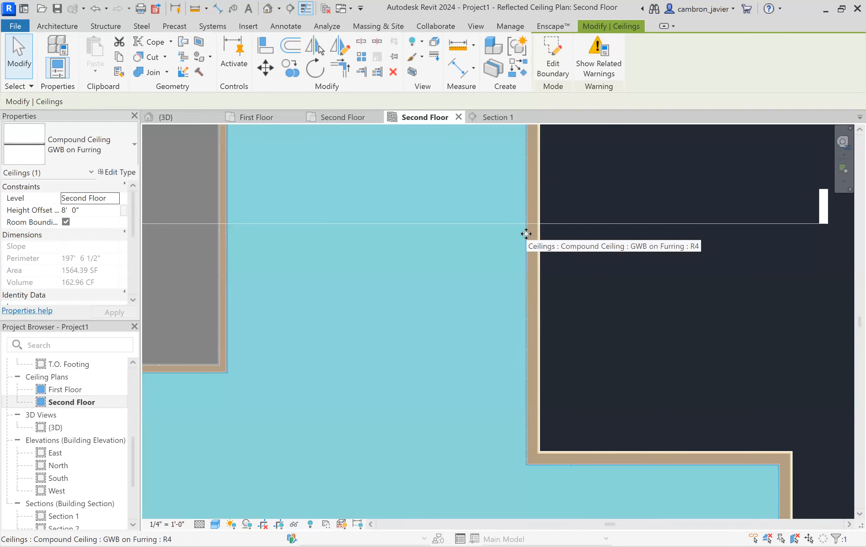
pyautogui.press('Escape')
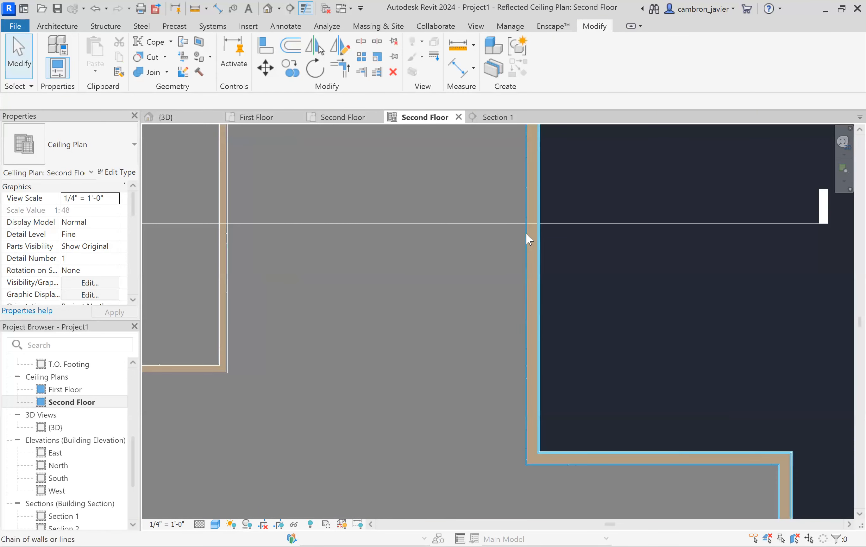
pyautogui.press('Tab')
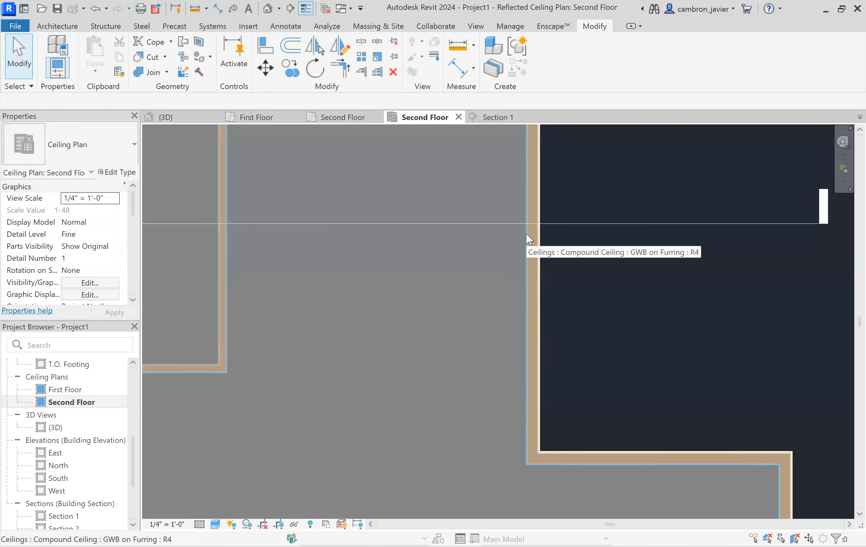
pyautogui.click(526, 233)
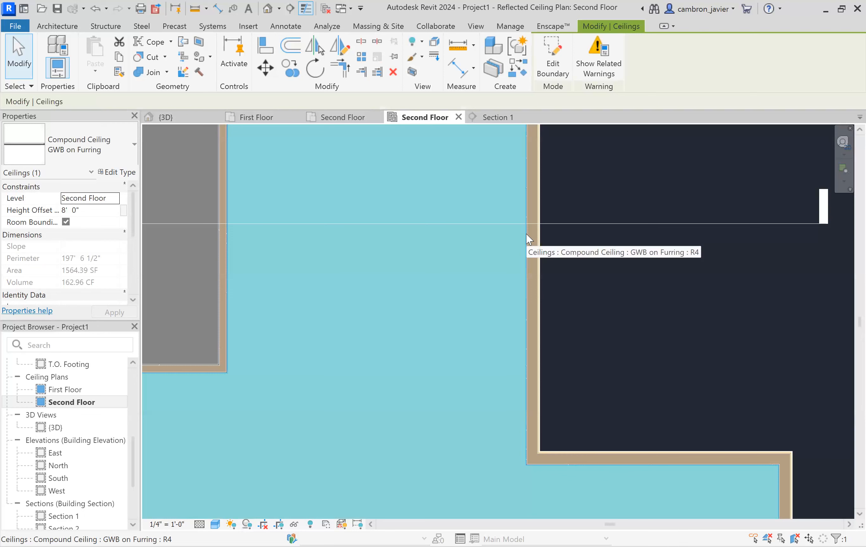
pyautogui.click(584, 248)
# - Open Section 1 from the plan and inspect the second-floor ceiling in the section
pyautogui.scroll(-5, 584, 247)
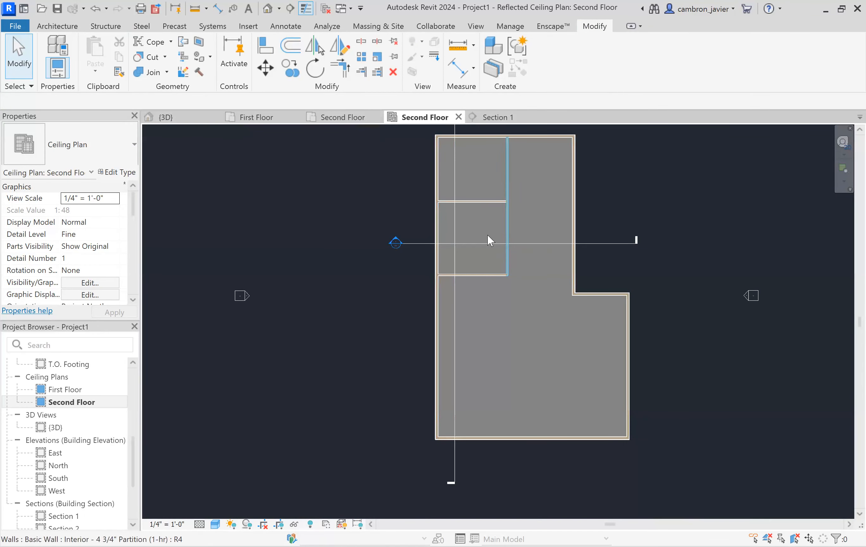
pyautogui.scroll(1, 463, 228)
pyautogui.scroll(2, 398, 222)
pyautogui.scroll(2, 394, 217)
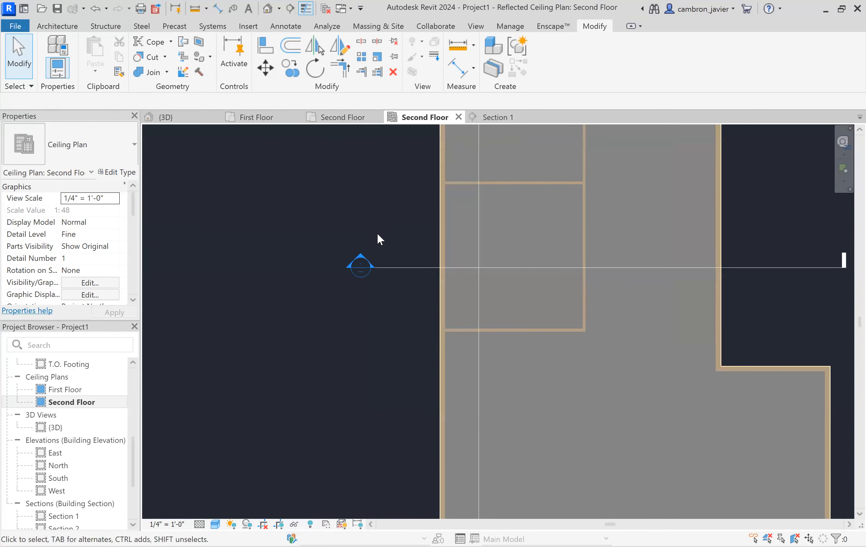
pyautogui.doubleClick(359, 254)
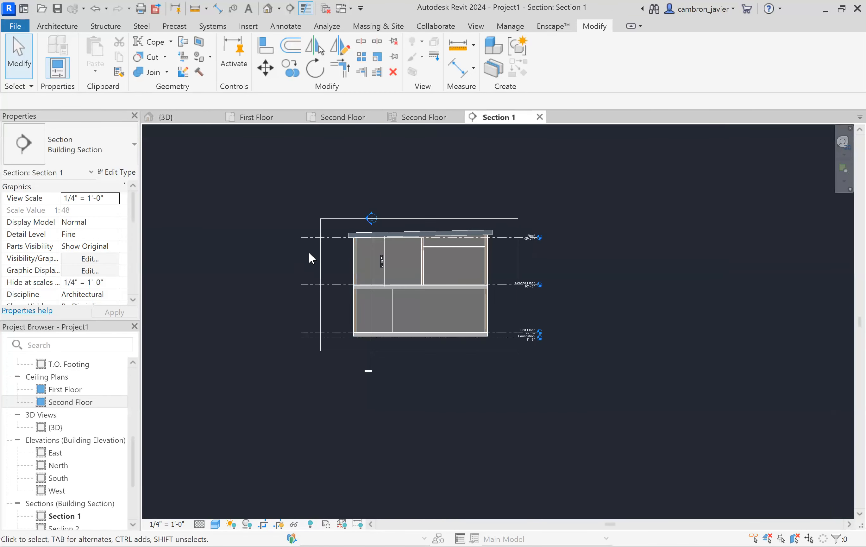
pyautogui.scroll(2, 456, 249)
pyautogui.click(458, 250)
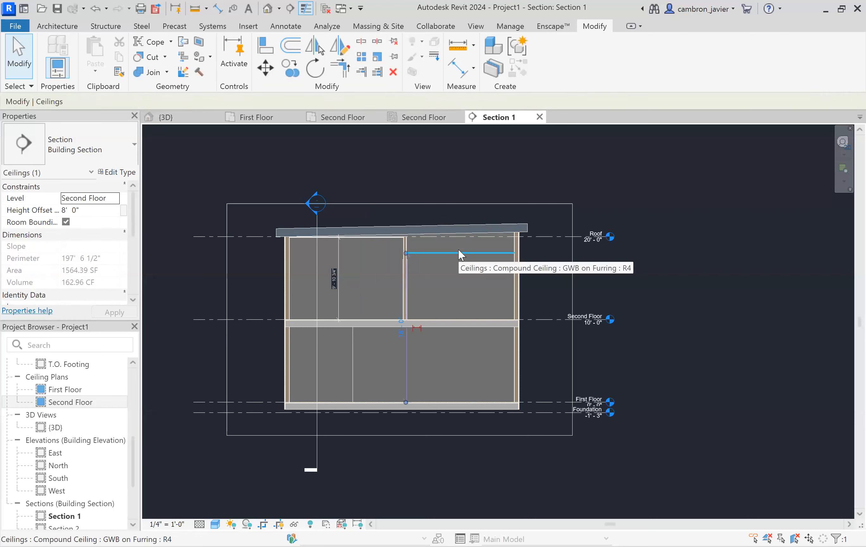
pyautogui.press('Escape')
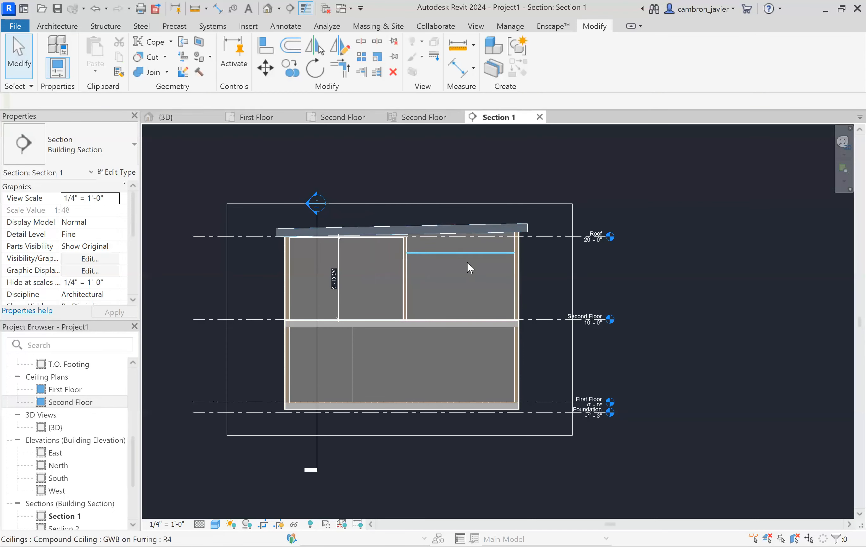
pyautogui.click(462, 253)
pyautogui.press('Escape')
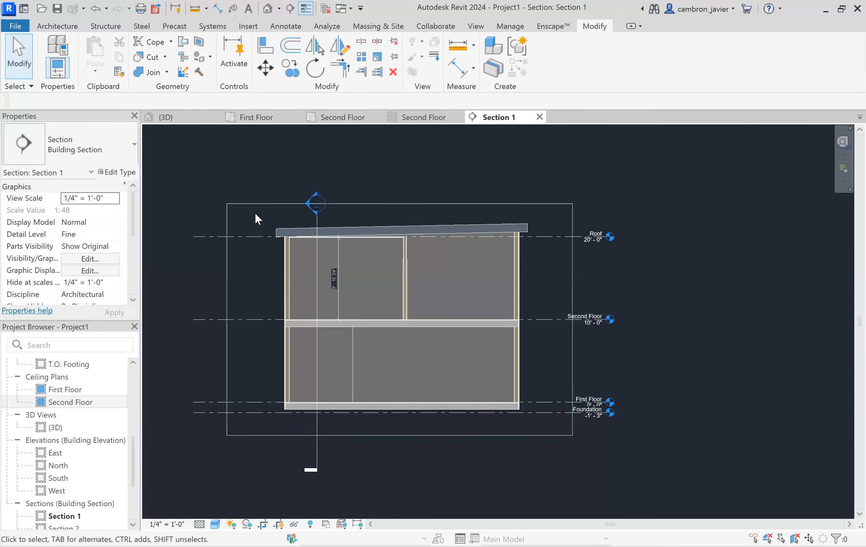
# - Switch through the open views to the 3D view and examine the second-floor floor slab
pyautogui.click(423, 118)
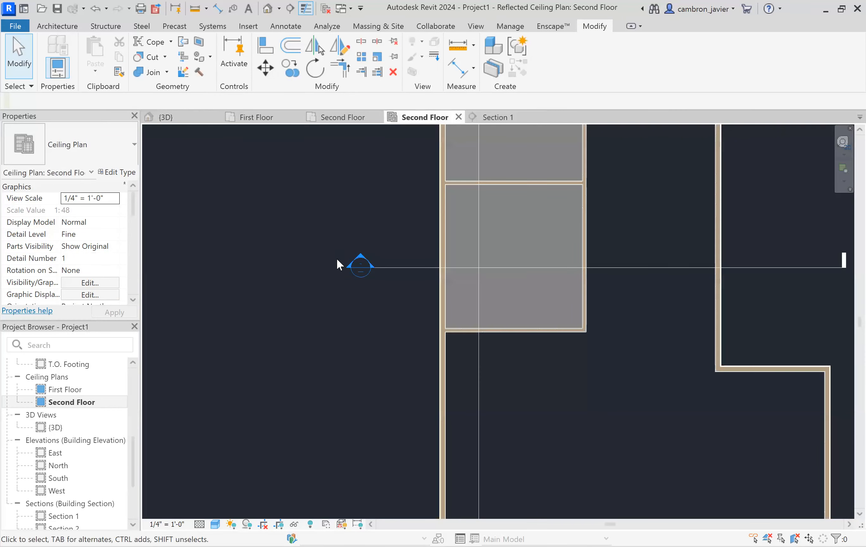
pyautogui.scroll(-1, 336, 258)
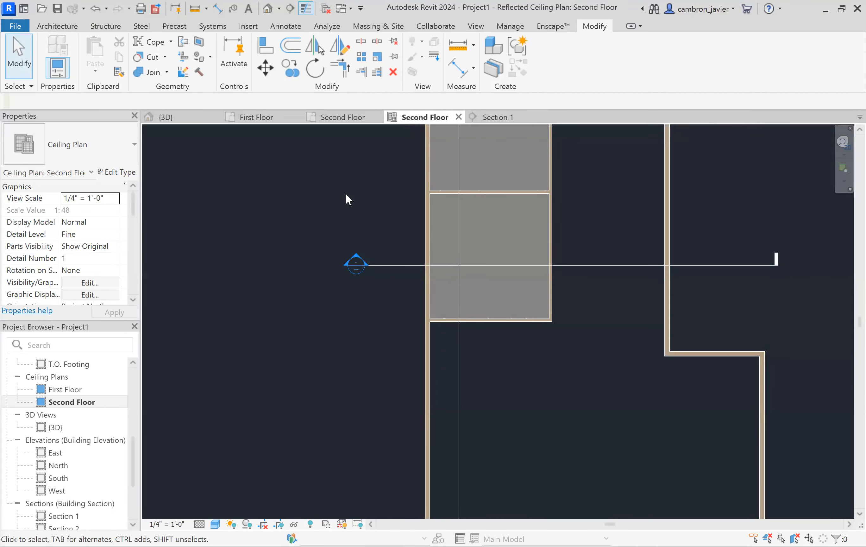
pyautogui.click(257, 117)
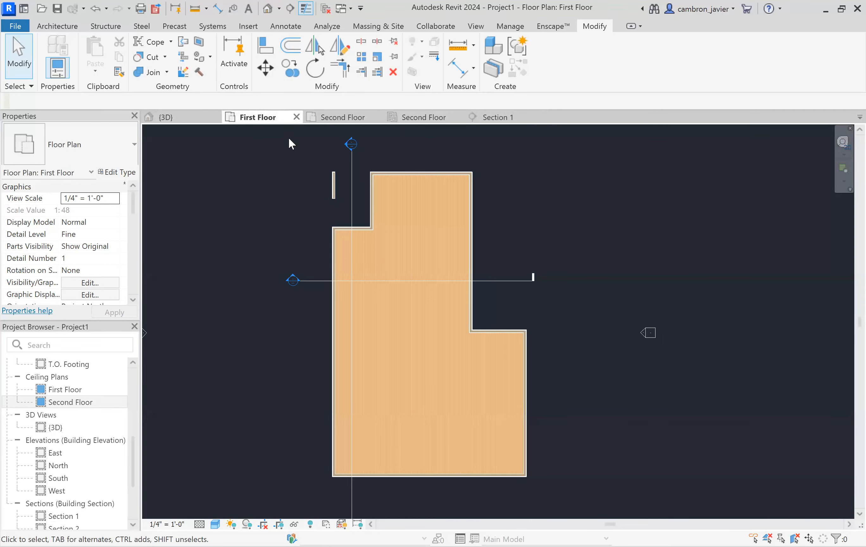
pyautogui.click(172, 121)
pyautogui.scroll(-2, 526, 160)
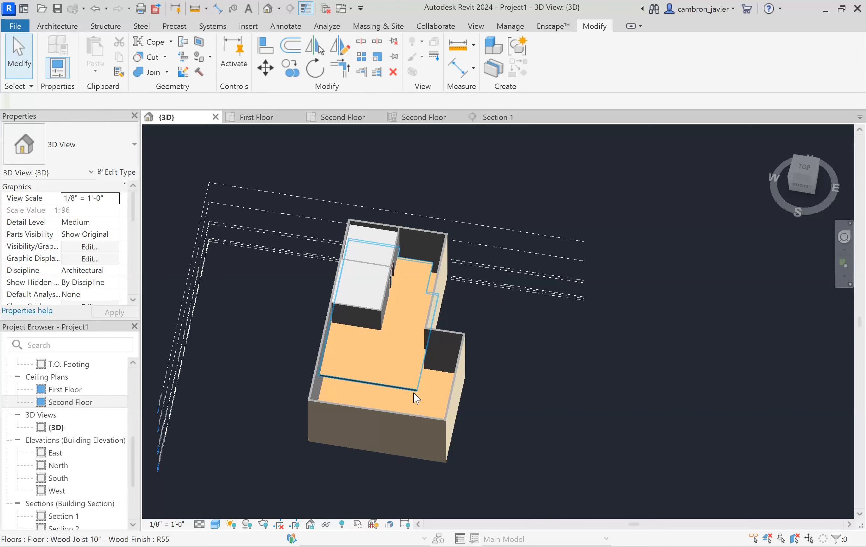
pyautogui.scroll(5, 416, 397)
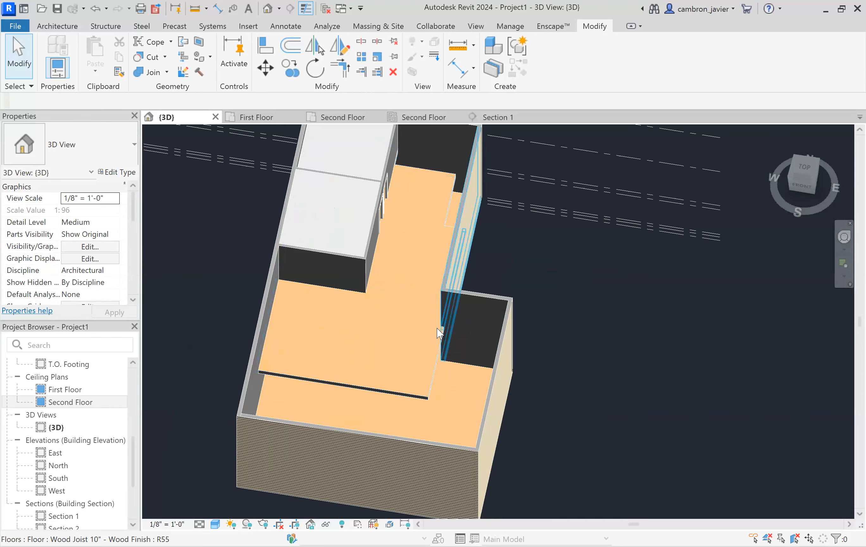
pyautogui.click(337, 384)
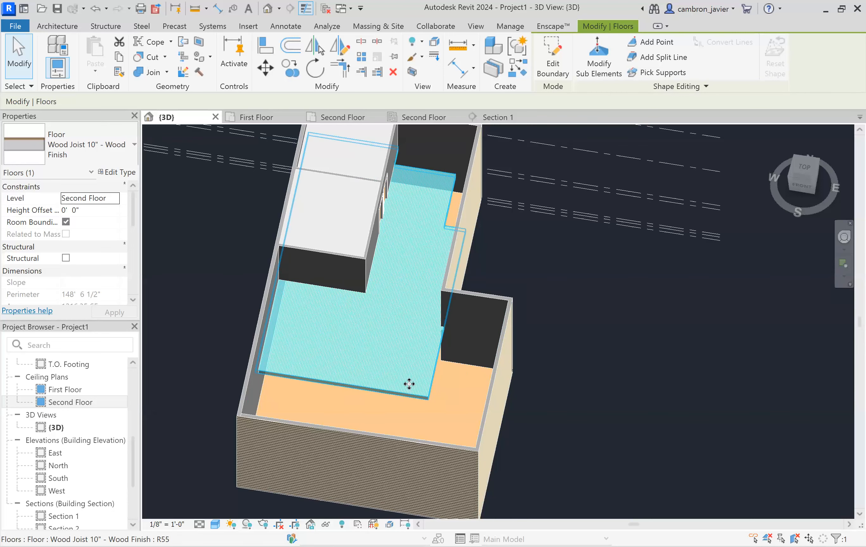
pyautogui.scroll(2, 405, 371)
pyautogui.keyDown('shift'); pyautogui.moveTo(407, 373); pyautogui.dragTo(535, 279, button='middle'); pyautogui.keyUp('shift')
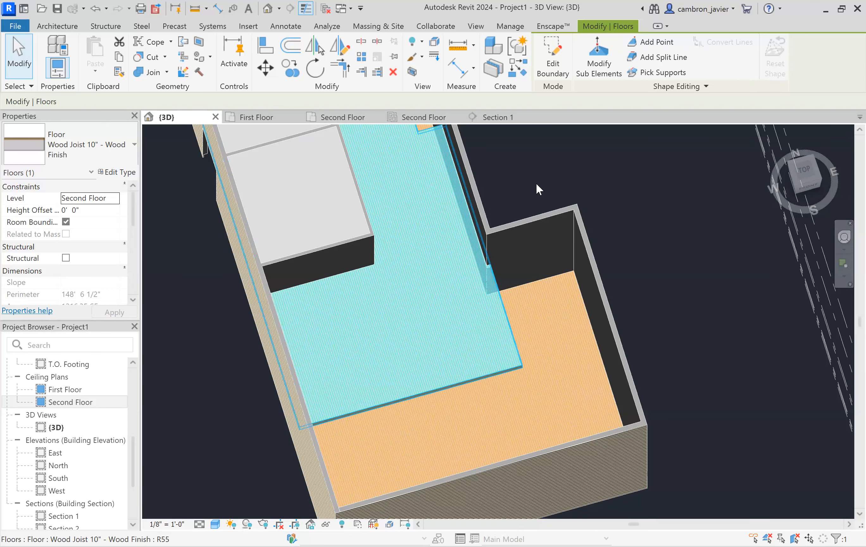
pyautogui.click(523, 149)
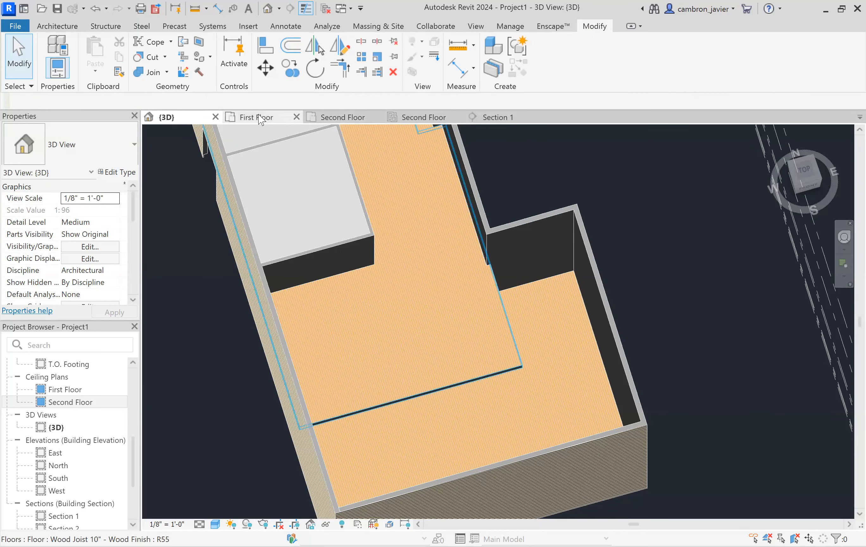
# - Open the first-floor reflected ceiling plan
pyautogui.scroll(2, 50, 436)
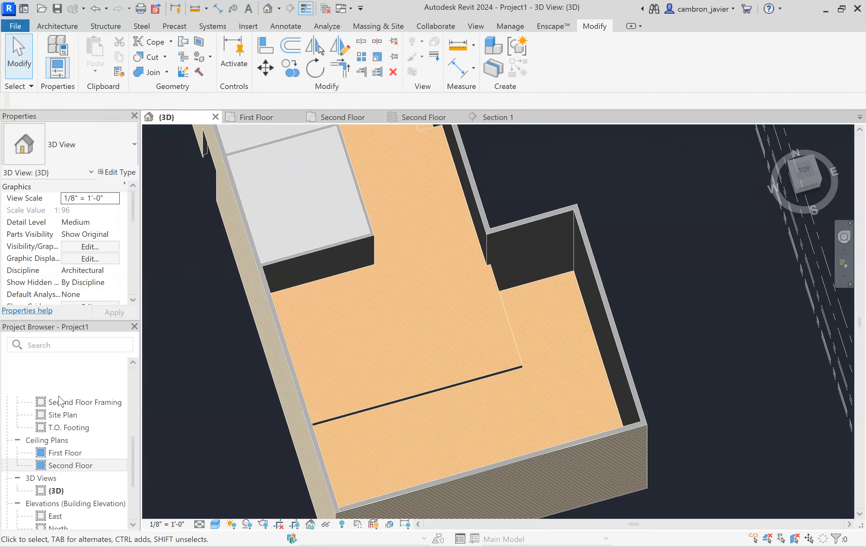
pyautogui.doubleClick(64, 453)
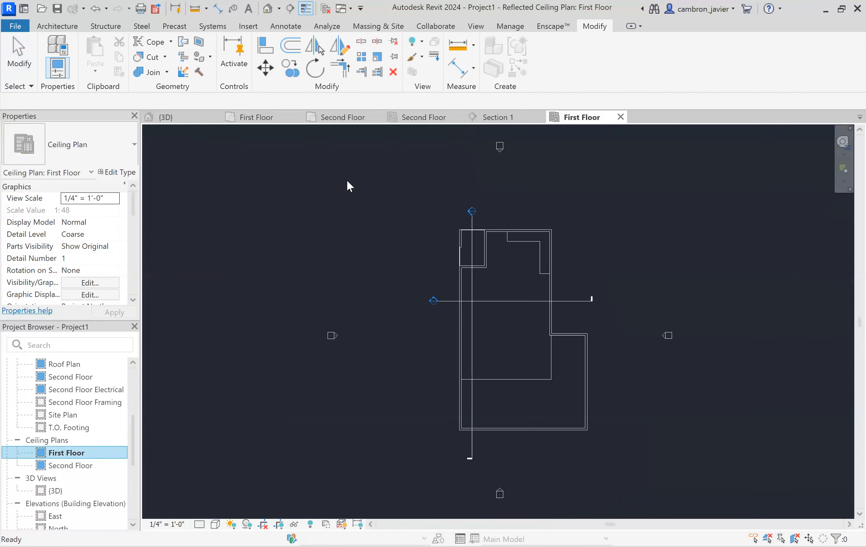
pyautogui.scroll(1, 579, 325)
pyautogui.scroll(1, 579, 253)
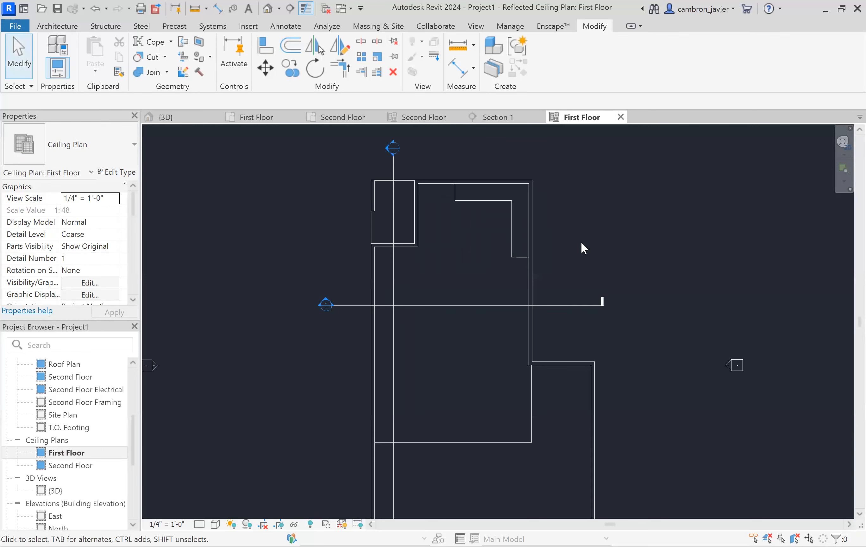
pyautogui.scroll(-2, 351, 334)
pyautogui.scroll(2, 369, 452)
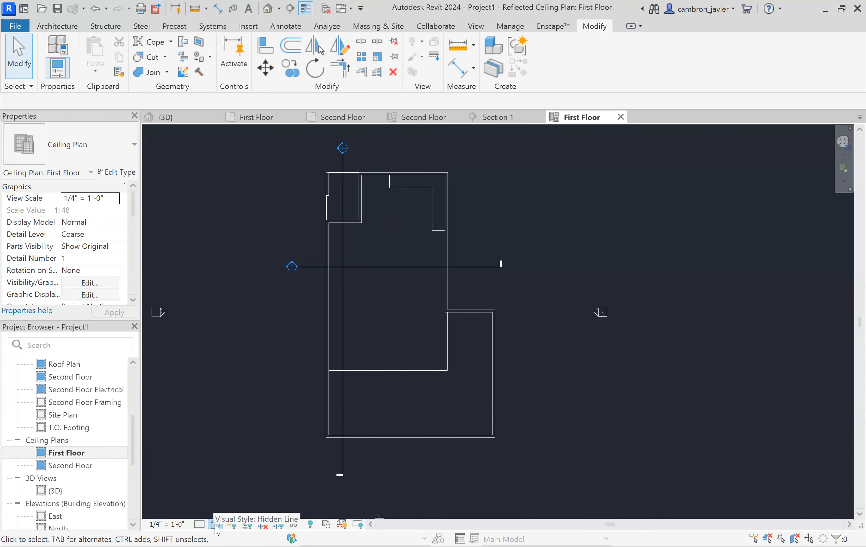
# - Set the first-floor ceiling plan's detail level to Fine and switch it to a shaded visual style
pyautogui.click(199, 523)
pyautogui.click(216, 512)
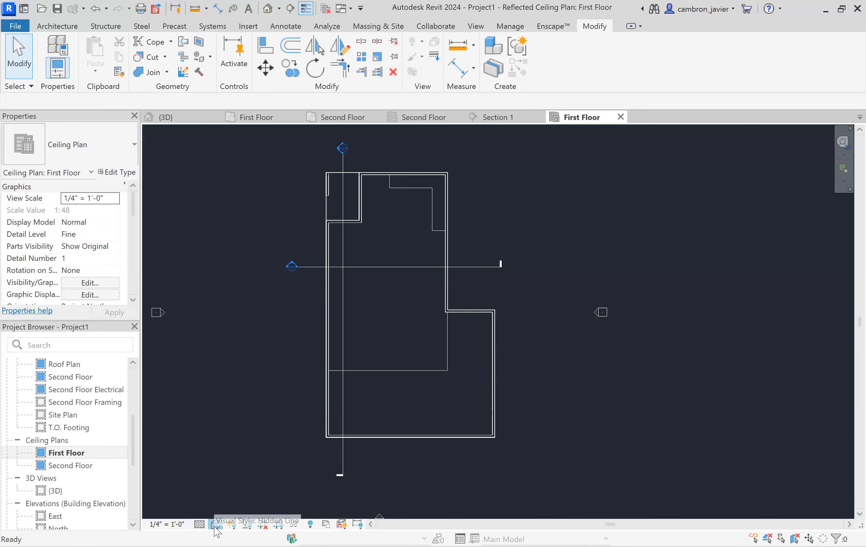
pyautogui.click(215, 524)
pyautogui.click(231, 477)
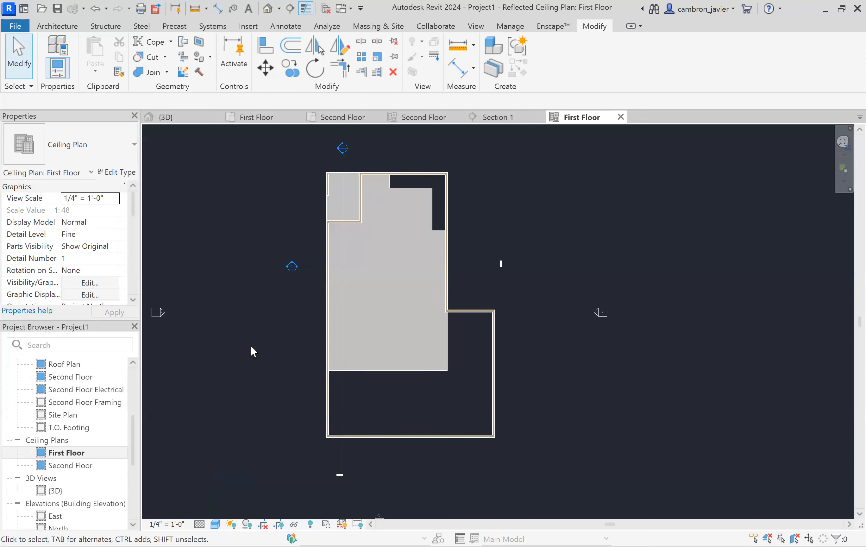
# - Inspect the second-floor floor shown in the first-floor reflected ceiling plan
pyautogui.scroll(3, 411, 219)
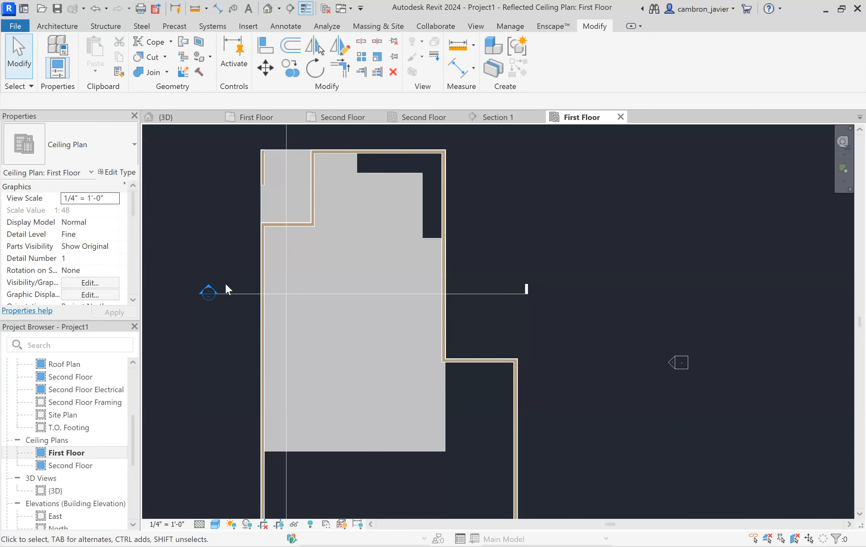
pyautogui.click(376, 215)
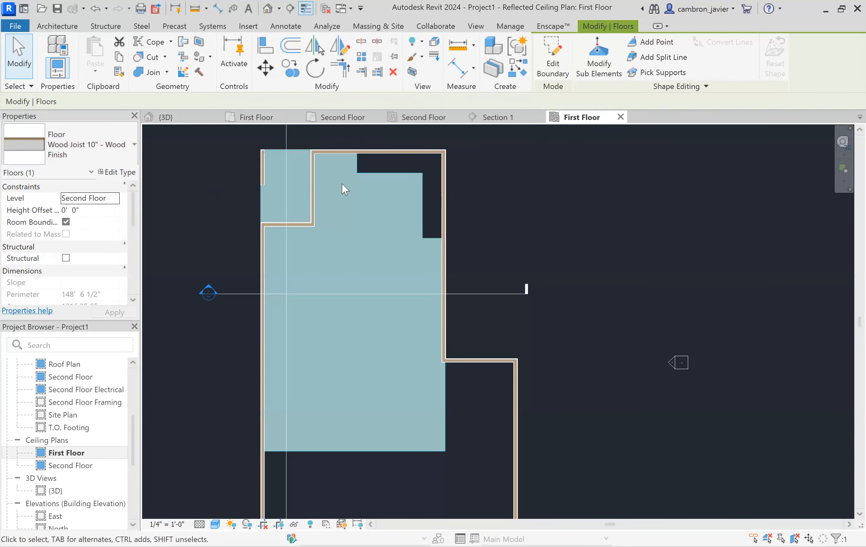
pyautogui.press('Escape')
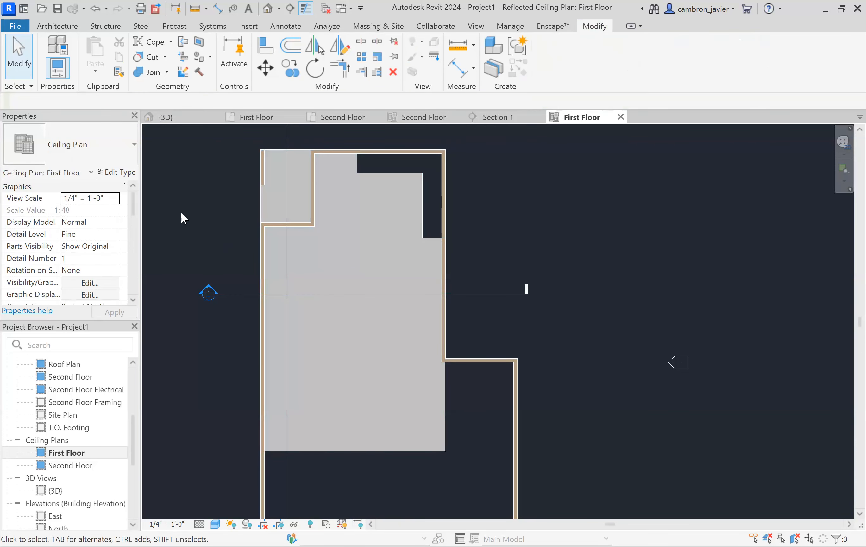
# - Start the Ceiling tool and place an automatic ceiling by picking the wall-bounded first-floor area
pyautogui.click(68, 27)
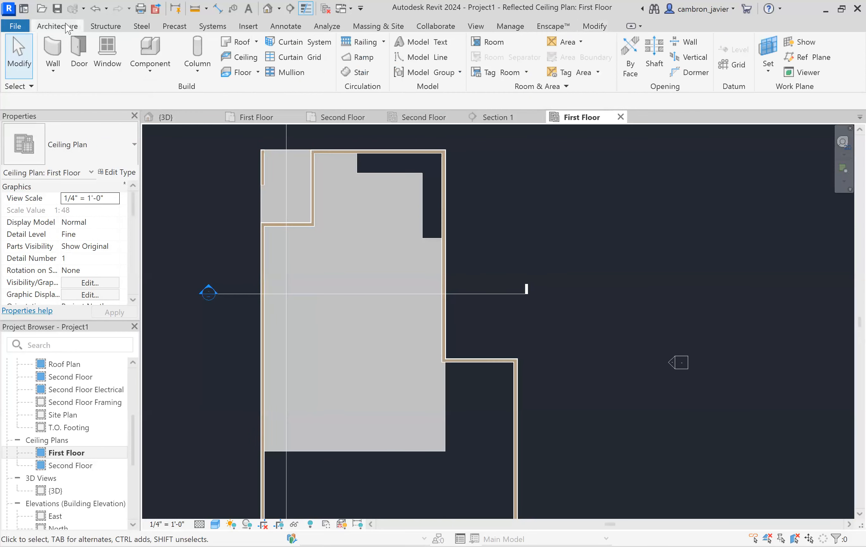
pyautogui.click(239, 58)
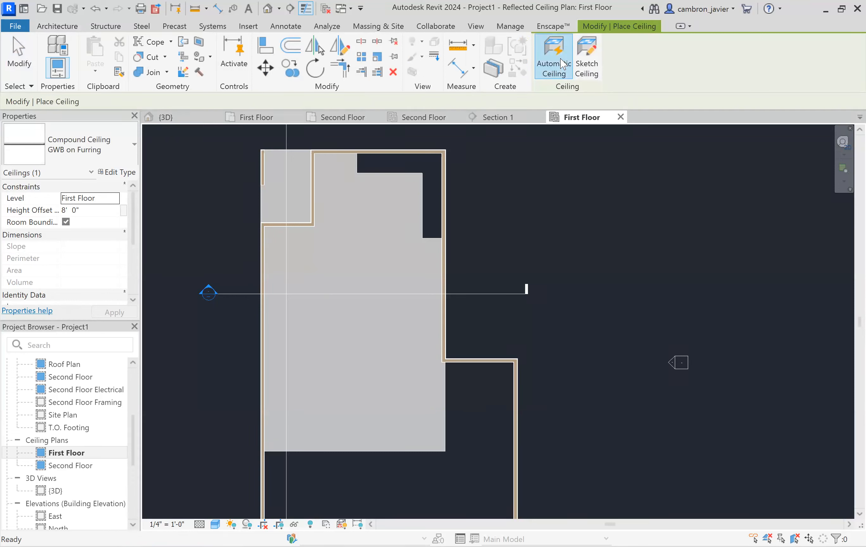
pyautogui.scroll(-1, 573, 200)
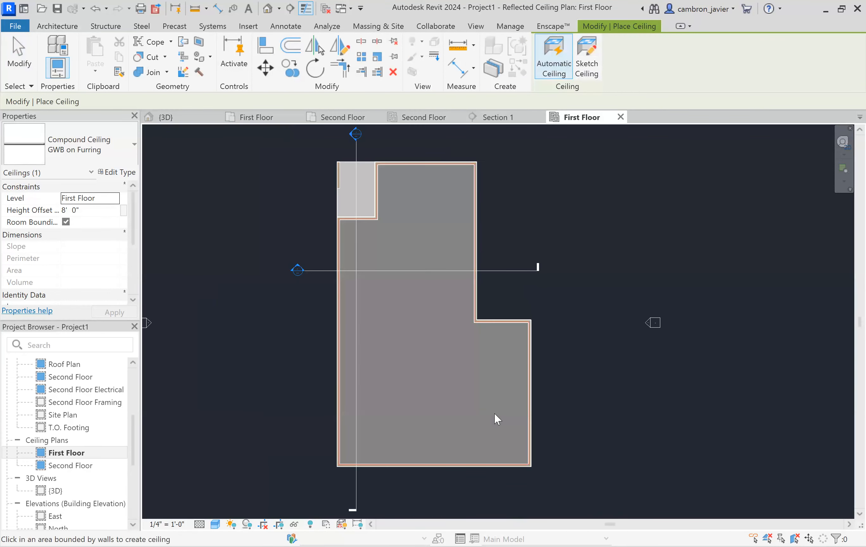
pyautogui.click(440, 422)
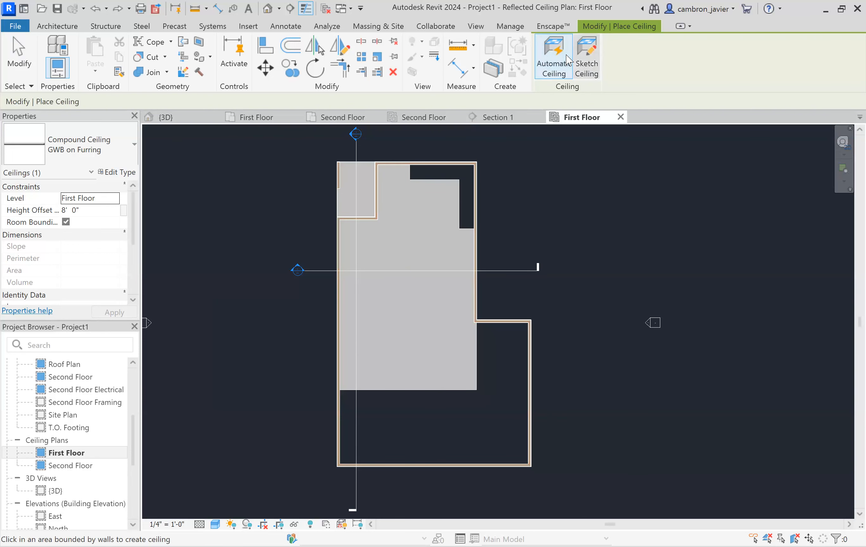
# - Switch to sketching a ceiling and draw its first boundary lines from the upper-left corner along the slab's top edge
pyautogui.click(585, 58)
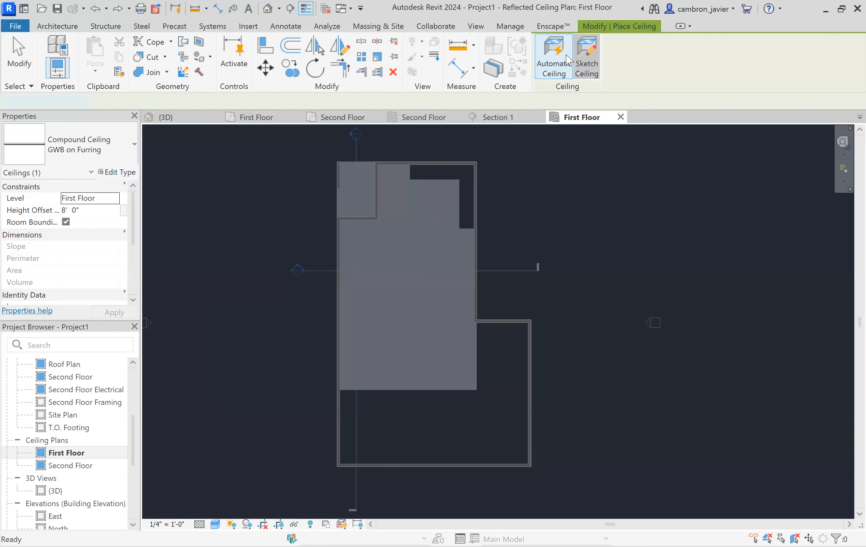
pyautogui.click(582, 58)
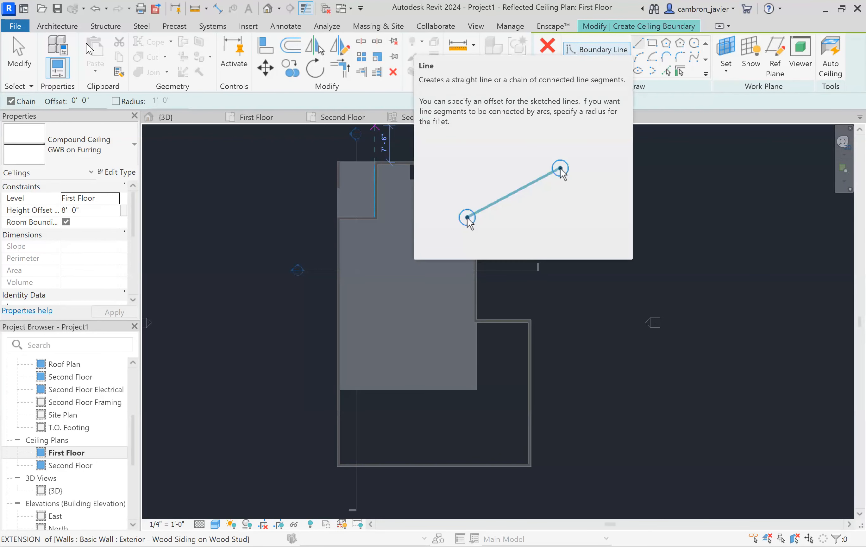
pyautogui.scroll(2, 360, 235)
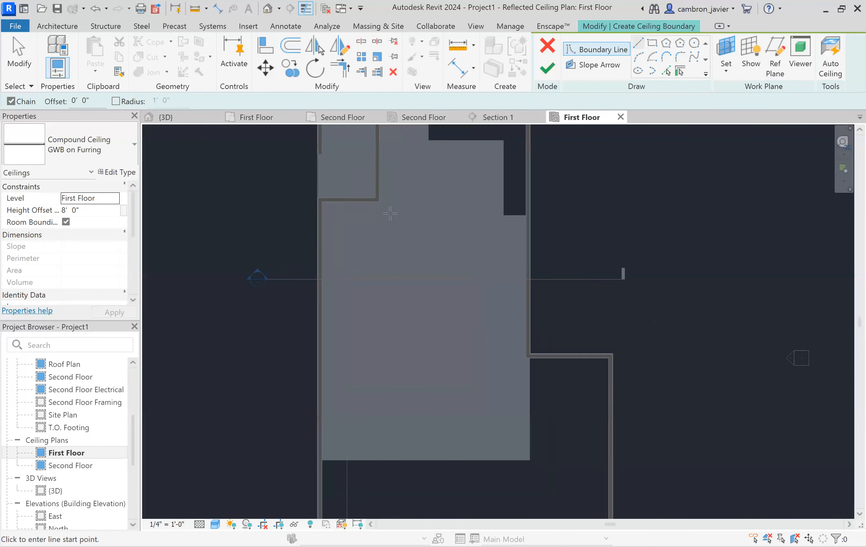
pyautogui.scroll(4, 285, 195)
pyautogui.scroll(4, 284, 195)
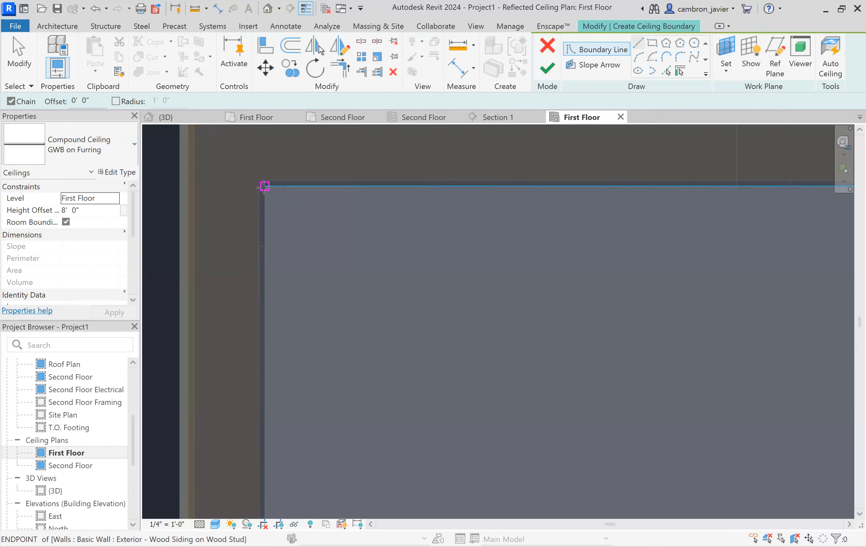
pyautogui.scroll(1, 259, 186)
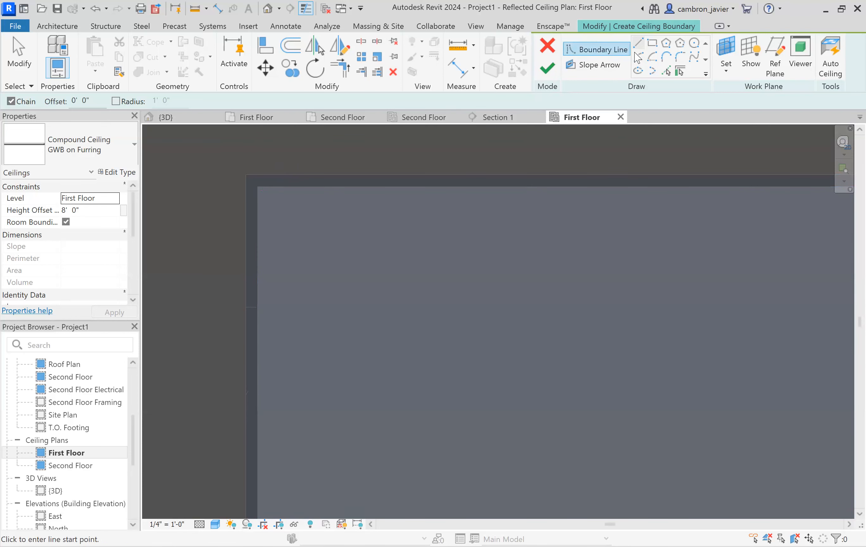
pyautogui.click(257, 187)
pyautogui.scroll(3, 258, 195)
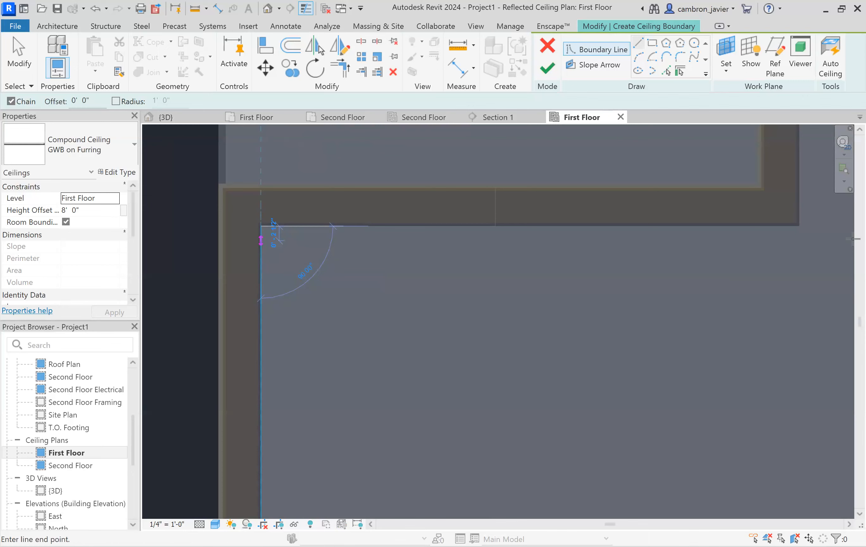
pyautogui.scroll(3, 473, 239)
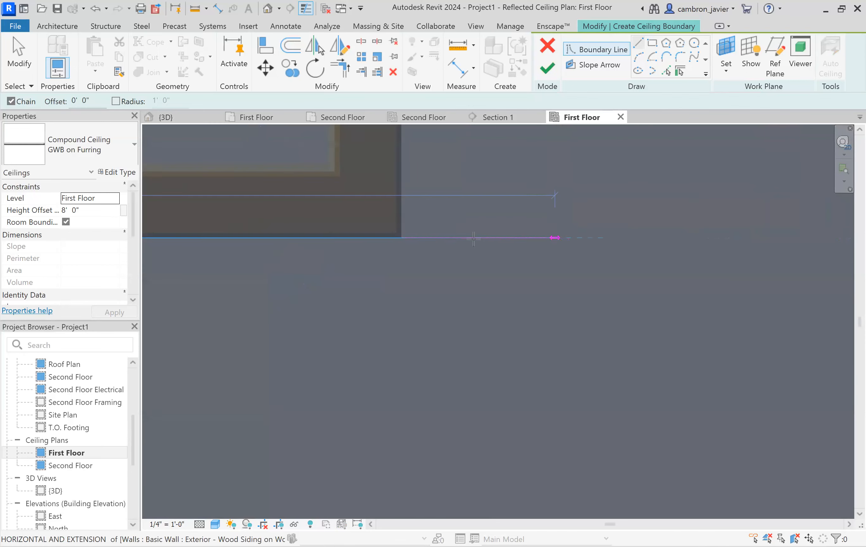
pyautogui.click(401, 238)
# - Continue the ceiling boundary line around the upper corner of the slab near the top-left room
pyautogui.scroll(-4, 458, 246)
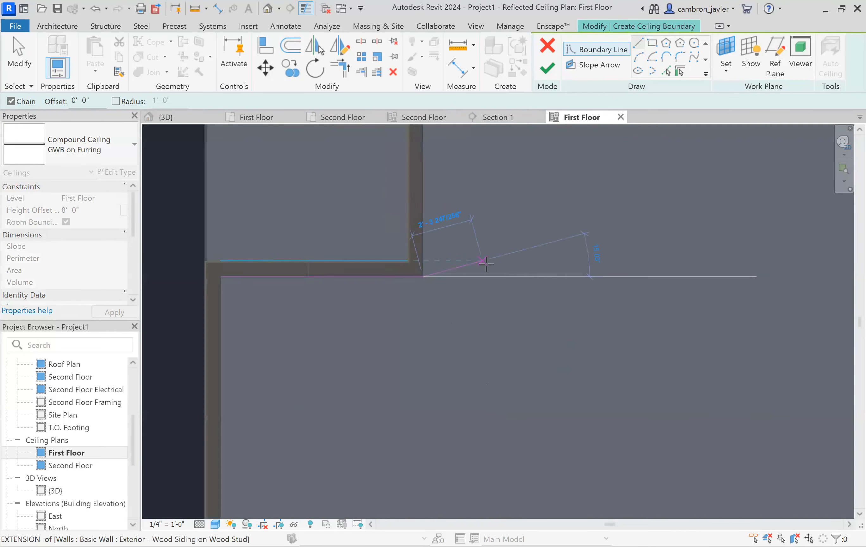
pyautogui.scroll(-3, 484, 264)
pyautogui.scroll(-3, 485, 199)
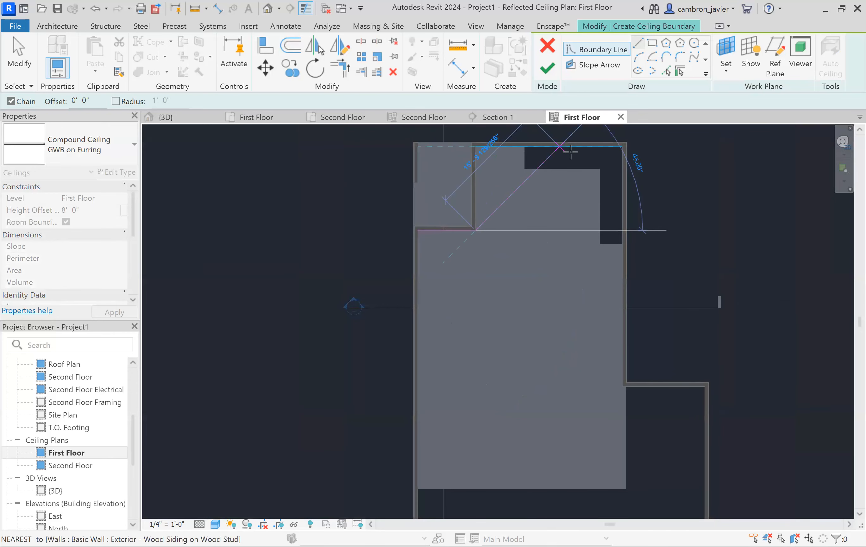
pyautogui.moveTo(531, 193); pyautogui.dragTo(486, 245, button='middle')
pyautogui.scroll(2, 393, 241)
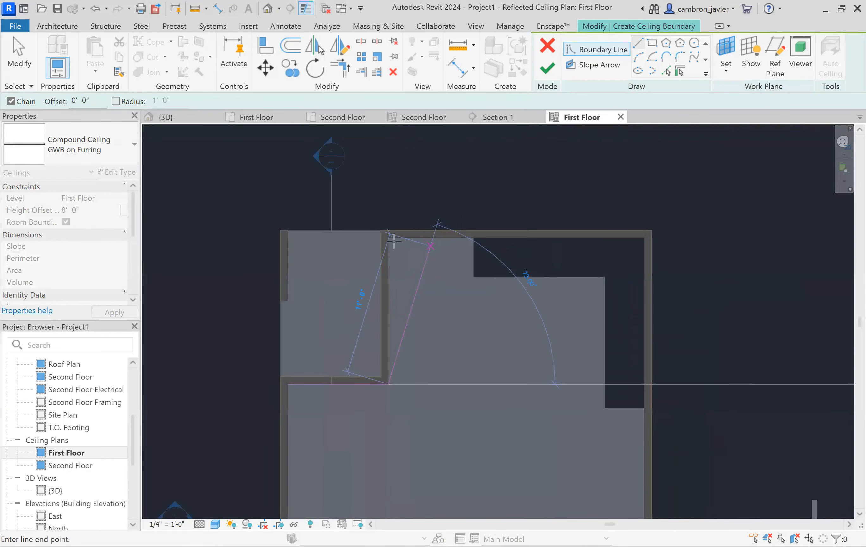
pyautogui.scroll(5, 394, 241)
pyautogui.click(327, 214)
pyautogui.scroll(-3, 383, 260)
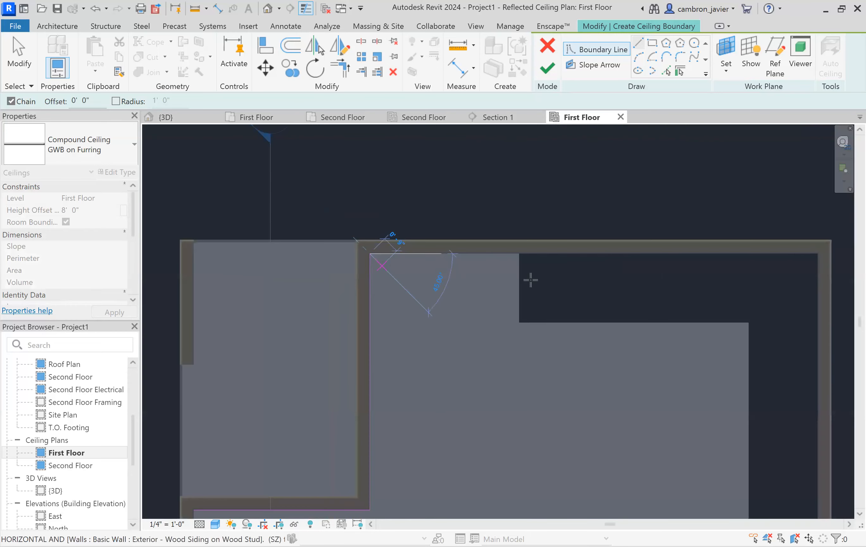
pyautogui.scroll(-2, 530, 280)
# - Draw boundary lines along the slab's top edge to the notch corner and 3'-0" down the notch
pyautogui.moveTo(548, 296)
pyautogui.mouseDown(button='middle')
pyautogui.moveTo(387, 290)
pyautogui.moveTo(539, 325)
pyautogui.moveTo(506, 277)
pyautogui.moveTo(445, 238)
pyautogui.moveTo(404, 241)
pyautogui.moveTo(356, 301)
pyautogui.mouseUp(button='middle')
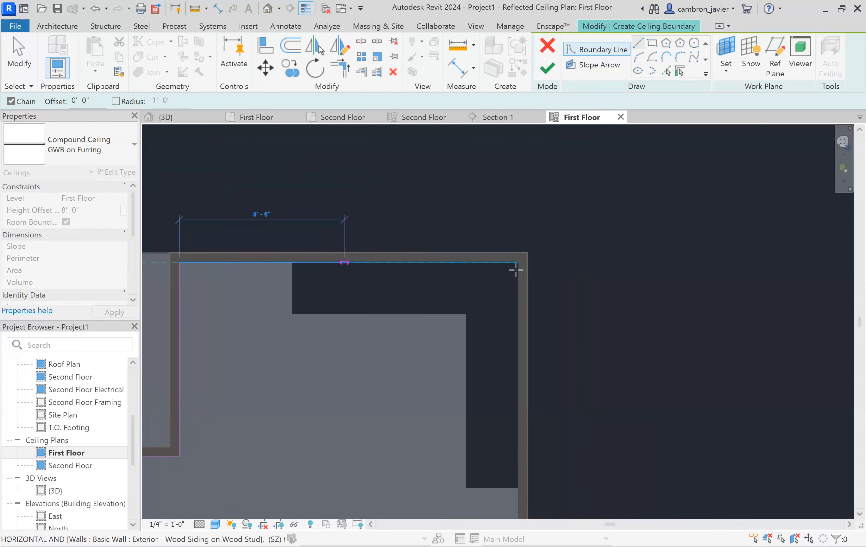
pyautogui.scroll(4, 515, 269)
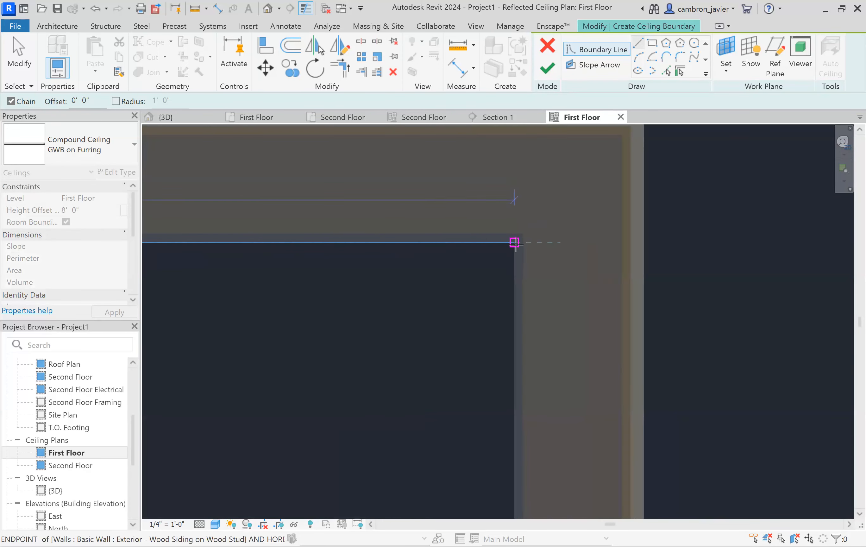
pyautogui.scroll(-7, 547, 248)
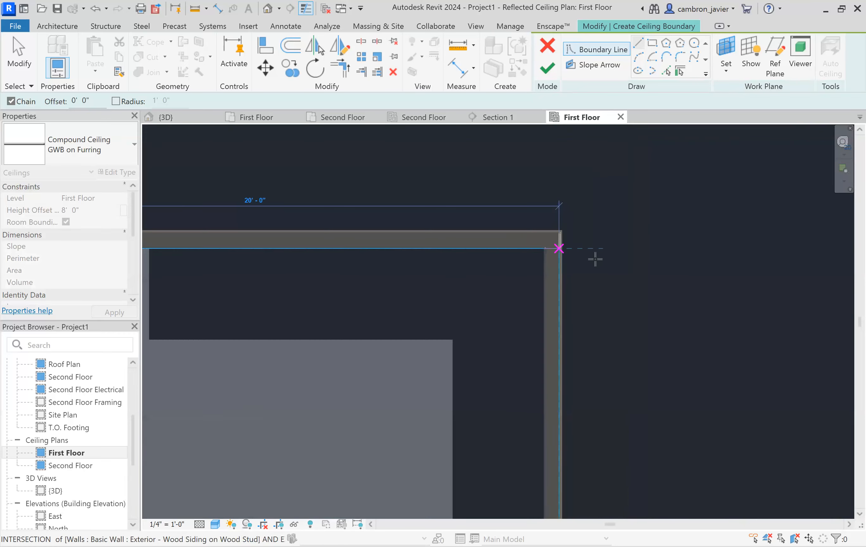
pyautogui.scroll(-4, 593, 256)
pyautogui.scroll(3, 452, 264)
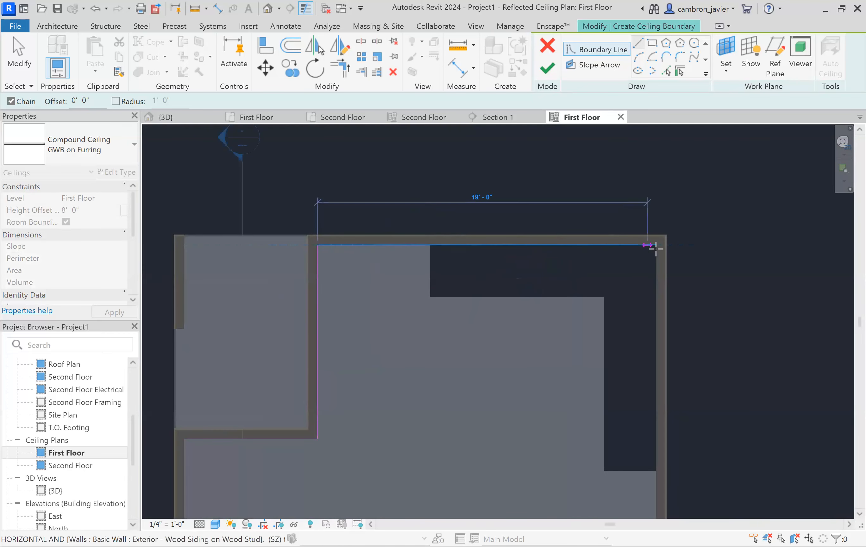
pyautogui.scroll(3, 430, 245)
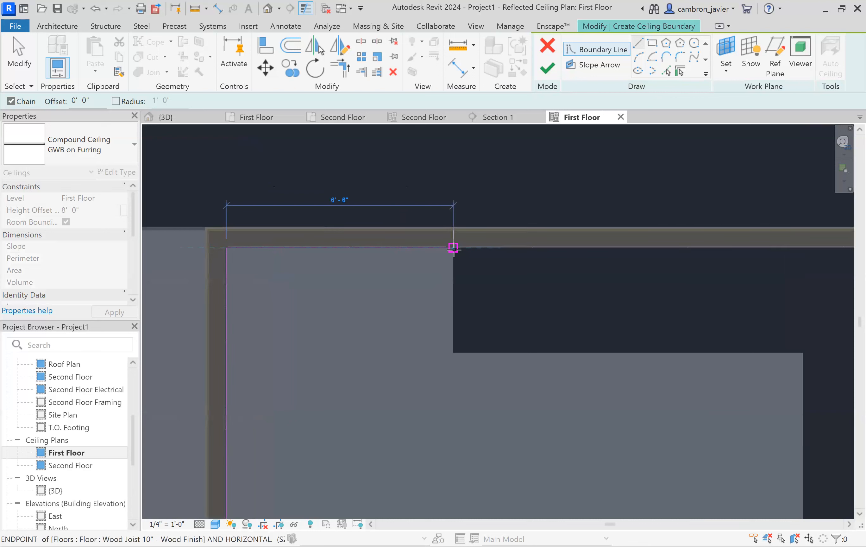
pyautogui.click(453, 248)
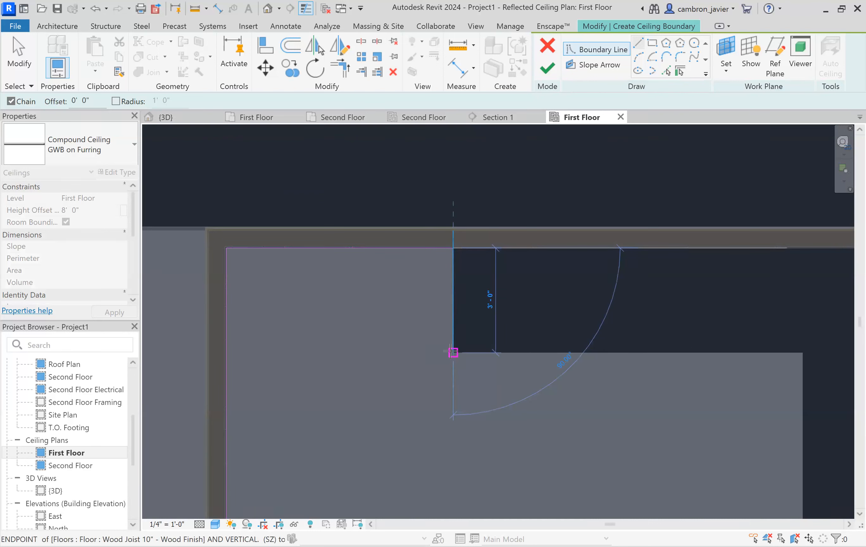
pyautogui.click(453, 352)
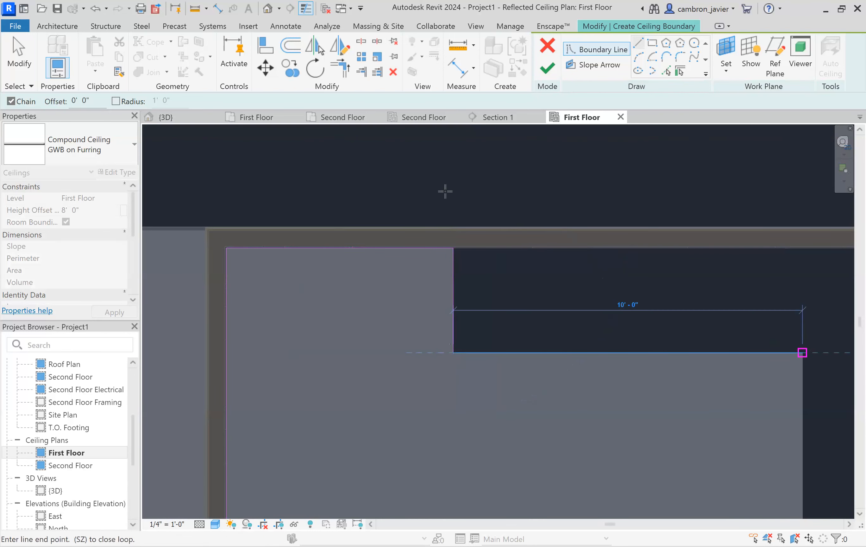
# - Extend the boundary horizontally along the notch's lower edge to the slab's right side
pyautogui.scroll(-3, 445, 192)
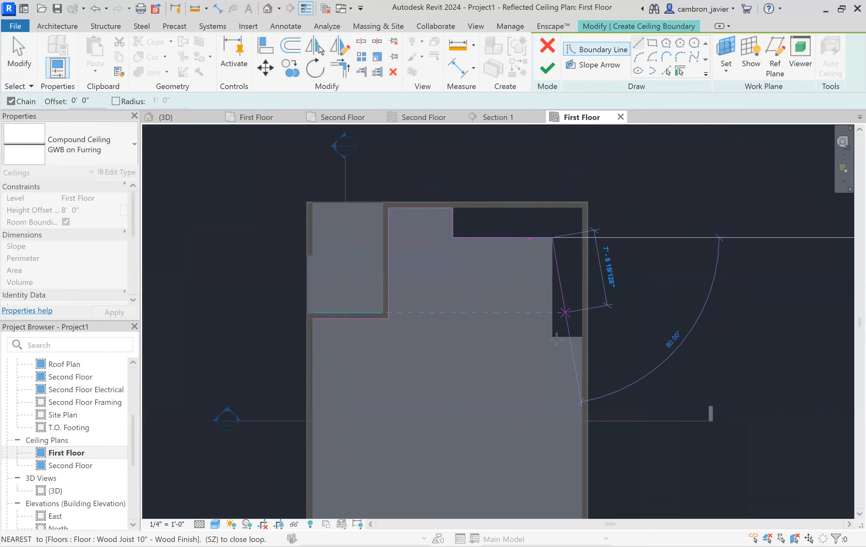
pyautogui.scroll(5, 556, 340)
pyautogui.click(539, 350)
pyautogui.scroll(2, 619, 350)
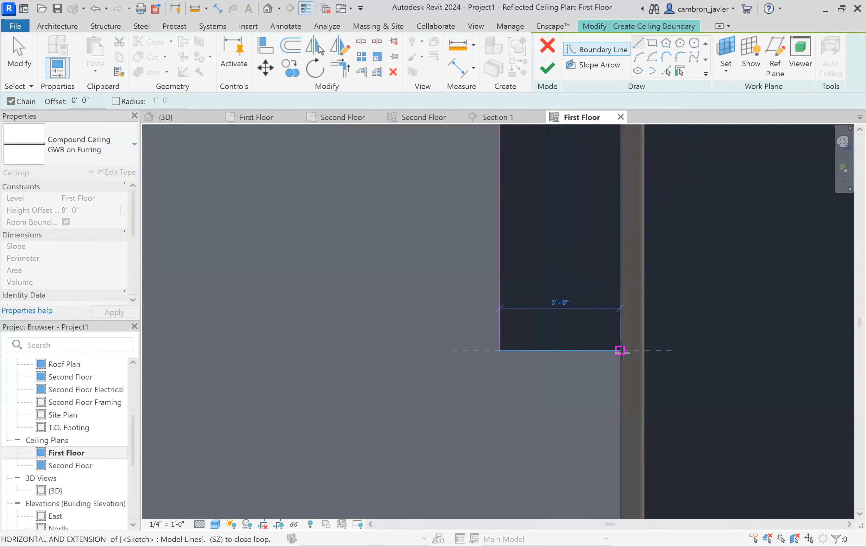
pyautogui.scroll(4, 619, 350)
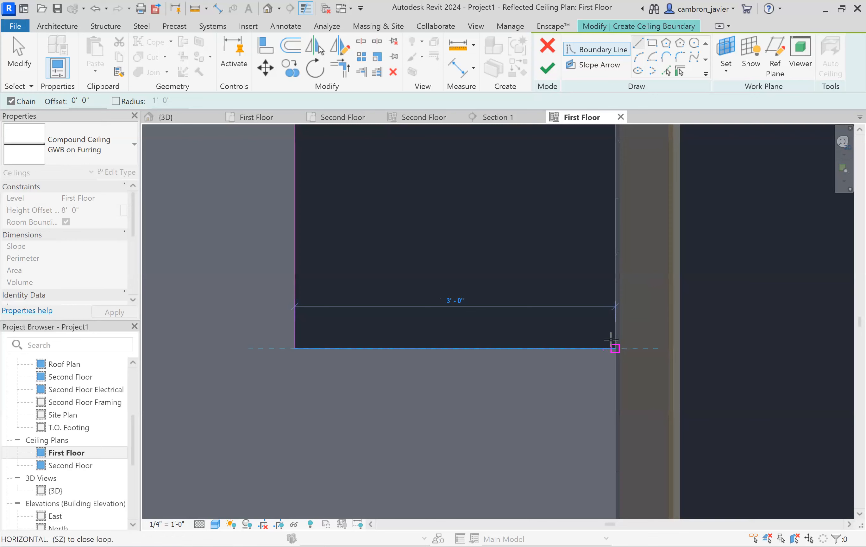
pyautogui.click(611, 340)
# - Draw the boundary up to the slab's upper-right corner and down its right edge about 13'-7"
pyautogui.scroll(-6, 564, 239)
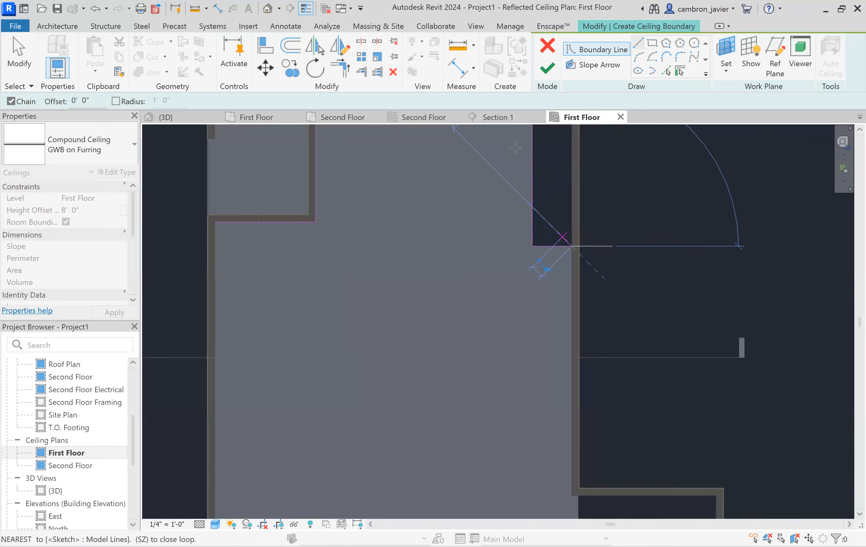
pyautogui.scroll(-4, 570, 258)
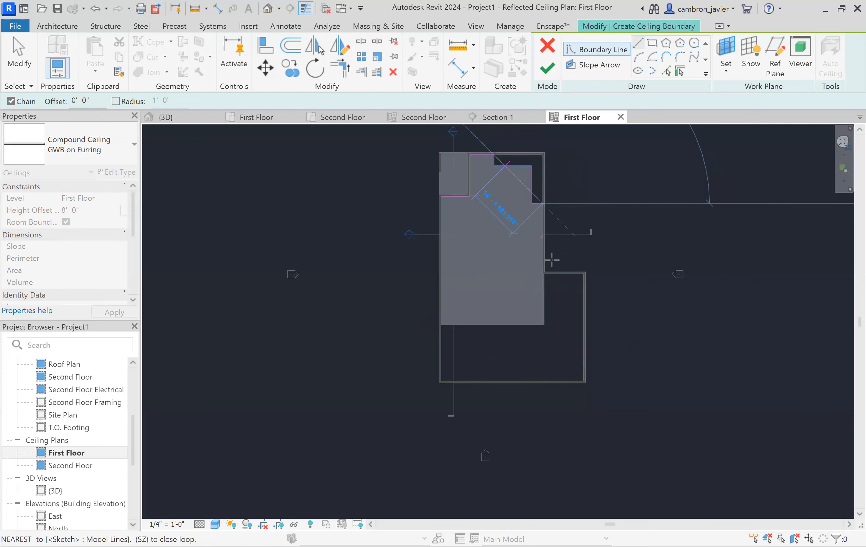
pyautogui.scroll(3, 564, 279)
pyautogui.scroll(5, 520, 279)
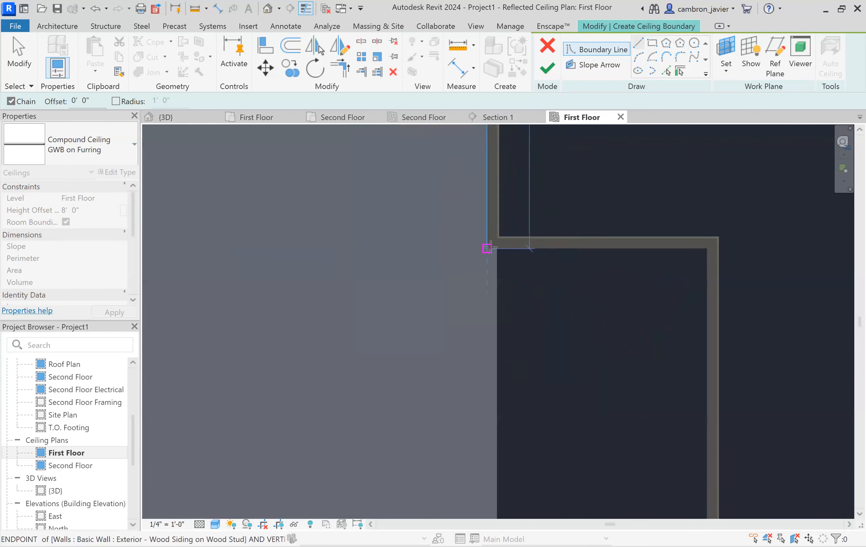
pyautogui.scroll(2, 485, 238)
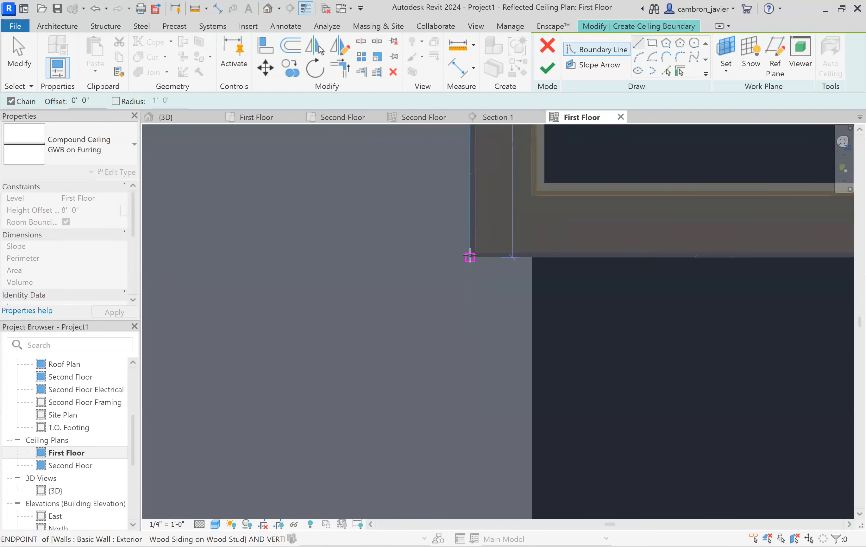
pyautogui.click(532, 257)
pyautogui.scroll(-2, 578, 225)
pyautogui.scroll(-4, 578, 225)
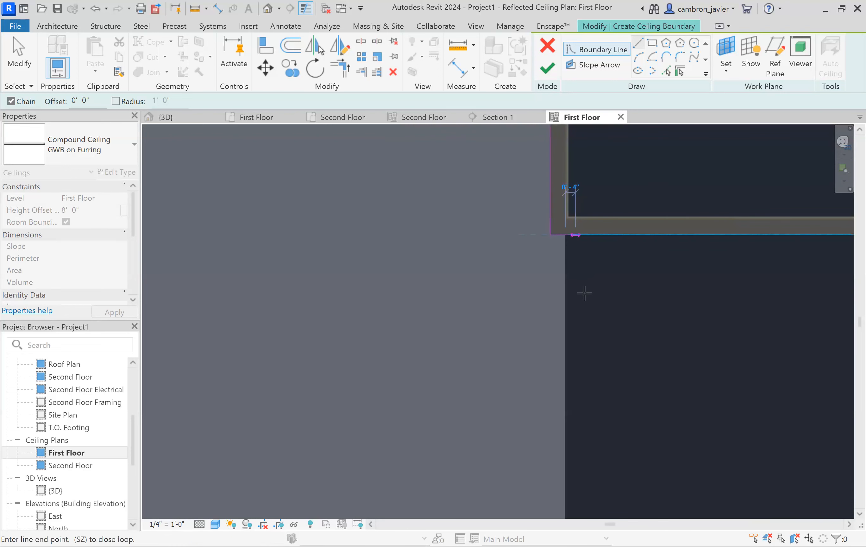
pyautogui.scroll(2, 573, 396)
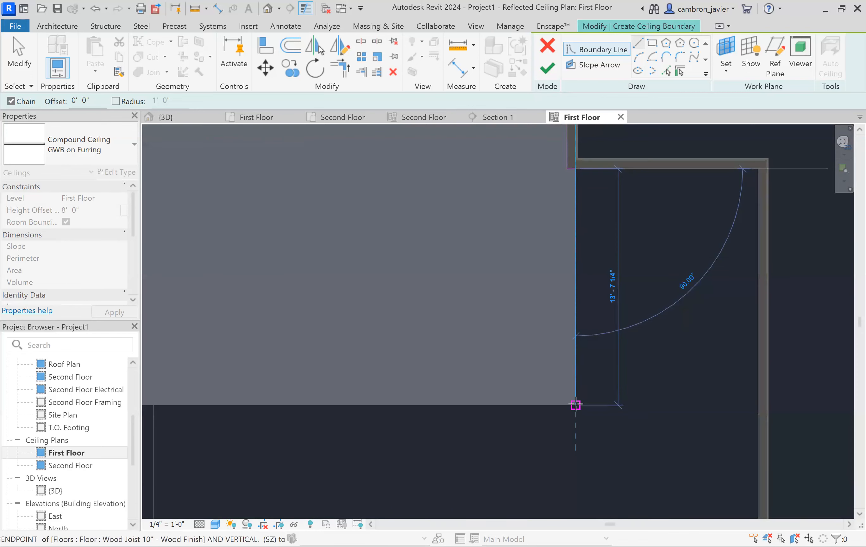
pyautogui.click(574, 403)
# - Close the ceiling boundary along the slab's bottom edge about 27'-8" and up its left edge to the starting corner
pyautogui.scroll(-2, 599, 338)
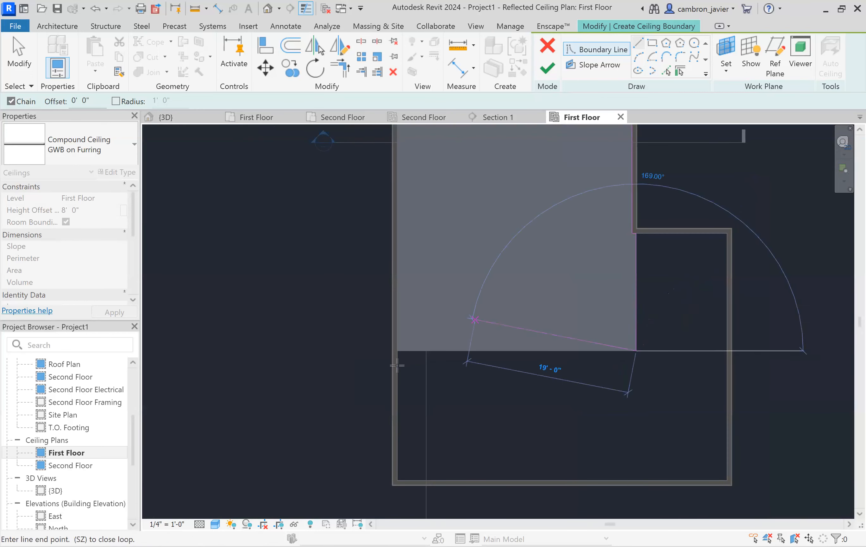
pyautogui.scroll(4, 397, 350)
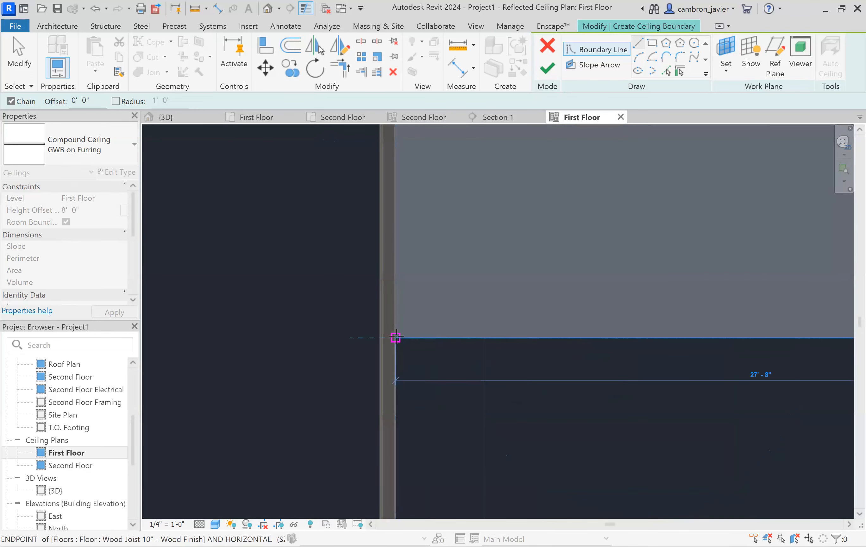
pyautogui.click(395, 337)
pyautogui.scroll(-4, 407, 362)
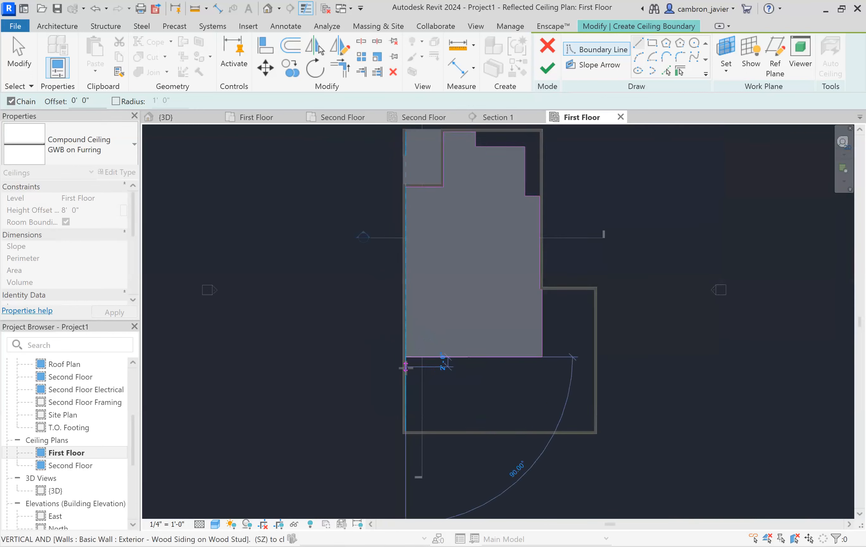
pyautogui.scroll(-2, 404, 366)
pyautogui.scroll(4, 402, 269)
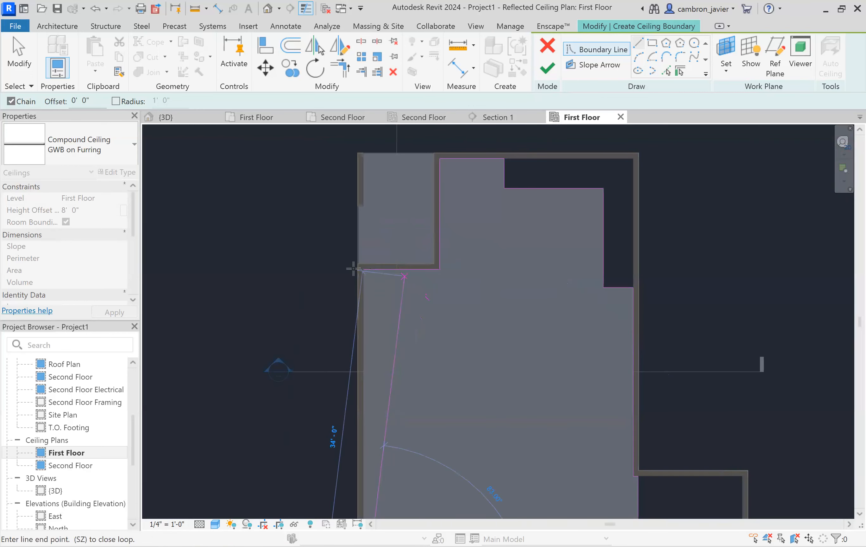
pyautogui.scroll(3, 352, 269)
pyautogui.click(297, 249)
pyautogui.scroll(-5, 297, 251)
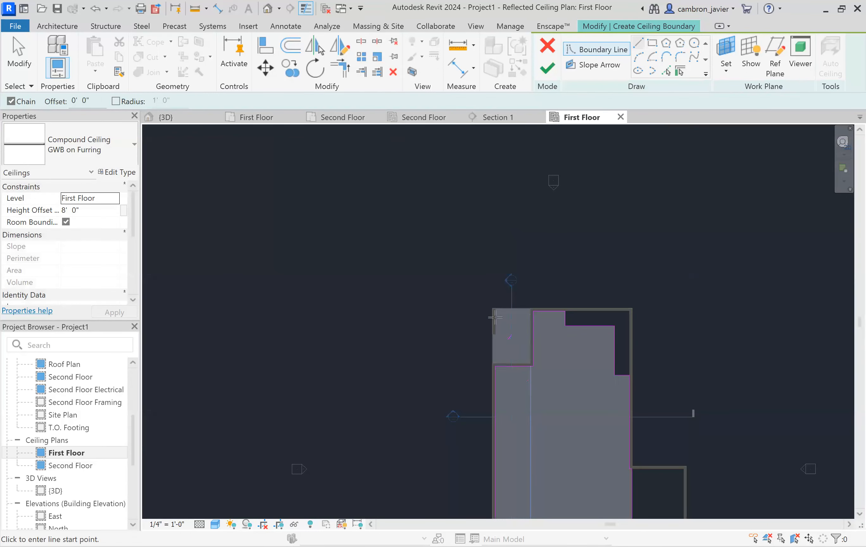
pyautogui.scroll(-3, 393, 292)
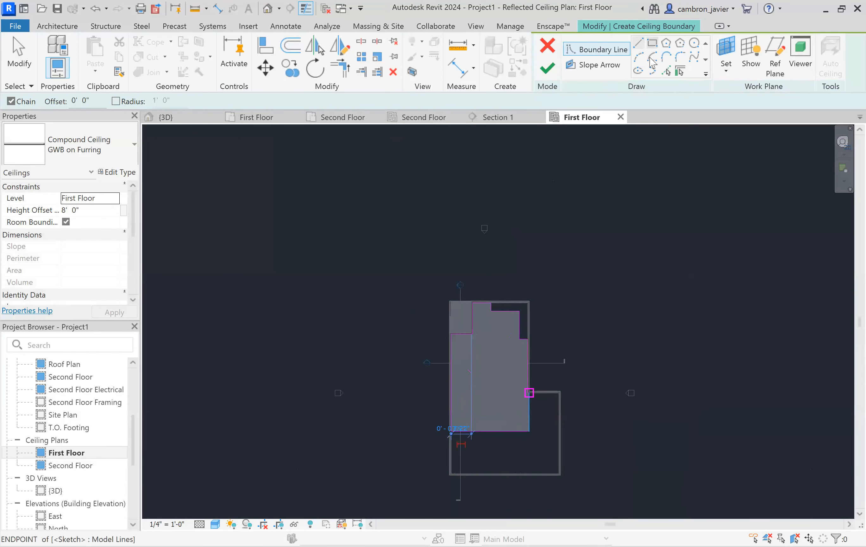
pyautogui.click(652, 42)
pyautogui.click(477, 348)
pyautogui.click(505, 391)
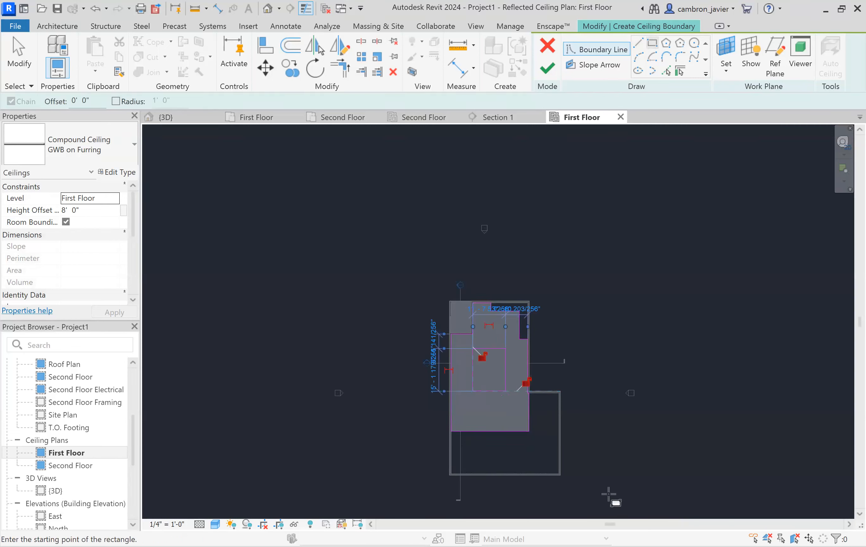
pyautogui.press('Escape')
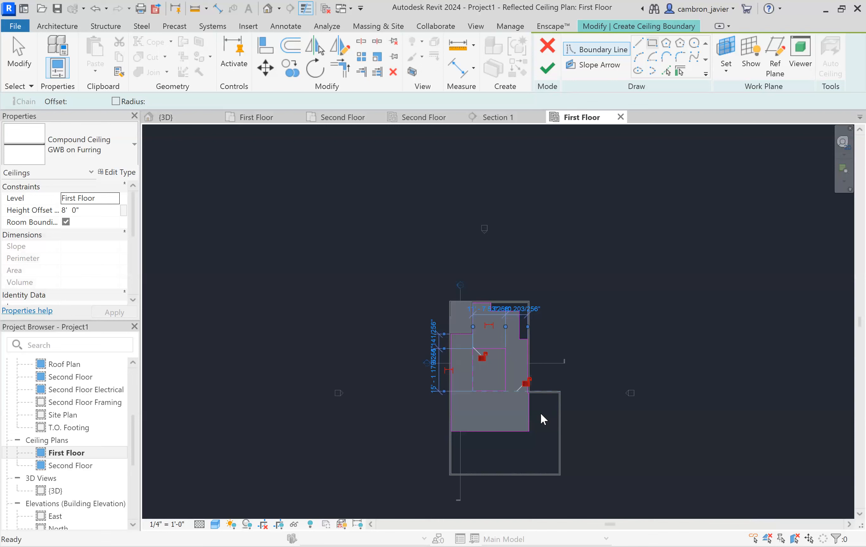
pyautogui.press('Escape')
pyautogui.scroll(3, 507, 423)
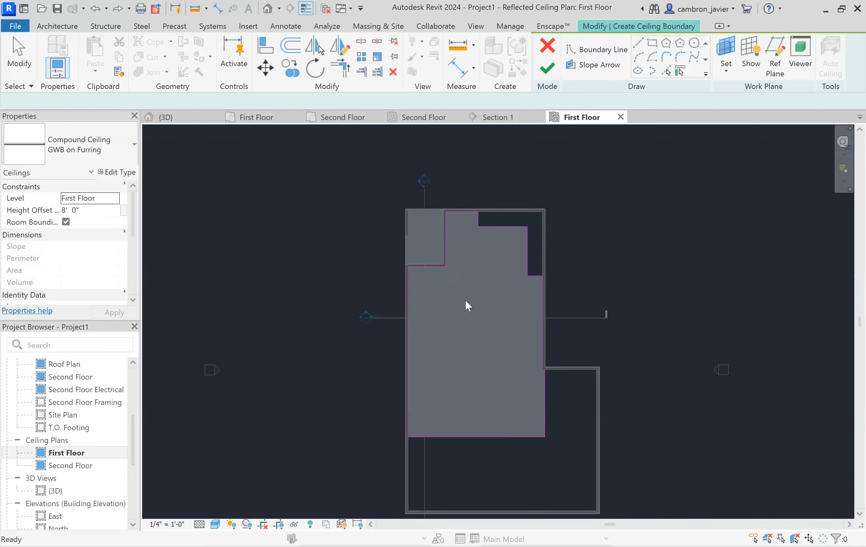
pyautogui.press('Return')
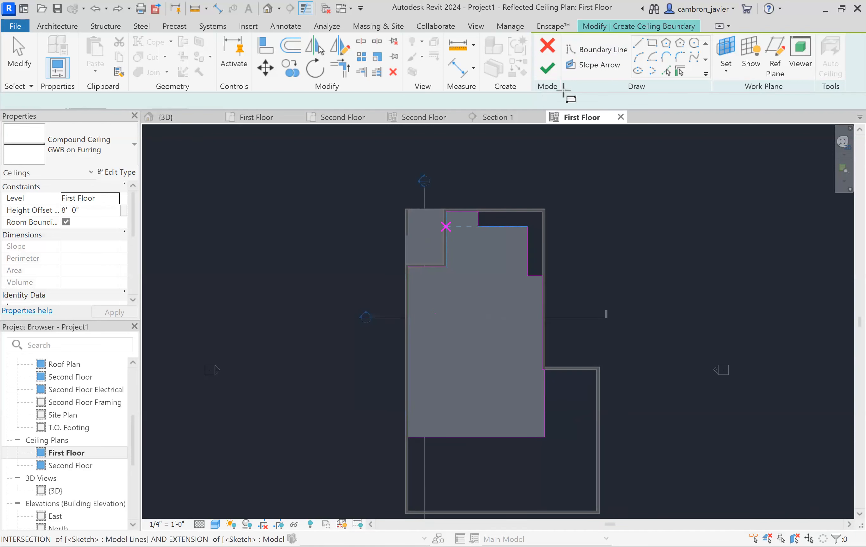
pyautogui.click(596, 50)
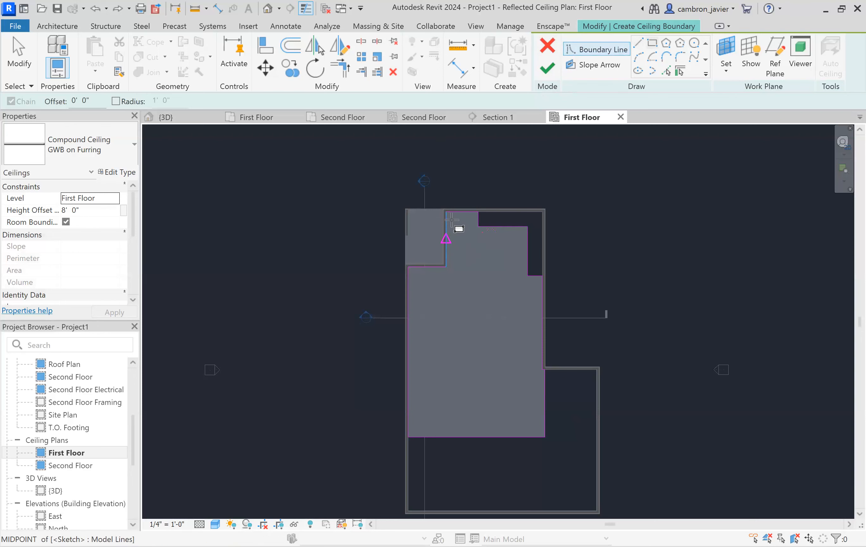
pyautogui.press('Escape')
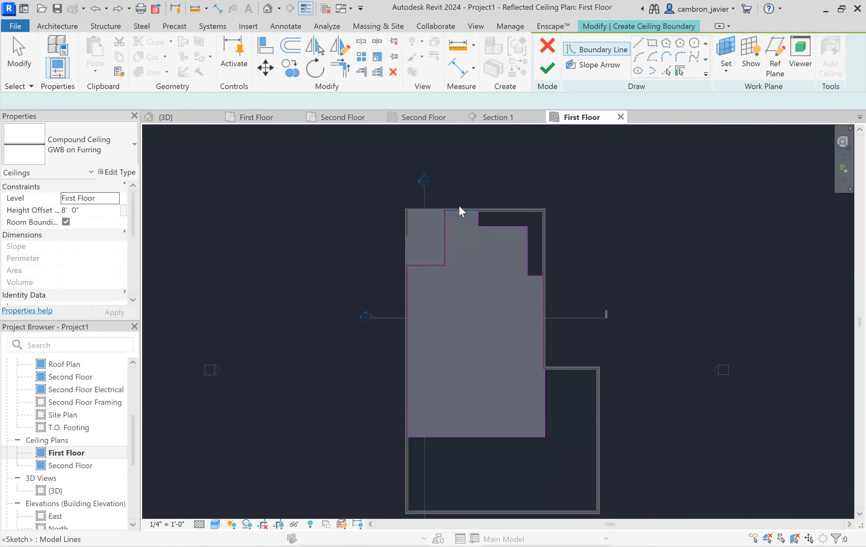
pyautogui.press('Escape')
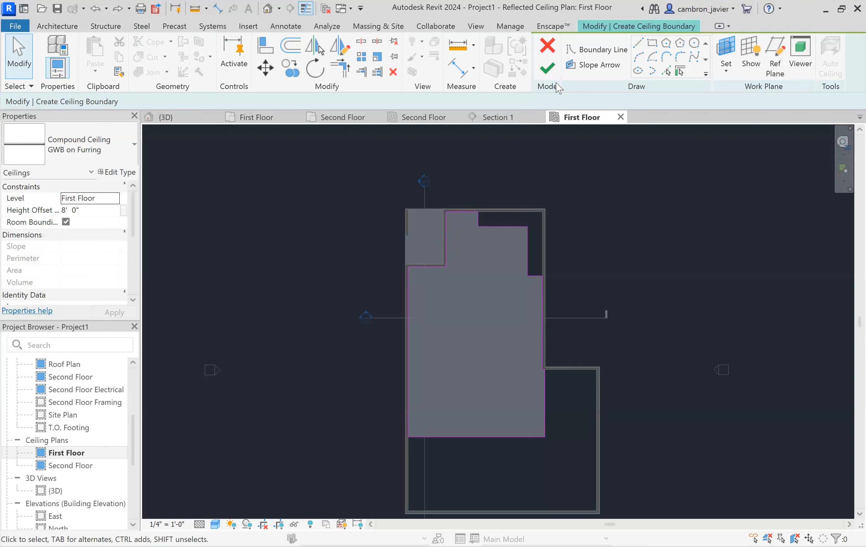
# - Finish the boundary sketch to create the first-floor ceiling
pyautogui.click(547, 69)
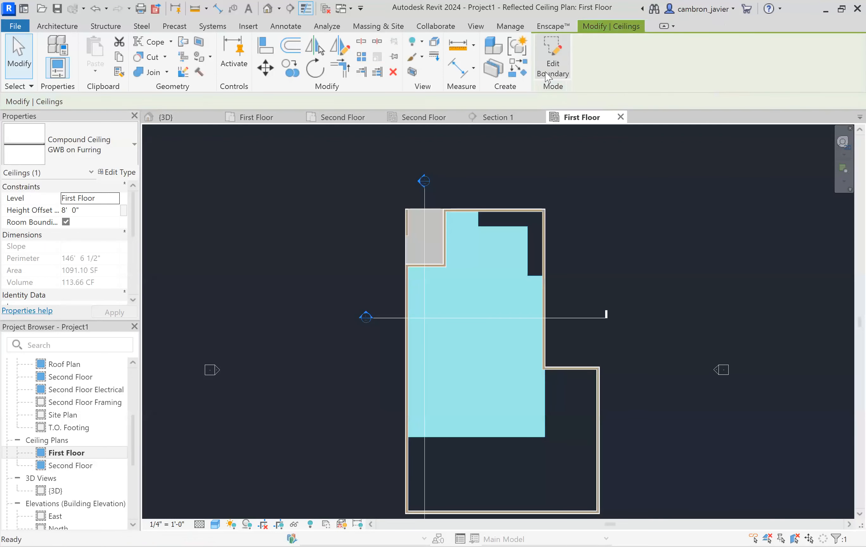
pyautogui.click(590, 218)
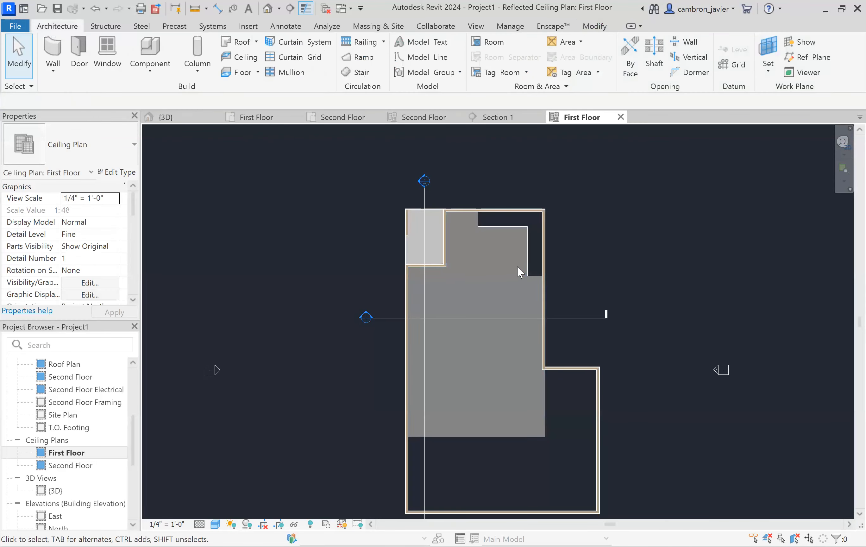
pyautogui.click(499, 227)
pyautogui.click(622, 263)
pyautogui.scroll(3, 402, 325)
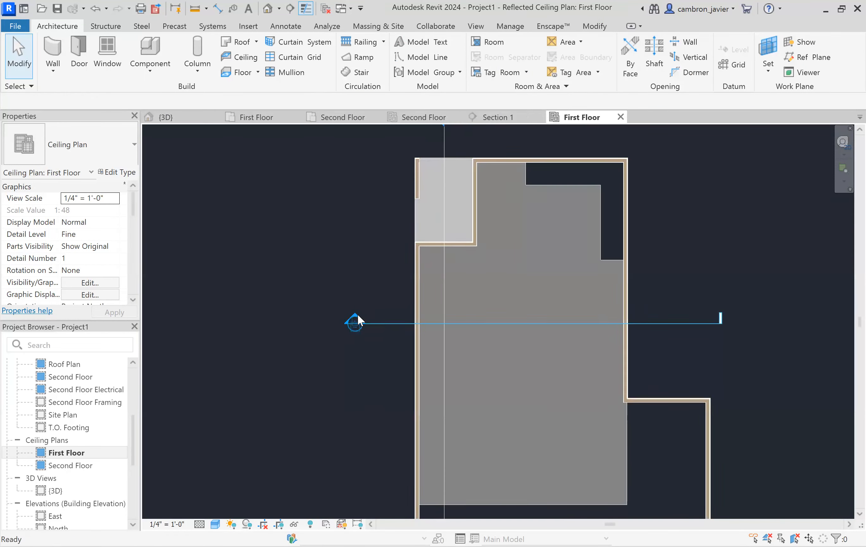
# - In Section 1, move the first-floor ceiling up to just below the second-floor structure, a 9'-0" height offset
pyautogui.doubleClick(357, 314)
pyautogui.scroll(2, 246, 284)
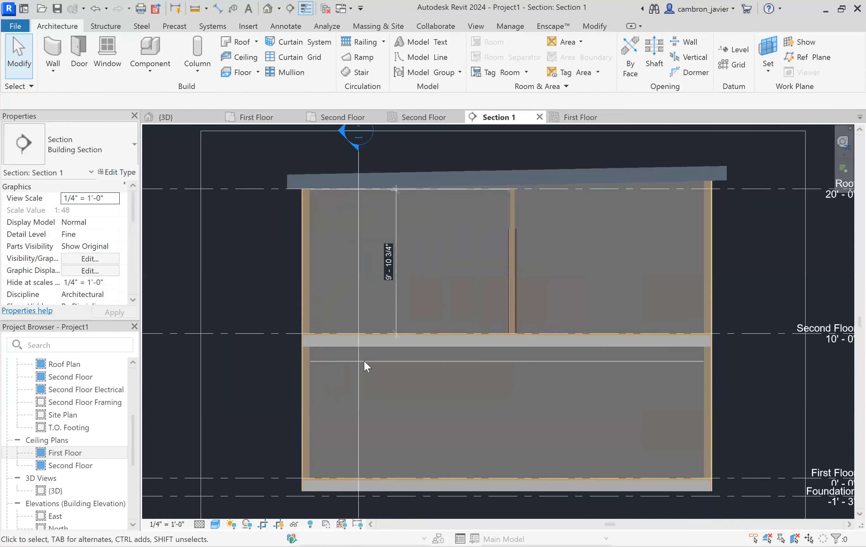
pyautogui.click(370, 361)
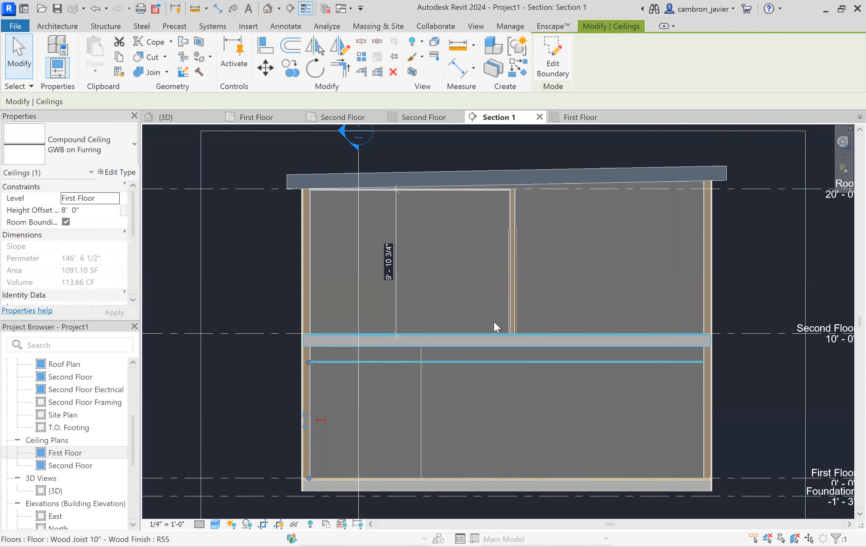
pyautogui.scroll(-1, 462, 309)
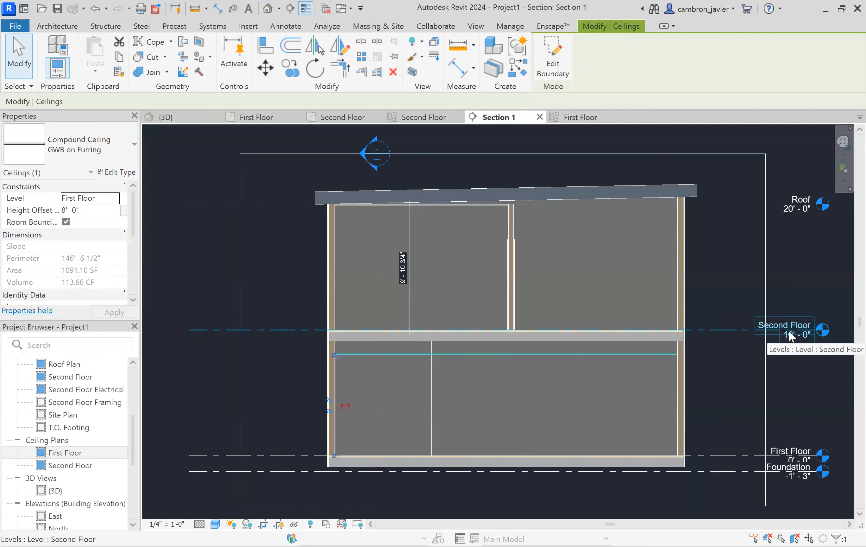
pyautogui.scroll(2, 412, 372)
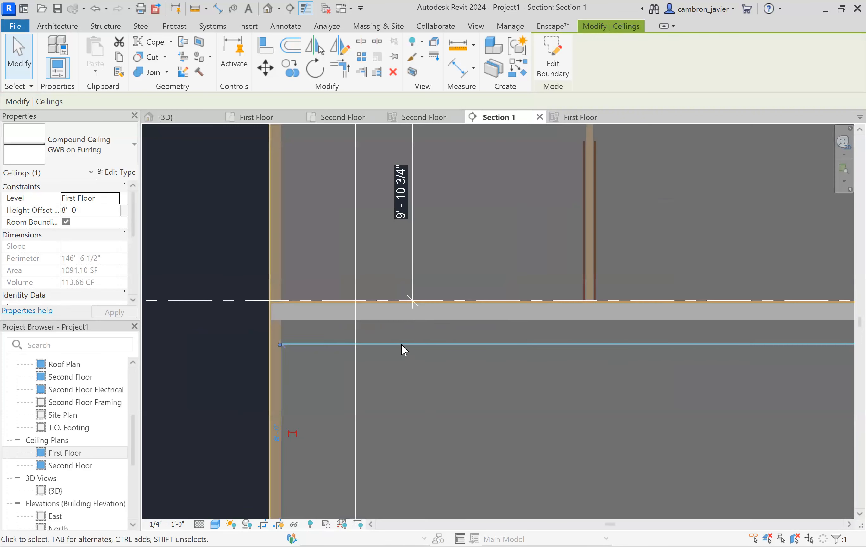
pyautogui.scroll(1, 401, 344)
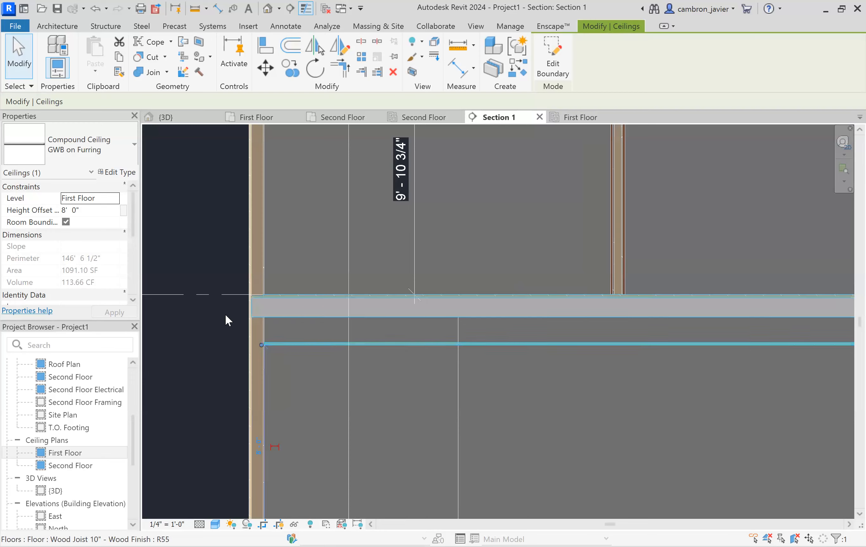
pyautogui.scroll(2, 230, 322)
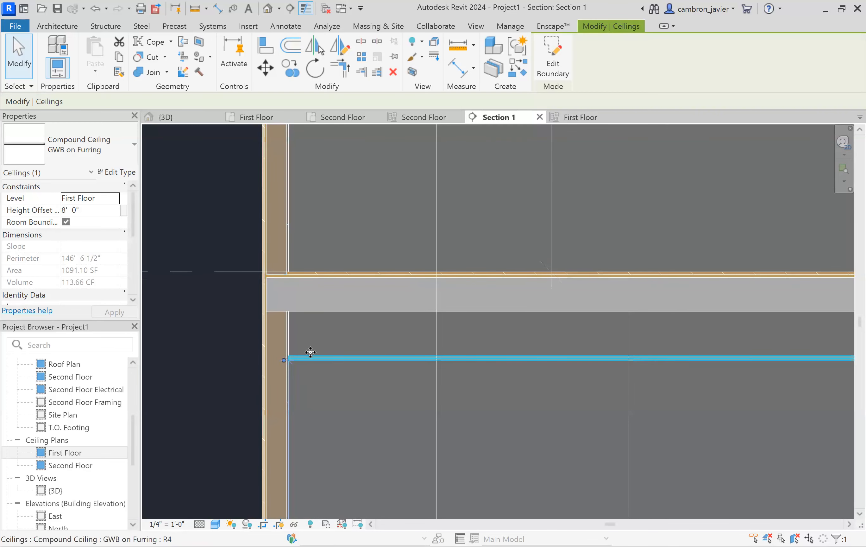
pyautogui.press('m')
pyautogui.press('v')
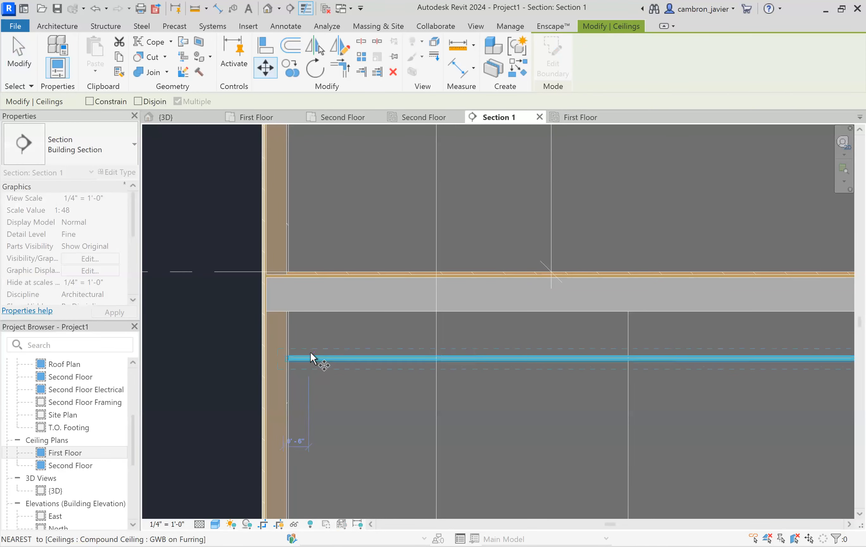
pyautogui.scroll(3, 284, 359)
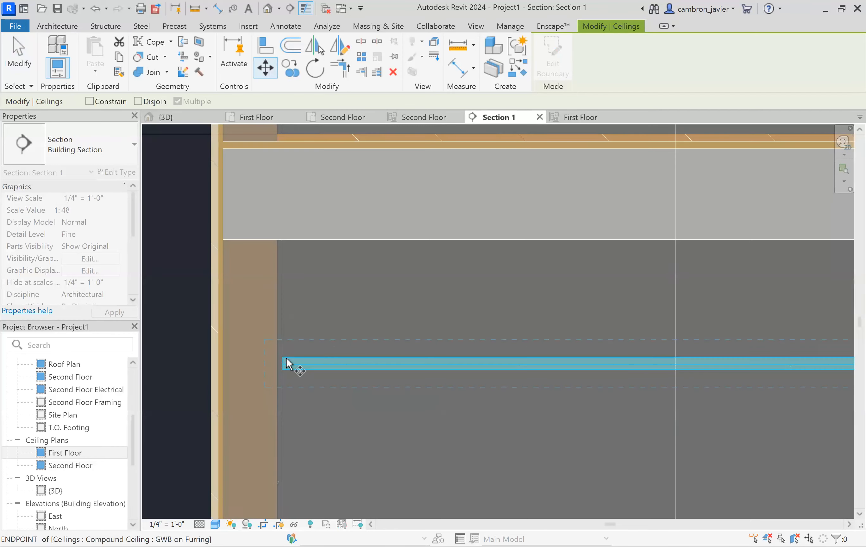
pyautogui.click(283, 362)
pyautogui.click(281, 239)
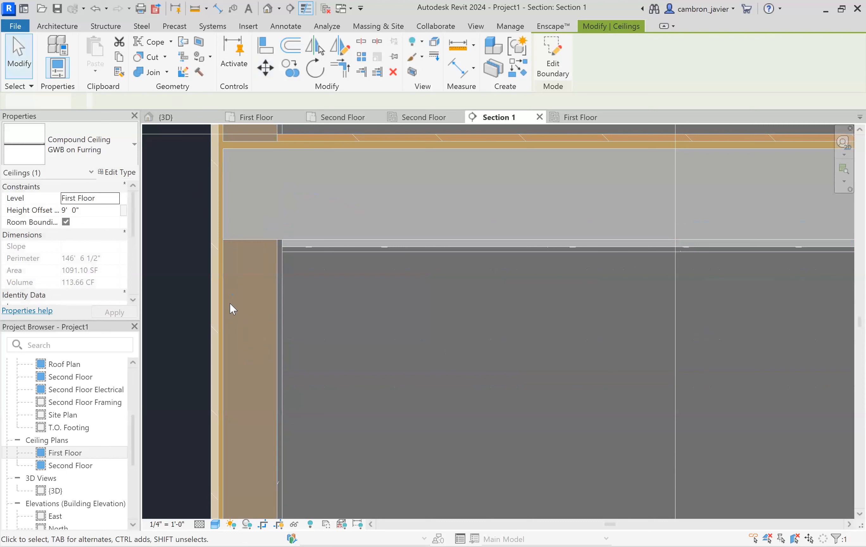
pyautogui.press('Escape')
# - Move the first-floor ceiling up again so its top meets the underside of the floor
pyautogui.click(293, 239)
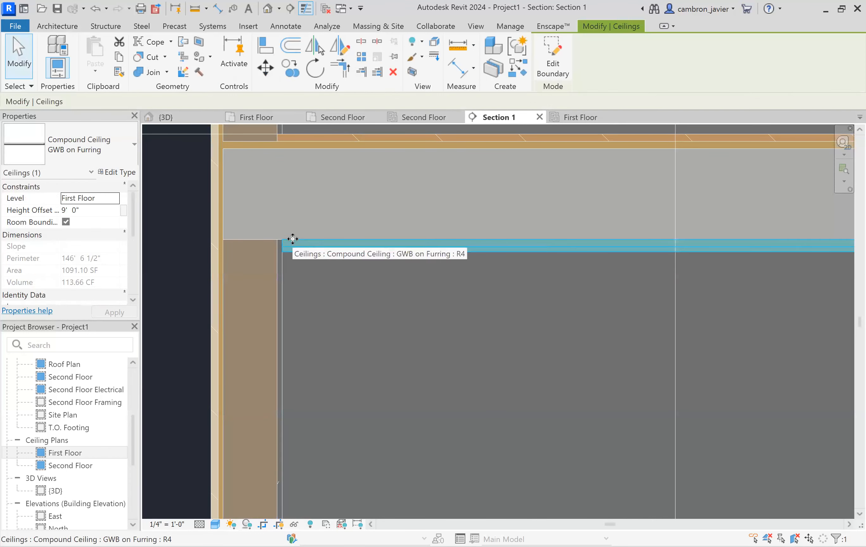
pyautogui.press('m')
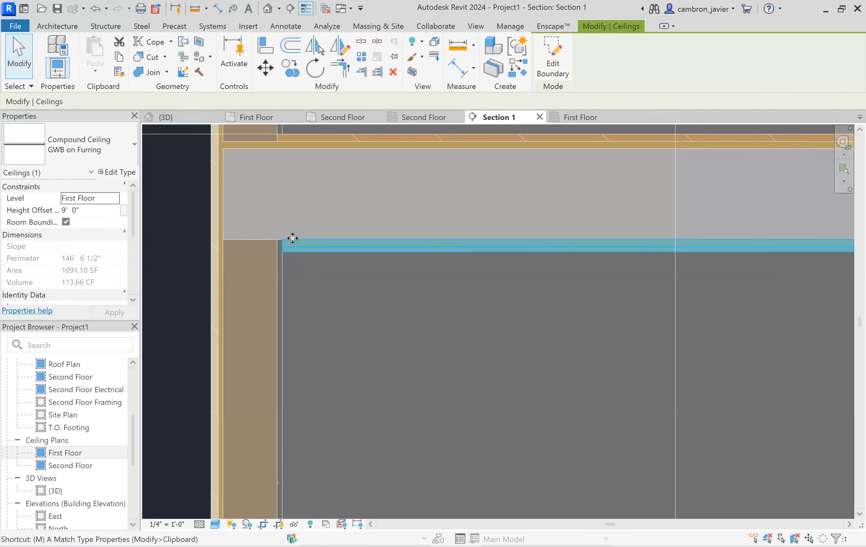
pyautogui.press('v')
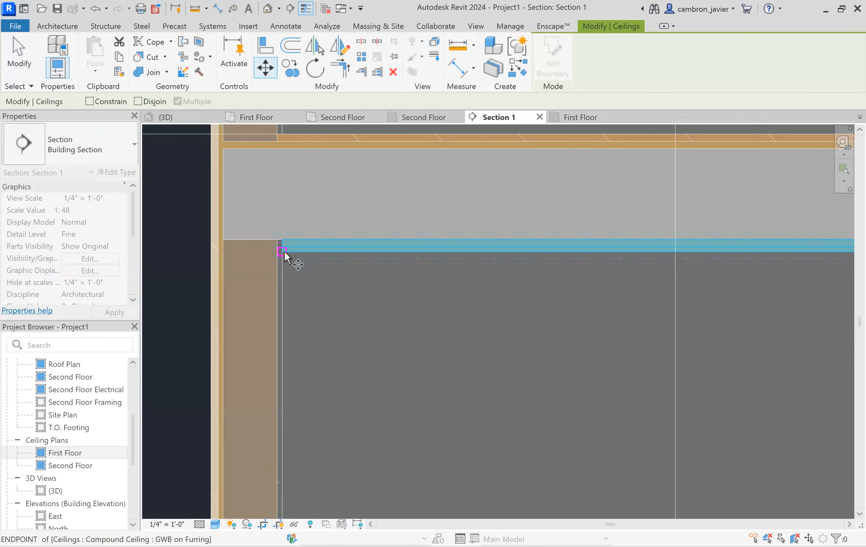
pyautogui.scroll(2, 284, 246)
pyautogui.click(281, 240)
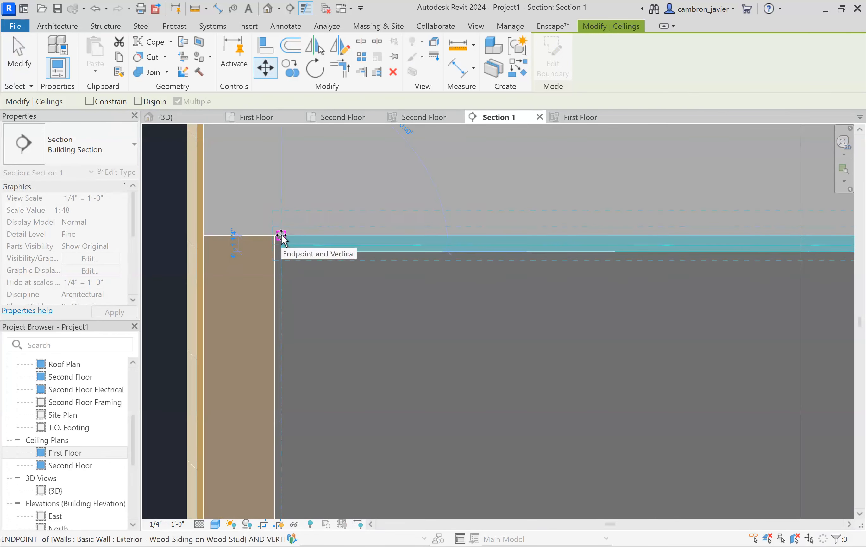
pyautogui.click(281, 236)
pyautogui.click(169, 250)
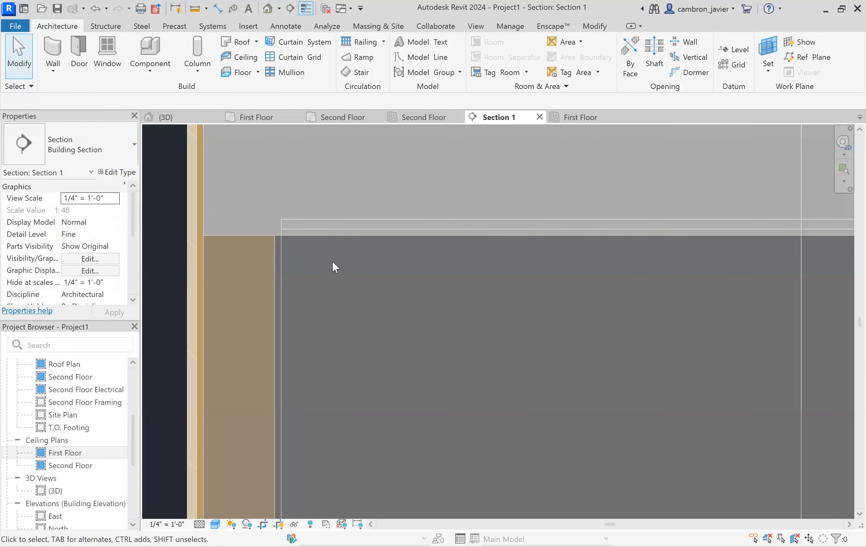
pyautogui.scroll(-3, 362, 252)
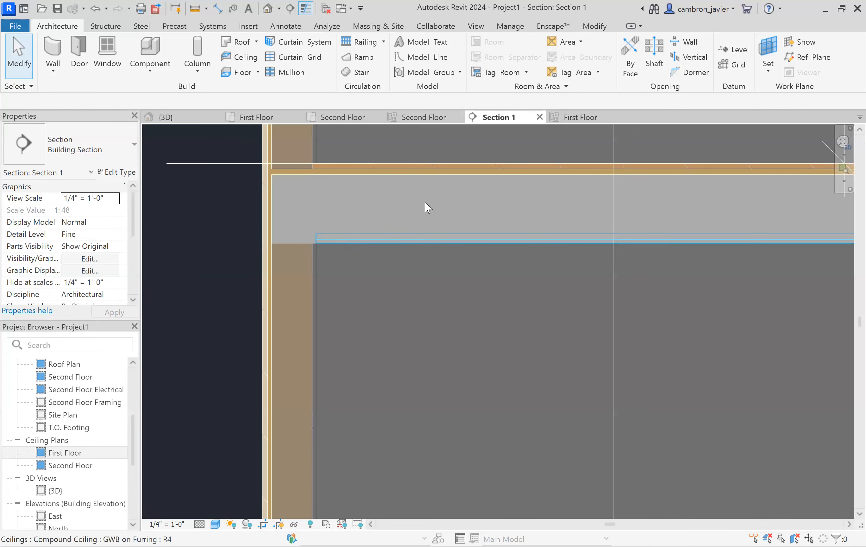
pyautogui.scroll(2, 327, 237)
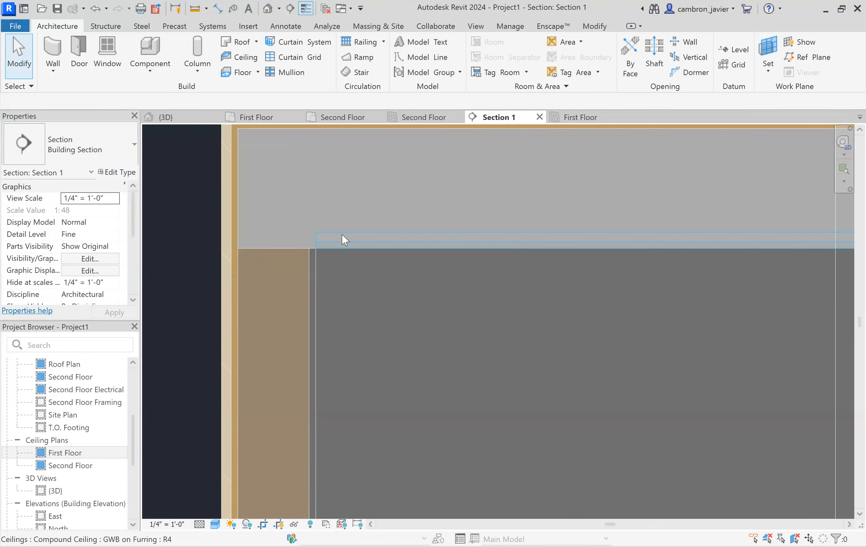
# - Move the first-floor ceiling back down to a 9'-0" height offset
pyautogui.click(340, 238)
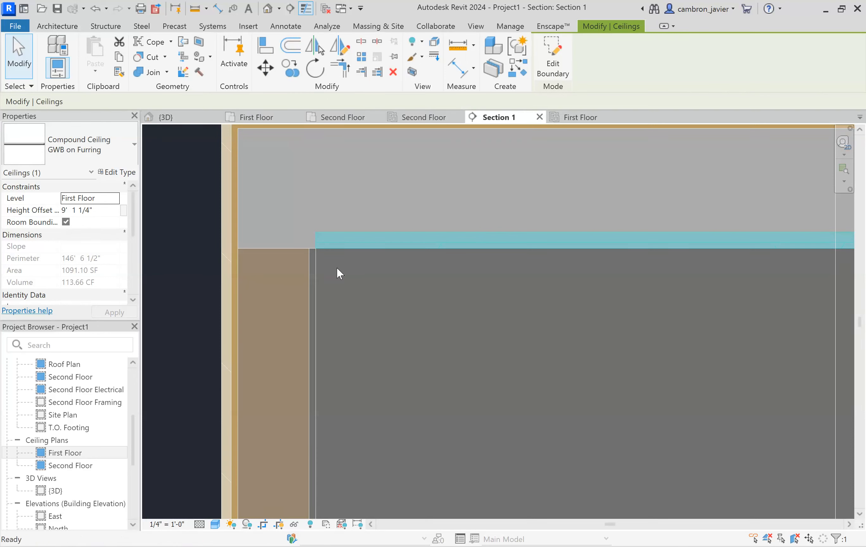
pyautogui.press('m')
pyautogui.press('v')
pyautogui.click(315, 232)
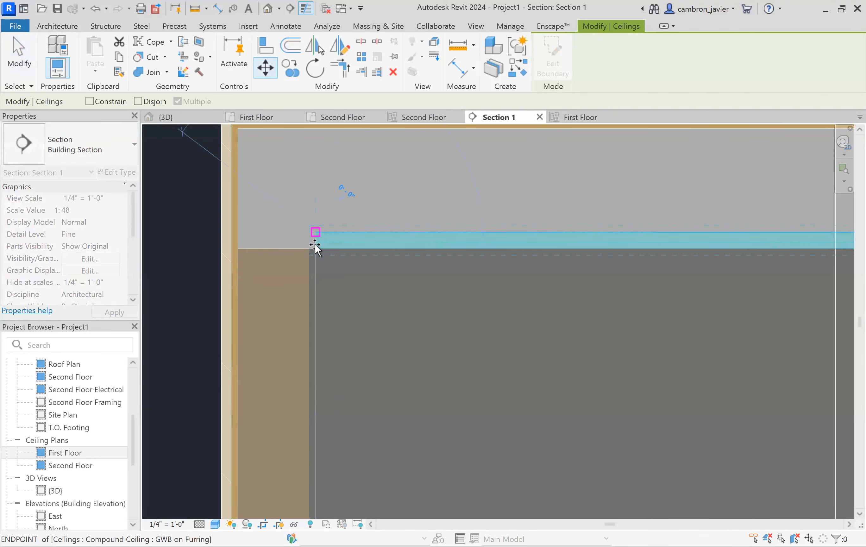
pyautogui.click(316, 248)
pyautogui.click(202, 285)
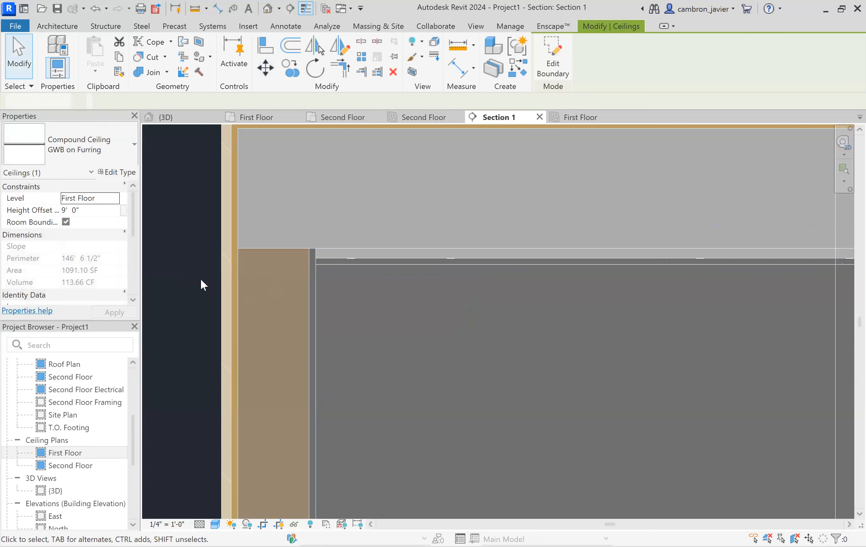
# - Inspect the first-floor ceiling's position below the second floor in Section 1
pyautogui.scroll(-2, 390, 255)
pyautogui.click(321, 270)
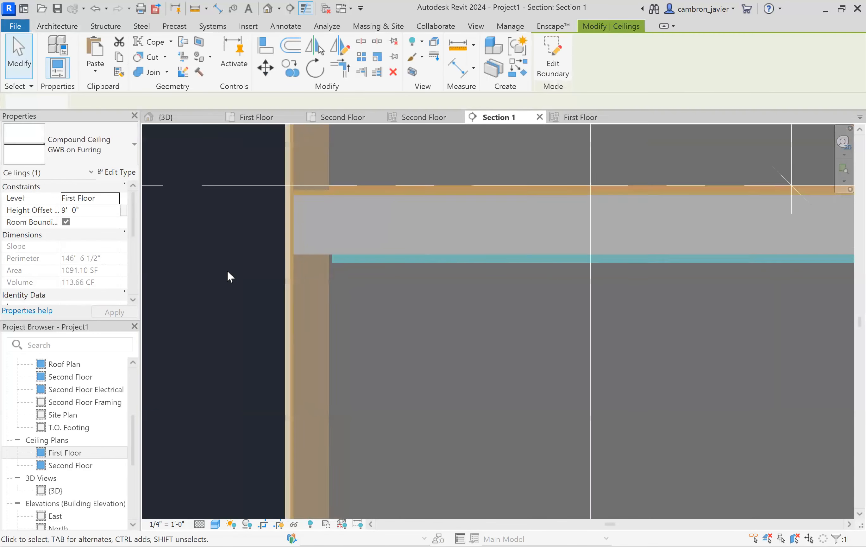
pyautogui.scroll(-5, 227, 276)
pyautogui.click(691, 280)
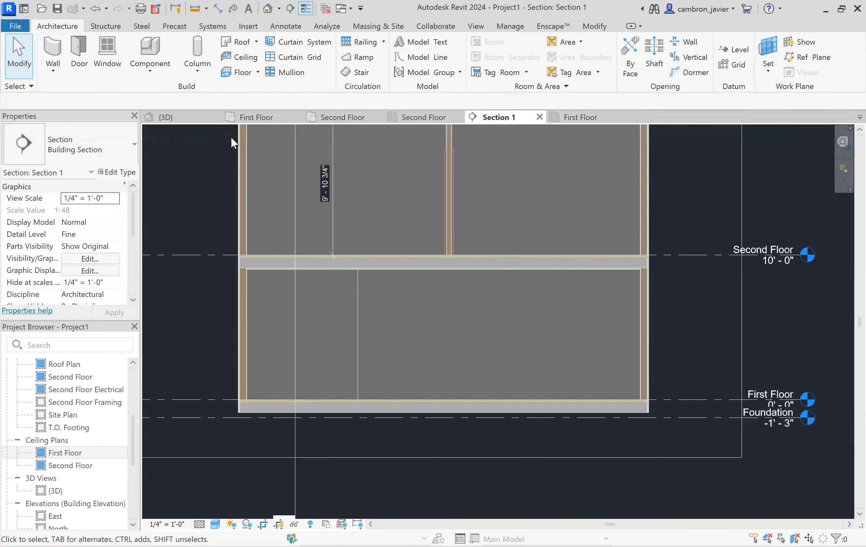
# - Switch to the 3D view and turn on its section box
pyautogui.click(167, 117)
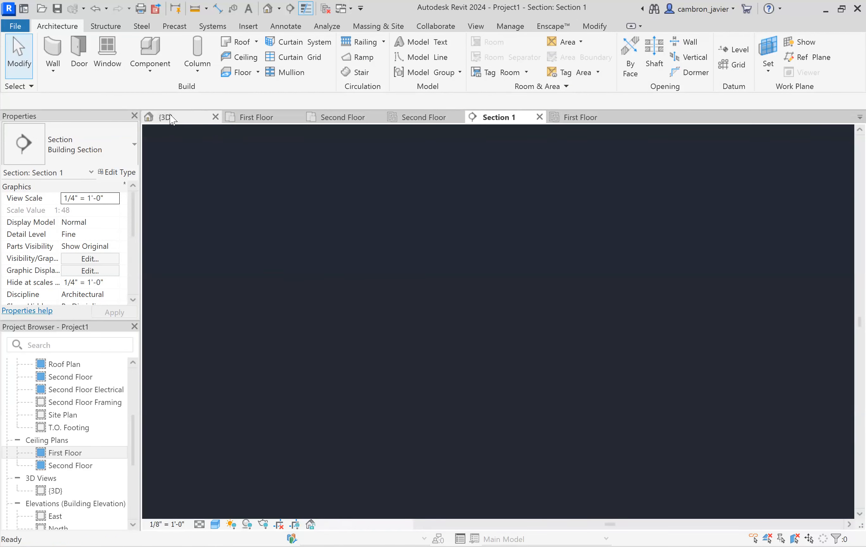
pyautogui.scroll(-4, 557, 319)
pyautogui.keyDown('shift'); pyautogui.moveTo(558, 338); pyautogui.dragTo(402, 272, button='middle'); pyautogui.keyUp('shift')
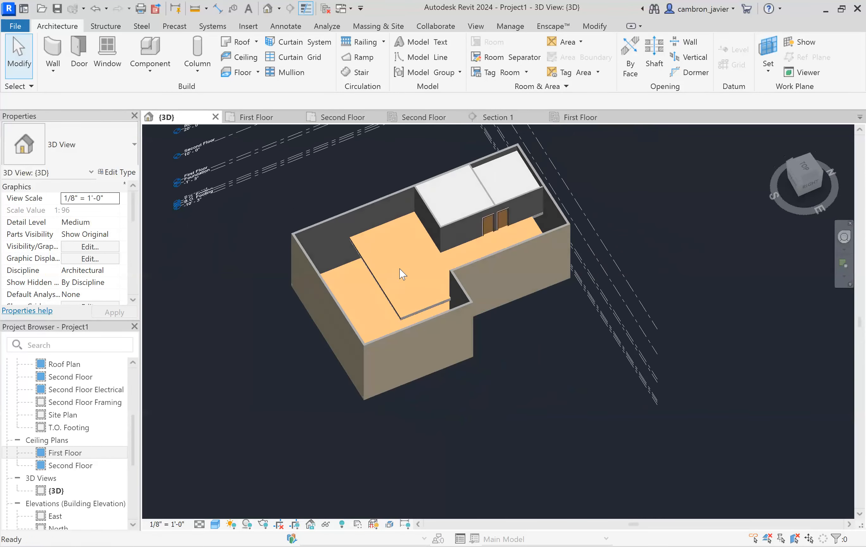
pyautogui.scroll(3, 450, 320)
pyautogui.keyDown('shift'); pyautogui.moveTo(458, 292); pyautogui.dragTo(472, 288, button='middle'); pyautogui.keyUp('shift')
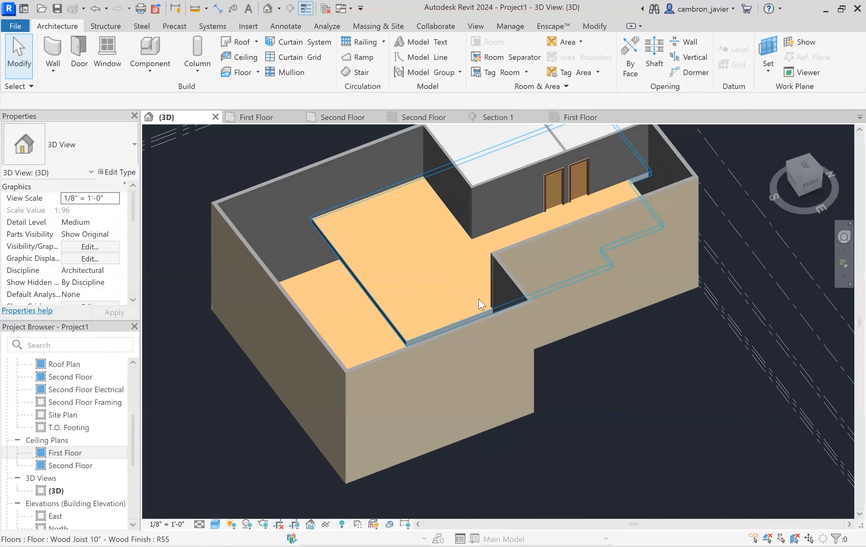
pyautogui.scroll(-5, 479, 302)
pyautogui.keyDown('shift'); pyautogui.moveTo(524, 309); pyautogui.dragTo(336, 330, button='middle'); pyautogui.keyUp('shift')
pyautogui.scroll(4, 513, 223)
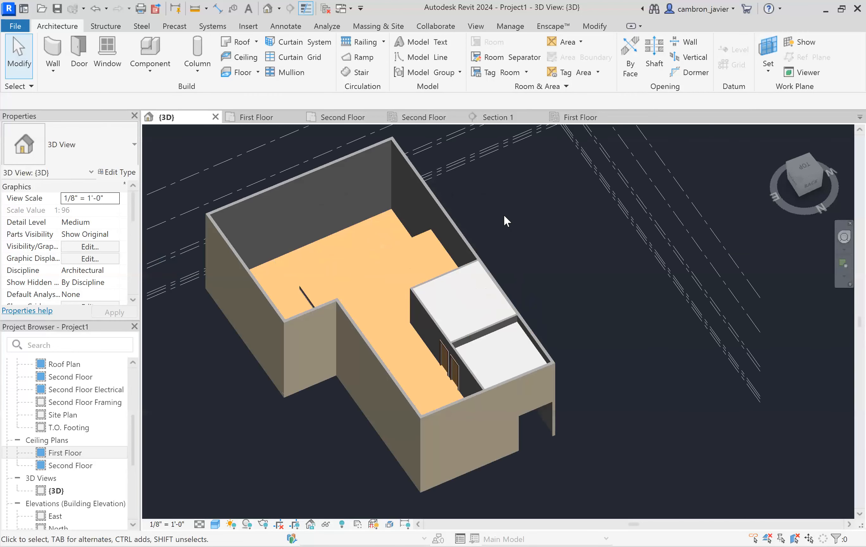
pyautogui.scroll(-2, 503, 215)
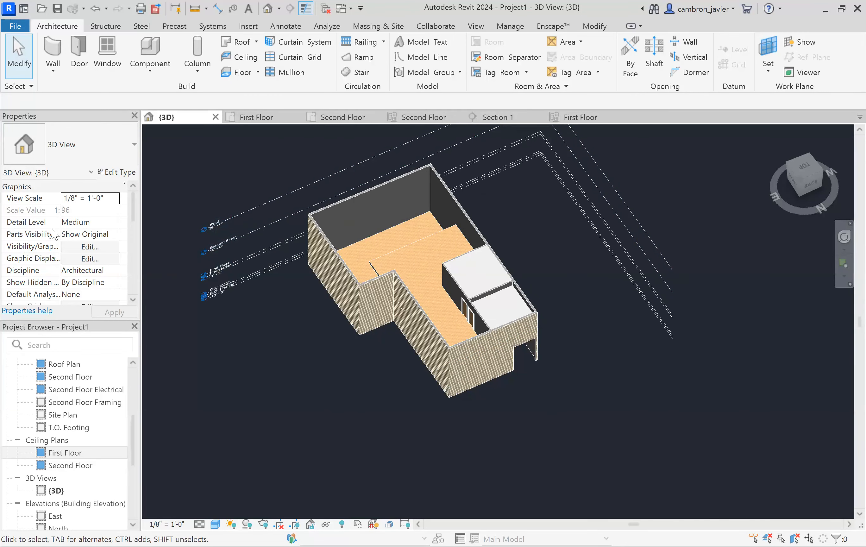
pyautogui.scroll(-2, 54, 233)
pyautogui.scroll(-2, 67, 262)
pyautogui.click(66, 282)
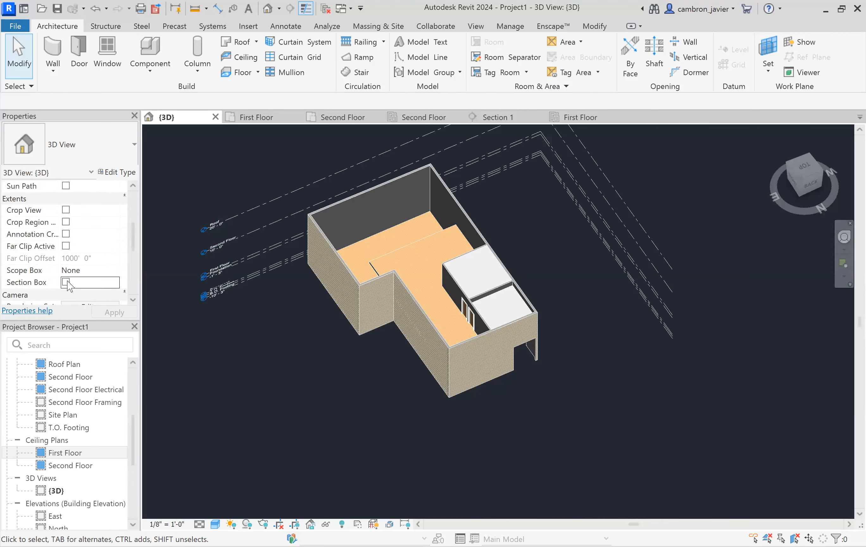
pyautogui.click(105, 312)
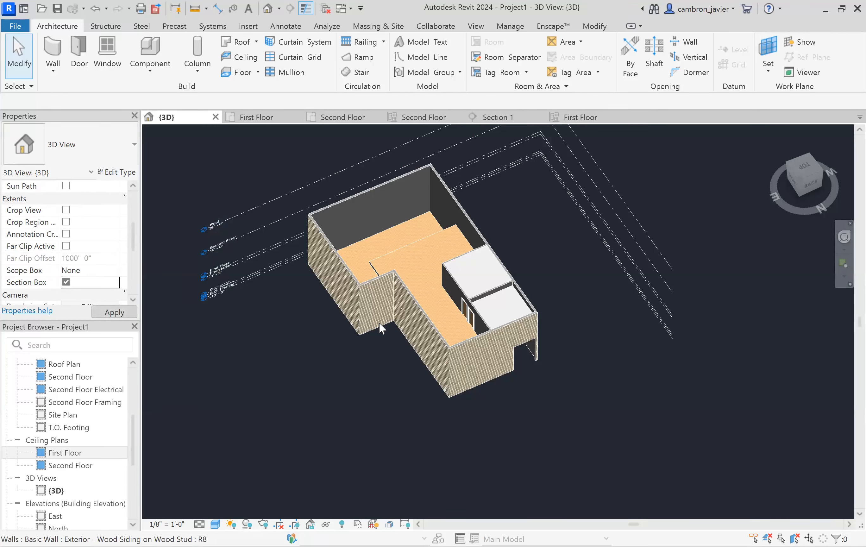
# - Pull the front face of the section box inward to cut through the building
pyautogui.click(407, 393)
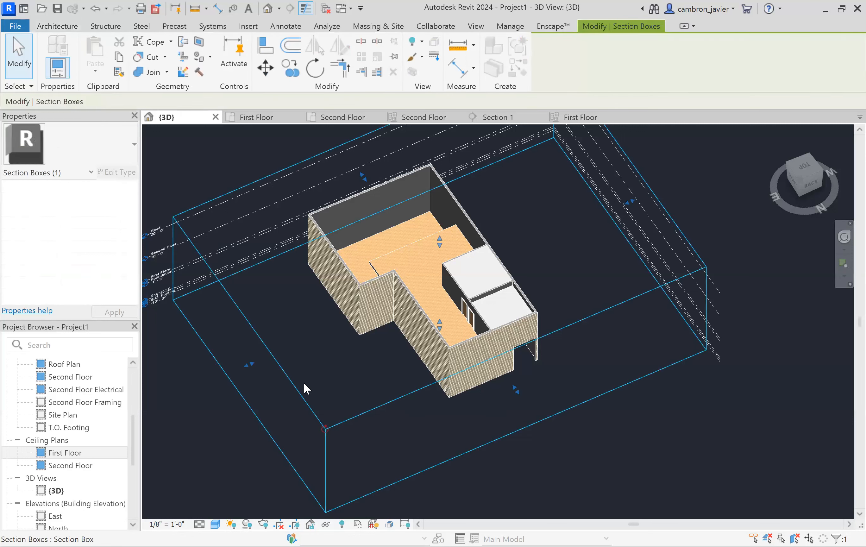
pyautogui.moveTo(253, 363); pyautogui.dragTo(412, 304)
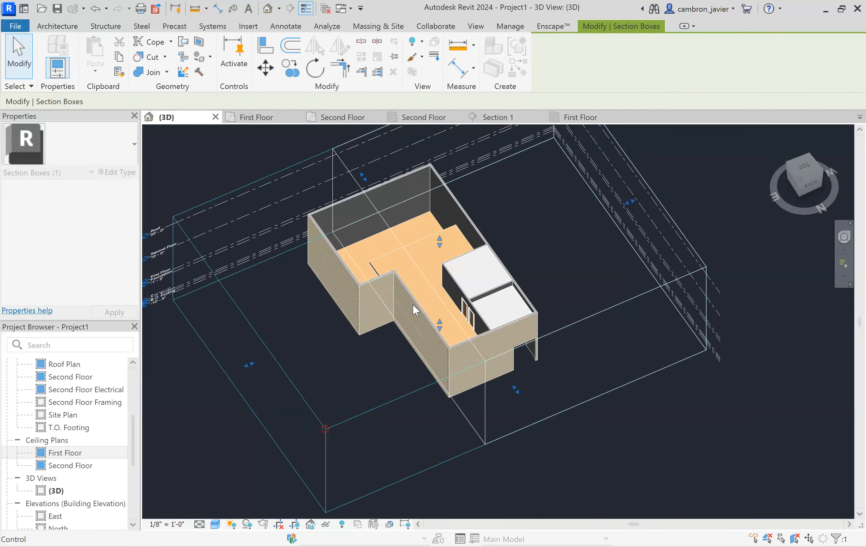
pyautogui.press('Escape')
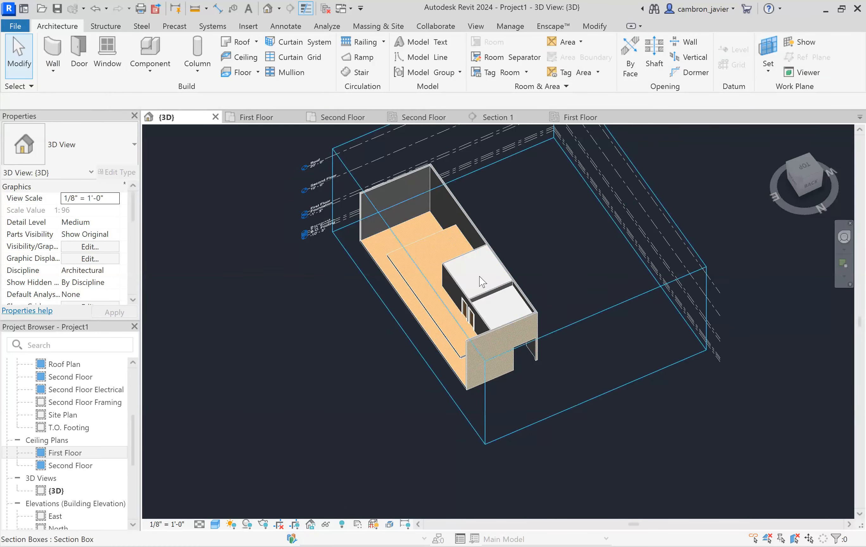
# - Orbit and zoom the cut 3D model to examine the first-floor ceiling against the walls and floor
pyautogui.scroll(3, 411, 246)
pyautogui.keyDown('shift'); pyautogui.moveTo(620, 312); pyautogui.dragTo(648, 116, button='middle'); pyautogui.keyUp('shift')
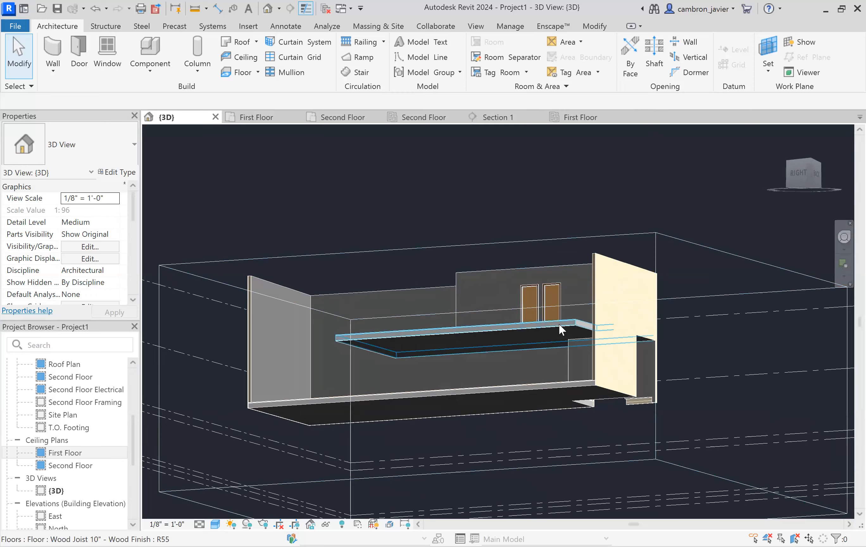
pyautogui.scroll(5, 581, 331)
pyautogui.scroll(2, 590, 325)
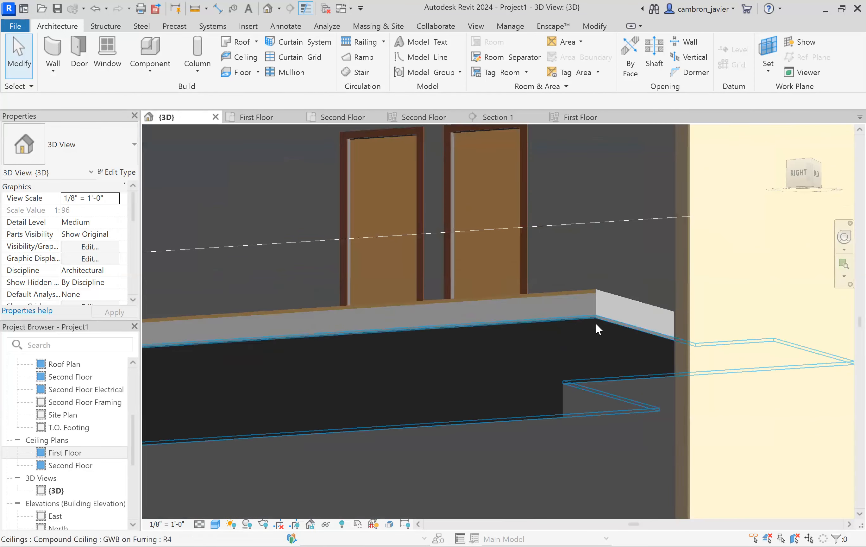
pyautogui.click(595, 322)
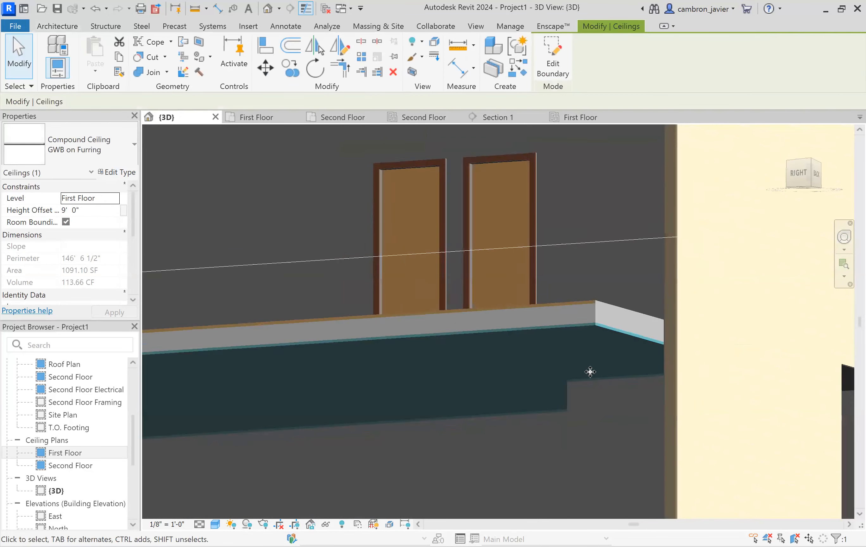
pyautogui.scroll(-5, 589, 369)
pyautogui.click(541, 192)
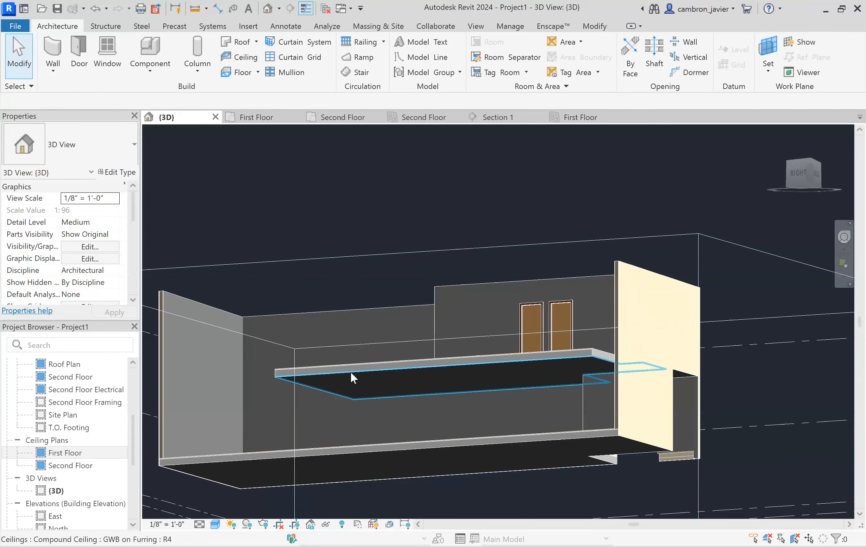
pyautogui.scroll(-2, 313, 213)
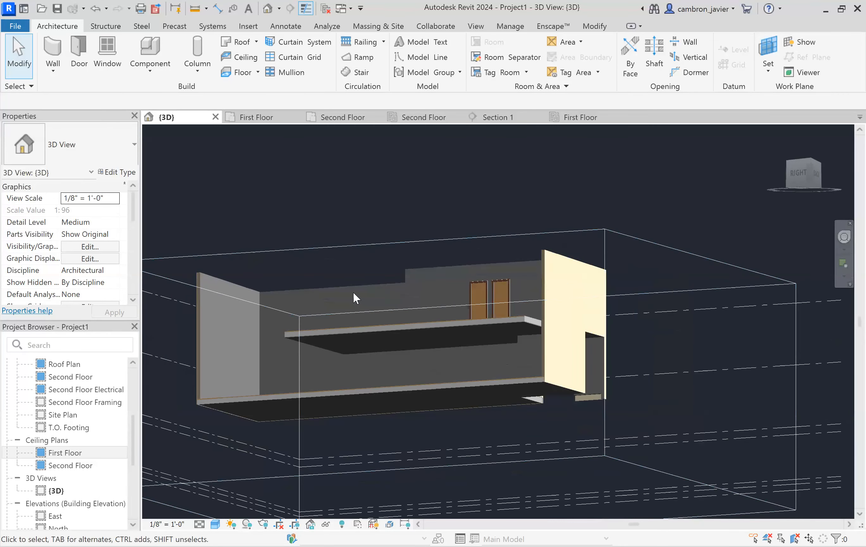
pyautogui.scroll(2, 372, 336)
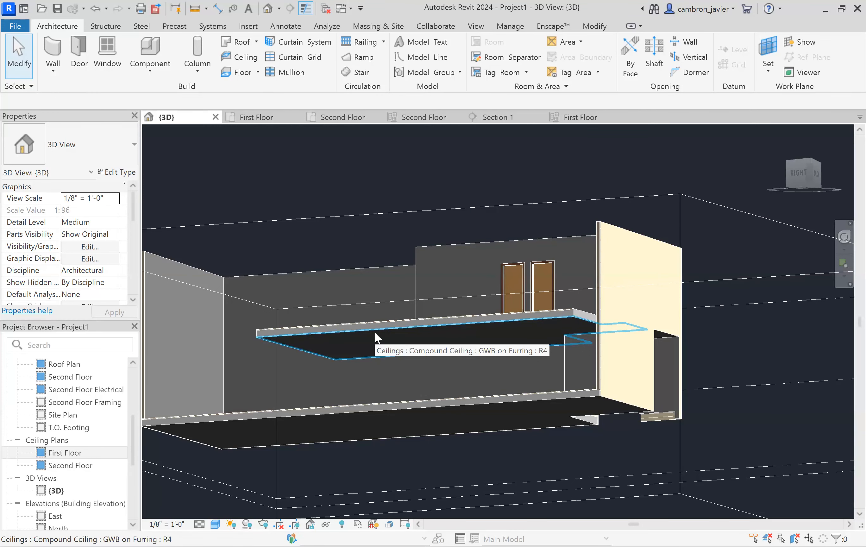
pyautogui.click(375, 334)
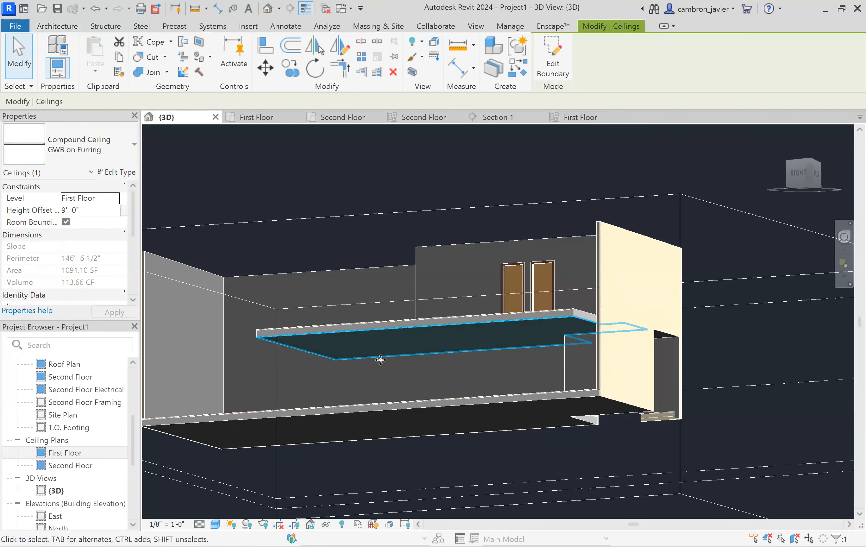
pyautogui.scroll(1, 362, 397)
pyautogui.scroll(2, 362, 397)
pyautogui.click(314, 188)
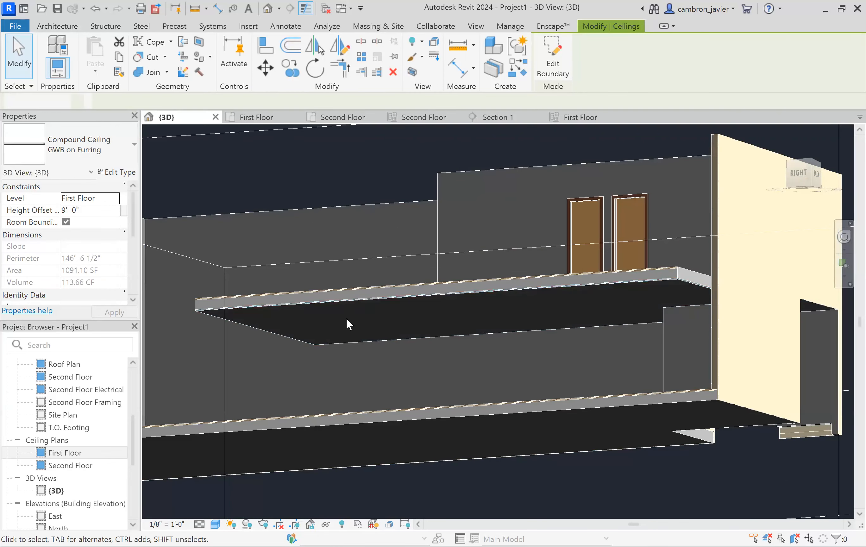
pyautogui.click(343, 305)
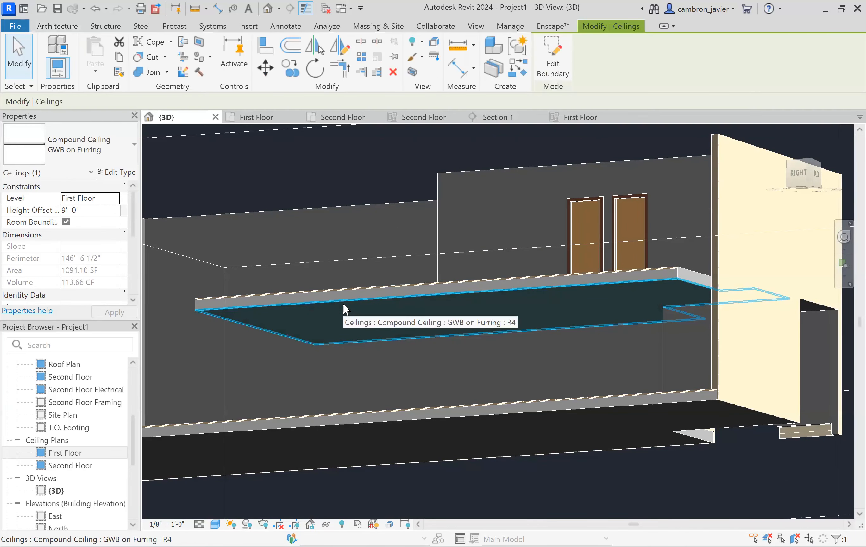
pyautogui.click(321, 191)
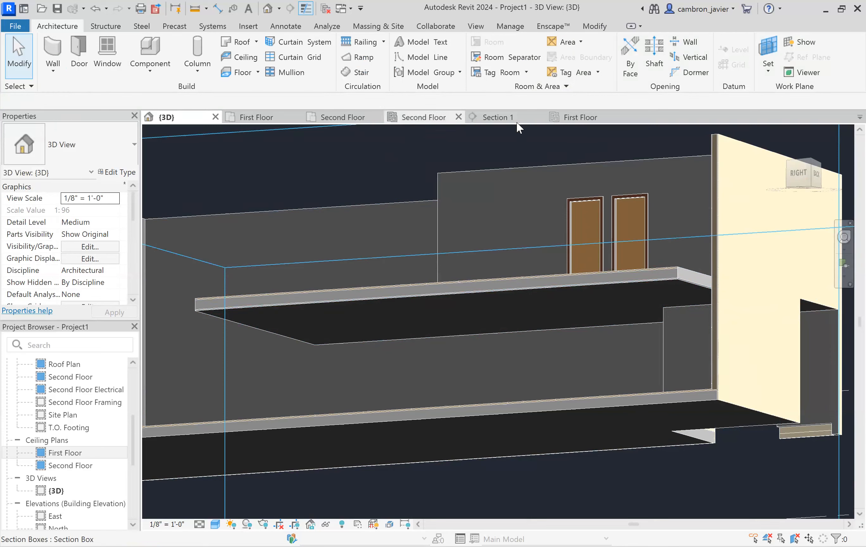
# - Compare the first-floor ceiling in Section 1 with the first-floor reflected ceiling plan
pyautogui.click(496, 117)
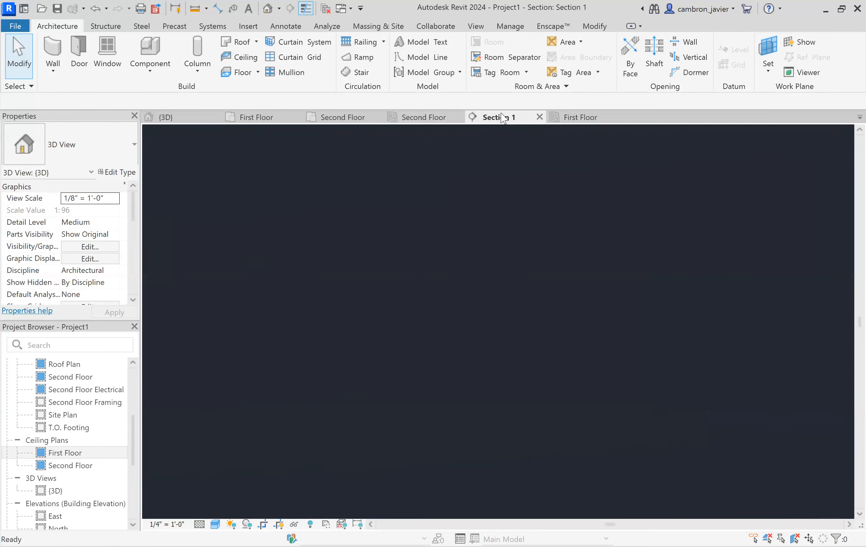
pyautogui.click(463, 268)
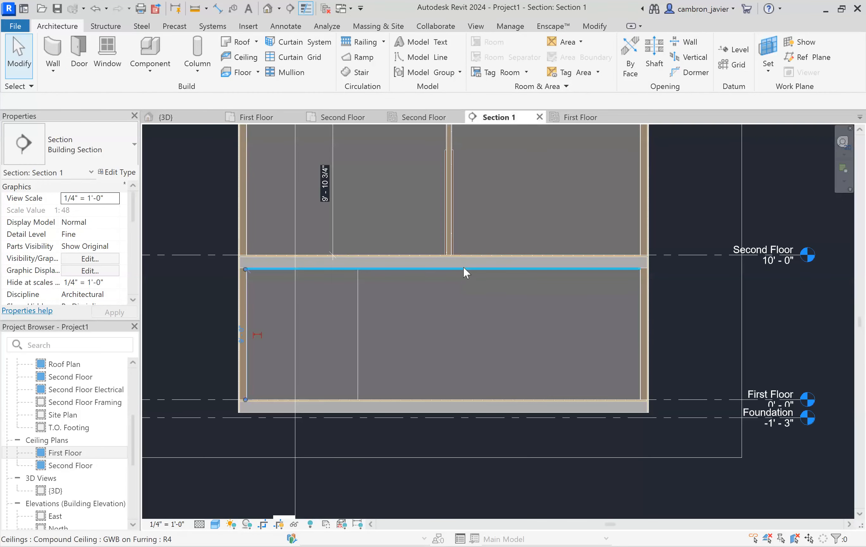
pyautogui.click(177, 178)
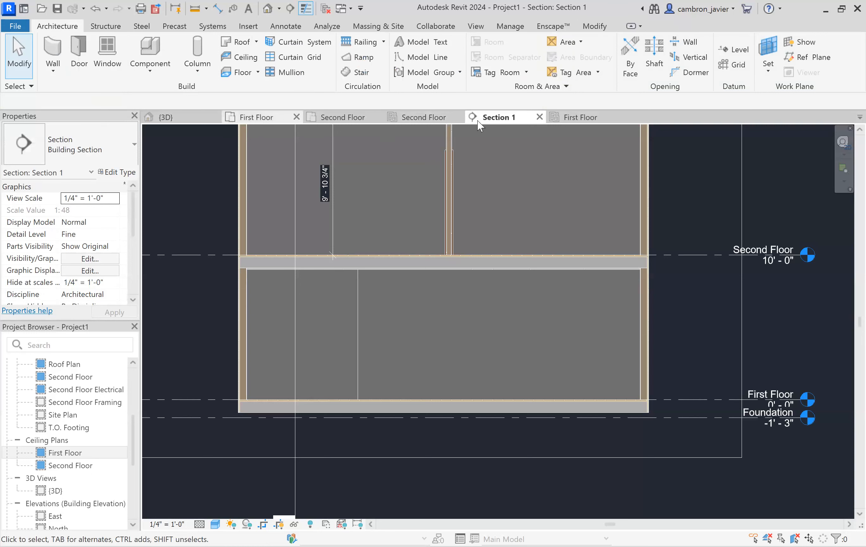
pyautogui.click(559, 120)
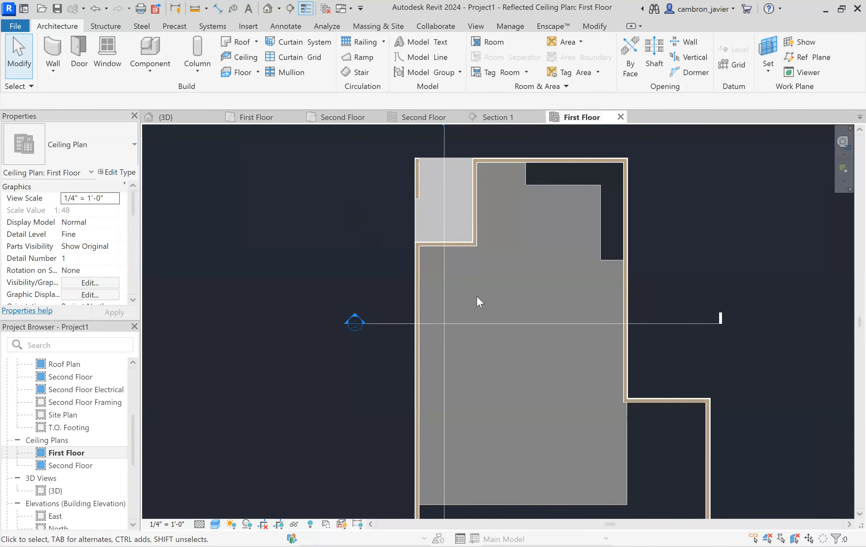
pyautogui.scroll(-1, 476, 270)
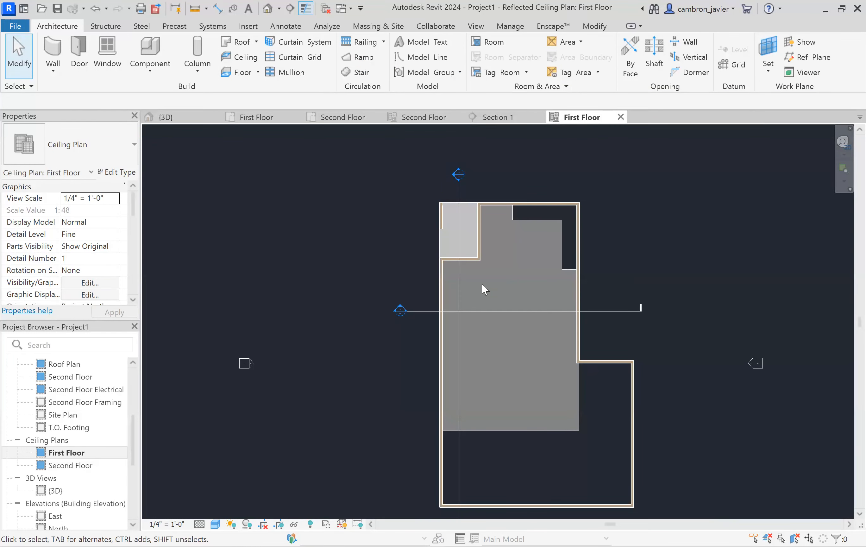
pyautogui.scroll(-1, 529, 275)
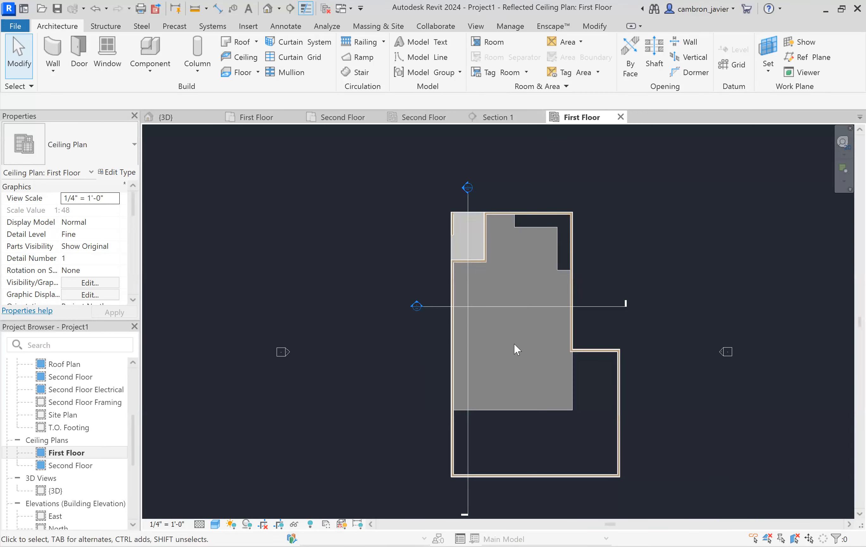
pyautogui.click(495, 117)
pyautogui.scroll(1, 498, 268)
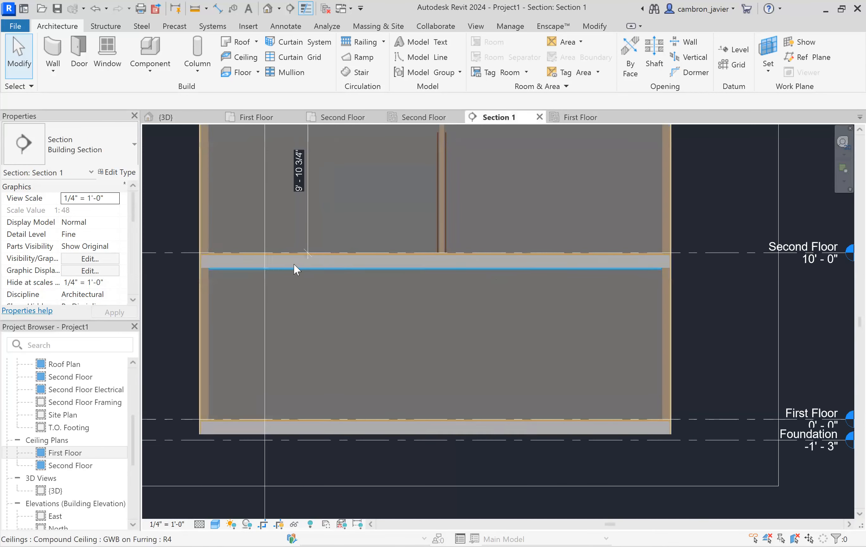
# - Set the first-floor ceiling's height offset to 7' 0" and review it in the first-floor ceiling plan
pyautogui.click(230, 270)
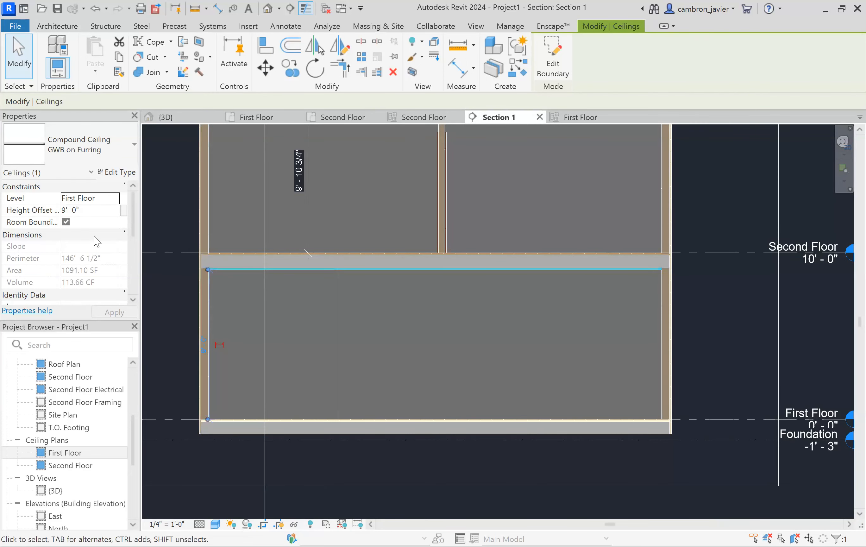
pyautogui.click(29, 209)
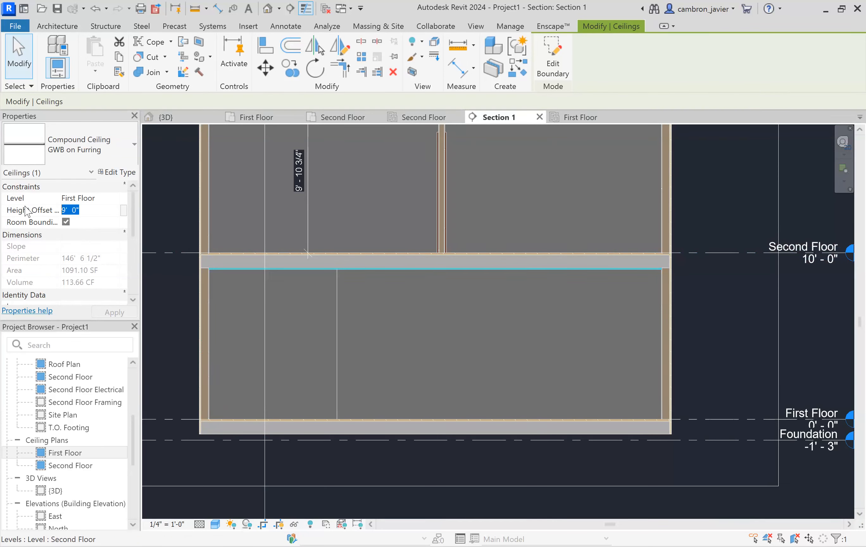
pyautogui.write('7\' 0"')
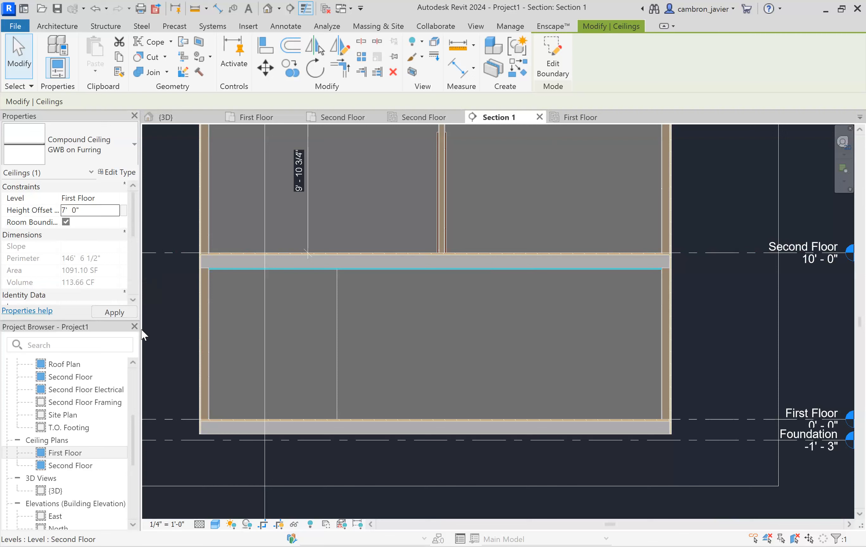
pyautogui.click(180, 301)
pyautogui.click(236, 392)
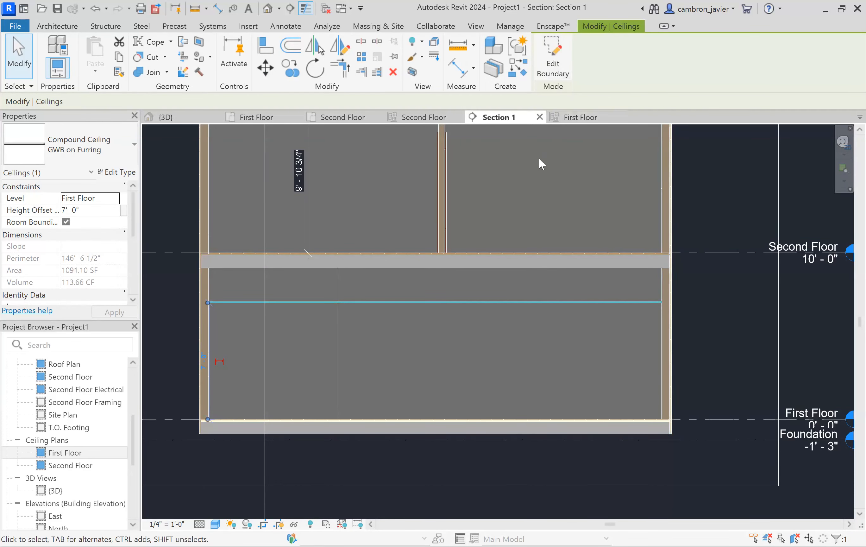
pyautogui.click(564, 118)
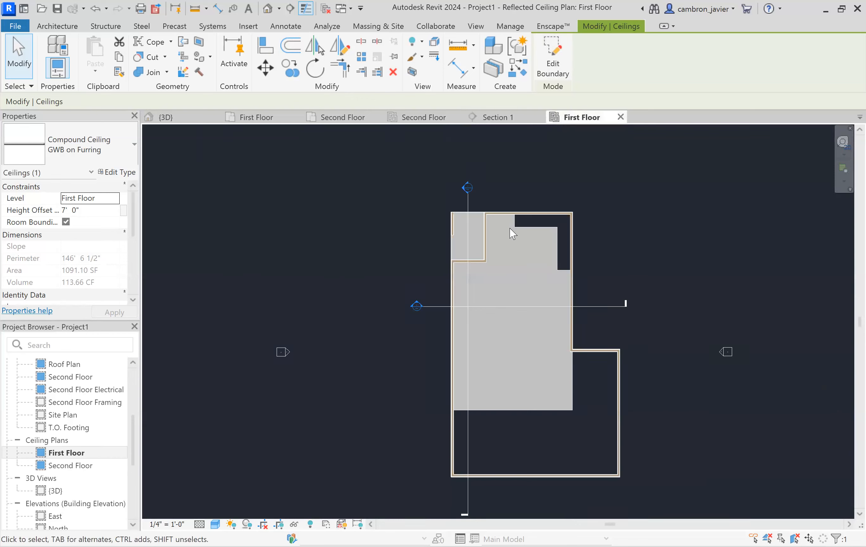
pyautogui.click(347, 264)
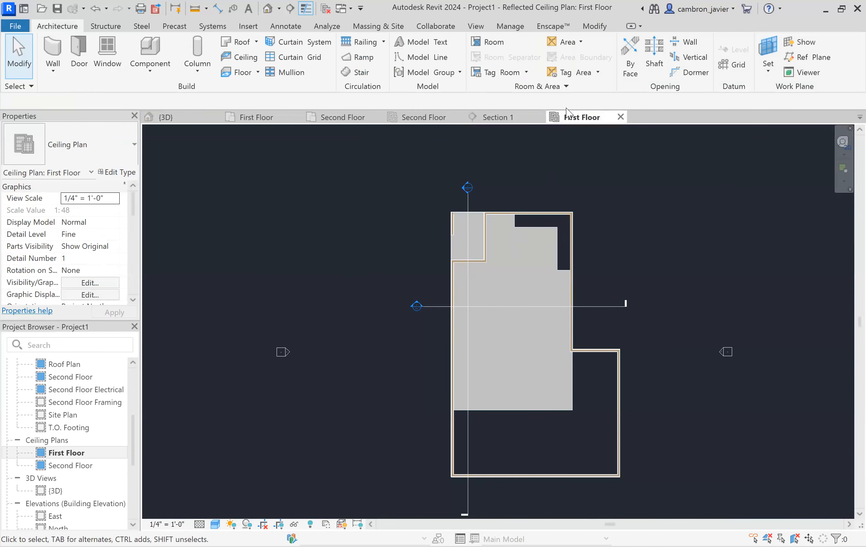
# - Select elements in the first-floor ceiling plan and save the project when prompted
pyautogui.scroll(1, 420, 300)
pyautogui.scroll(1, 575, 208)
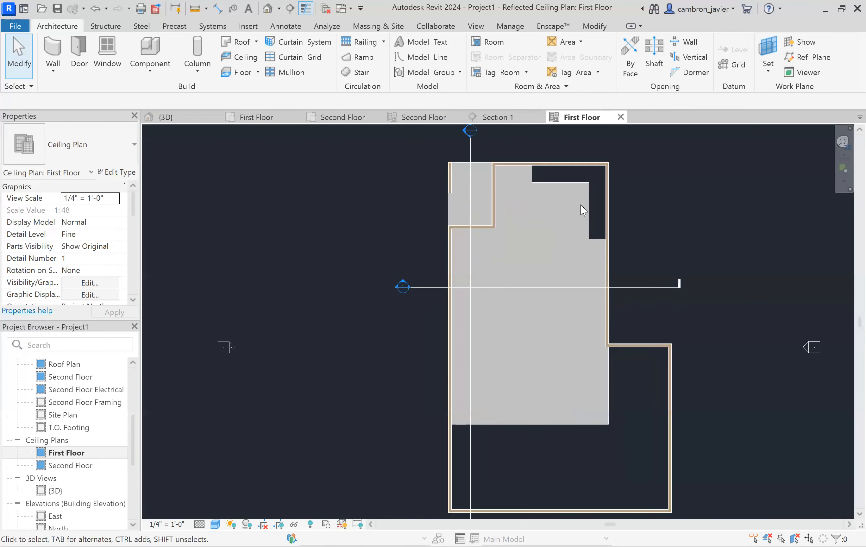
pyautogui.click(587, 197)
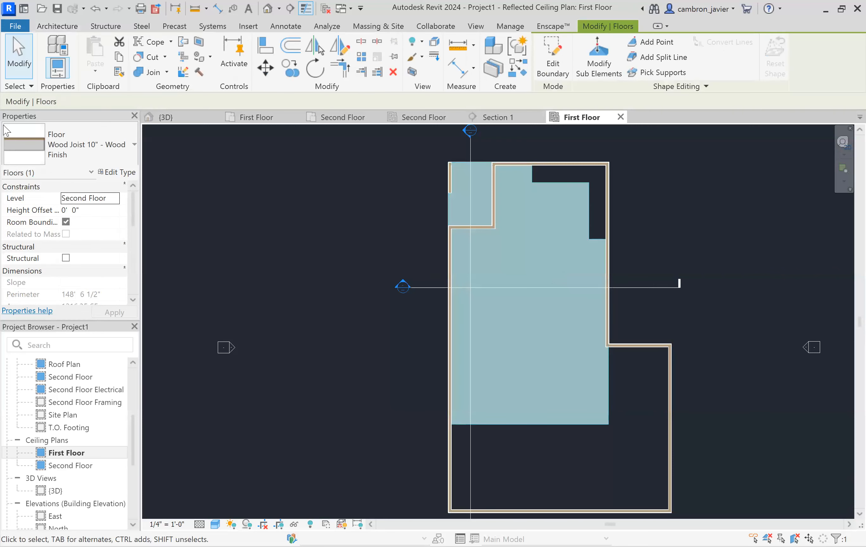
pyautogui.click(334, 202)
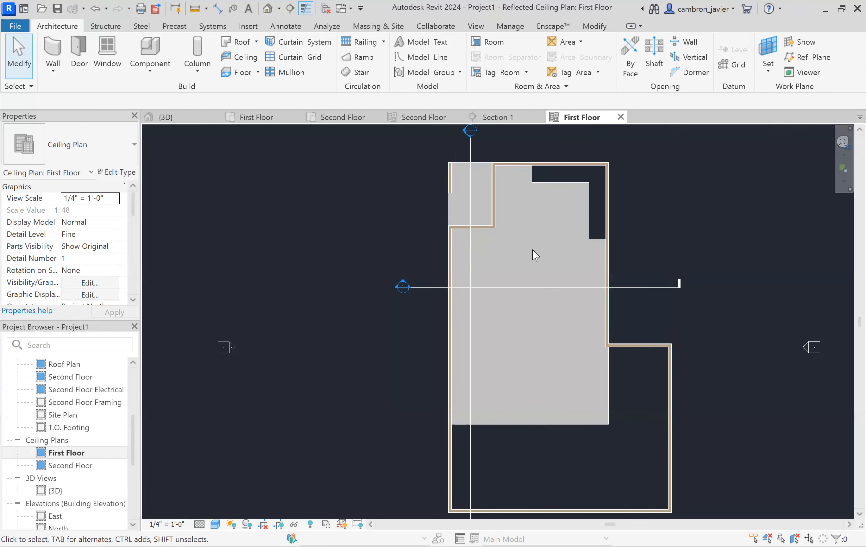
pyautogui.click(586, 185)
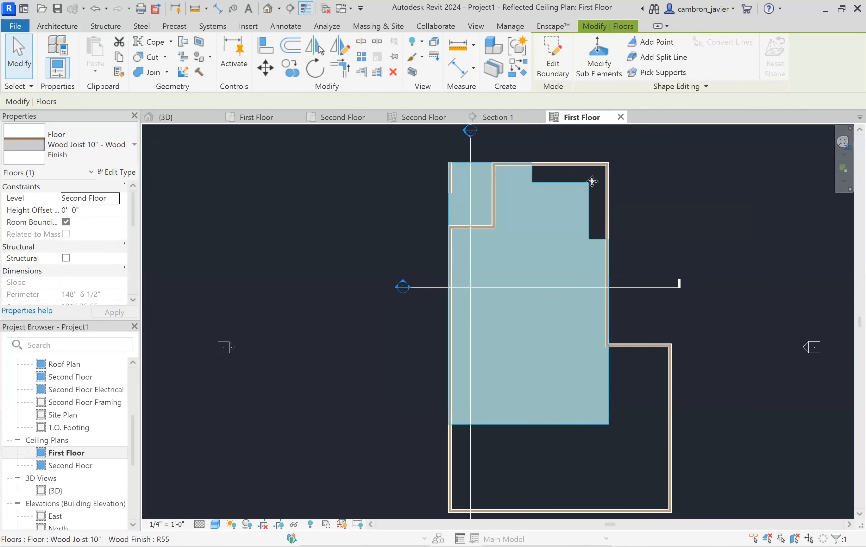
pyautogui.doubleClick(570, 184)
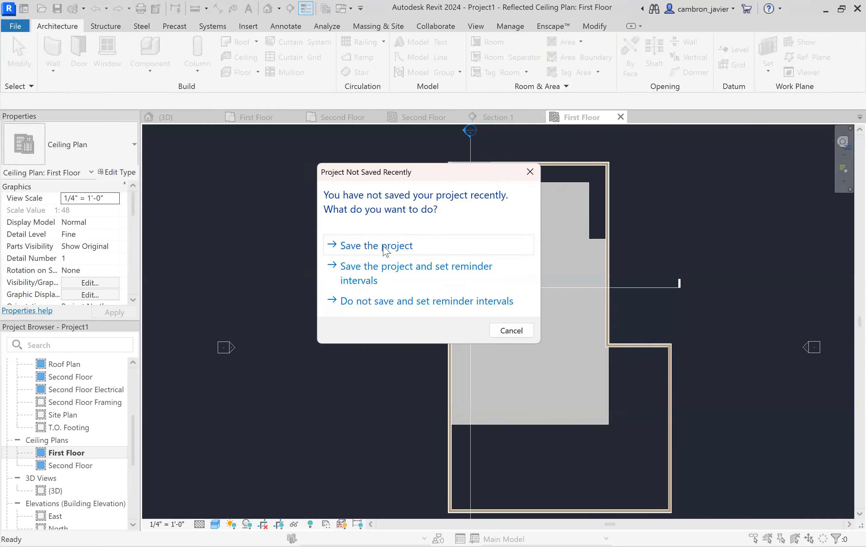
pyautogui.click(385, 249)
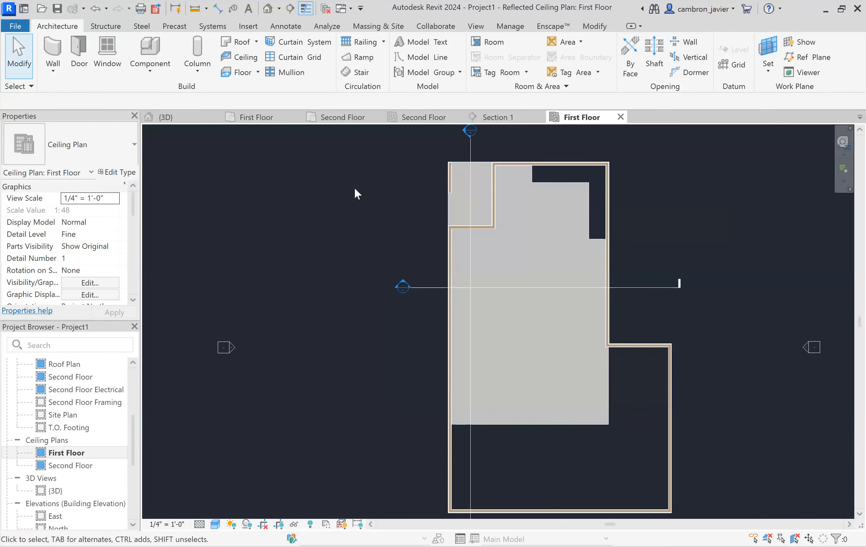
# - Switch between Section 1 and the first-floor ceiling plan to inspect the selected first-floor ceiling
pyautogui.scroll(-2, 567, 282)
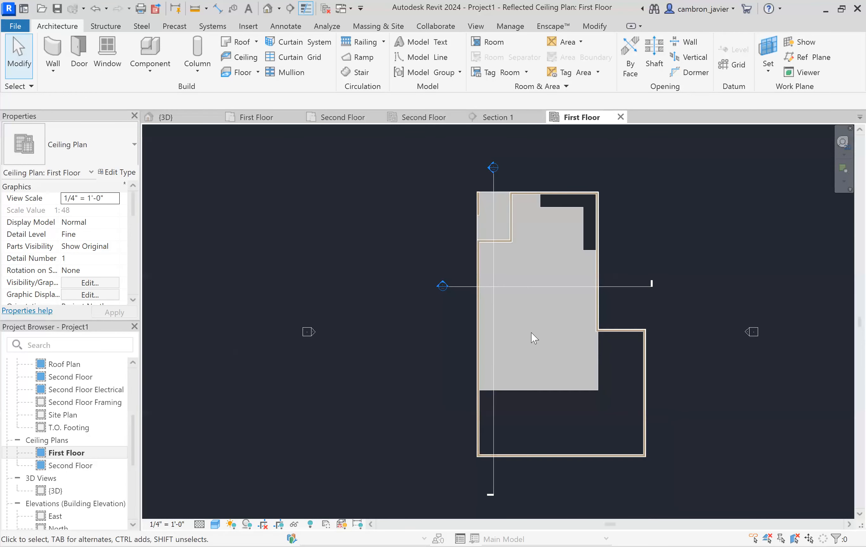
pyautogui.scroll(1, 531, 332)
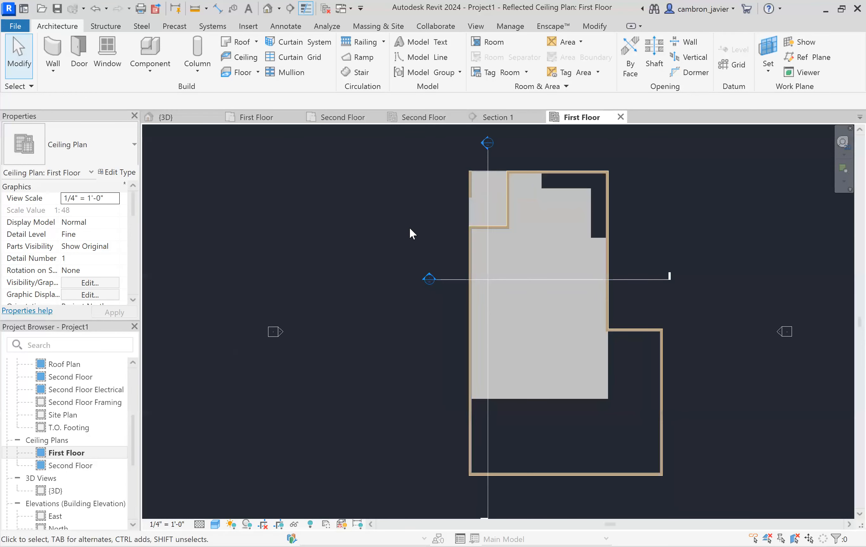
pyautogui.click(496, 117)
pyautogui.click(483, 299)
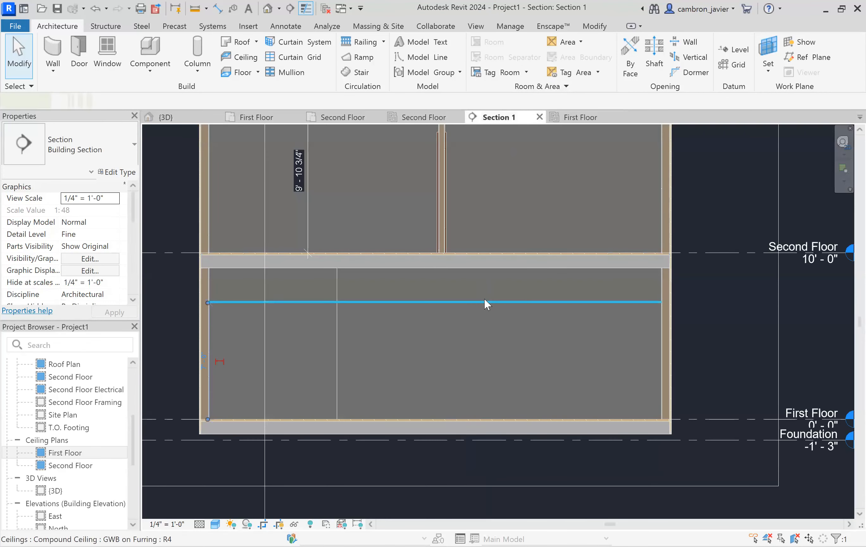
pyautogui.click(569, 120)
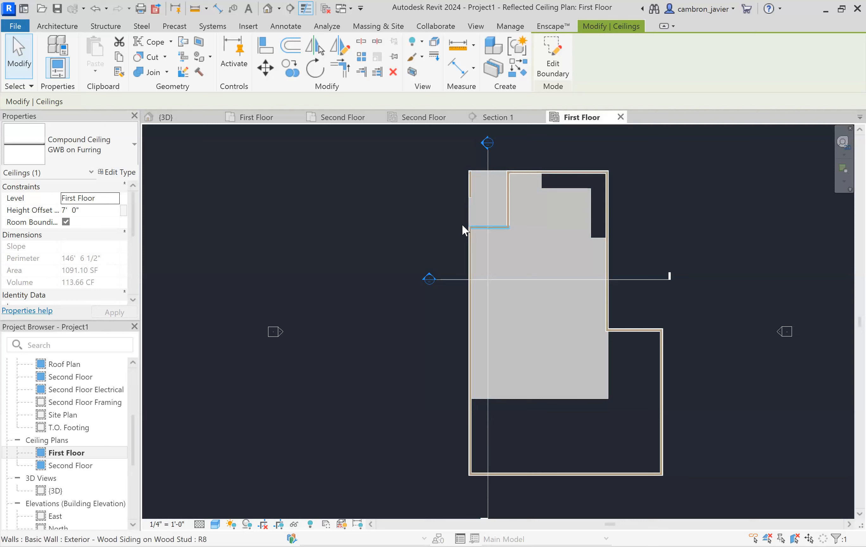
pyautogui.click(448, 221)
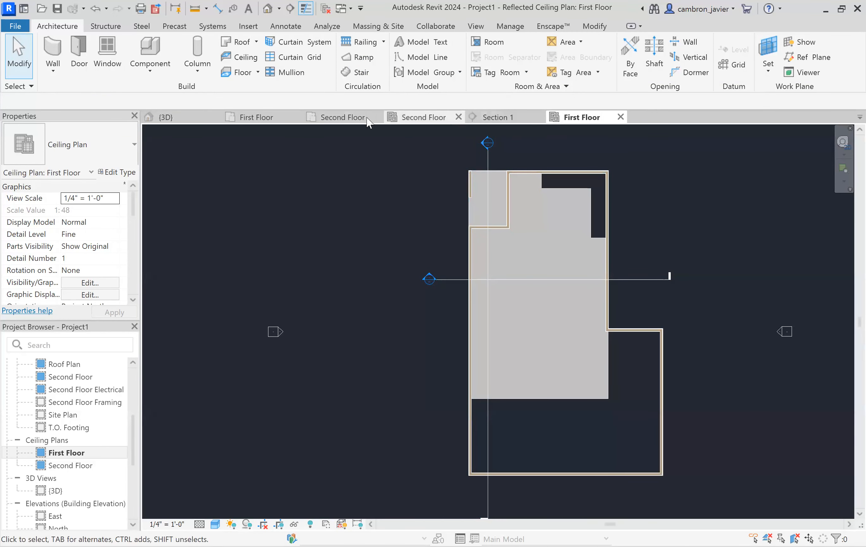
pyautogui.doubleClick(428, 278)
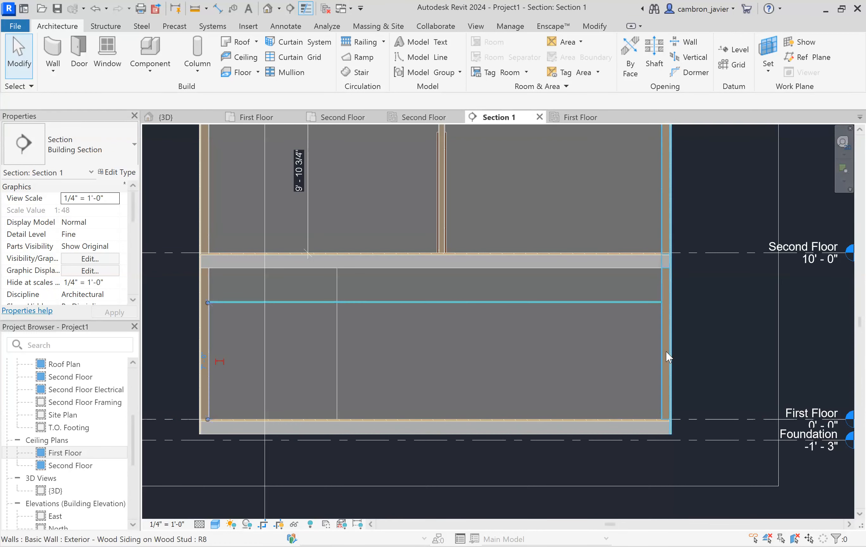
pyautogui.click(635, 301)
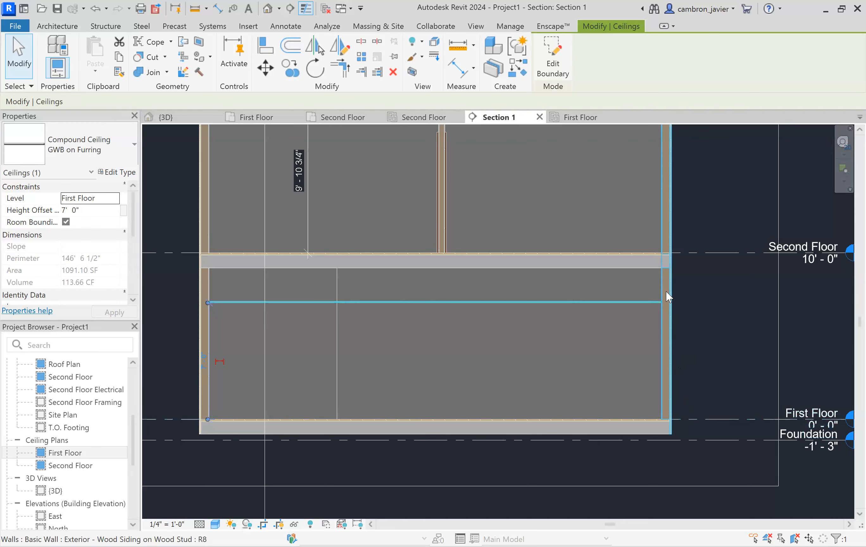
pyautogui.scroll(2, 665, 290)
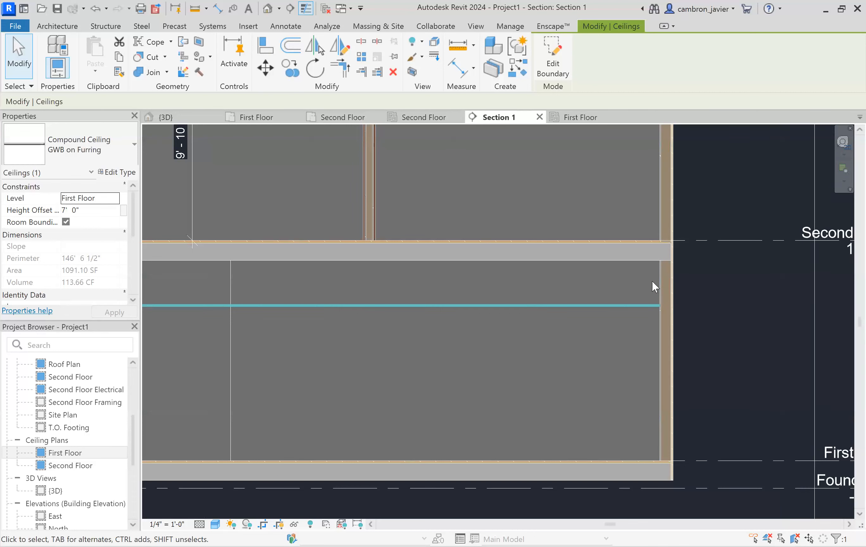
pyautogui.click(580, 119)
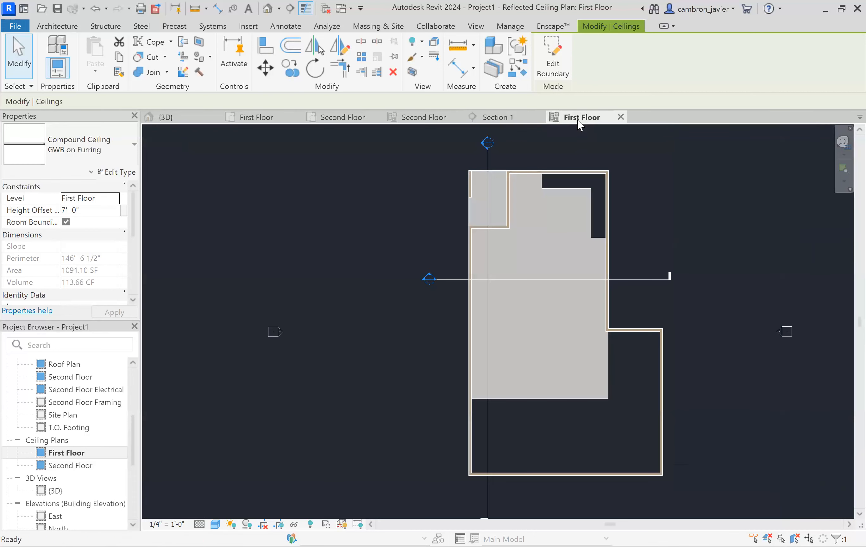
pyautogui.click(665, 205)
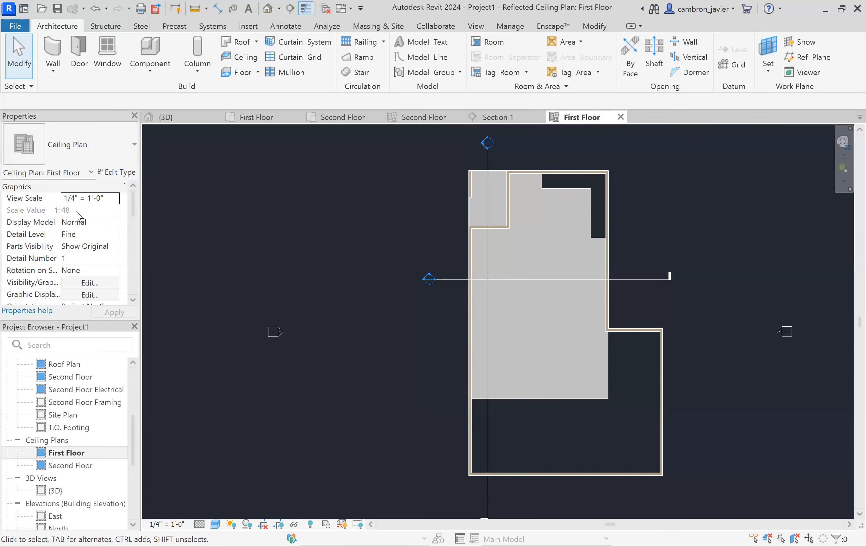
# - Set the first-floor ceiling plan's view range cut plane offset to 7' 0" and apply it
pyautogui.scroll(-1, 78, 237)
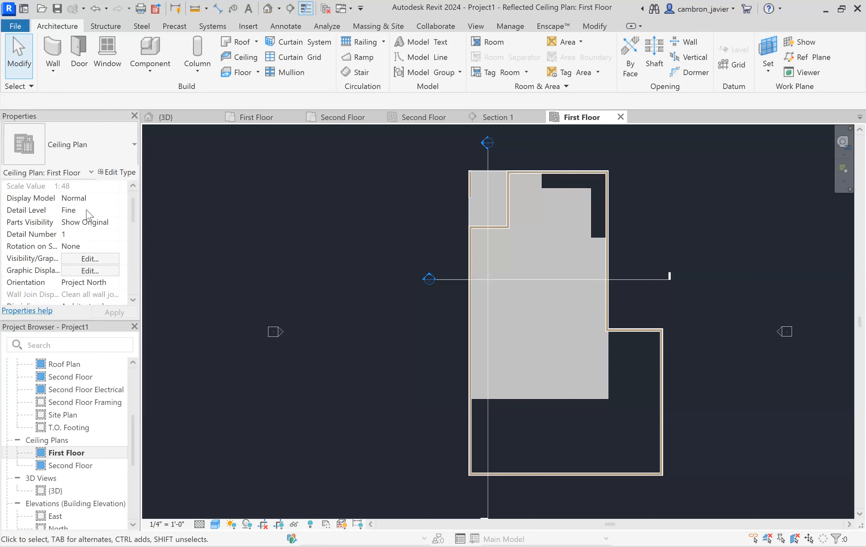
pyautogui.scroll(-3, 87, 208)
pyautogui.scroll(-3, 90, 212)
pyautogui.scroll(-6, 90, 213)
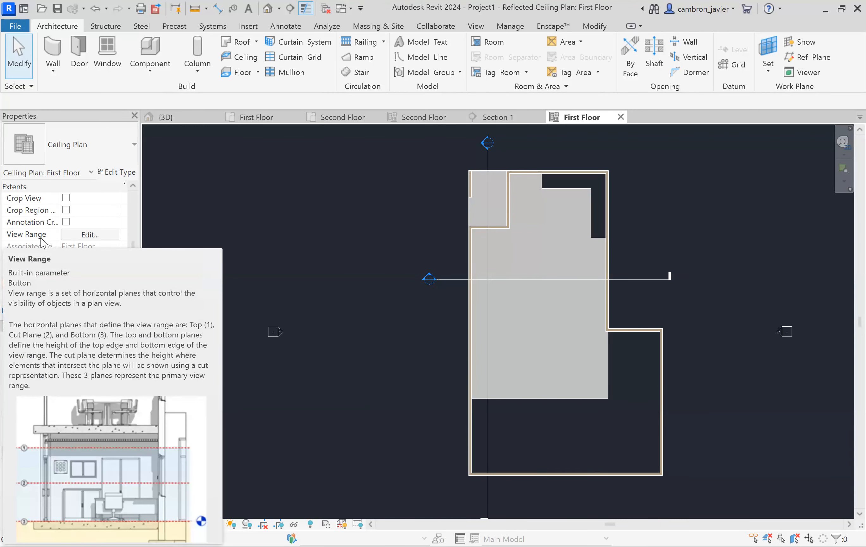
pyautogui.click(83, 237)
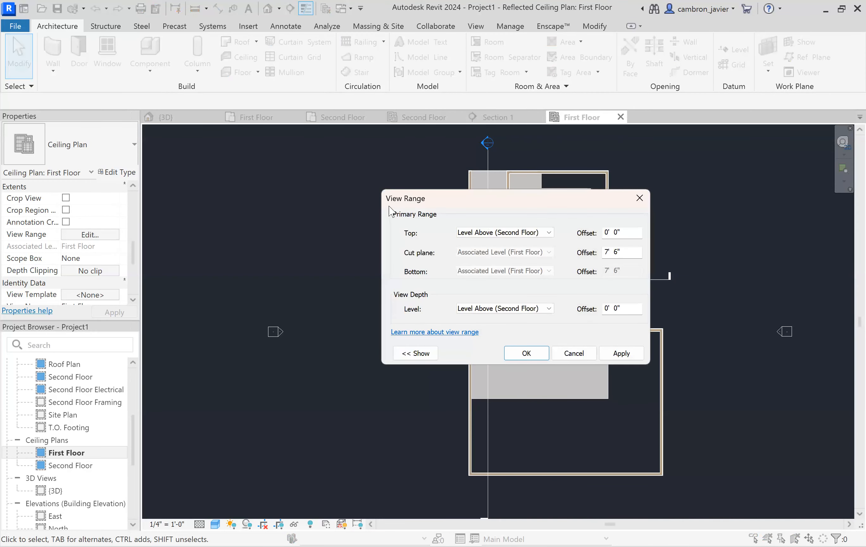
pyautogui.moveTo(470, 202); pyautogui.dragTo(505, 193)
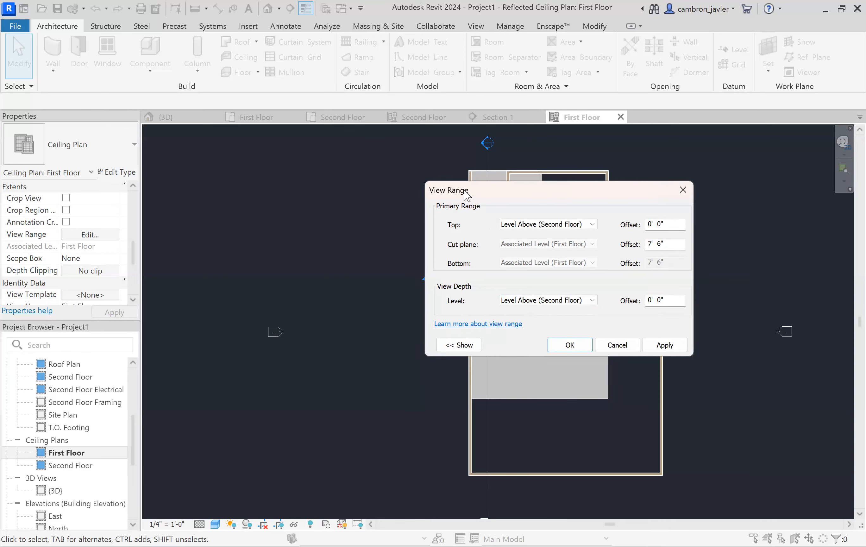
pyautogui.click(465, 348)
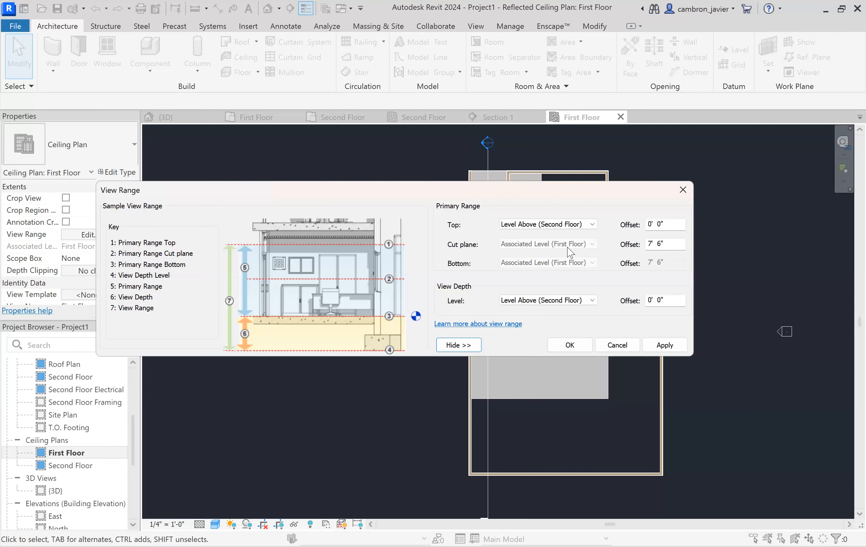
pyautogui.click(661, 242)
pyautogui.press('BackSpace')
pyautogui.write('0')
pyautogui.click(665, 344)
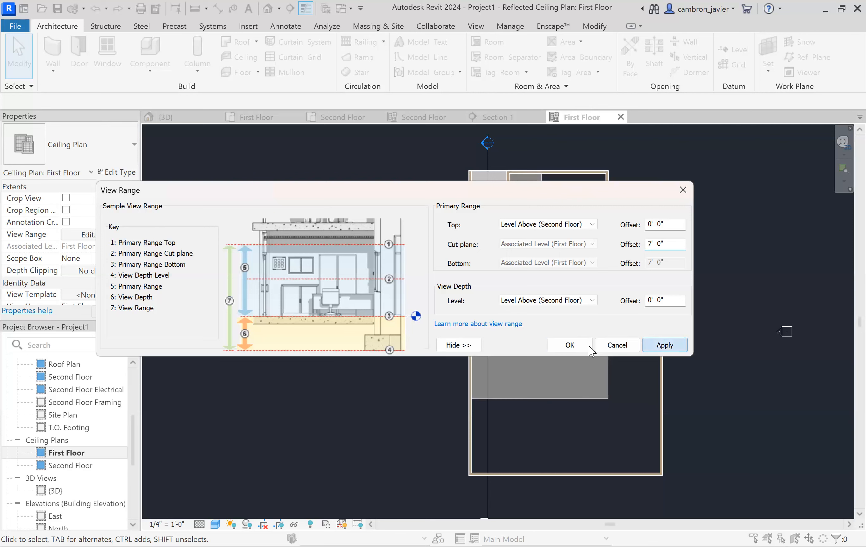
pyautogui.press('Return')
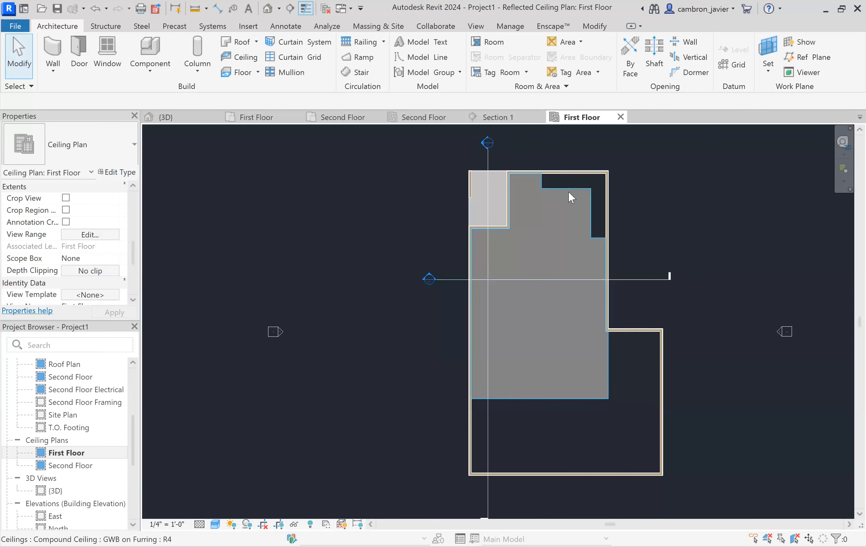
# - Edit the first-floor ceiling's boundary and sketch a rectangle inside it
pyautogui.click(497, 344)
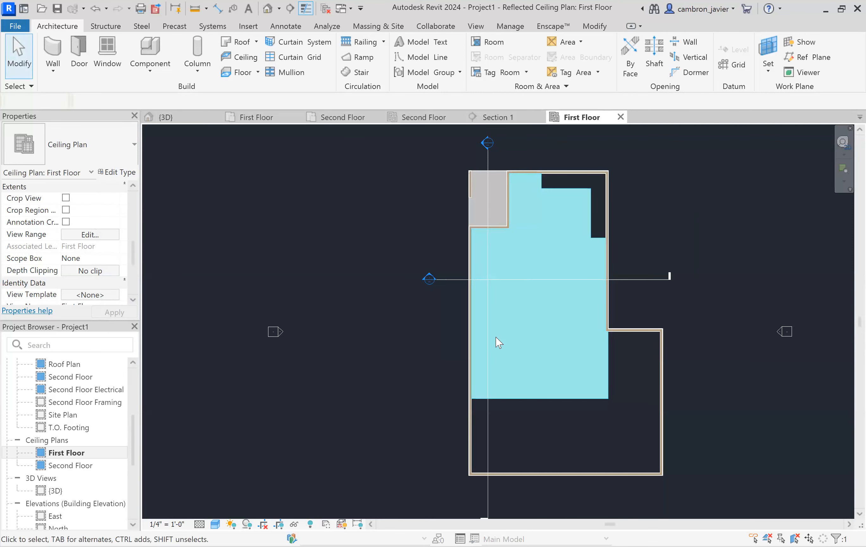
pyautogui.click(316, 221)
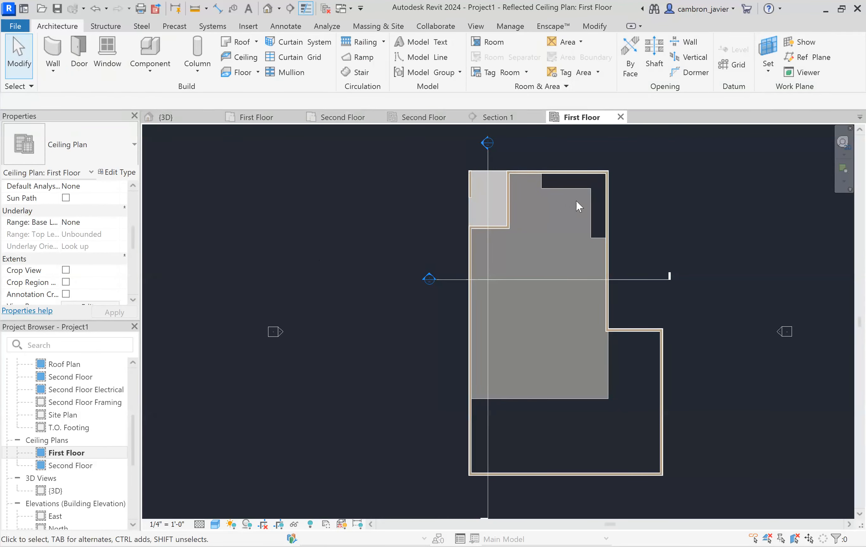
pyautogui.click(597, 218)
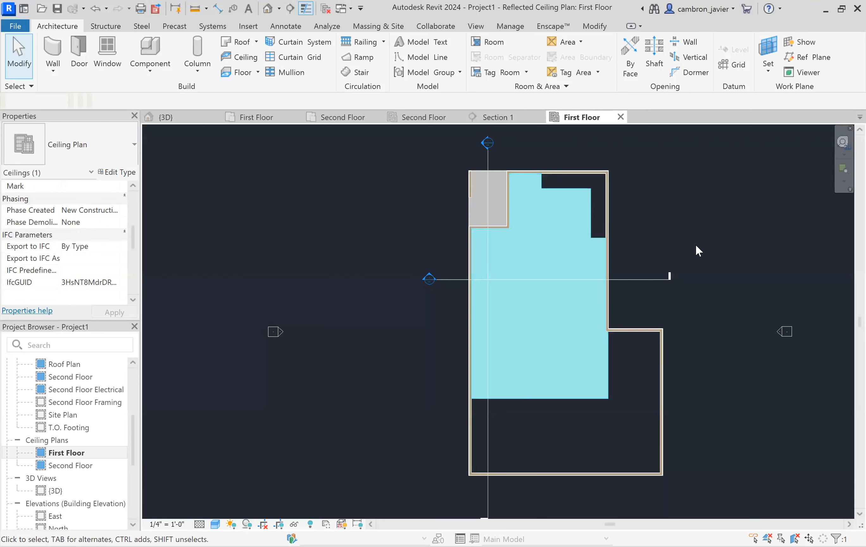
pyautogui.scroll(1, 687, 242)
pyautogui.scroll(1, 575, 219)
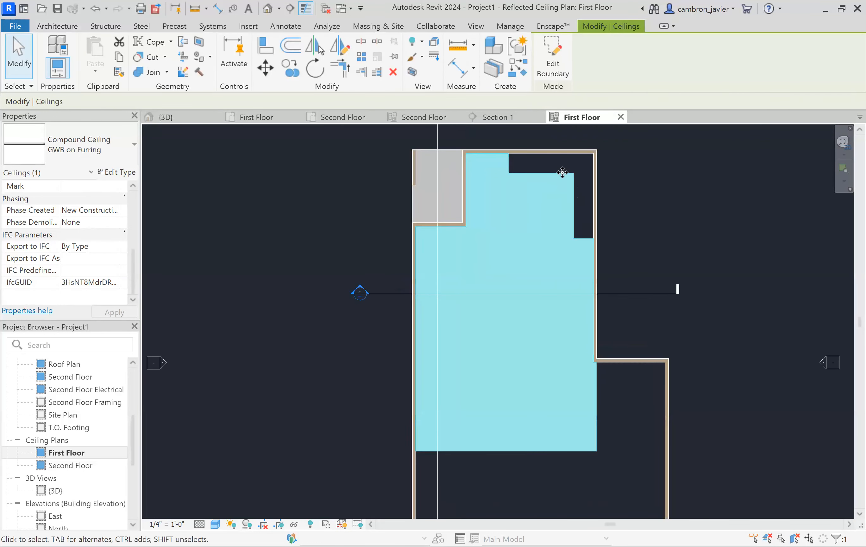
pyautogui.click(555, 66)
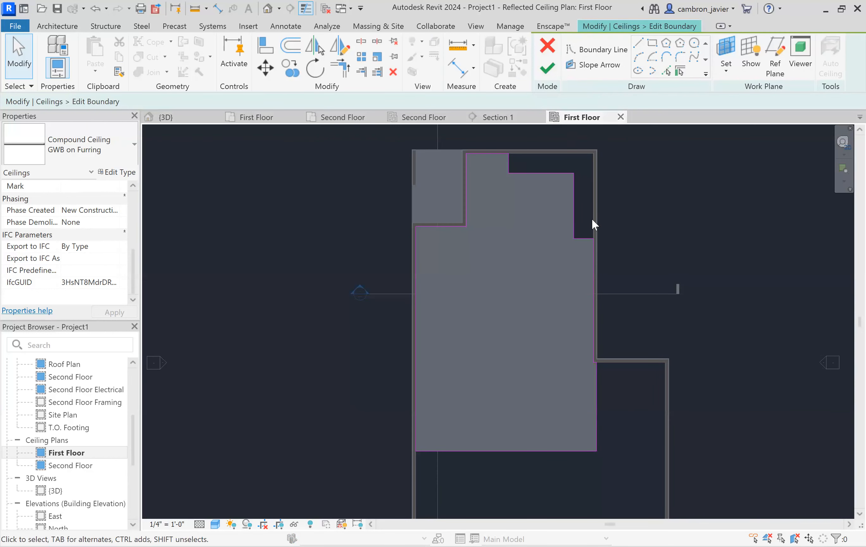
pyautogui.click(654, 60)
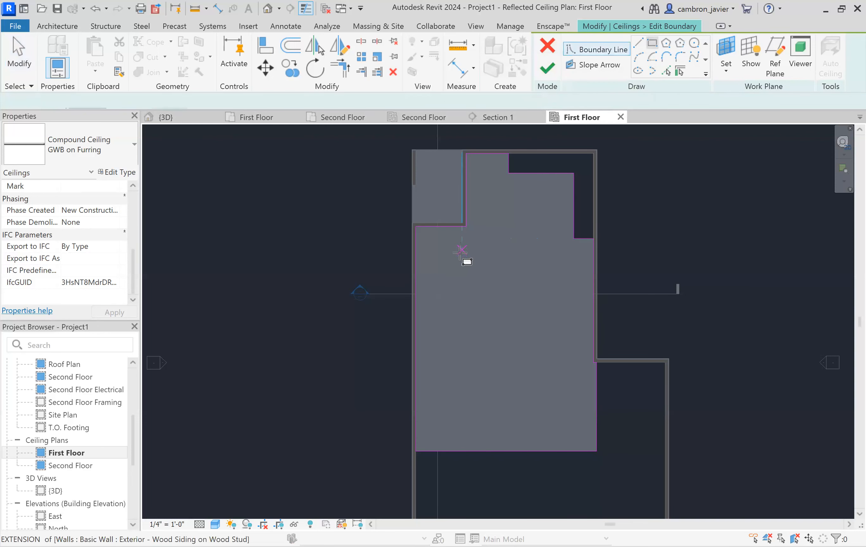
pyautogui.click(461, 256)
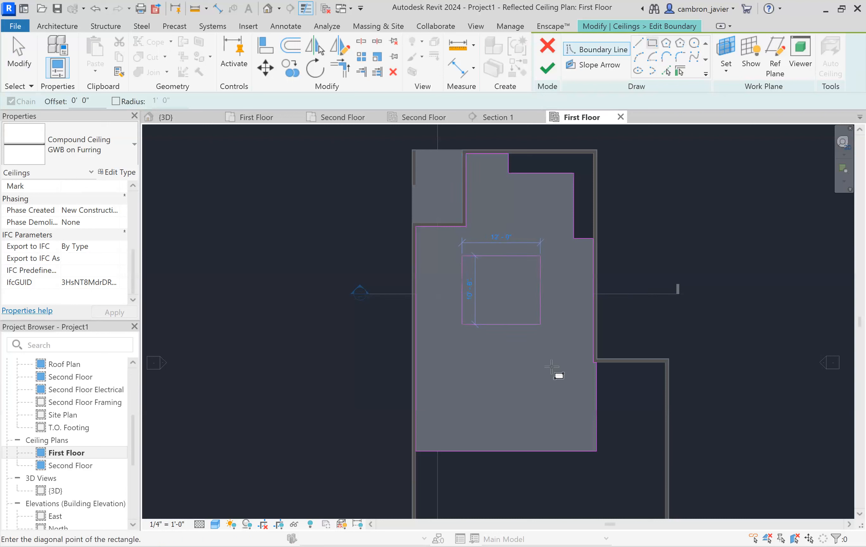
pyautogui.click(556, 425)
pyautogui.press('Escape')
pyautogui.press('Escape')
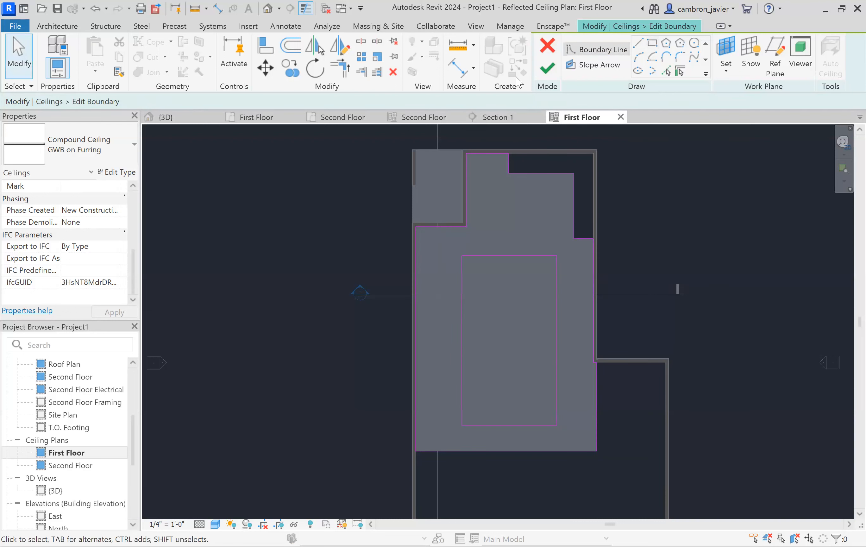
# - Set the rectangle's left edge 4' from the ceiling's outer boundary edge
pyautogui.scroll(2, 453, 267)
pyautogui.click(452, 270)
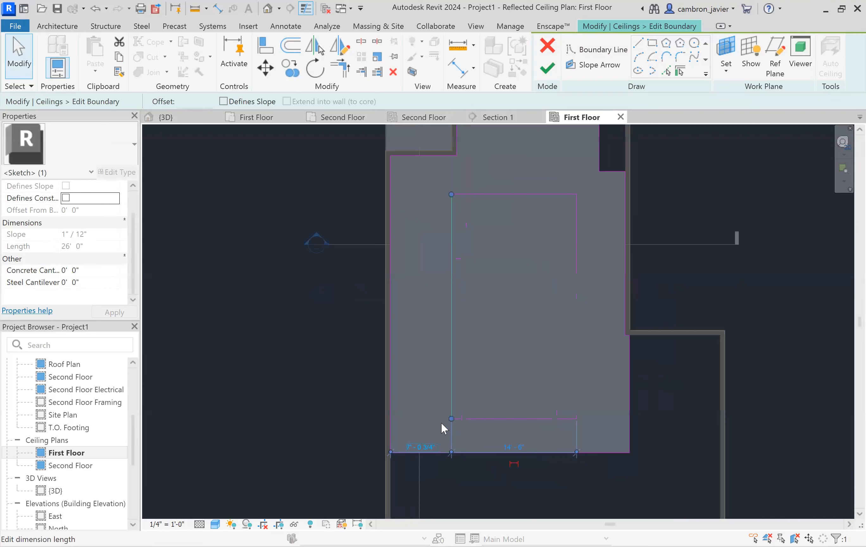
pyautogui.scroll(1, 441, 422)
pyautogui.click(441, 422)
pyautogui.write('4')
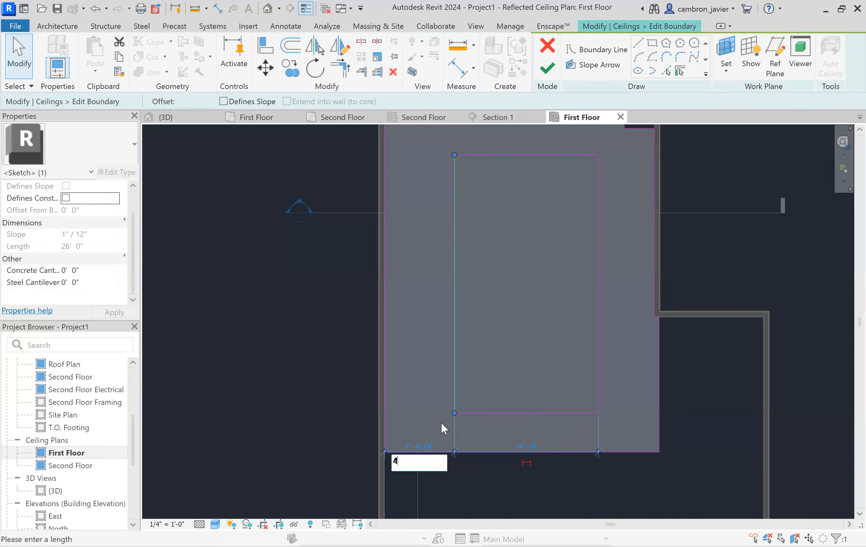
pyautogui.press('Return')
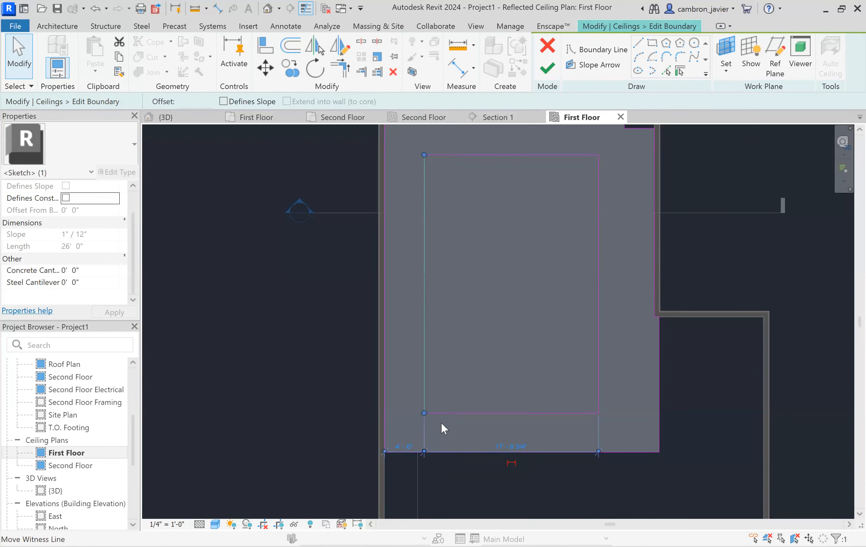
# - Set the rectangle's bottom edge 4' from the ceiling's bottom boundary edge
pyautogui.click(472, 412)
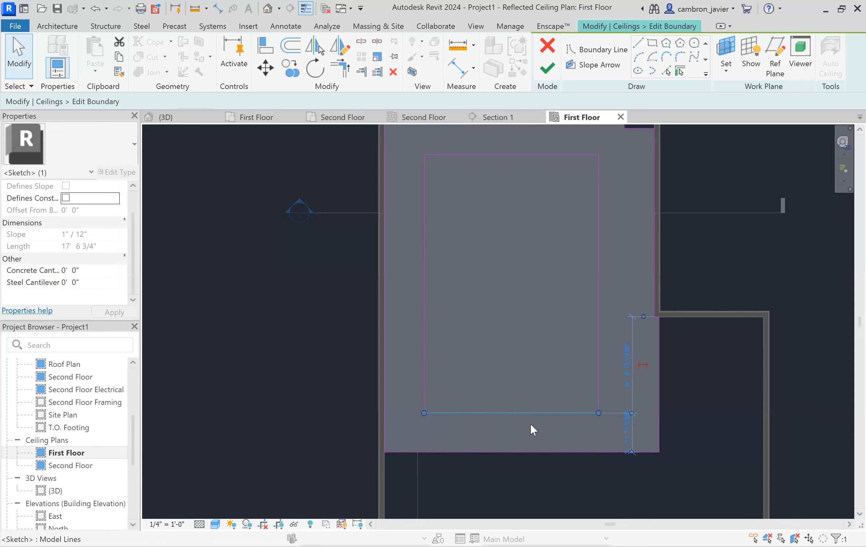
pyautogui.click(629, 434)
pyautogui.write('4')
pyautogui.press('Return')
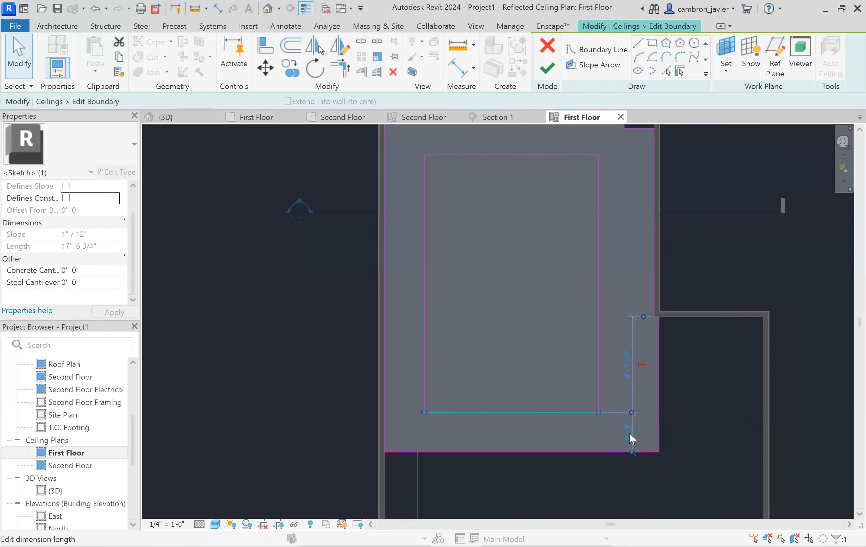
pyautogui.press('Escape')
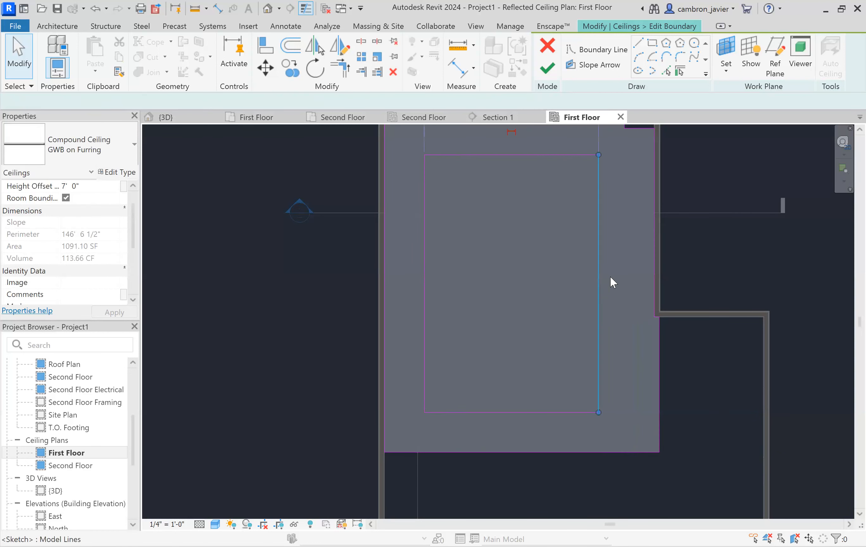
# - Set the rectangle's right edge 4' from the ceiling's right boundary edge
pyautogui.click(603, 275)
pyautogui.scroll(-2, 630, 258)
pyautogui.scroll(1, 628, 174)
pyautogui.click(626, 183)
pyautogui.write('4')
pyautogui.press('Return')
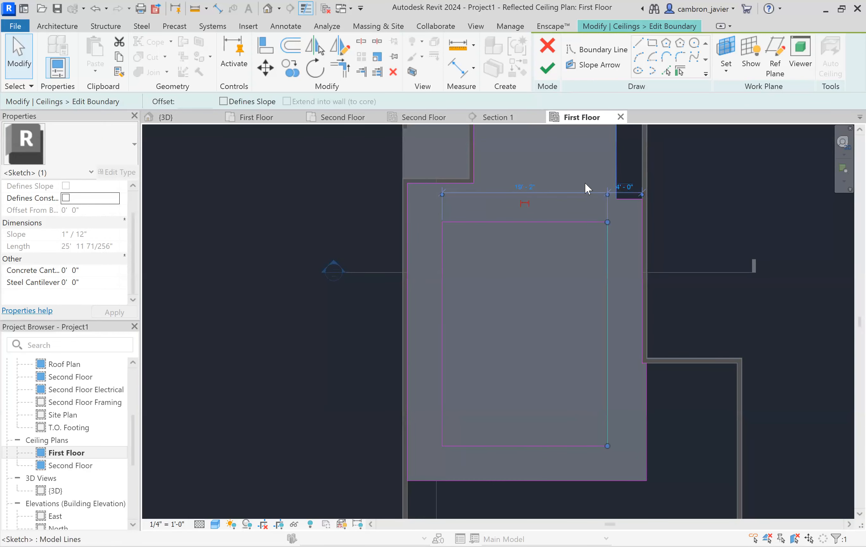
# - Set the rectangle's top edge 4' from the ceiling's upper boundary edge and finish the boundary edit
pyautogui.click(489, 222)
pyautogui.click(401, 204)
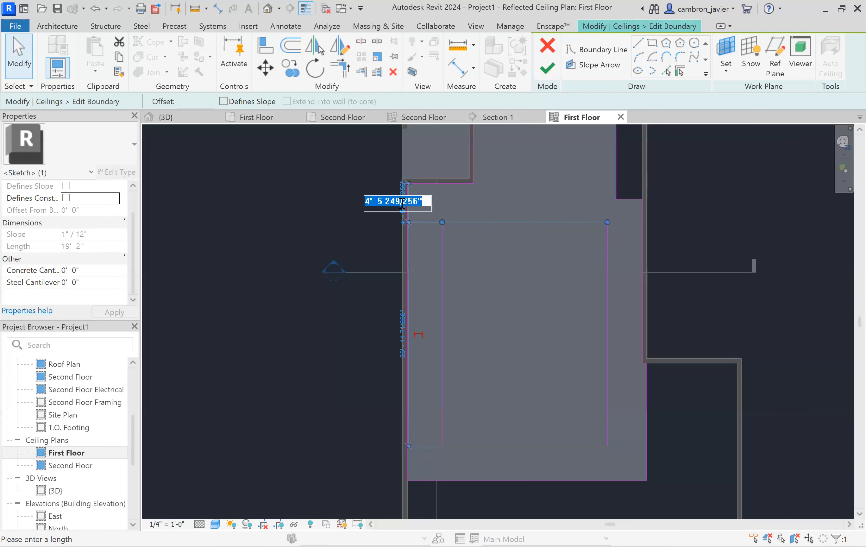
pyautogui.write('4')
pyautogui.press('Return')
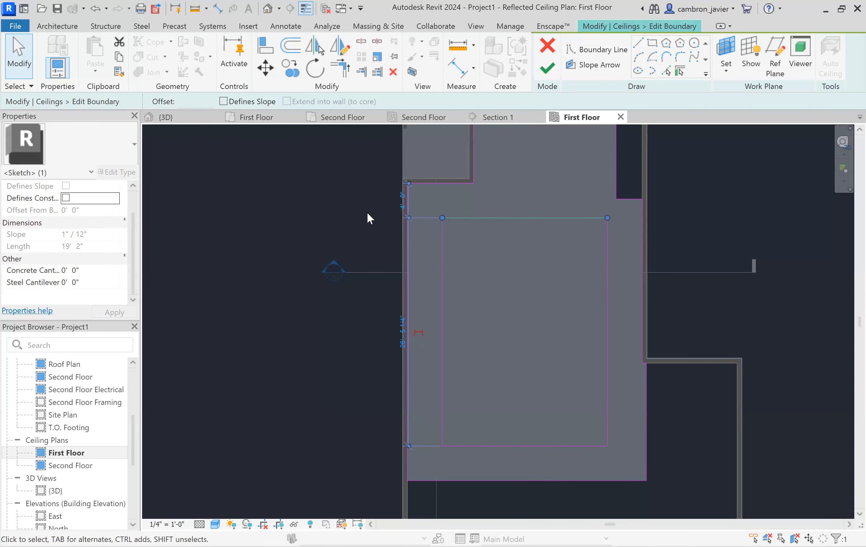
pyautogui.click(367, 212)
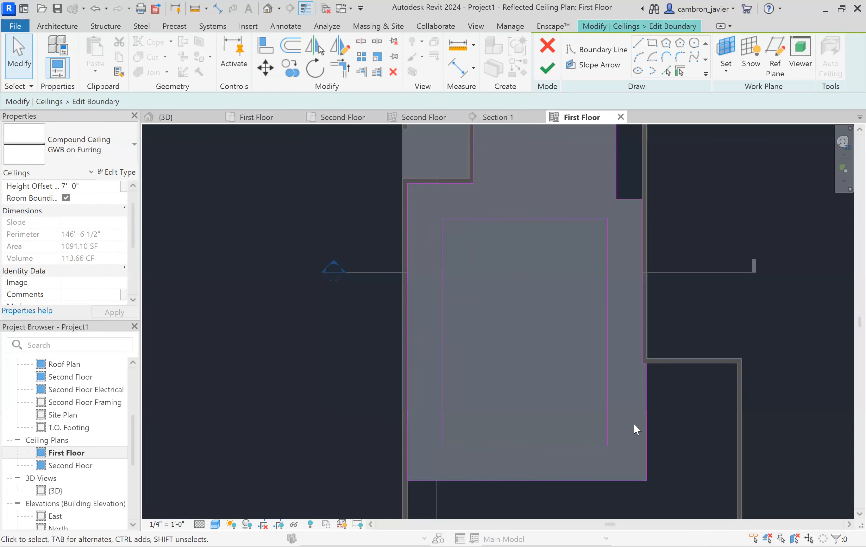
pyautogui.click(547, 68)
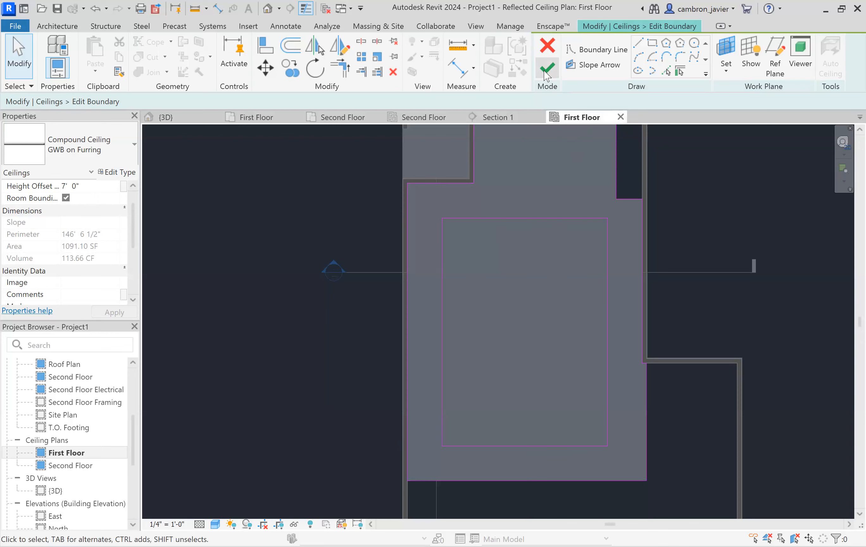
# - Open Section 1 from its marker to inspect the edited ceiling, then return to the first-floor ceiling plan
pyautogui.click(336, 219)
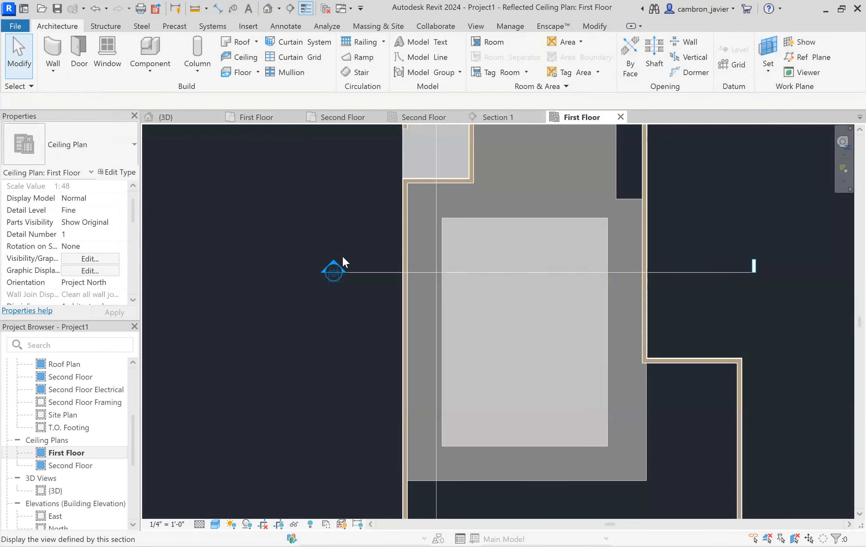
pyautogui.doubleClick(334, 260)
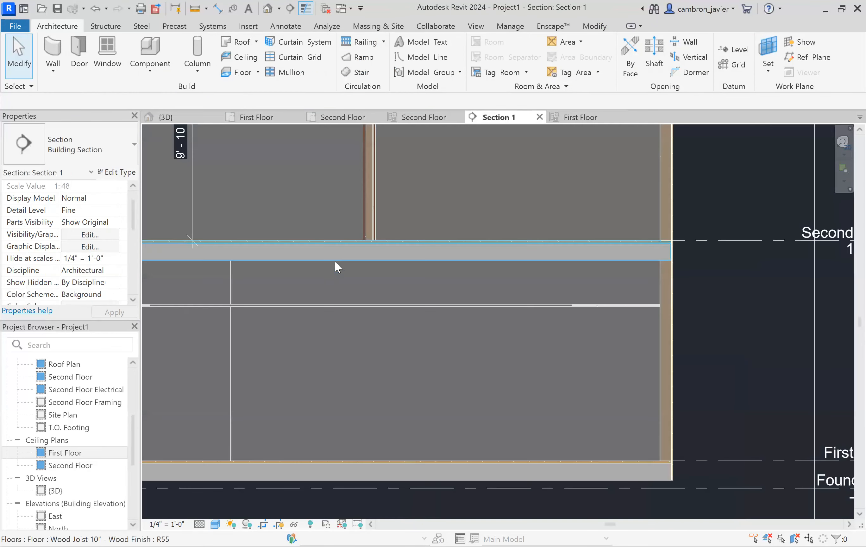
pyautogui.scroll(-3, 478, 285)
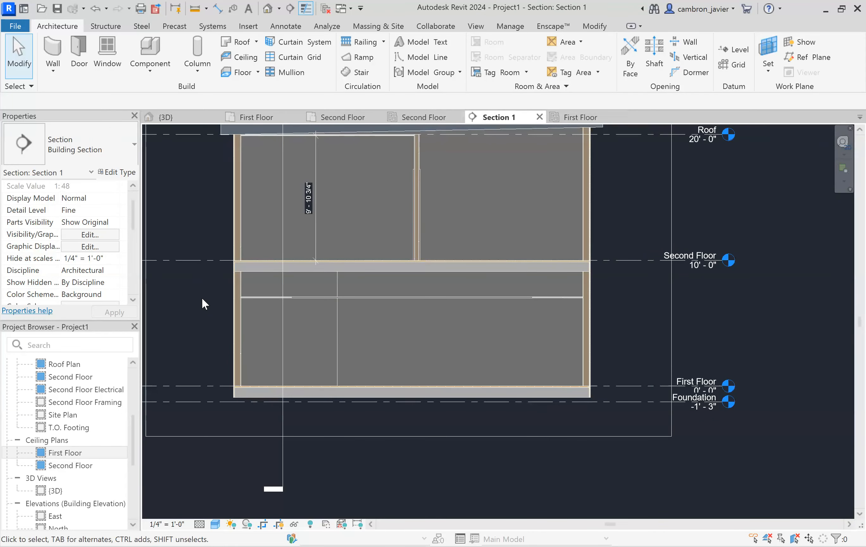
pyautogui.scroll(5, 294, 293)
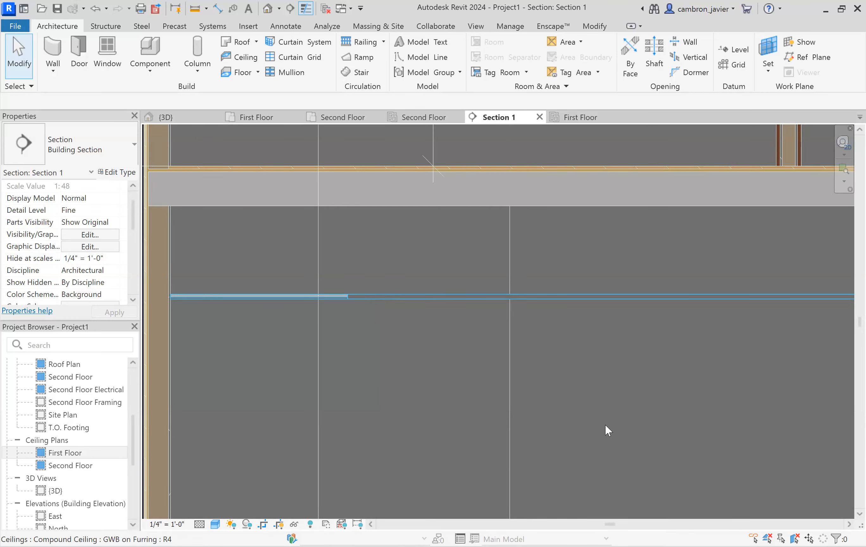
pyautogui.click(574, 120)
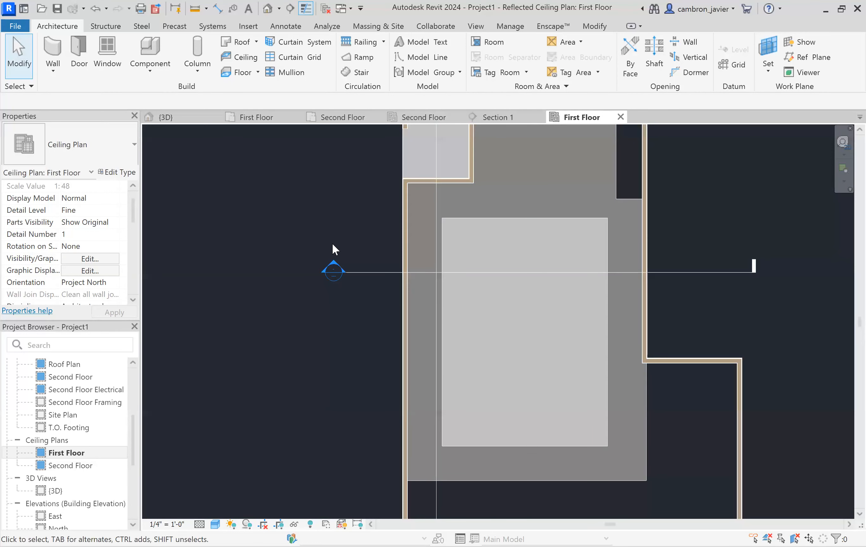
# - Open the 3D view and orbit and zoom around the section box to inspect the first-floor ceiling opening
pyautogui.click(166, 116)
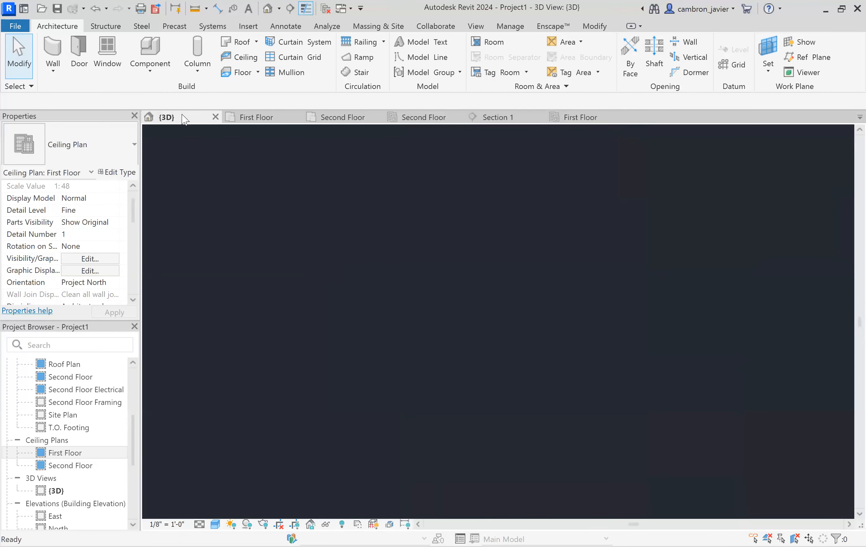
pyautogui.scroll(-5, 378, 238)
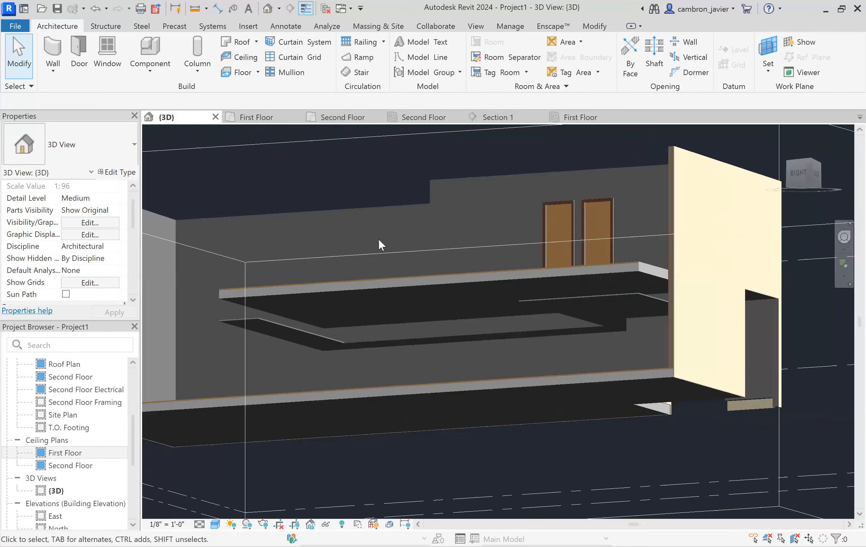
pyautogui.keyDown('shift'); pyautogui.moveTo(449, 266); pyautogui.dragTo(664, 206, button='middle'); pyautogui.keyUp('shift')
pyautogui.click(664, 205)
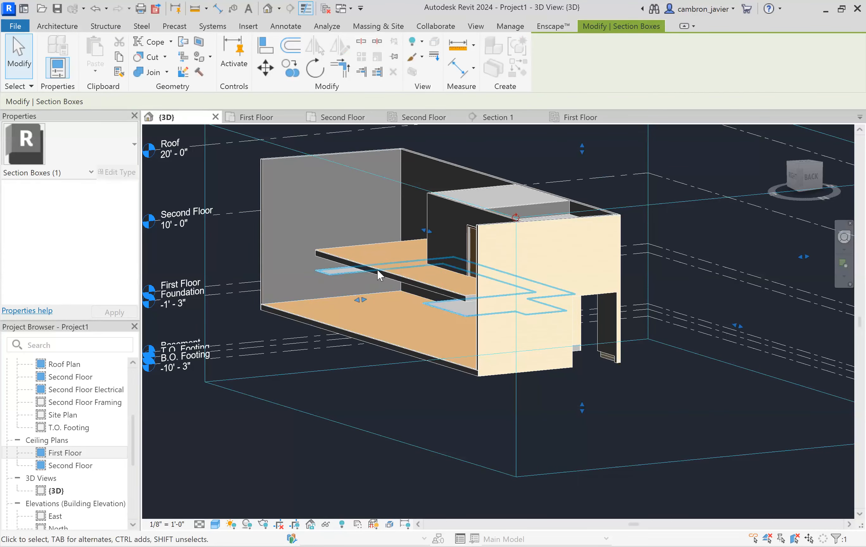
pyautogui.scroll(5, 334, 269)
pyautogui.moveTo(384, 248)
pyautogui.keyDown('shift'); pyautogui.mouseDown(button='middle')
pyautogui.moveTo(398, 238)
pyautogui.moveTo(380, 240)
pyautogui.mouseUp(button='middle'); pyautogui.keyUp('shift')
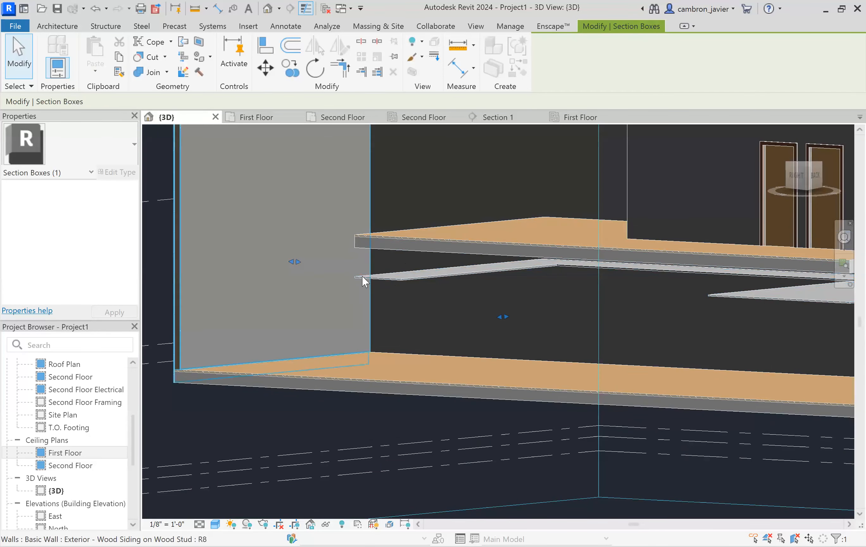
pyautogui.keyDown('shift'); pyautogui.moveTo(428, 294); pyautogui.dragTo(466, 306, button='middle'); pyautogui.keyUp('shift')
pyautogui.scroll(-4, 466, 304)
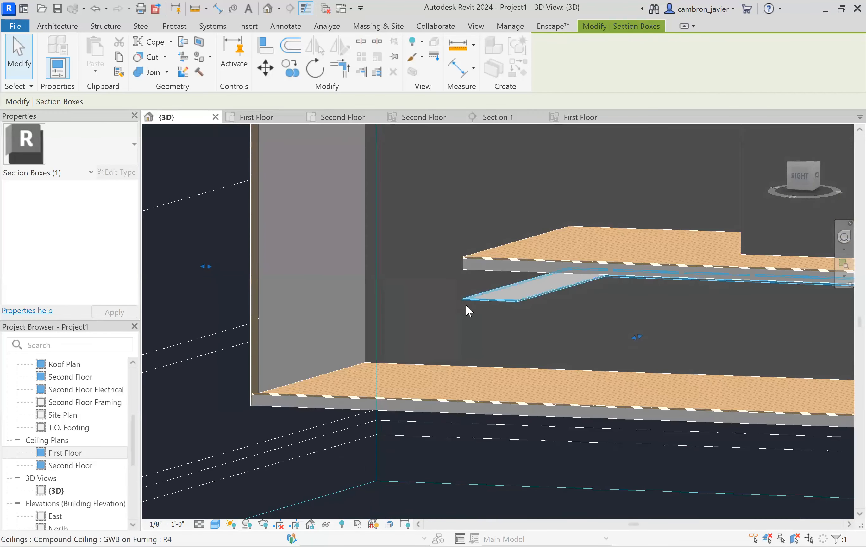
pyautogui.scroll(2, 721, 296)
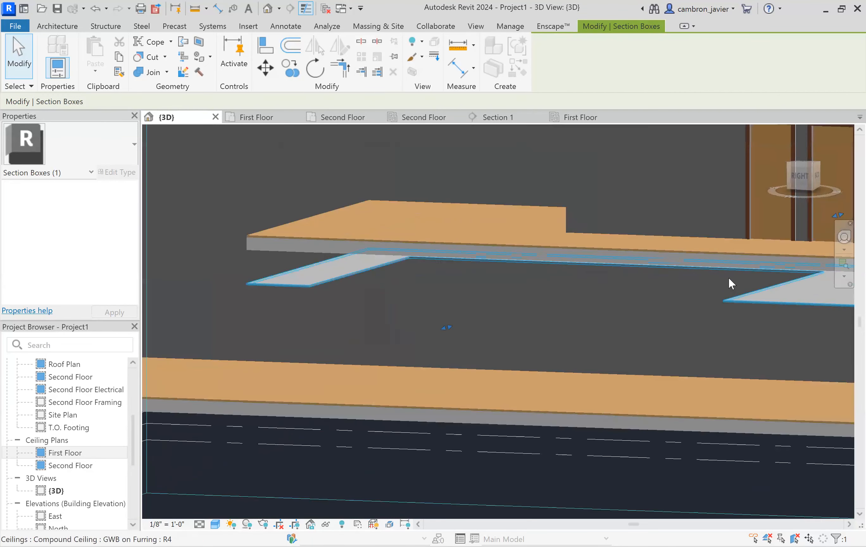
pyautogui.keyDown('shift'); pyautogui.moveTo(488, 277); pyautogui.dragTo(499, 236, button='middle'); pyautogui.keyUp('shift')
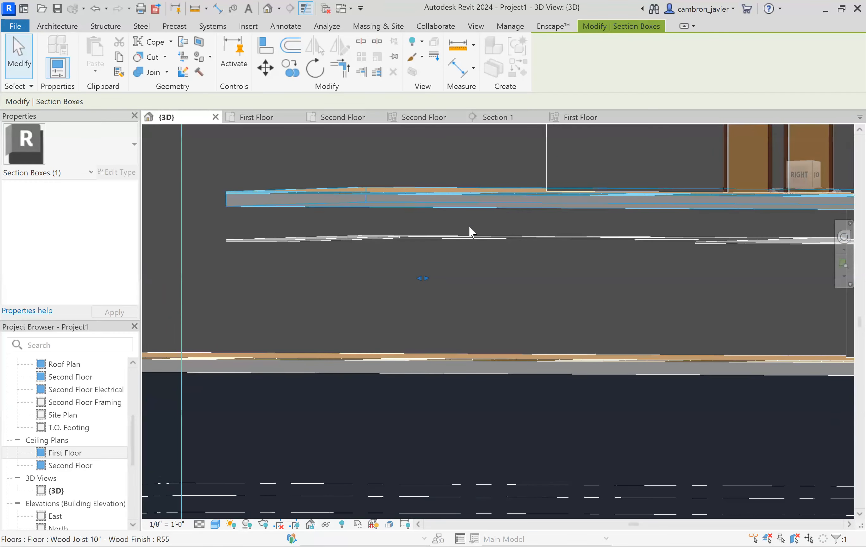
pyautogui.keyDown('shift'); pyautogui.moveTo(432, 220); pyautogui.dragTo(383, 152, button='middle'); pyautogui.keyUp('shift')
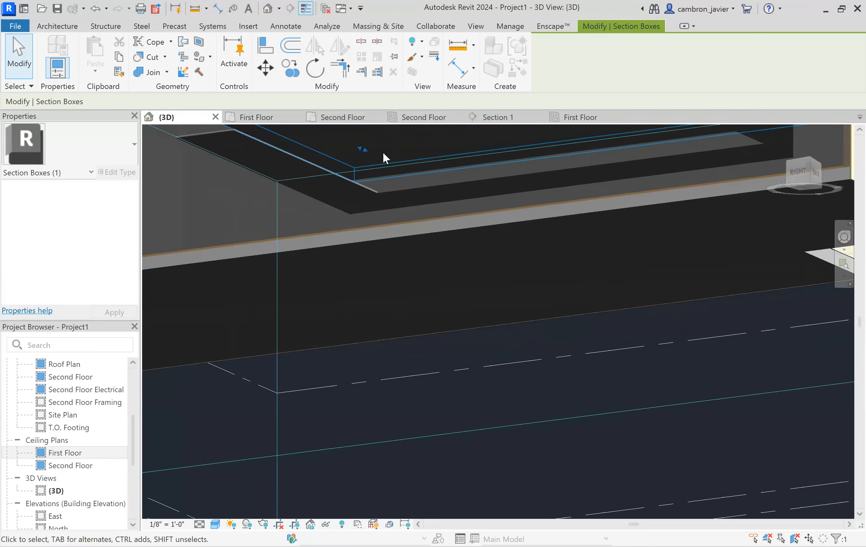
pyautogui.scroll(-3, 425, 183)
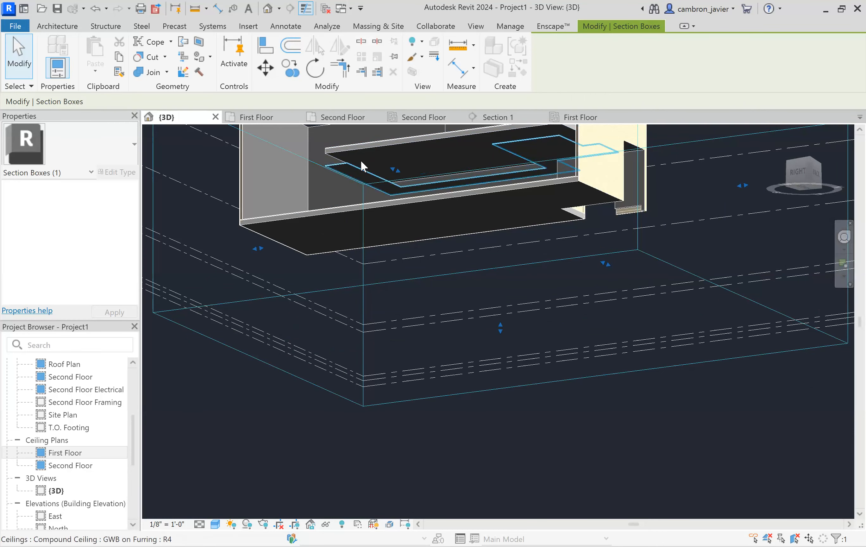
pyautogui.scroll(2, 360, 160)
pyautogui.scroll(3, 327, 154)
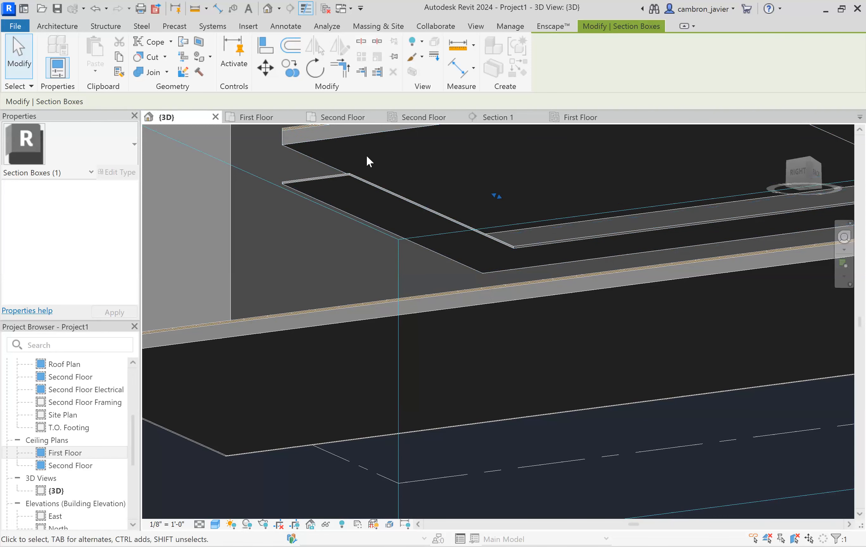
pyautogui.scroll(-4, 487, 233)
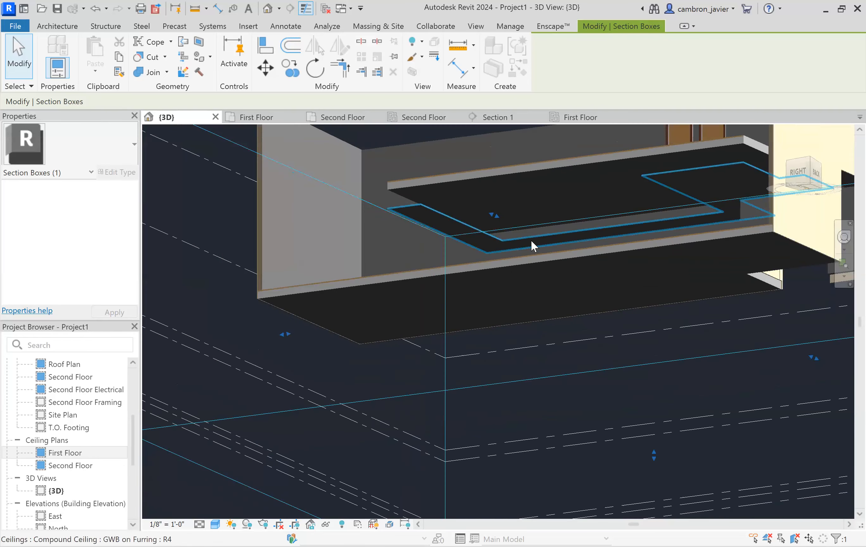
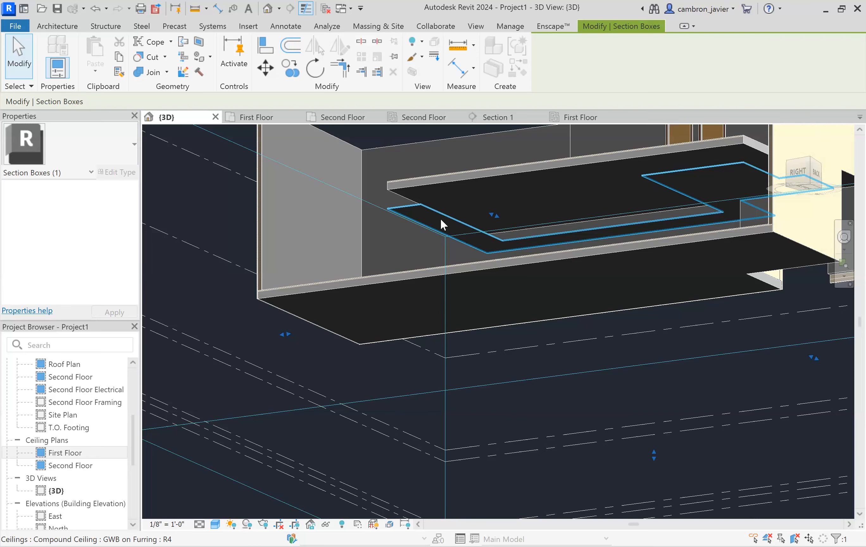
# - Open the first-floor ceiling plan and start a wall using the Interior - 4 1/2" Partition type
pyautogui.click(197, 180)
pyautogui.click(580, 117)
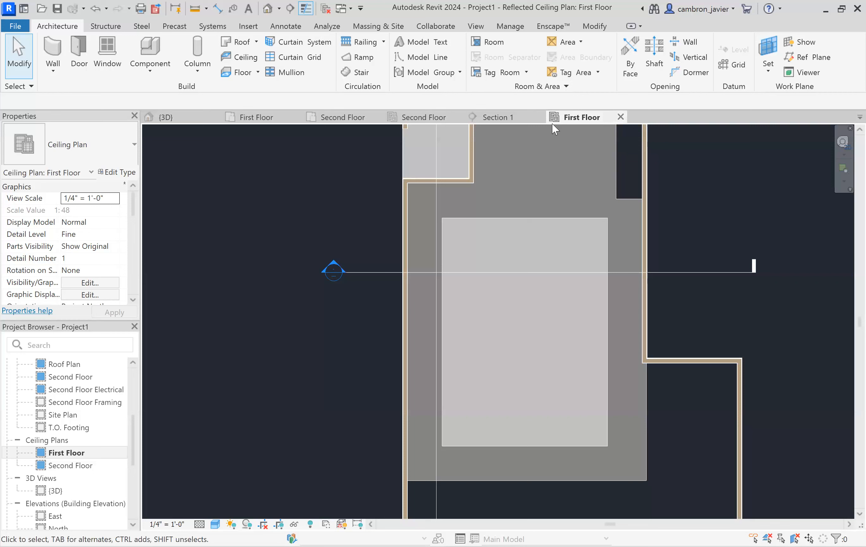
pyautogui.click(53, 51)
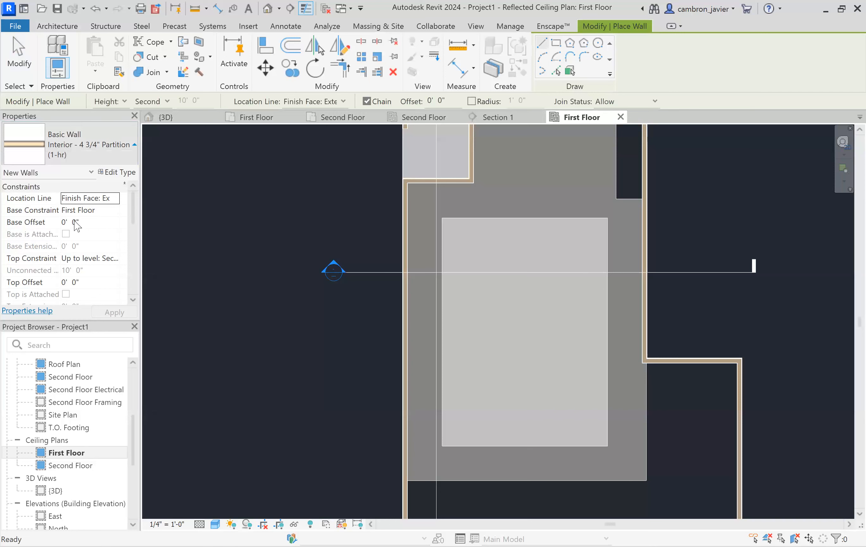
pyautogui.click(118, 144)
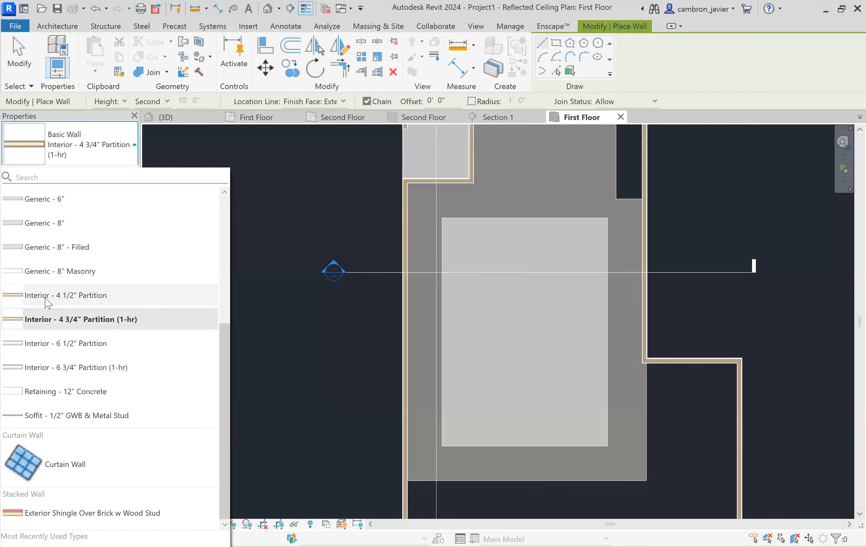
pyautogui.moveTo(47, 303)
pyautogui.click(48, 295)
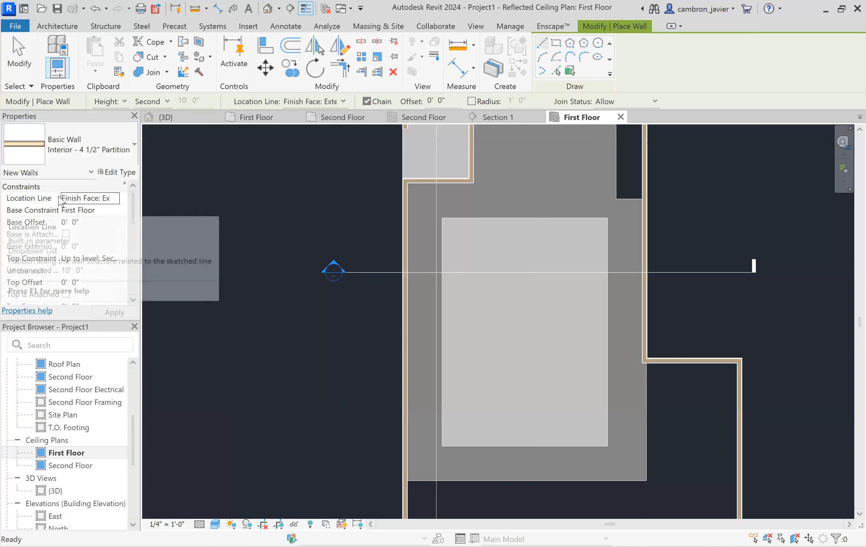
# - Set the wall's location line to Finish Face: Exterior, base offset to 7' 0", and top constraint up to Second Floor
pyautogui.click(114, 200)
pyautogui.click(114, 199)
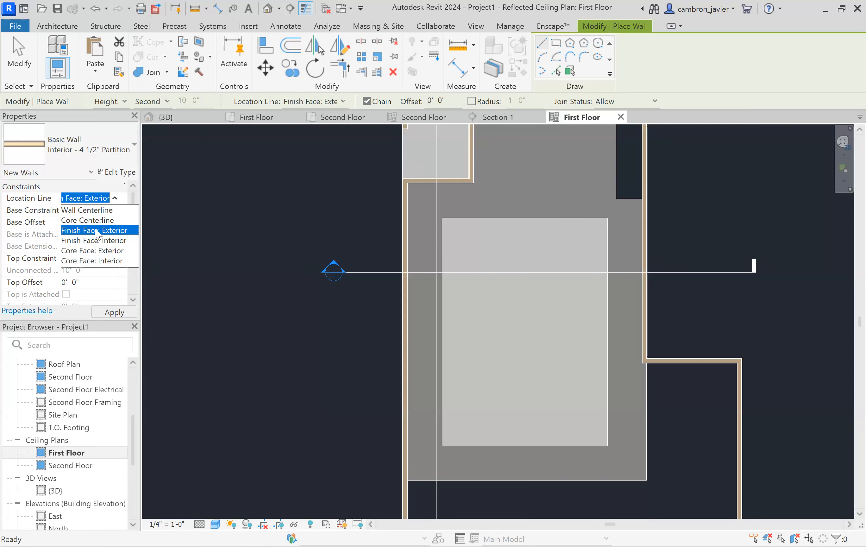
pyautogui.click(87, 231)
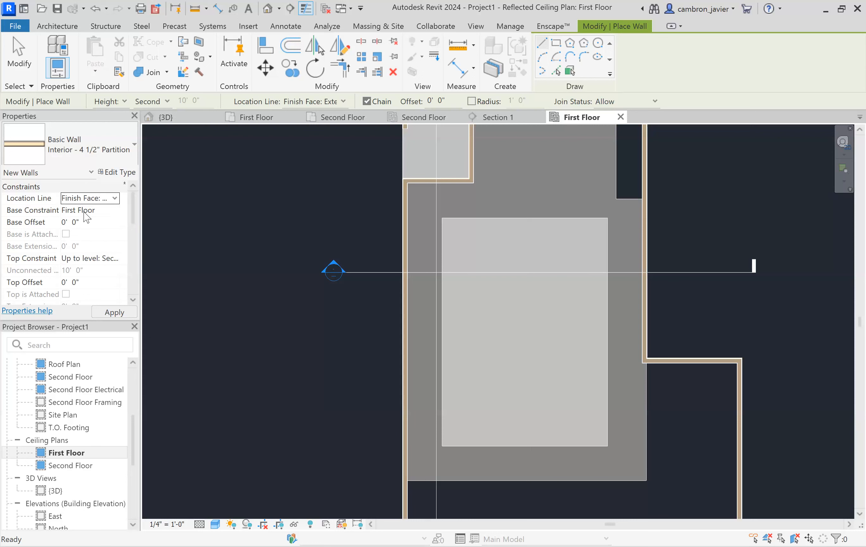
pyautogui.click(77, 222)
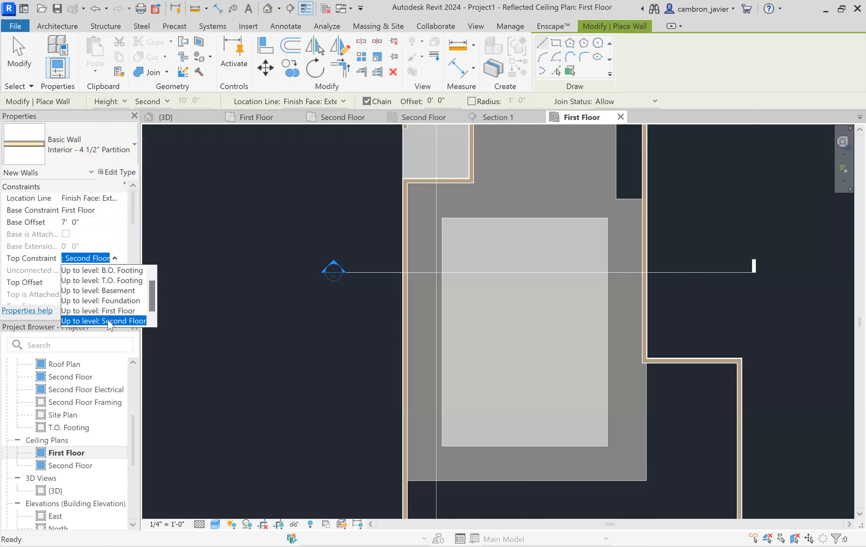
pyautogui.click(113, 320)
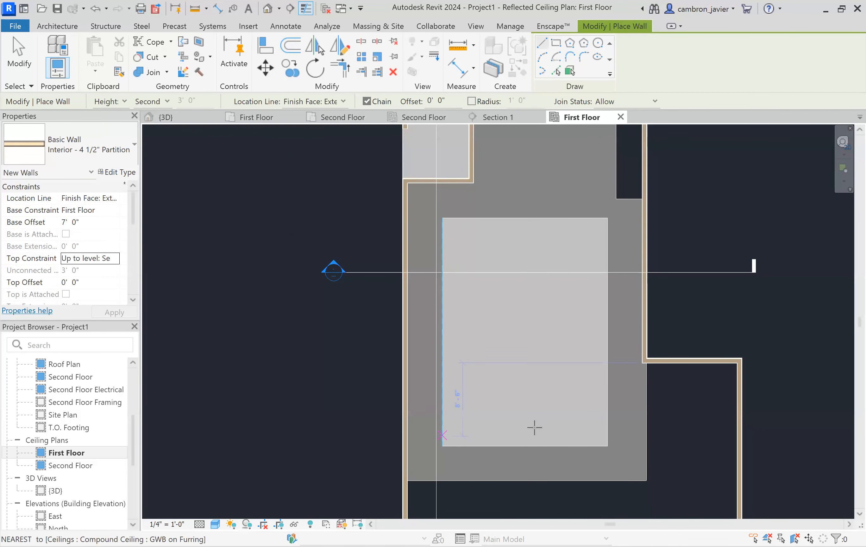
# - Draw partition walls around the perimeter of the rectangular ceiling opening
pyautogui.click(442, 445)
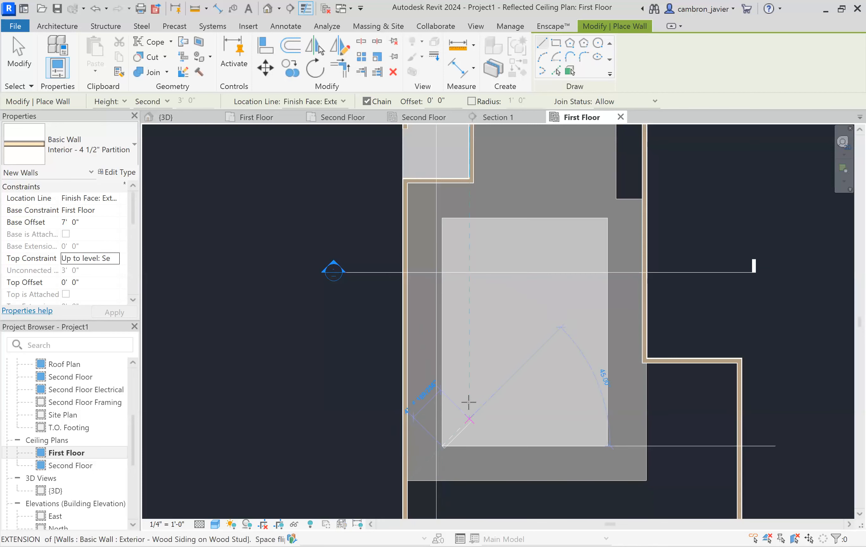
pyautogui.scroll(3, 448, 321)
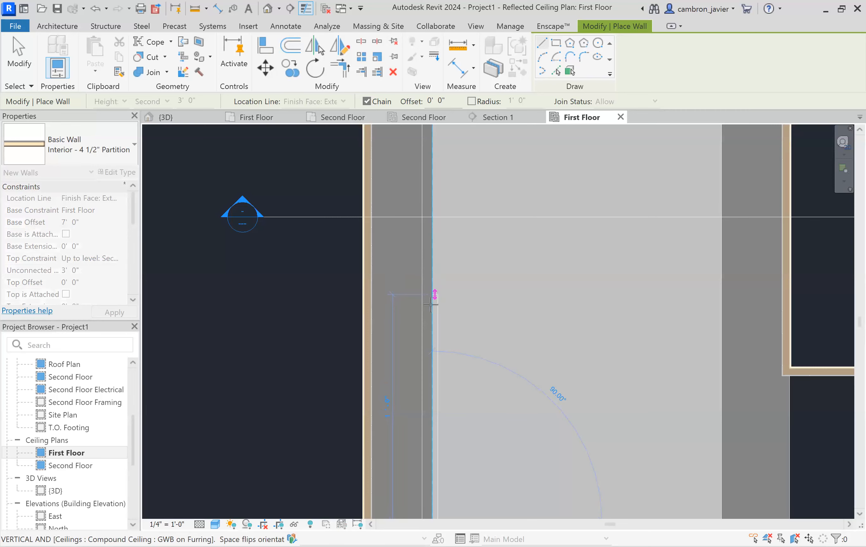
pyautogui.scroll(2, 431, 304)
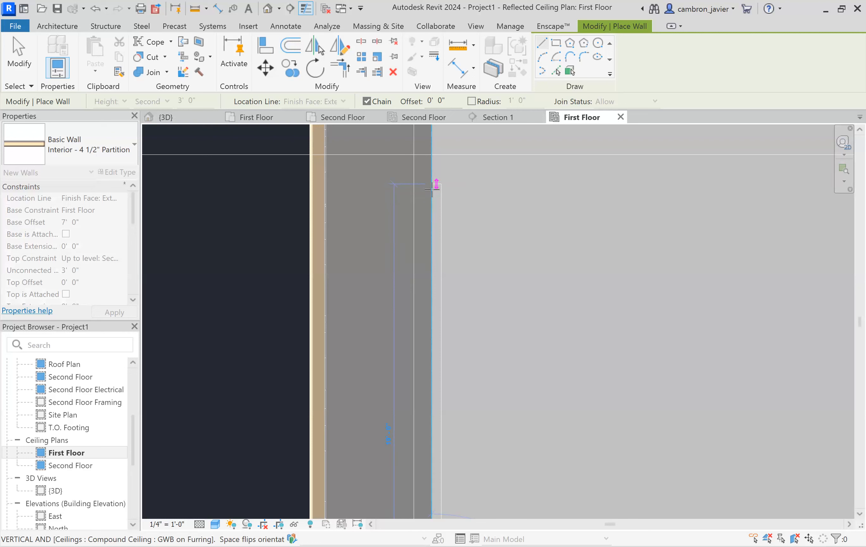
pyautogui.press('space')
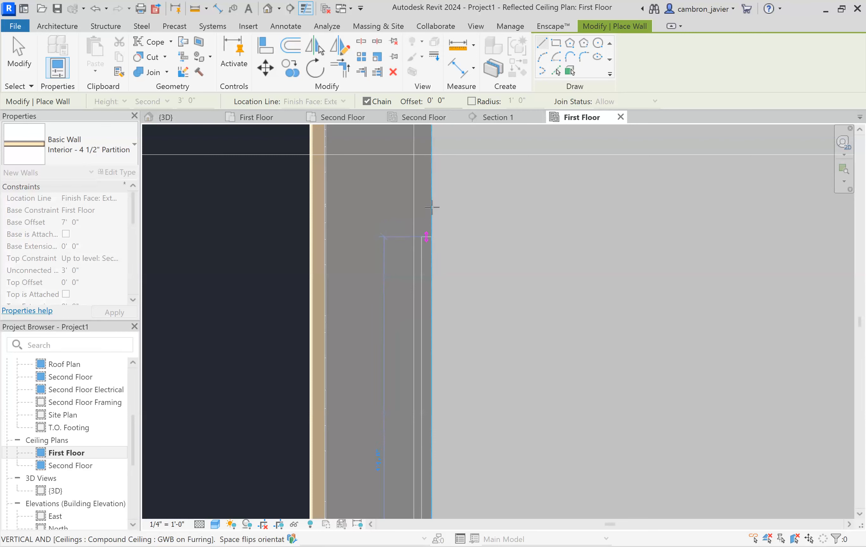
pyautogui.scroll(-5, 432, 208)
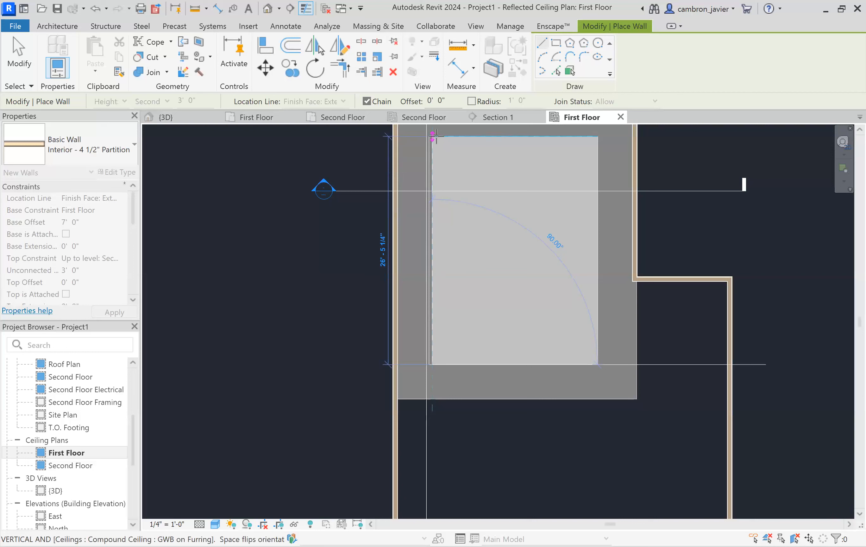
pyautogui.click(433, 137)
pyautogui.click(598, 137)
pyautogui.click(598, 363)
pyautogui.click(431, 364)
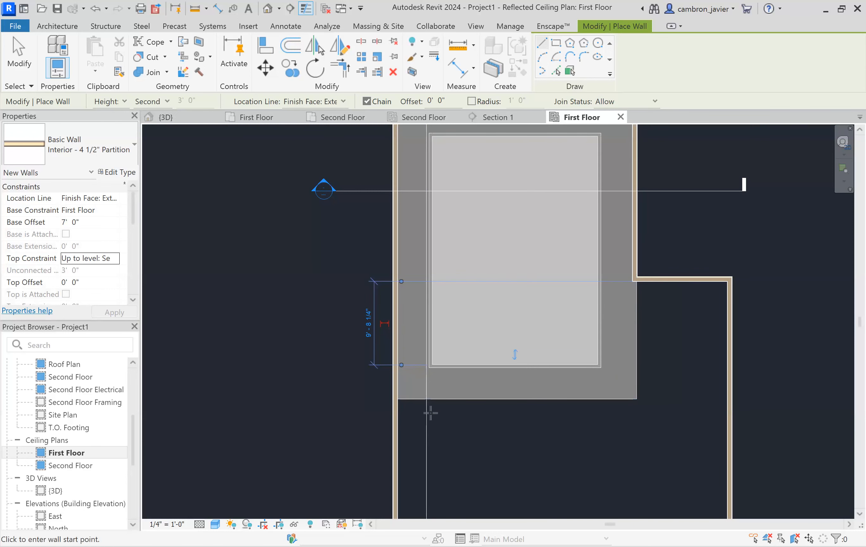
# - Draw partition walls along the lower and right edges of the surrounding ceiling, then undo them
pyautogui.click(397, 399)
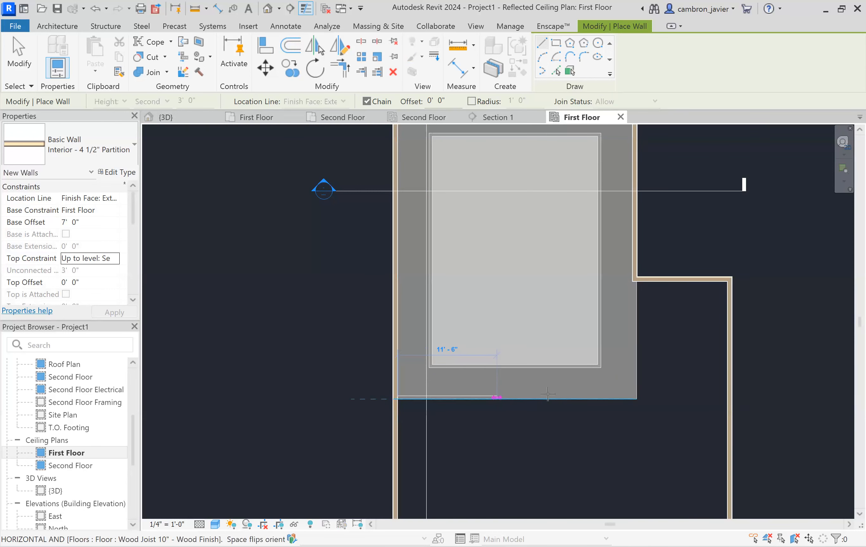
pyautogui.click(636, 399)
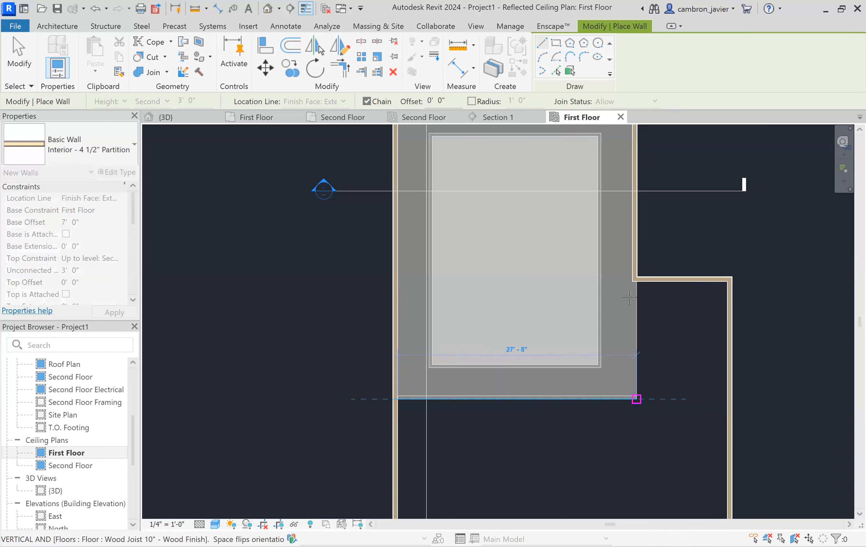
pyautogui.scroll(3, 636, 278)
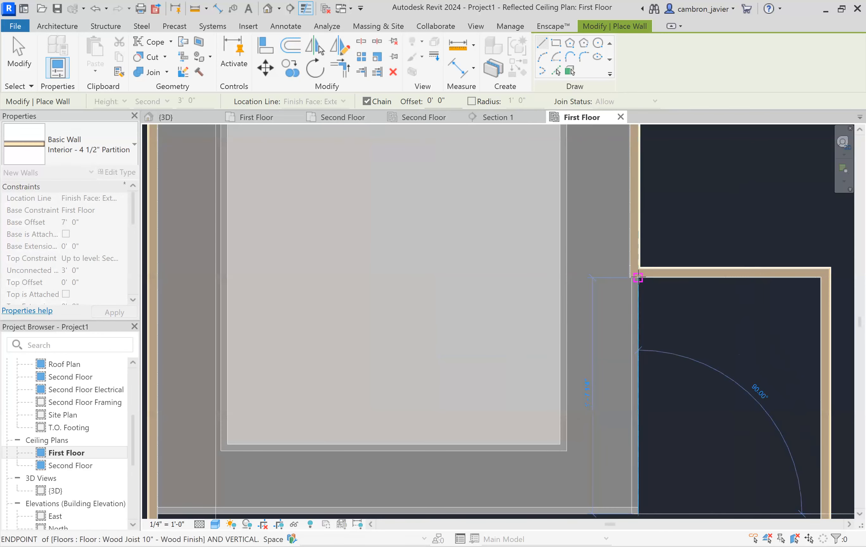
pyautogui.scroll(4, 635, 280)
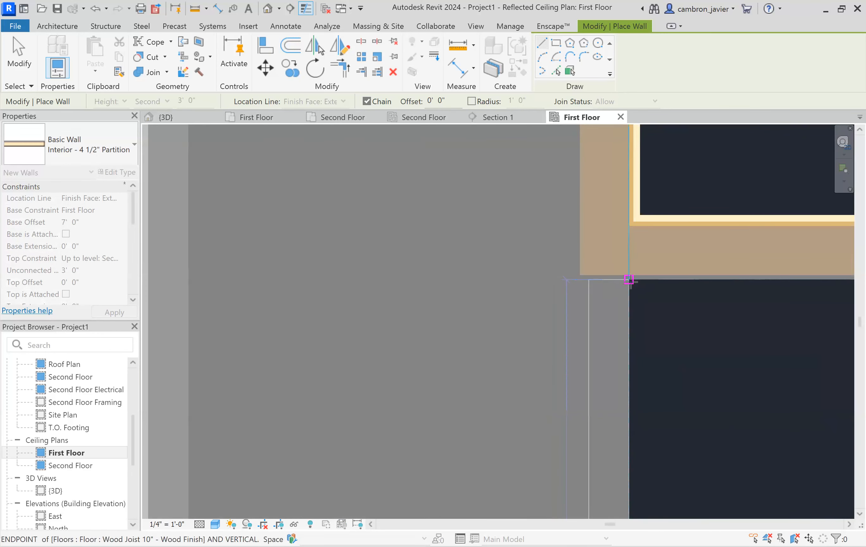
pyautogui.click(628, 280)
pyautogui.scroll(-2, 608, 372)
pyautogui.scroll(-5, 608, 390)
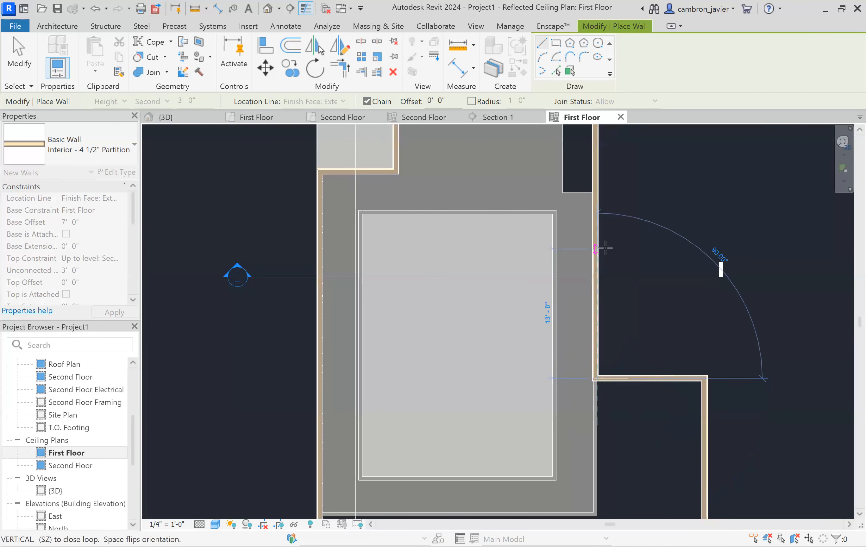
pyautogui.hotkey('ctrl', 'z')
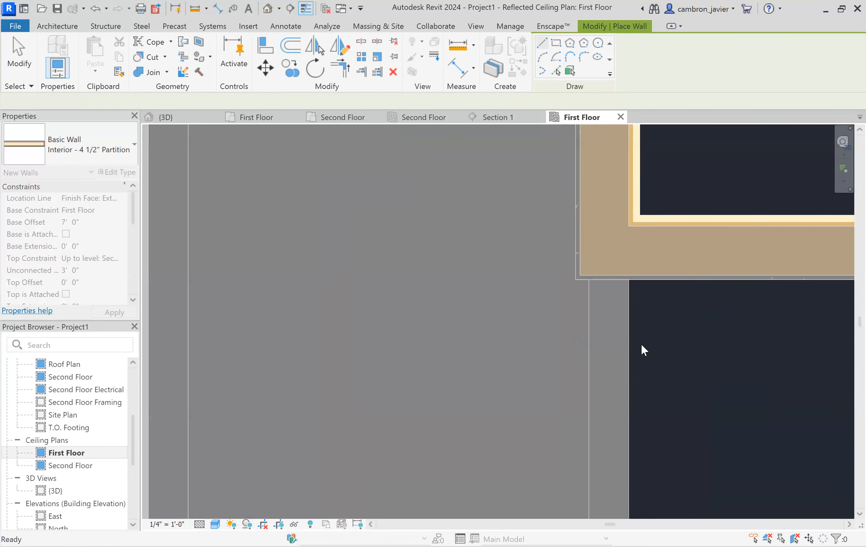
# - Draw partition walls along the stepped ceiling edge at the upper-right notch and finish the wall command
pyautogui.scroll(-5, 640, 343)
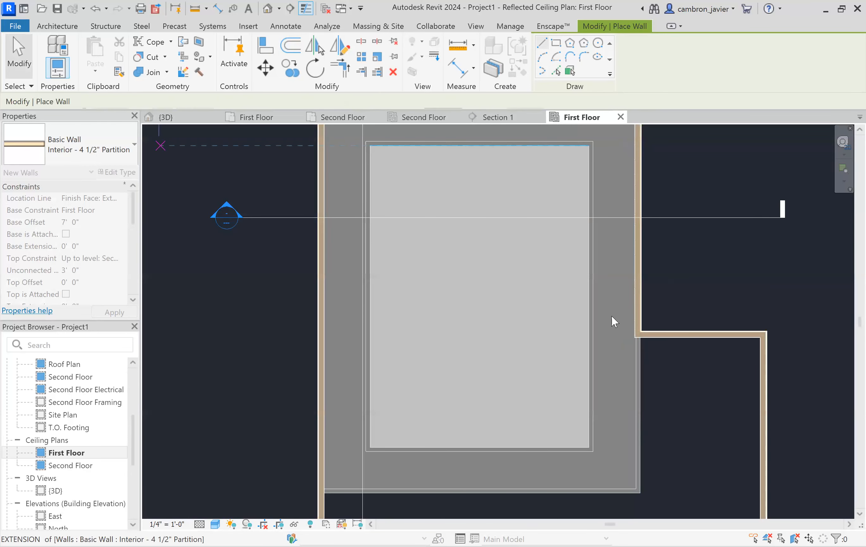
pyautogui.scroll(-4, 636, 193)
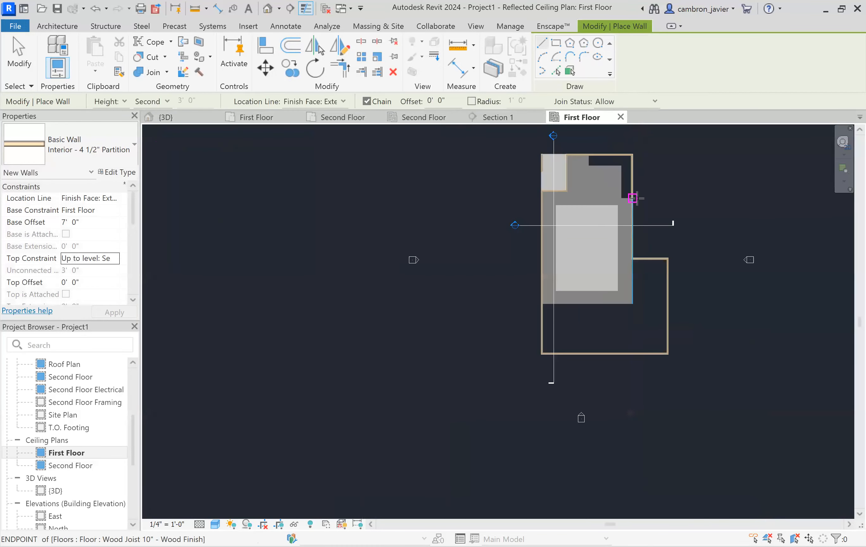
pyautogui.scroll(5, 637, 139)
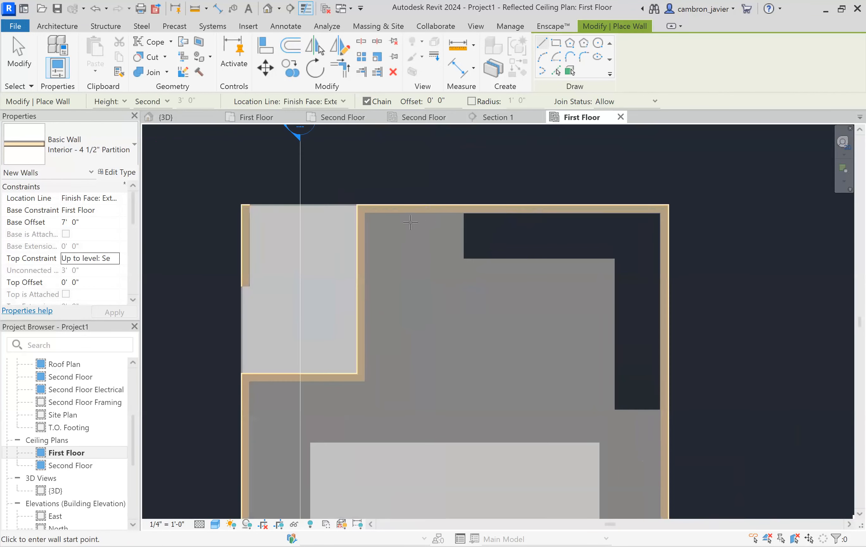
pyautogui.click(463, 213)
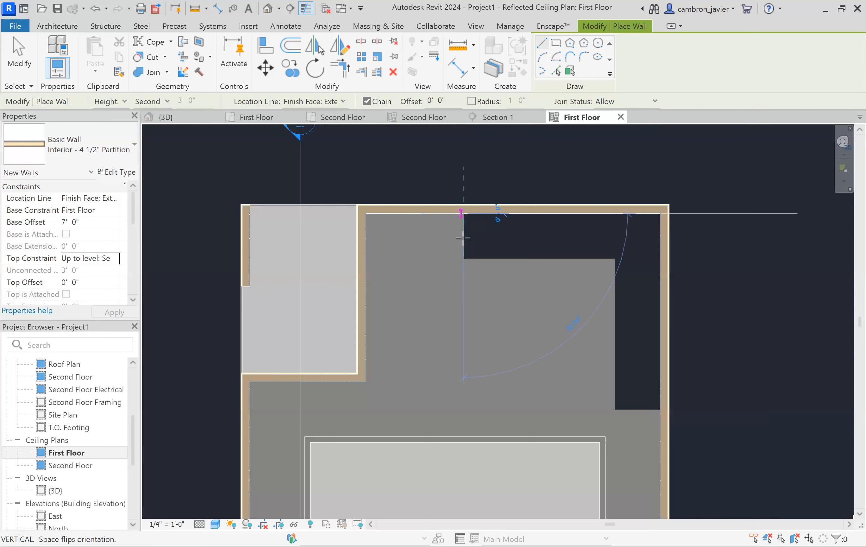
pyautogui.click(613, 259)
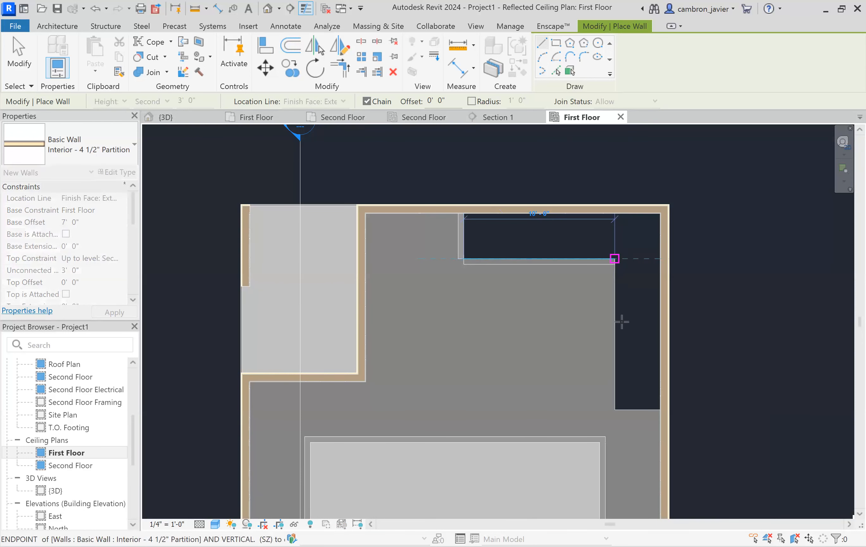
pyautogui.click(614, 409)
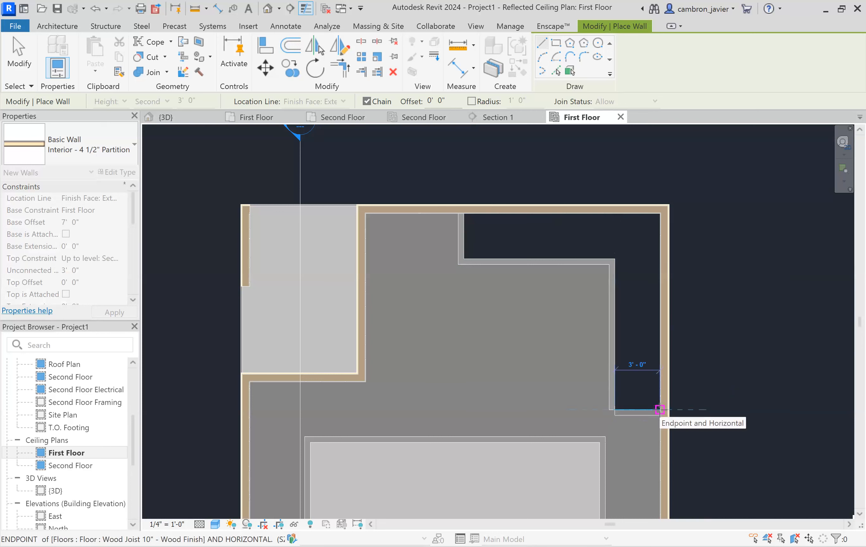
pyautogui.click(660, 409)
pyautogui.press('Escape')
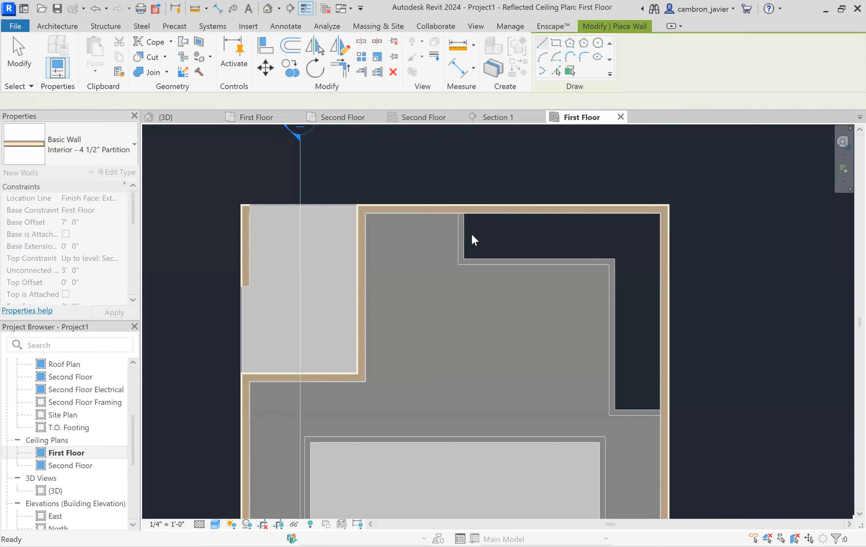
pyautogui.scroll(-3, 471, 233)
pyautogui.press('Escape')
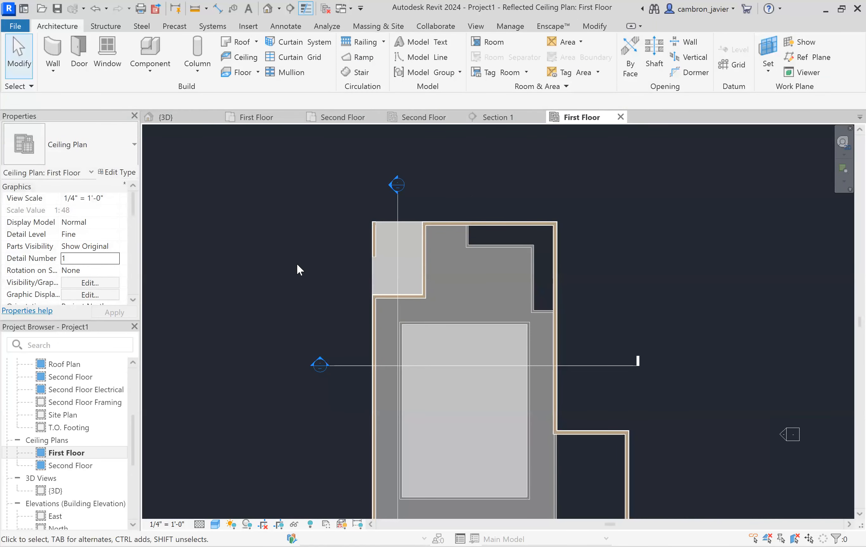
# - Open the 3D view and orbit and zoom around the section box to inspect the new soffit walls
pyautogui.click(180, 118)
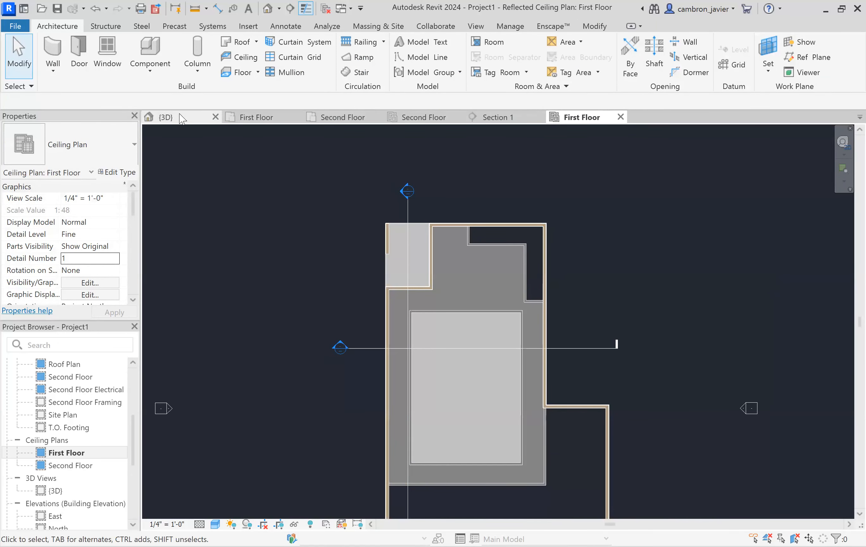
pyautogui.scroll(-3, 385, 243)
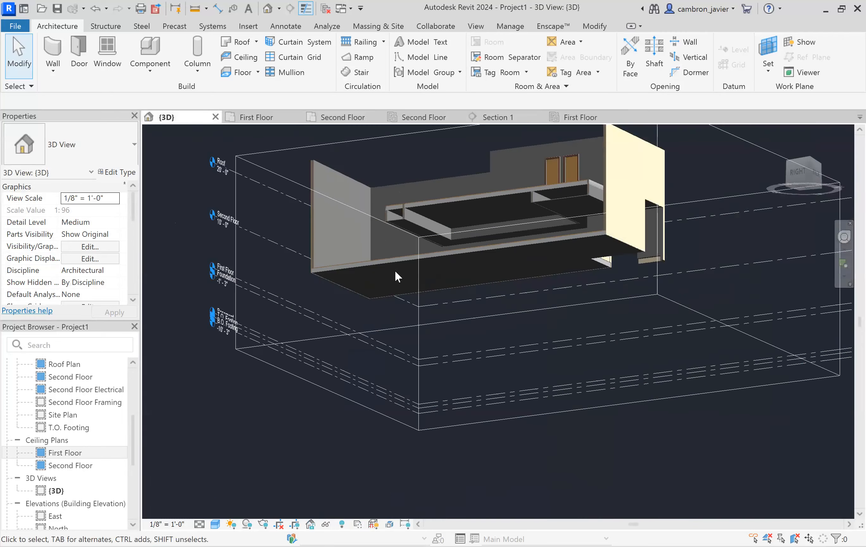
pyautogui.keyDown('shift'); pyautogui.moveTo(301, 231); pyautogui.dragTo(352, 322, button='middle'); pyautogui.keyUp('shift')
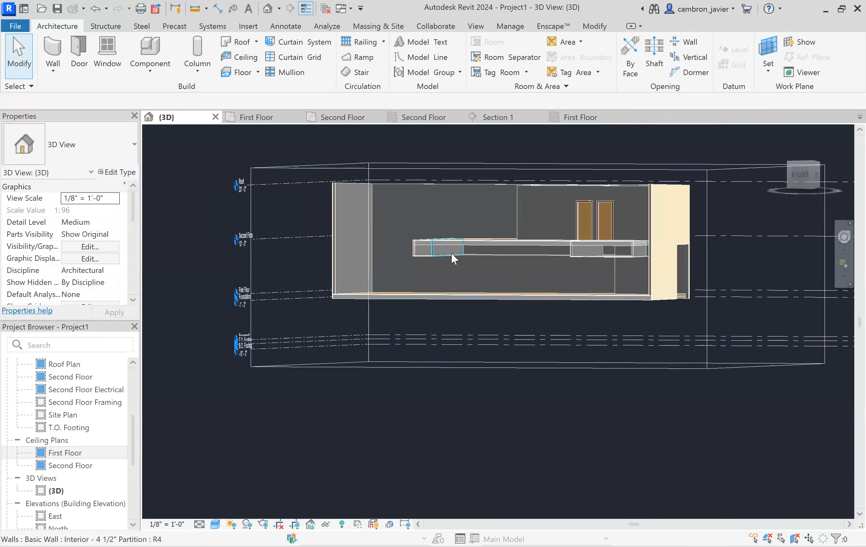
pyautogui.scroll(3, 481, 270)
pyautogui.moveTo(481, 270)
pyautogui.keyDown('shift'); pyautogui.mouseDown(button='middle')
pyautogui.moveTo(576, 282)
pyautogui.moveTo(493, 275)
pyautogui.mouseUp(button='middle'); pyautogui.keyUp('shift')
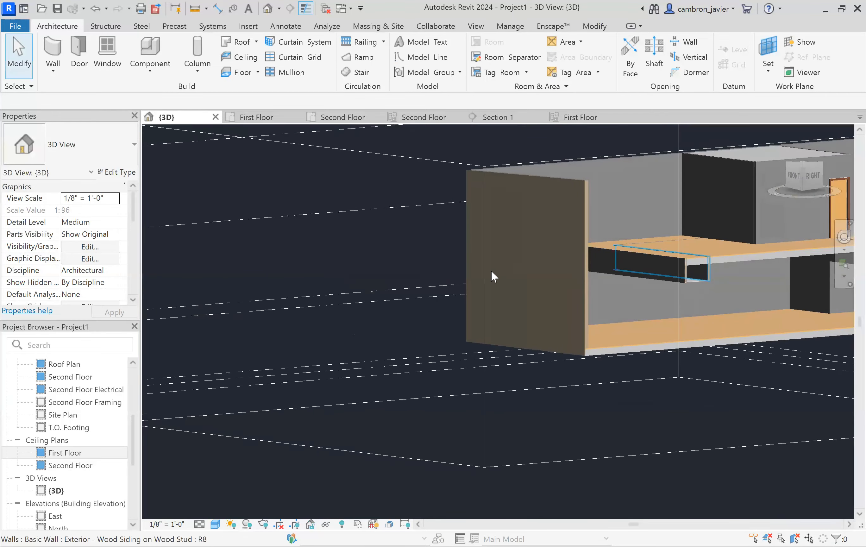
pyautogui.scroll(-3, 471, 299)
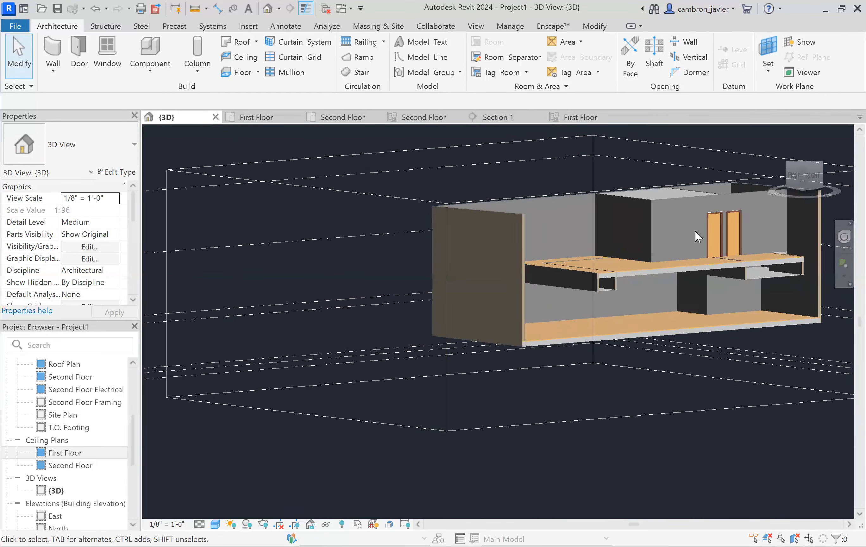
pyautogui.scroll(2, 694, 230)
pyautogui.scroll(3, 705, 253)
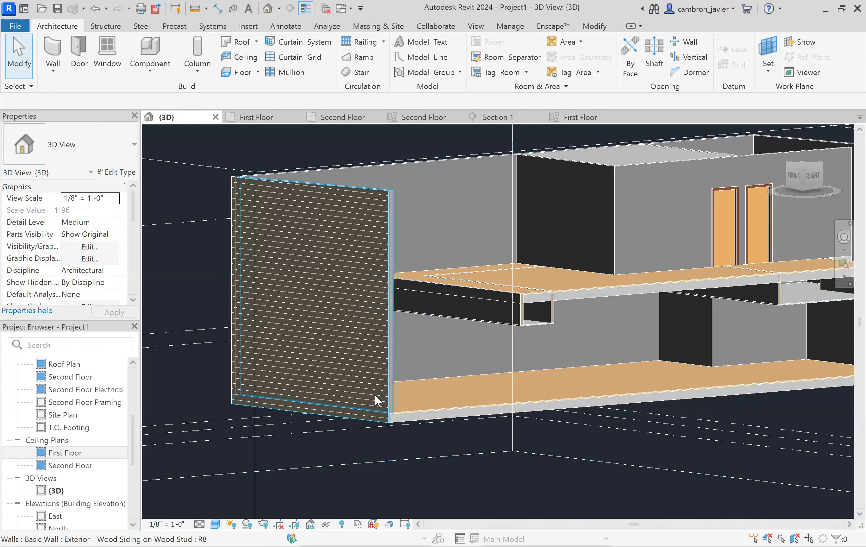
pyautogui.scroll(-2, 345, 278)
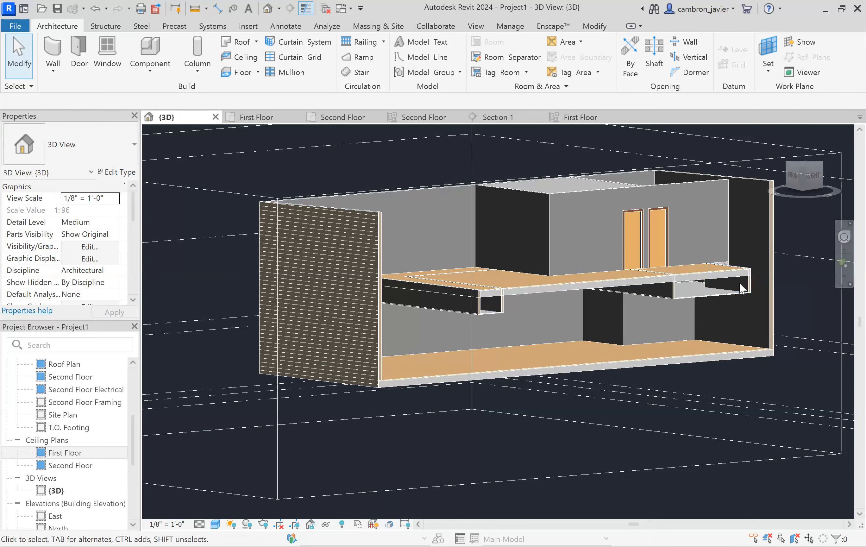
# - Zoom in on the soffit at the ceiling opening in 3D and select one of its partition walls to inspect
pyautogui.scroll(2, 498, 299)
pyautogui.scroll(5, 496, 299)
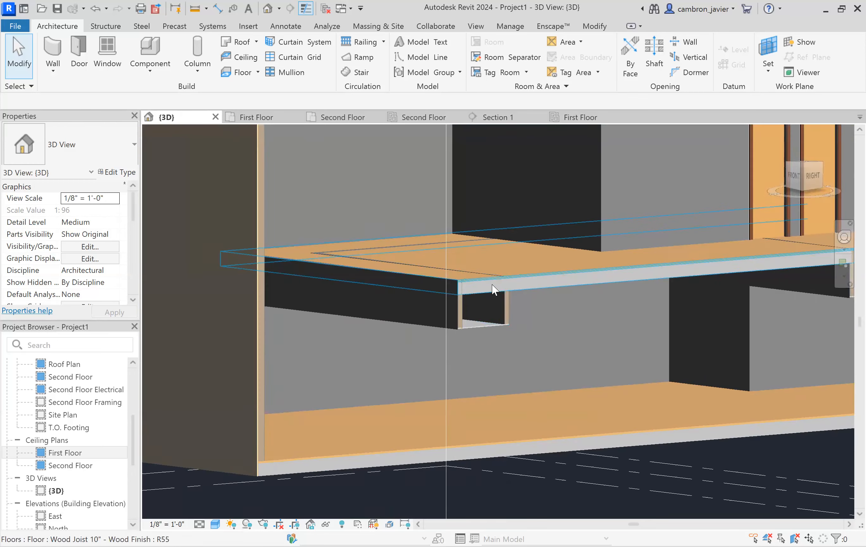
pyautogui.scroll(3, 492, 284)
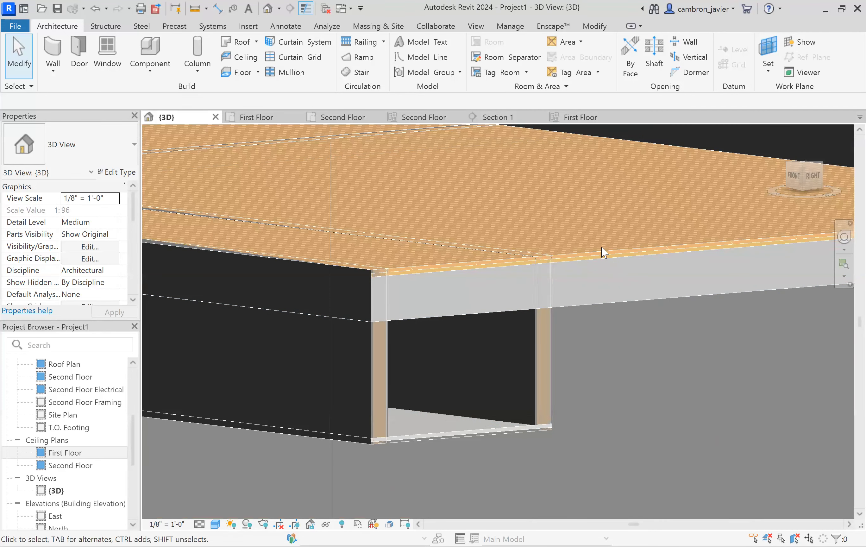
pyautogui.click(546, 322)
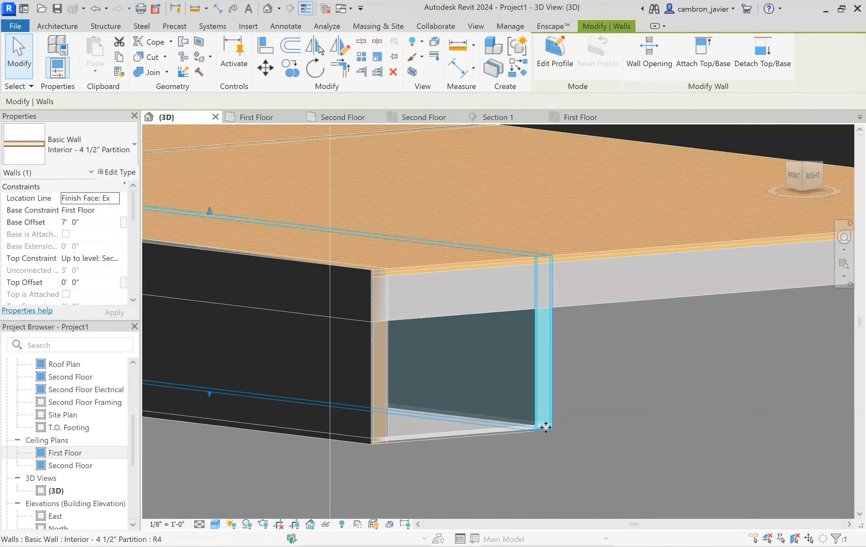
pyautogui.scroll(3, 545, 427)
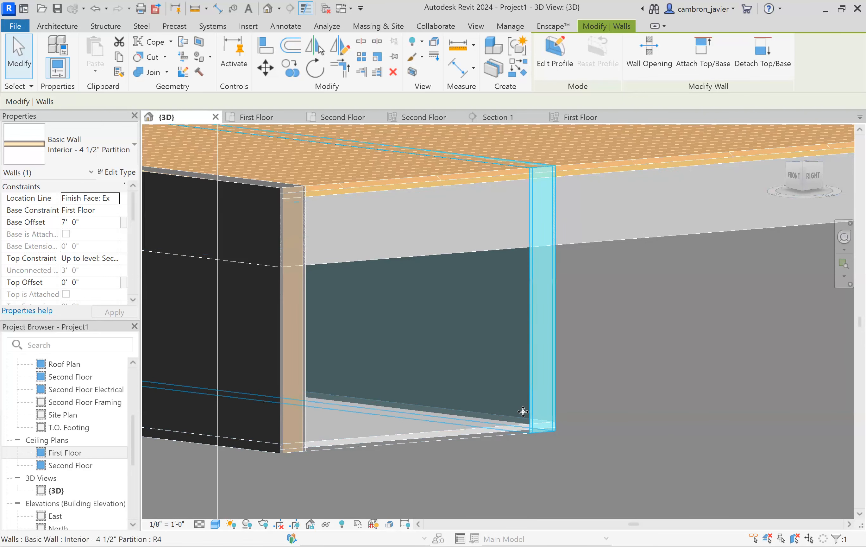
pyautogui.scroll(-5, 522, 412)
pyautogui.scroll(-5, 523, 395)
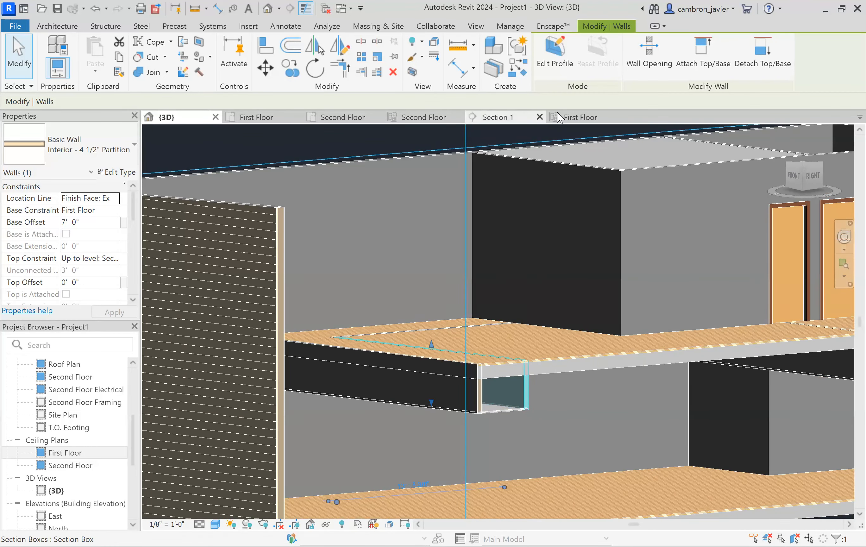
# - Switch to the first floor ceiling plan and open Section 1 from its section head
pyautogui.click(567, 118)
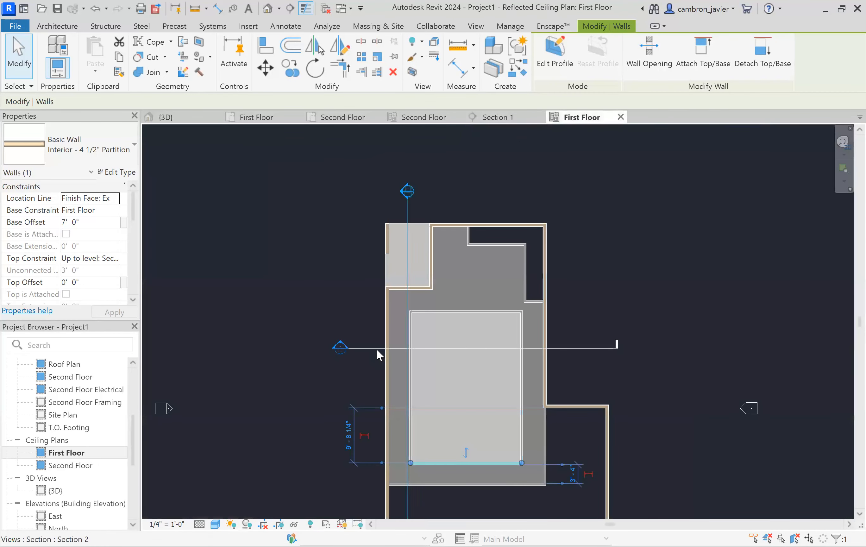
pyautogui.click(335, 292)
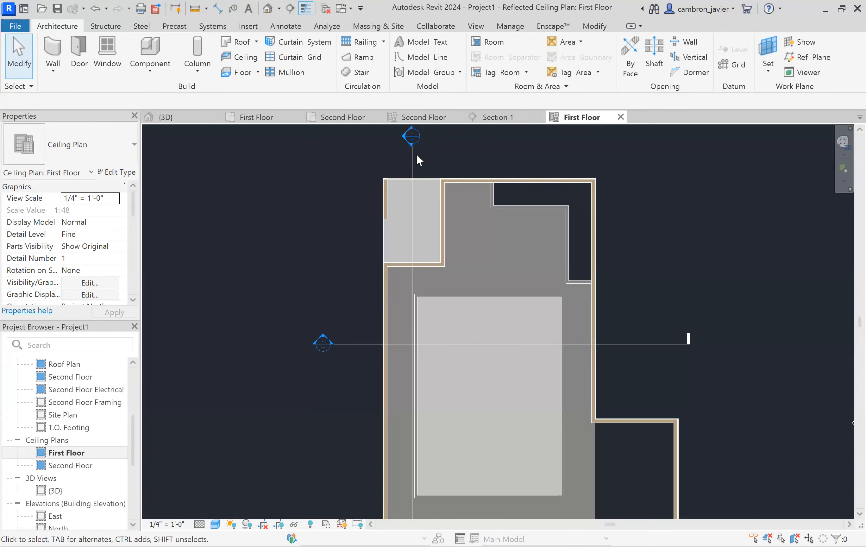
pyautogui.click(411, 154)
pyautogui.moveTo(470, 161); pyautogui.dragTo(476, 160)
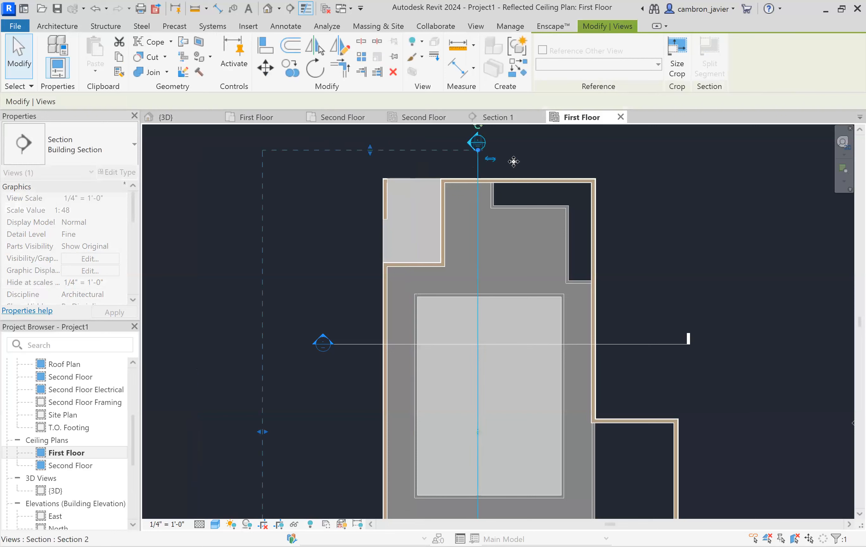
pyautogui.press('Escape')
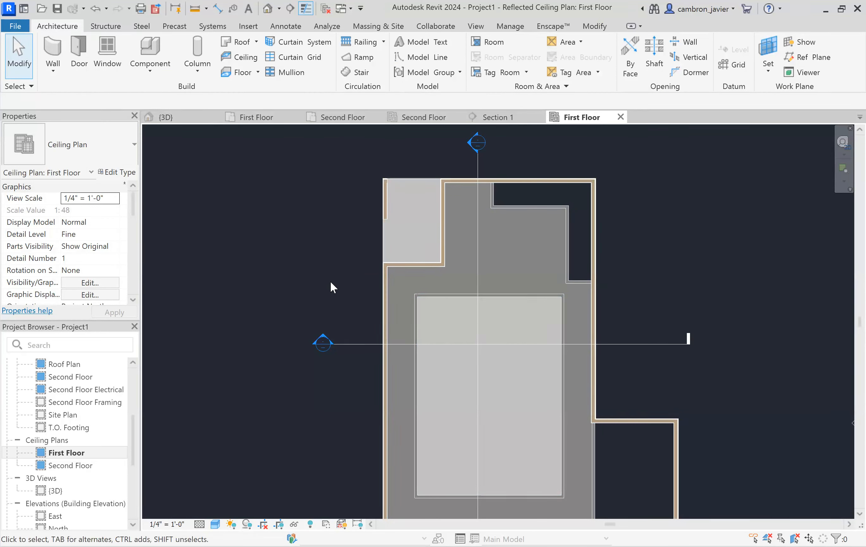
pyautogui.scroll(-2, 330, 281)
pyautogui.scroll(2, 345, 397)
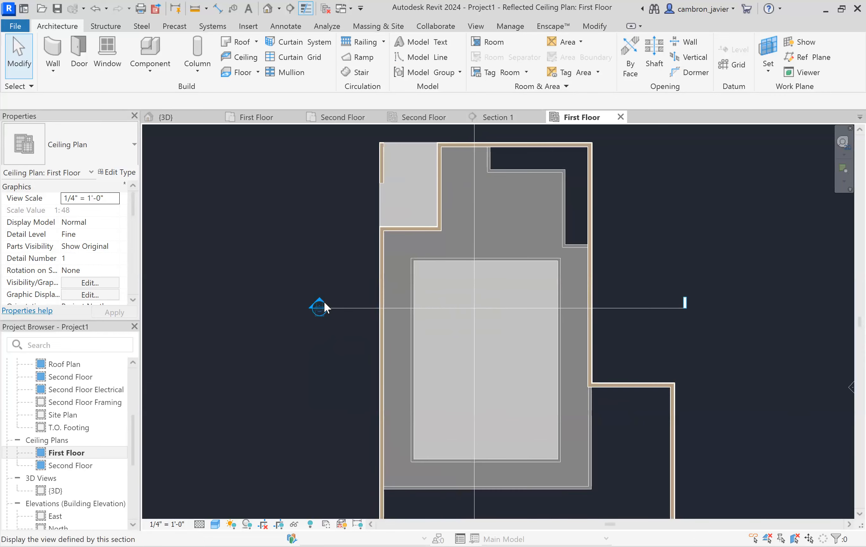
pyautogui.doubleClick(321, 301)
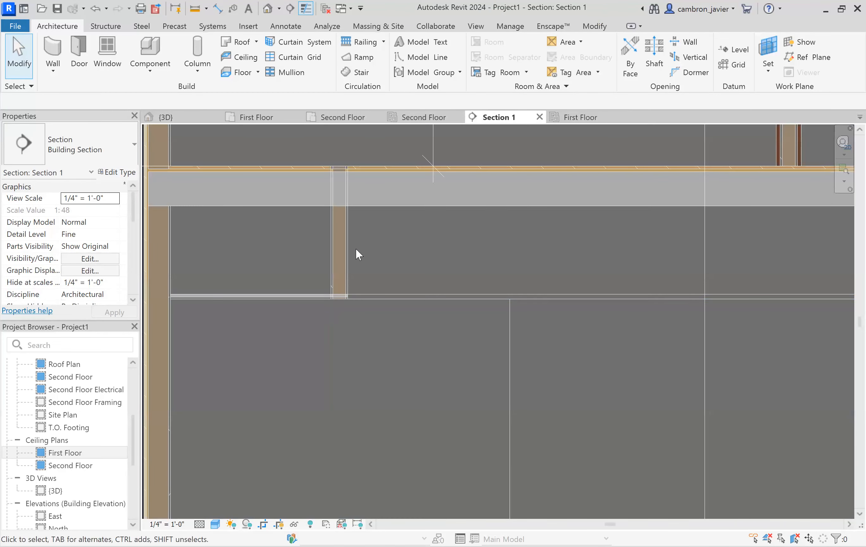
# - Drag the soffit wall's bottom and top ends in the section to a base offset of 7' 1 1/4" and top offset of -0' 10 3/4"
pyautogui.click(344, 249)
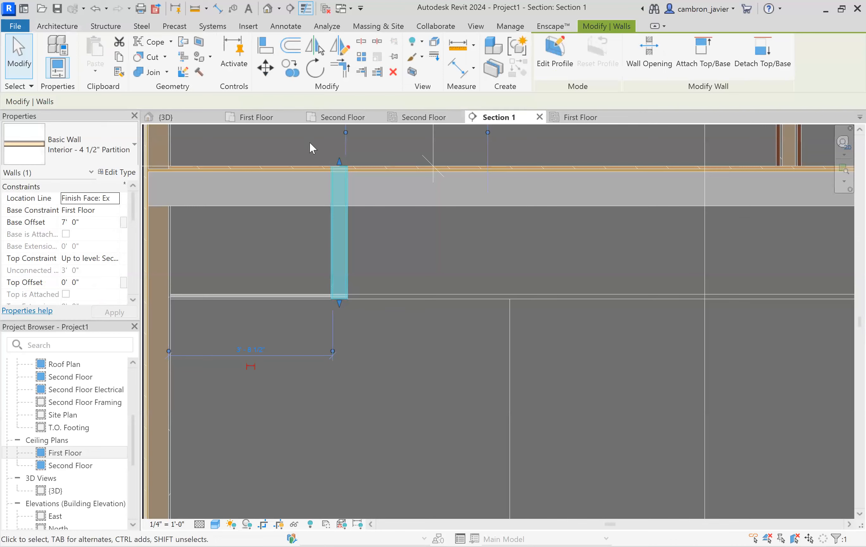
pyautogui.scroll(1, 322, 140)
pyautogui.scroll(1, 349, 286)
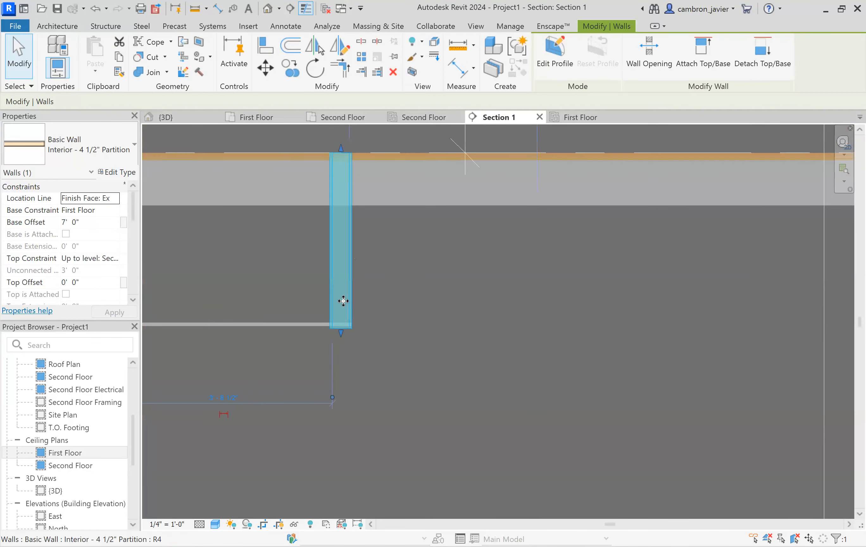
pyautogui.scroll(3, 343, 301)
pyautogui.moveTo(339, 352)
pyautogui.mouseDown()
pyautogui.moveTo(338, 338)
pyautogui.moveTo(344, 355)
pyautogui.mouseUp()
pyautogui.scroll(-4, 343, 357)
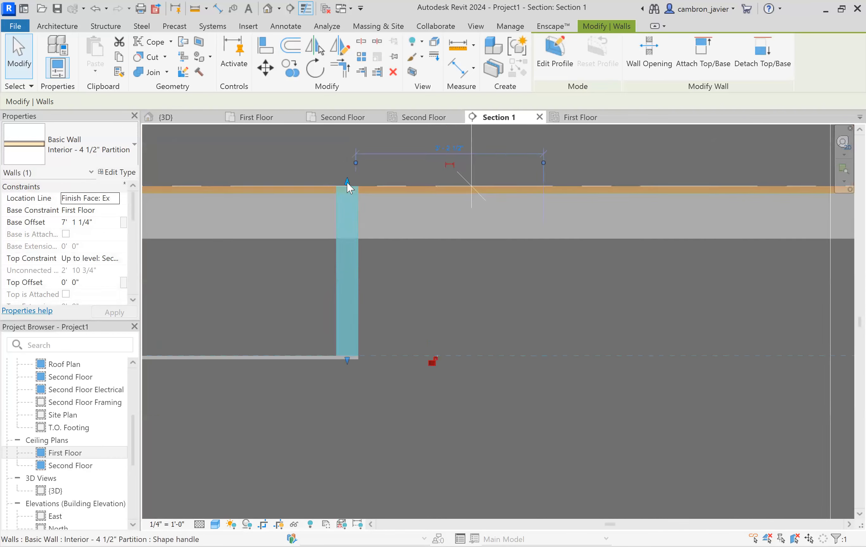
pyautogui.scroll(2, 347, 184)
pyautogui.moveTo(344, 182); pyautogui.dragTo(358, 263)
pyautogui.scroll(-4, 427, 347)
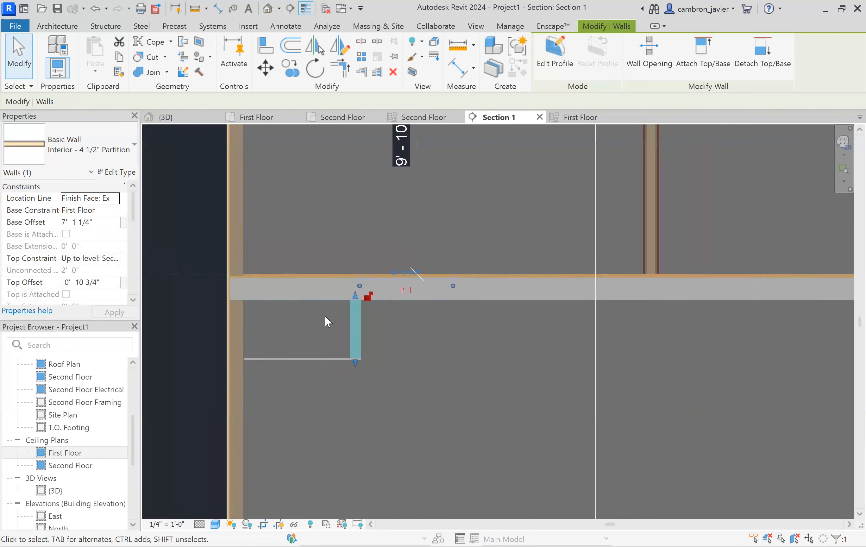
pyautogui.scroll(-3, 334, 315)
# - Examine the section around the soffit walls and the adjusted wall's base and top offset values
pyautogui.click(353, 304)
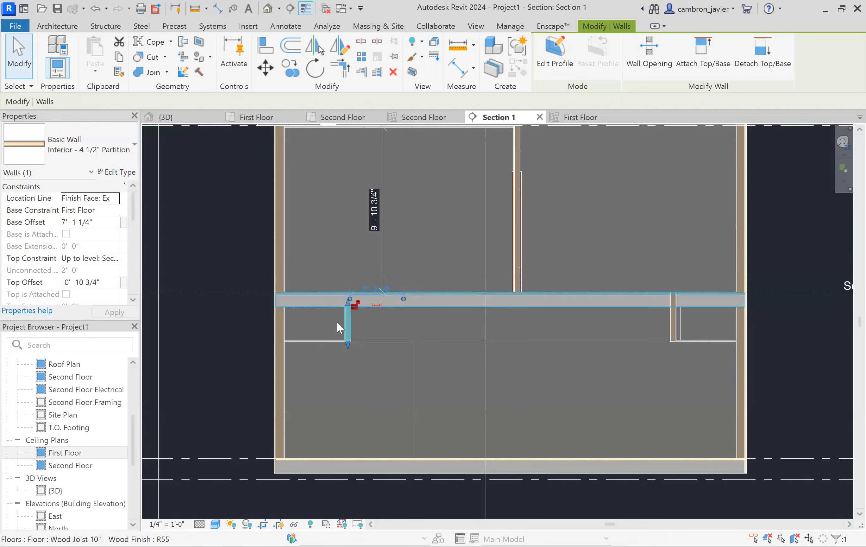
pyautogui.scroll(3, 666, 311)
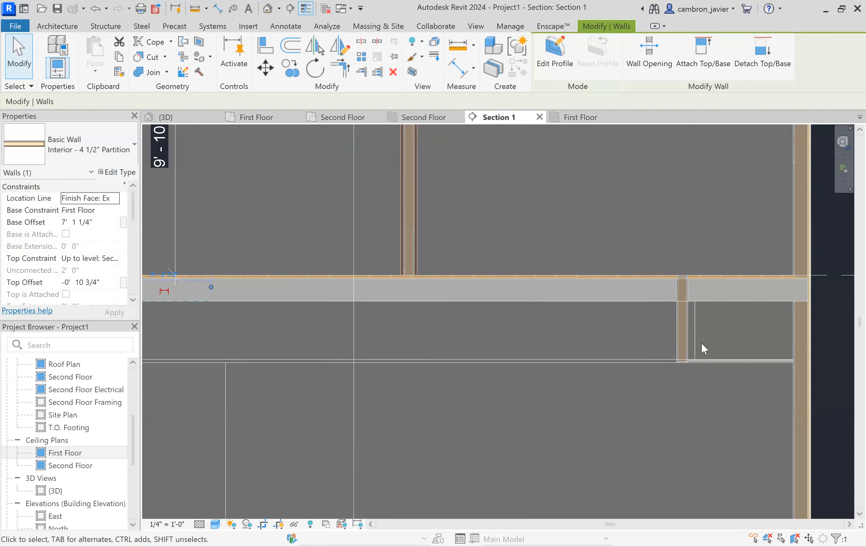
pyautogui.scroll(-3, 660, 362)
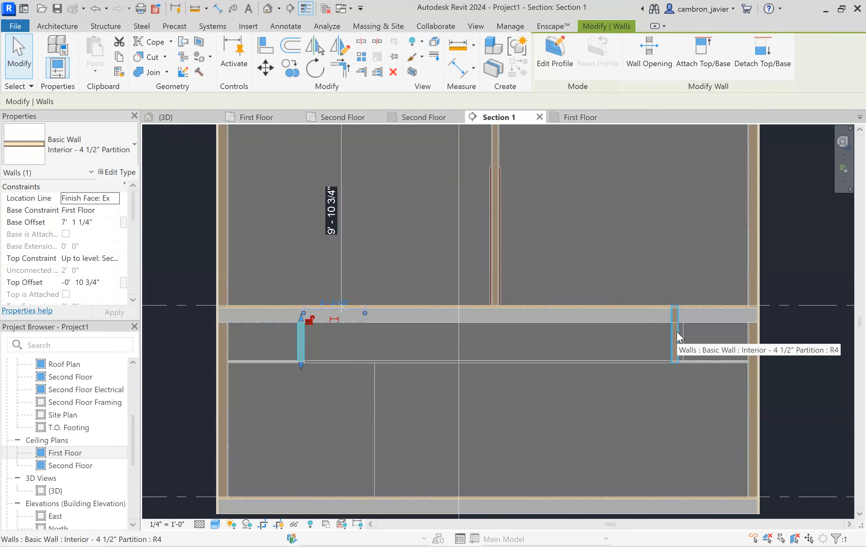
pyautogui.scroll(4, 279, 335)
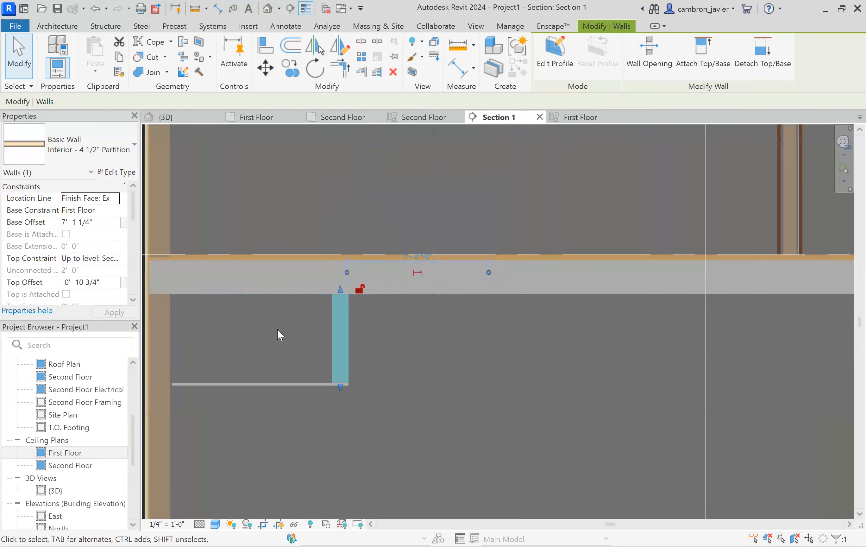
pyautogui.scroll(-2, 347, 328)
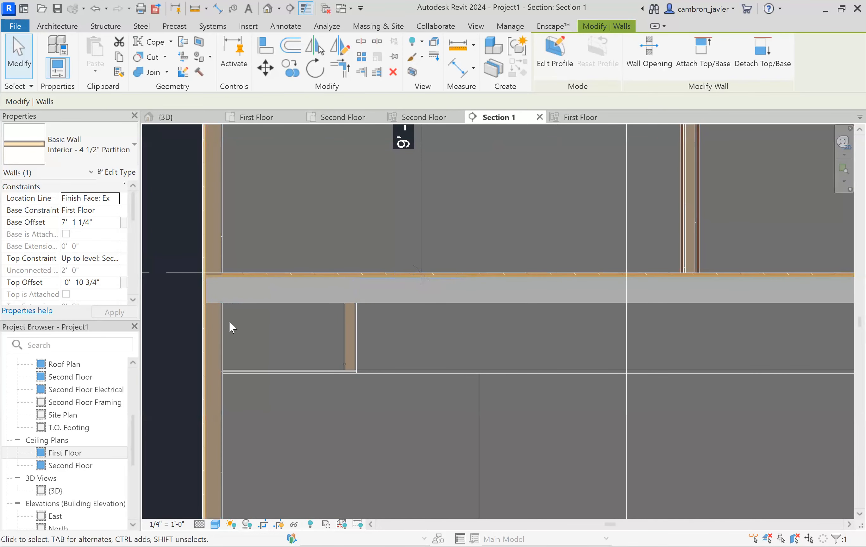
pyautogui.click(347, 327)
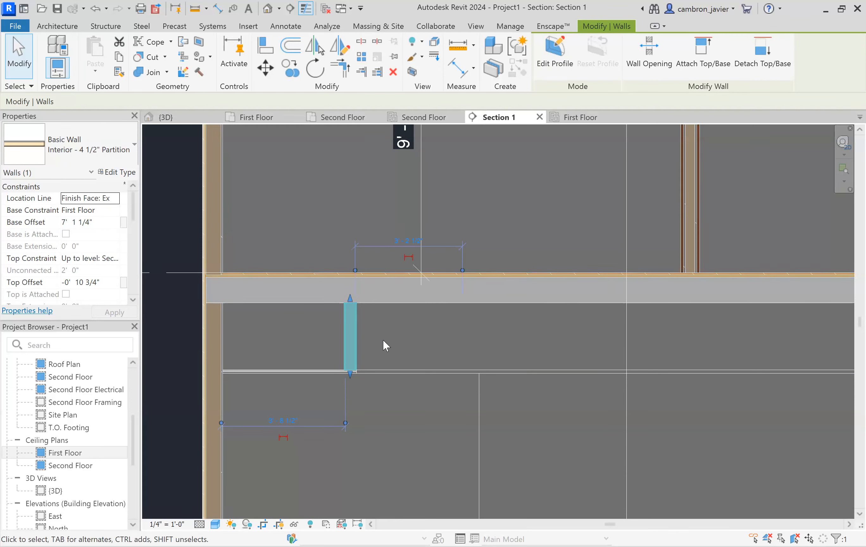
pyautogui.scroll(2, 313, 359)
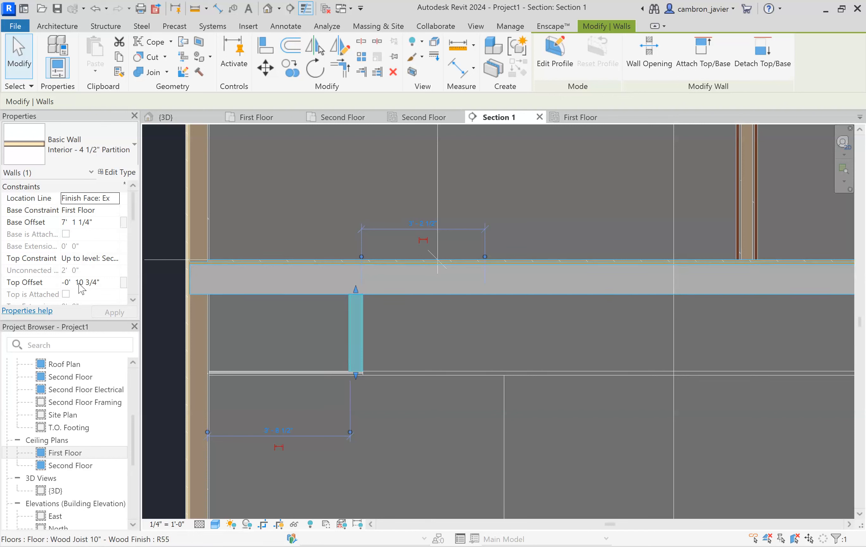
pyautogui.click(94, 223)
pyautogui.click(100, 224)
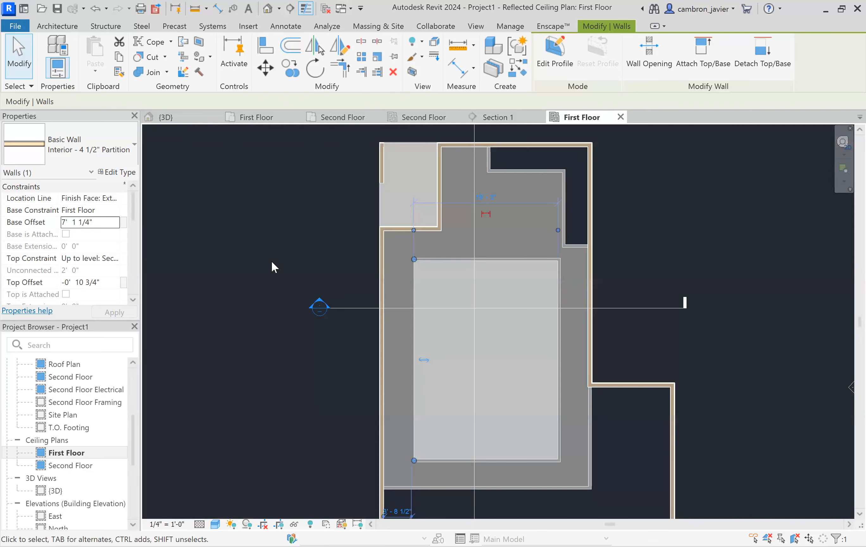
# - Select all nine soffit partition walls in the ceiling plan and set their base offset to 7' 1 1/4" and top offset to -0' 10 3/4"
pyautogui.click(271, 259)
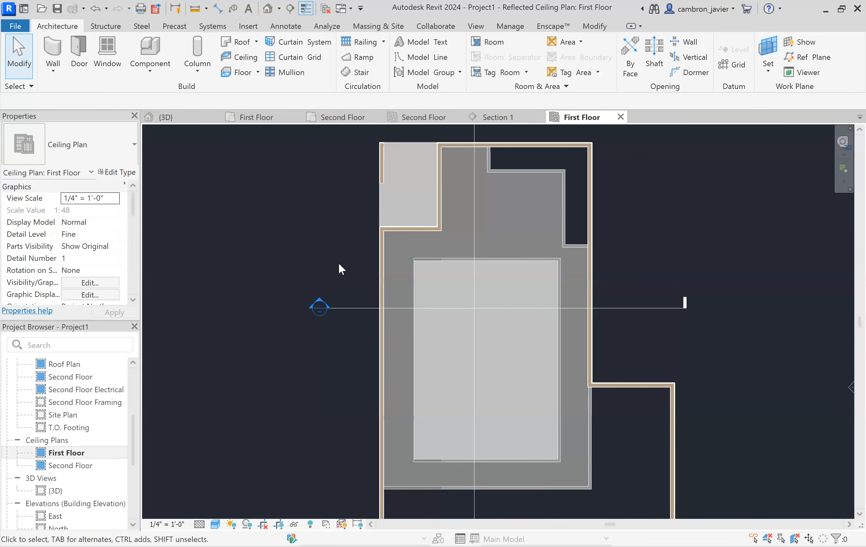
pyautogui.click(508, 259)
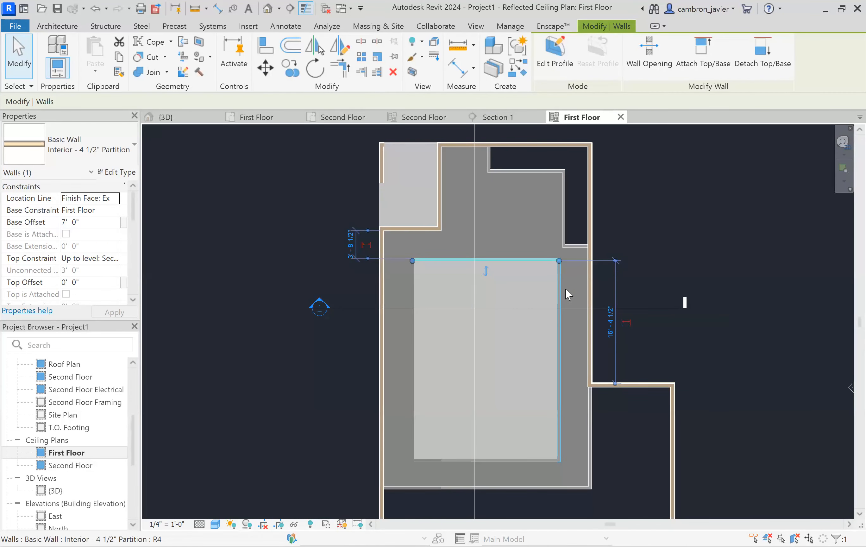
pyautogui.keyDown('ctrl'); pyautogui.click(558, 313); pyautogui.keyUp('ctrl')
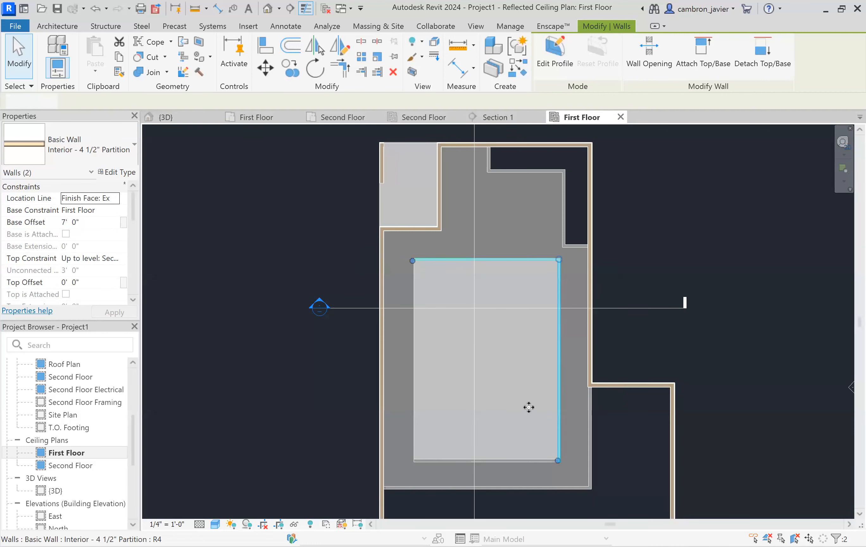
pyautogui.keyDown('ctrl'); pyautogui.click(516, 460); pyautogui.keyUp('ctrl')
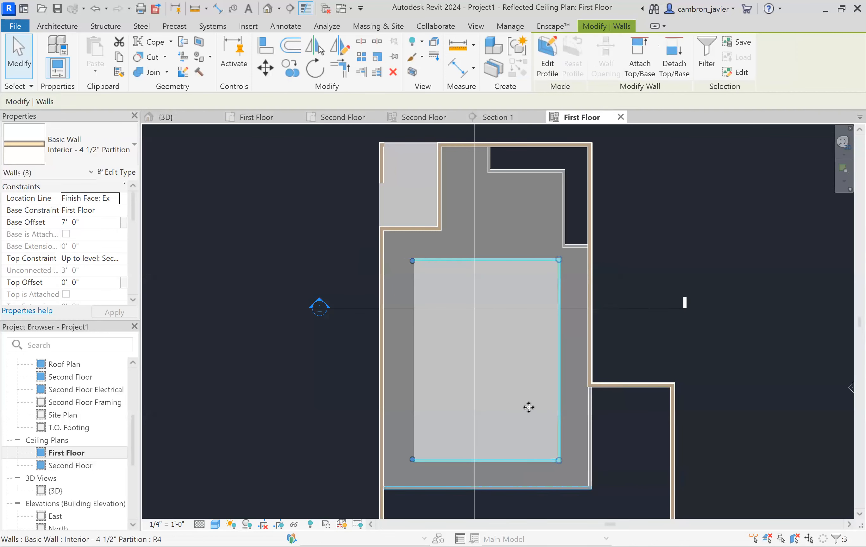
pyautogui.keyDown('ctrl'); pyautogui.click(590, 412); pyautogui.keyUp('ctrl')
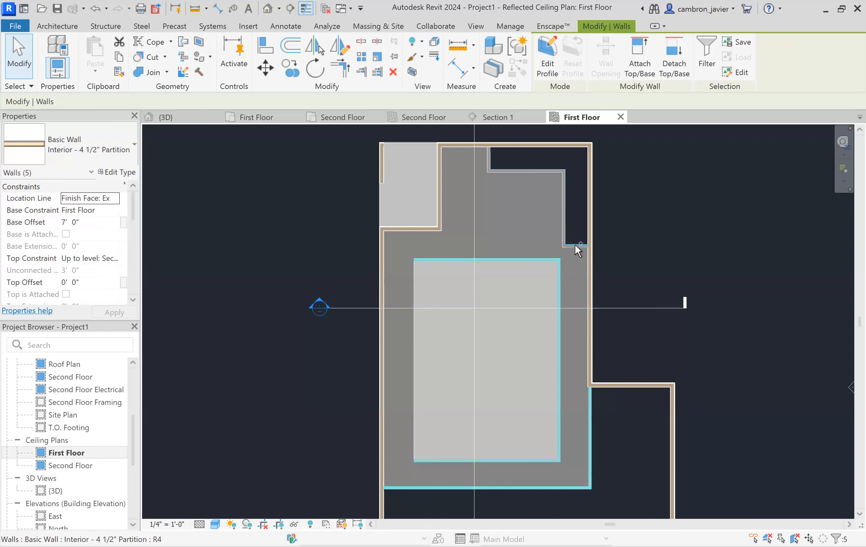
pyautogui.keyDown('ctrl'); pyautogui.click(564, 219); pyautogui.keyUp('ctrl')
pyautogui.keyDown('ctrl'); pyautogui.click(550, 171); pyautogui.keyUp('ctrl')
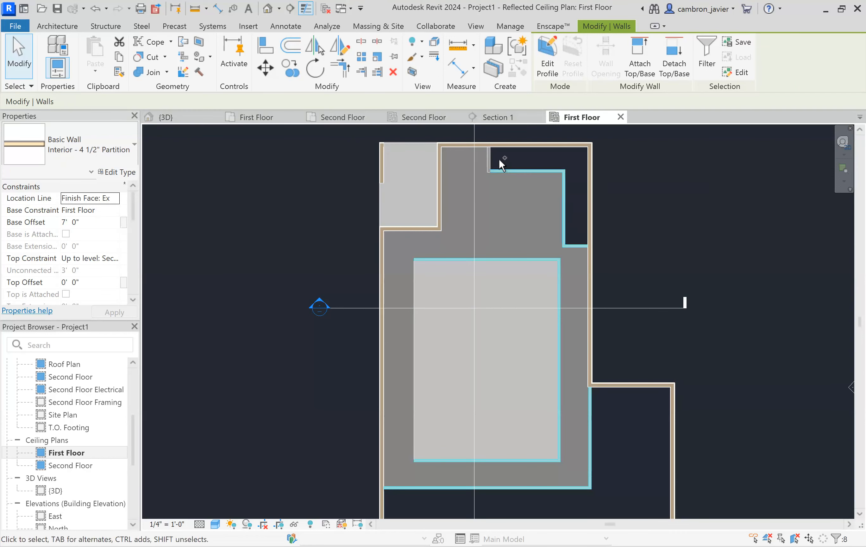
pyautogui.keyDown('ctrl'); pyautogui.click(488, 160); pyautogui.keyUp('ctrl')
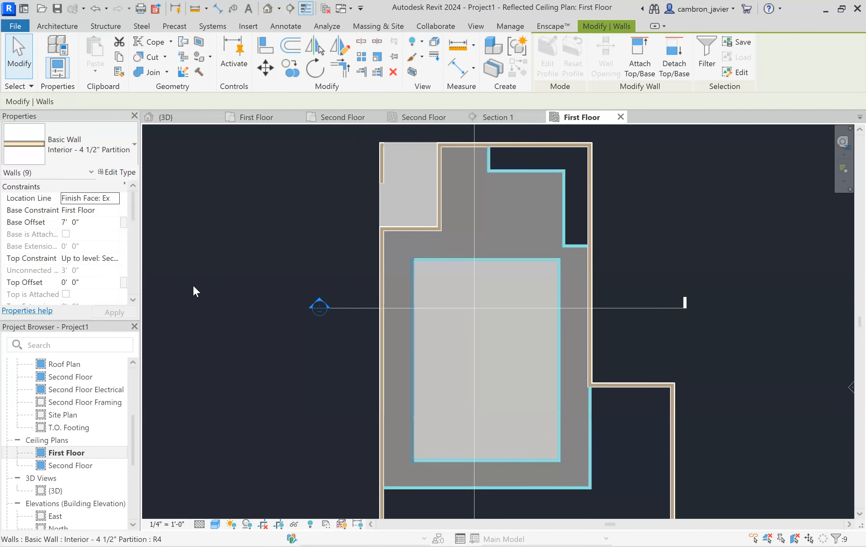
pyautogui.click(81, 222)
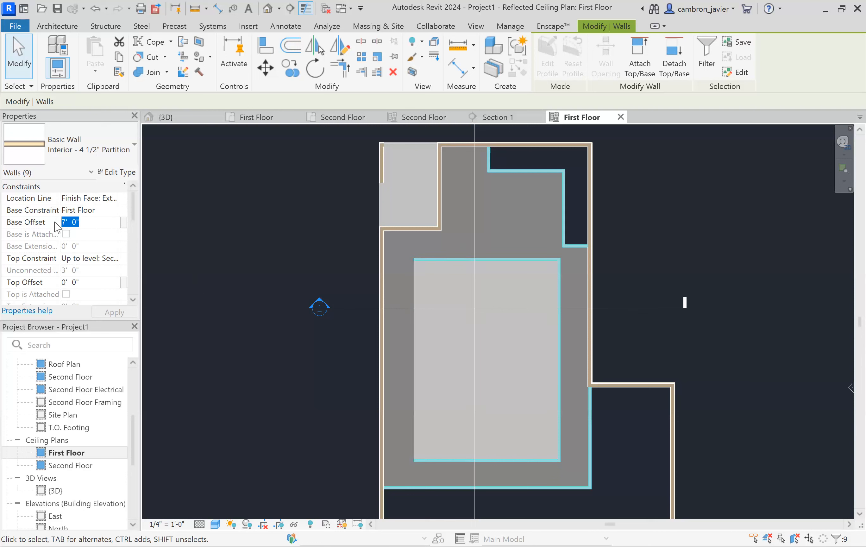
pyautogui.write('7\' 1 1/4"')
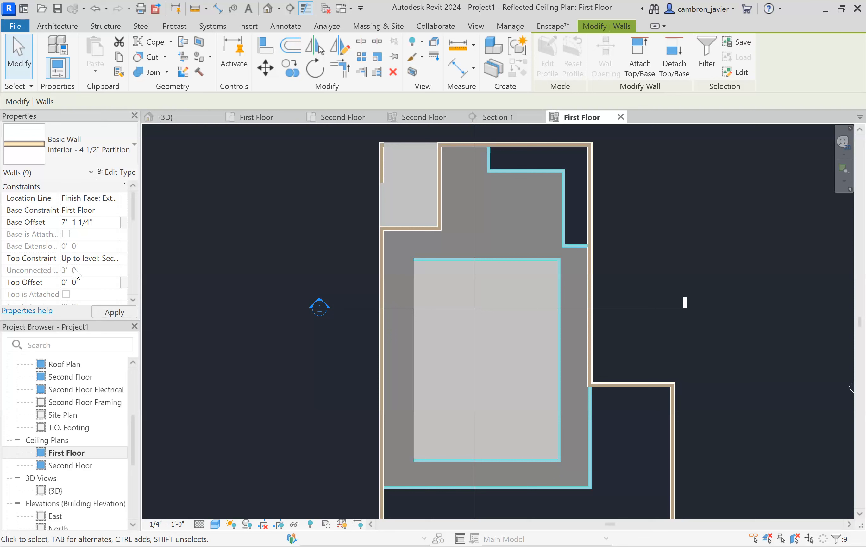
pyautogui.click(76, 282)
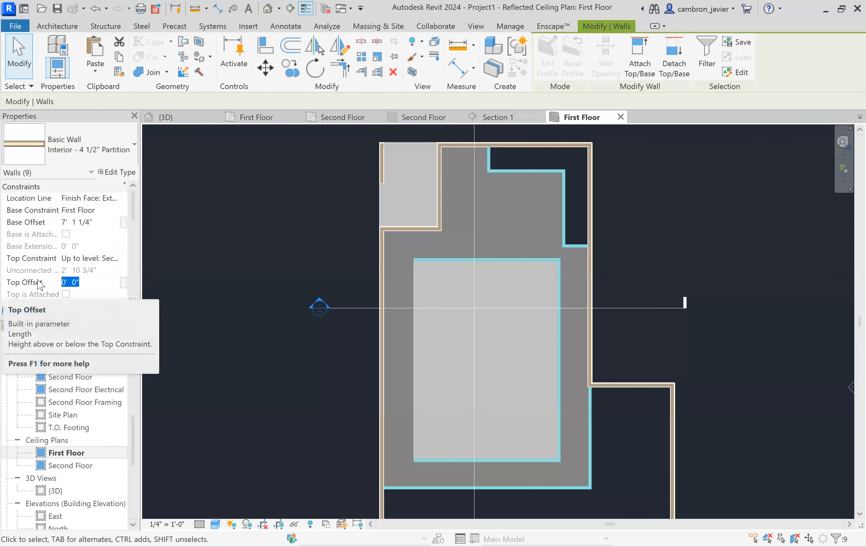
pyautogui.write('-')
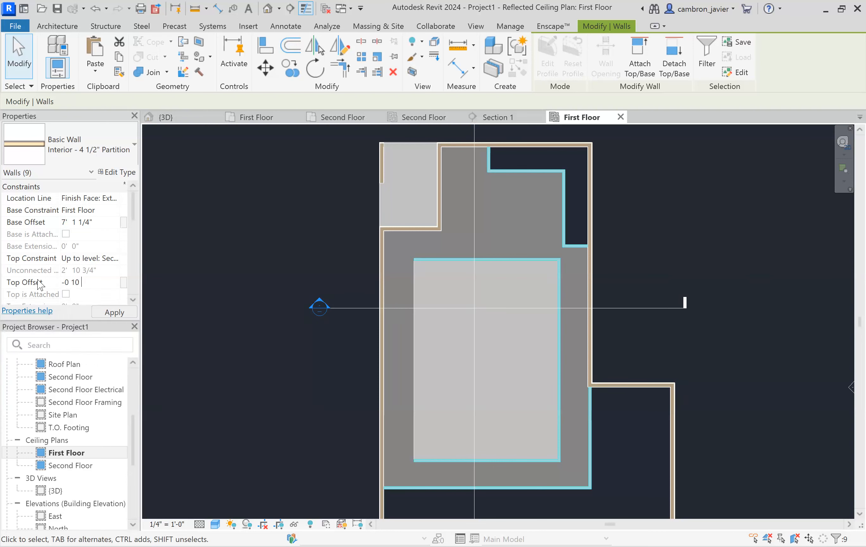
pyautogui.write("0'  10 3/4")
pyautogui.click(103, 312)
pyautogui.click(277, 307)
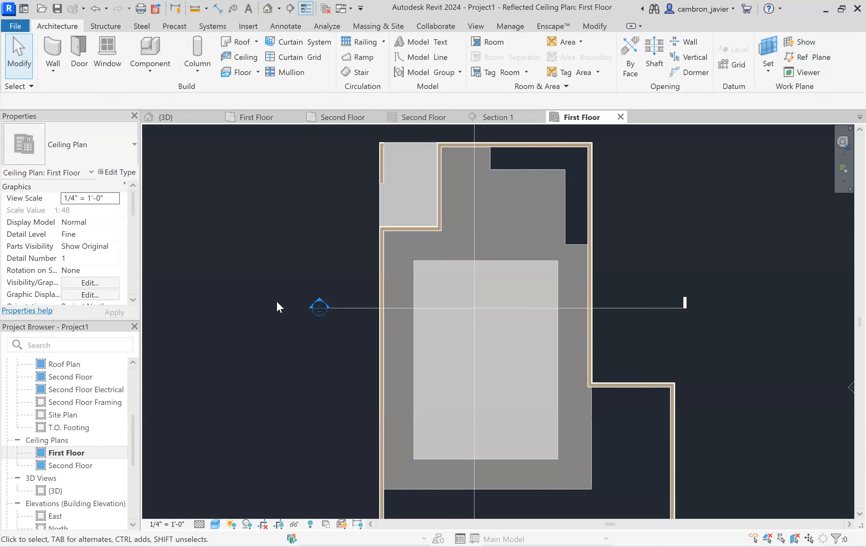
# - Examine the soffit walls in Section 1, Section 2 and the 3D view
pyautogui.doubleClick(320, 298)
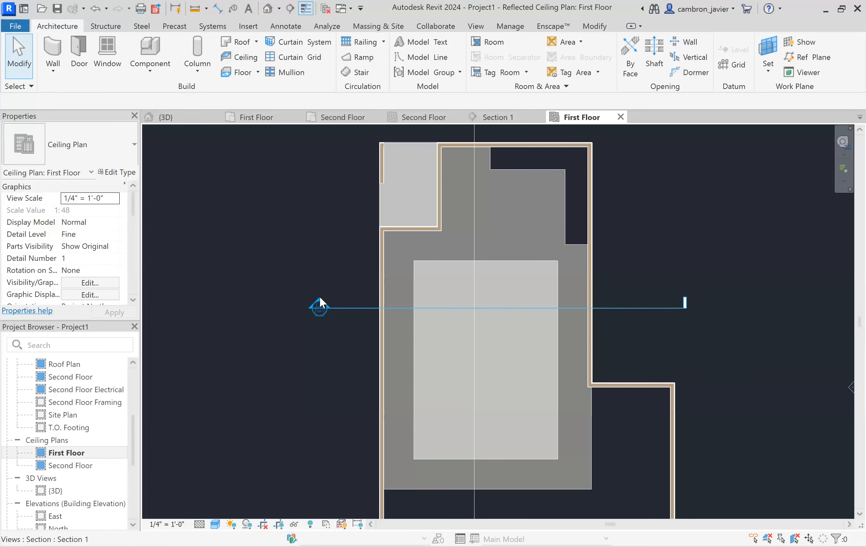
pyautogui.scroll(3, 705, 321)
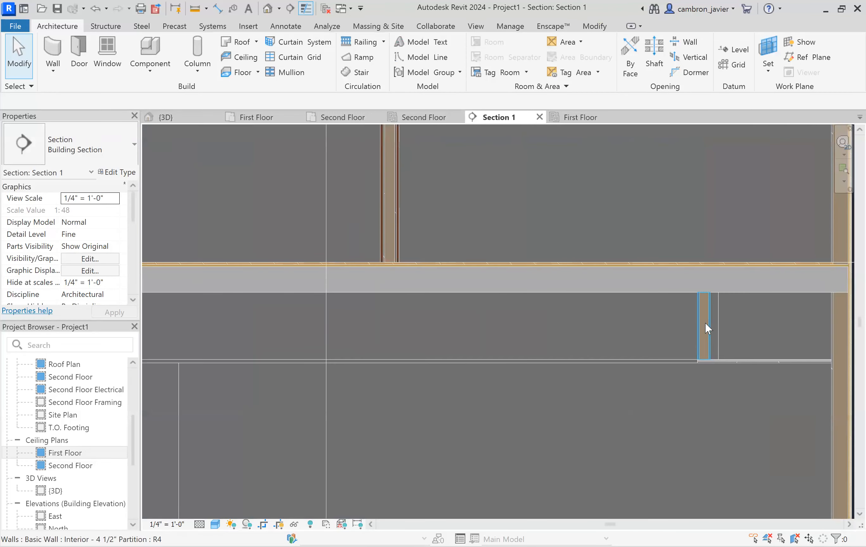
pyautogui.scroll(-5, 708, 324)
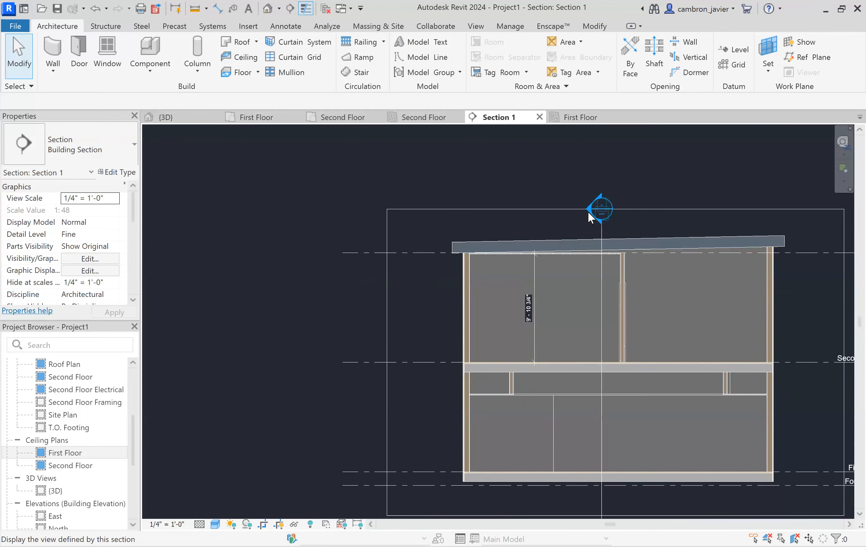
pyautogui.doubleClick(587, 211)
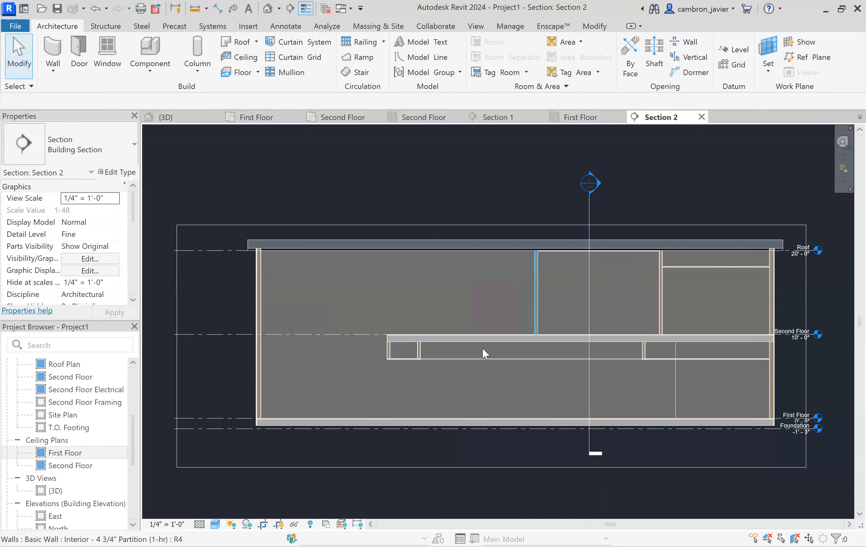
pyautogui.scroll(5, 415, 352)
pyautogui.scroll(1, 434, 338)
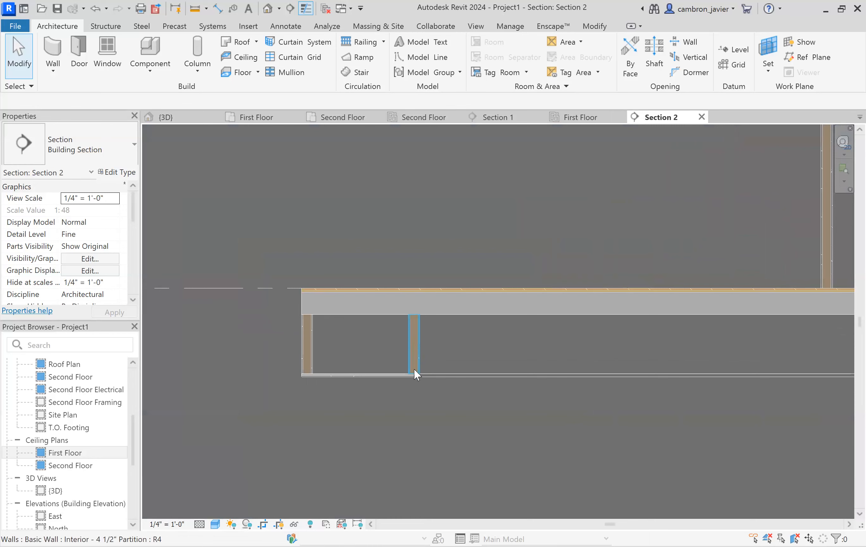
pyautogui.scroll(-1, 266, 351)
pyautogui.scroll(-2, 296, 353)
pyautogui.scroll(-2, 568, 362)
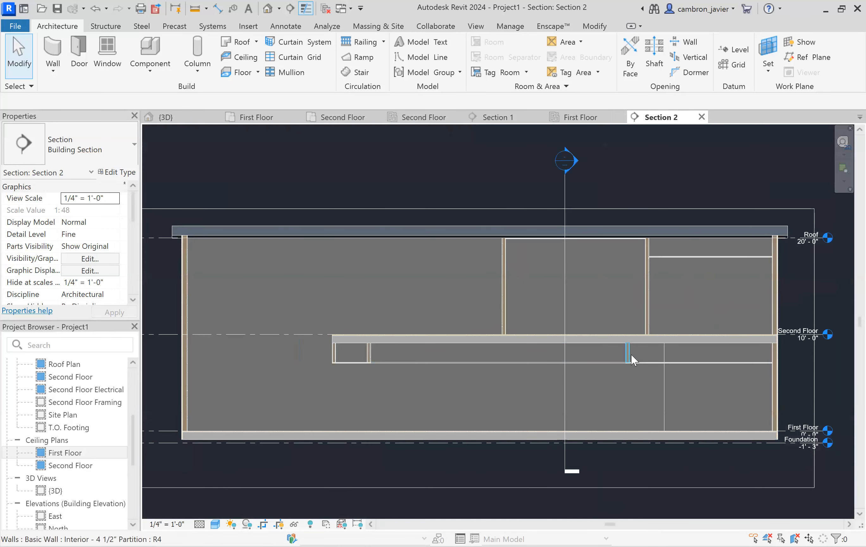
pyautogui.click(170, 117)
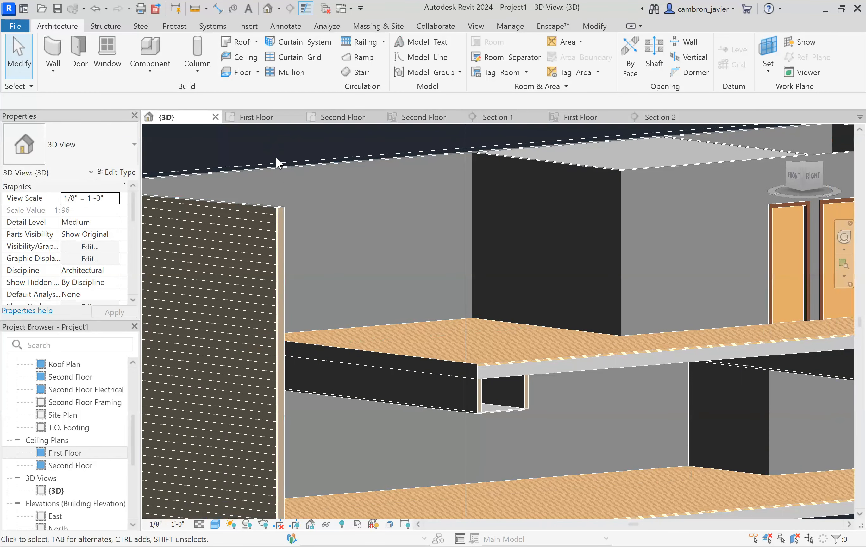
pyautogui.scroll(-4, 550, 299)
pyautogui.scroll(2, 663, 240)
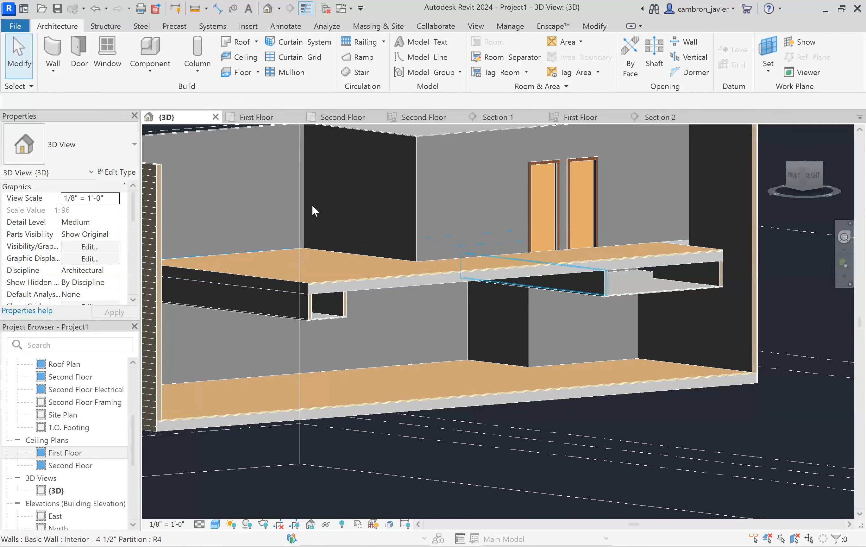
# - In the first floor ceiling plan, sketch a rectangular ceiling filling the inner opening bounded by the soffit walls
pyautogui.click(580, 122)
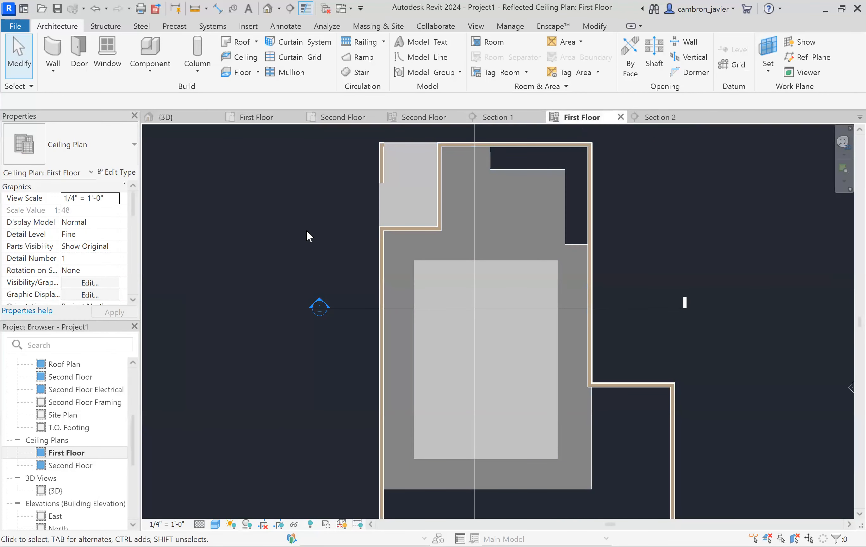
pyautogui.click(244, 58)
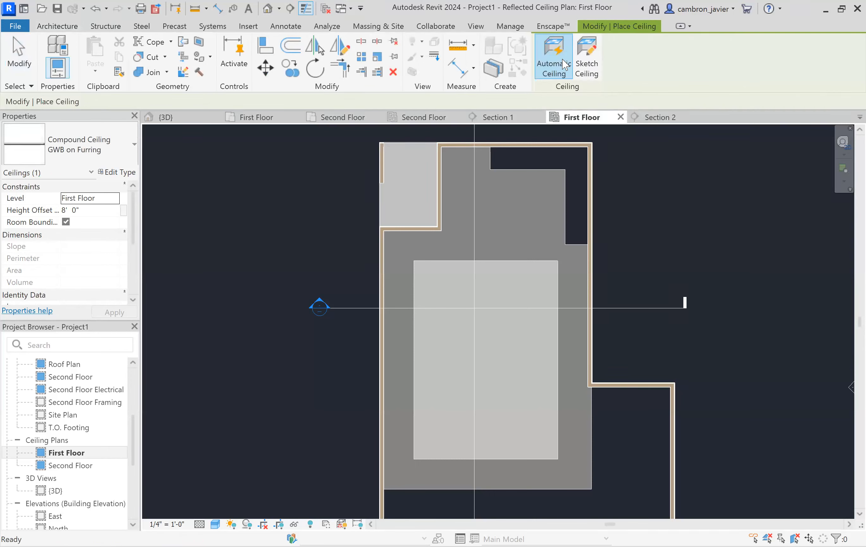
pyautogui.scroll(-2, 515, 221)
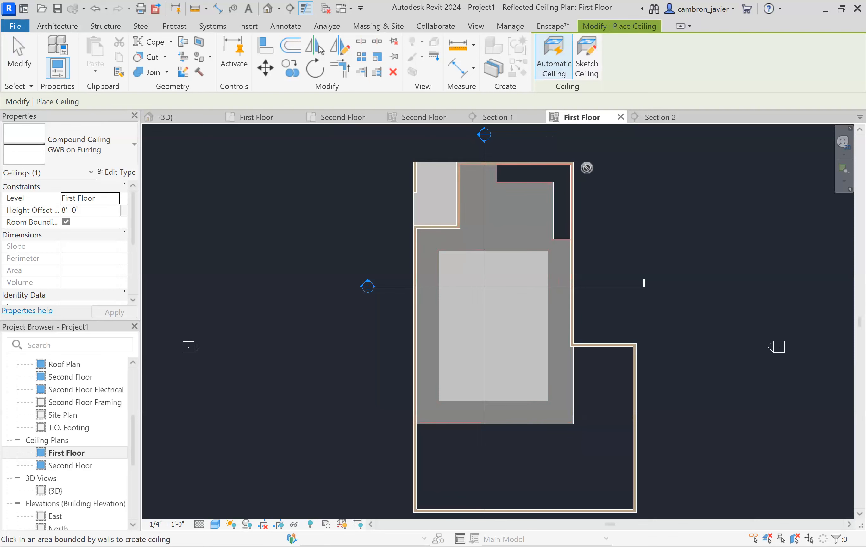
pyautogui.click(594, 77)
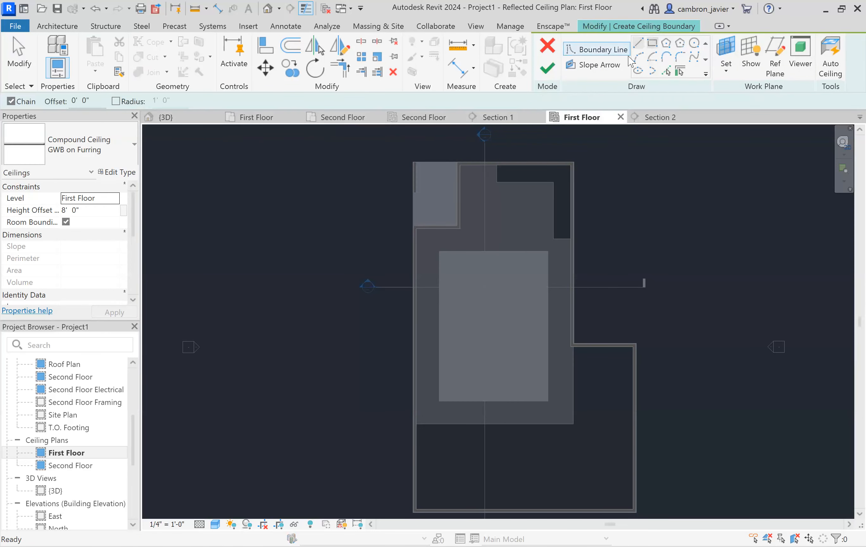
pyautogui.click(652, 42)
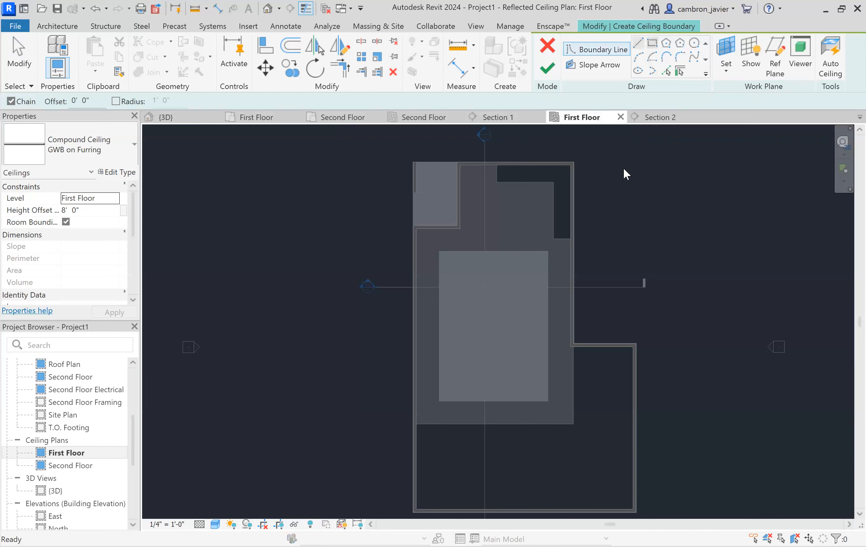
pyautogui.click(439, 251)
pyautogui.click(547, 400)
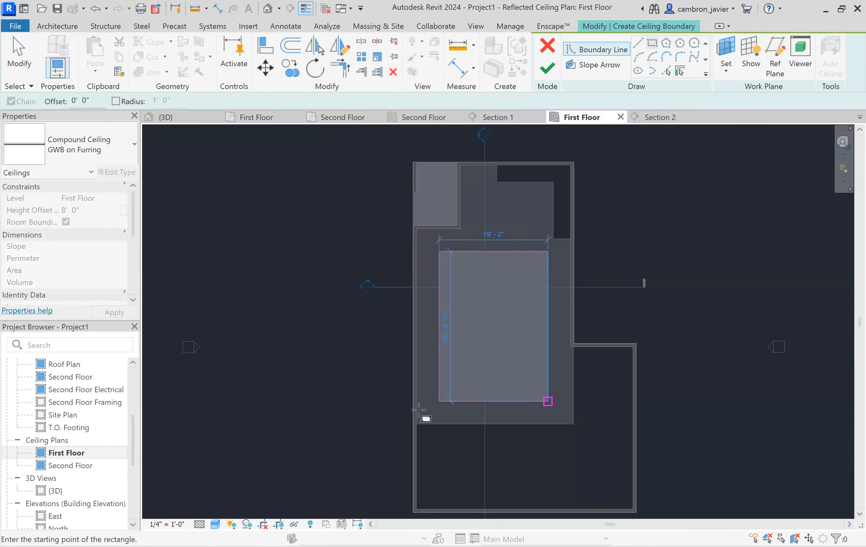
pyautogui.click(547, 72)
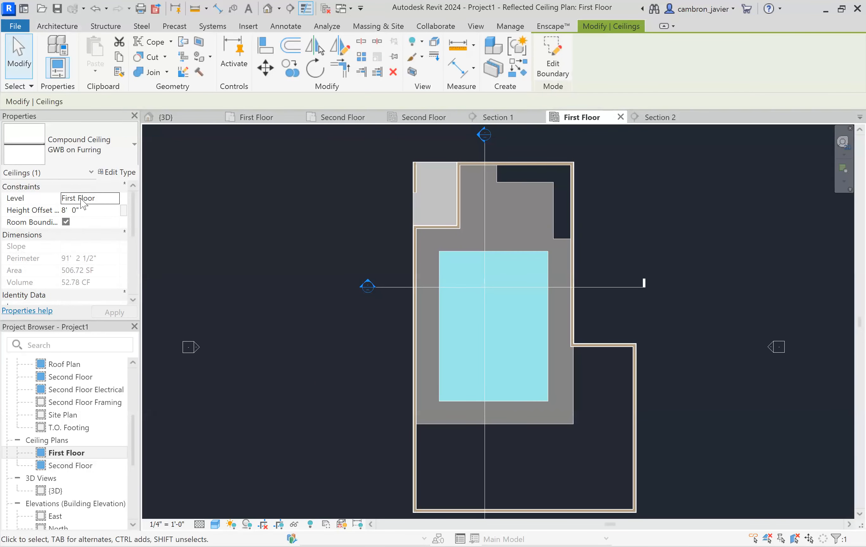
# - In Section 1, move the new ceiling up to the underside of the second floor
pyautogui.click(365, 235)
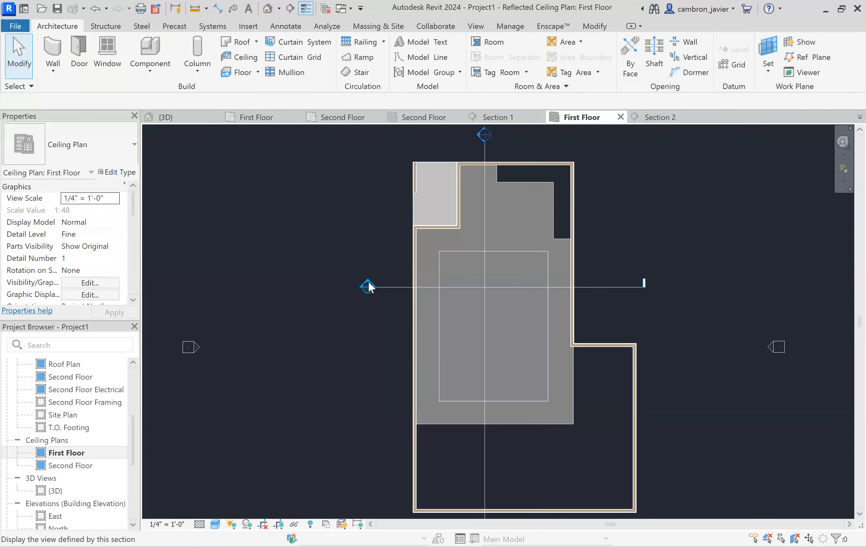
pyautogui.doubleClick(367, 286)
pyautogui.scroll(-1, 434, 347)
pyautogui.scroll(3, 627, 381)
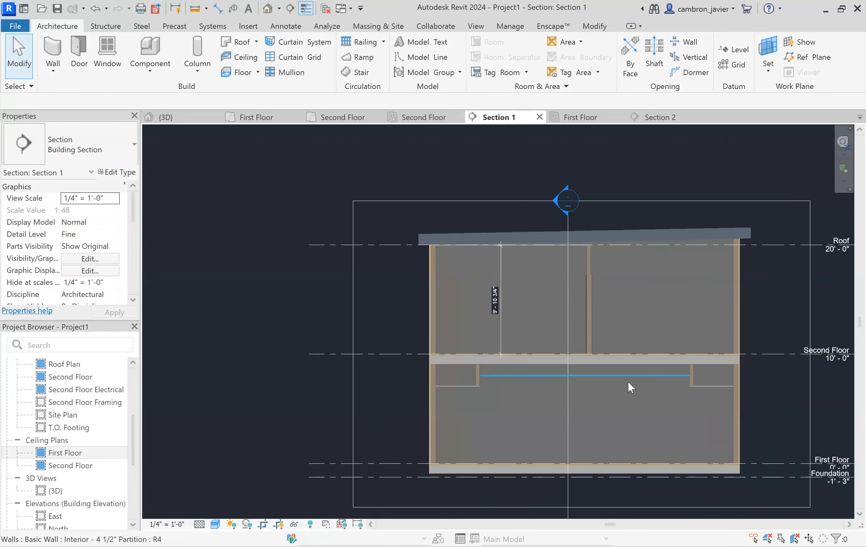
pyautogui.click(629, 375)
pyautogui.scroll(4, 436, 365)
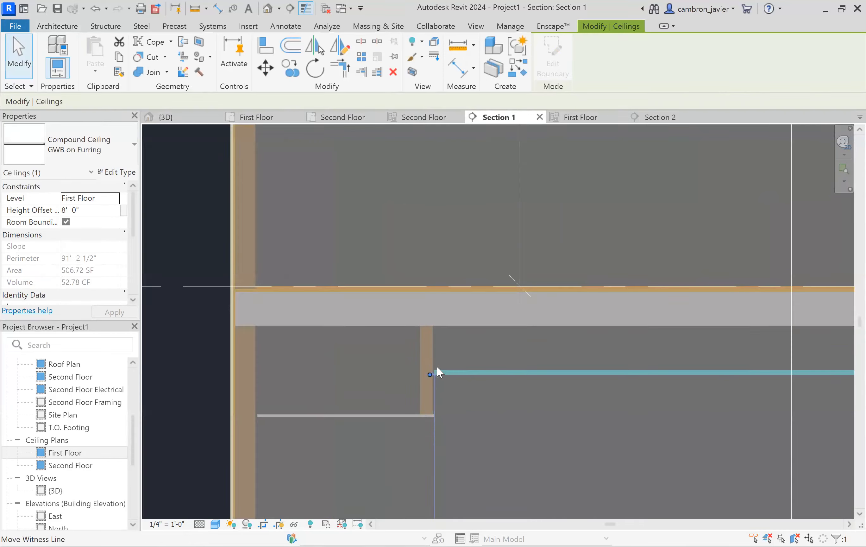
pyautogui.press('m')
pyautogui.press('v')
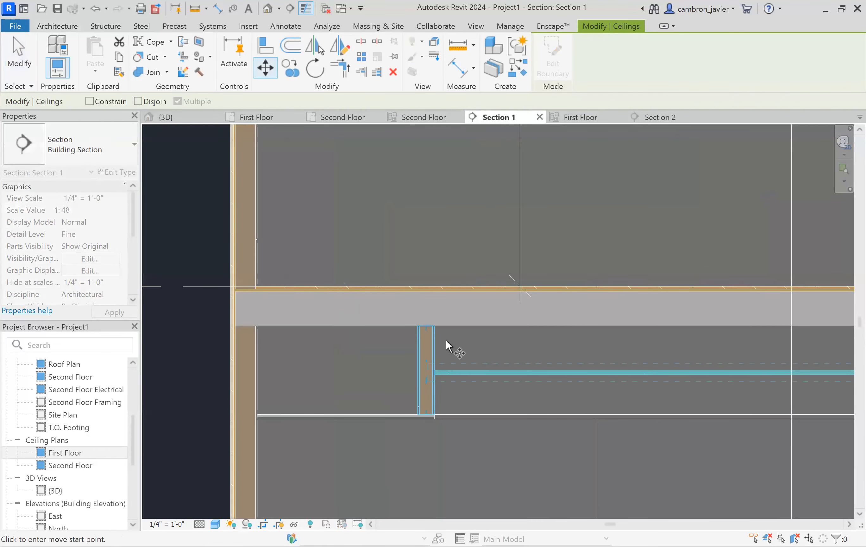
pyautogui.scroll(3, 445, 363)
pyautogui.scroll(1, 433, 380)
pyautogui.click(415, 405)
pyautogui.click(415, 271)
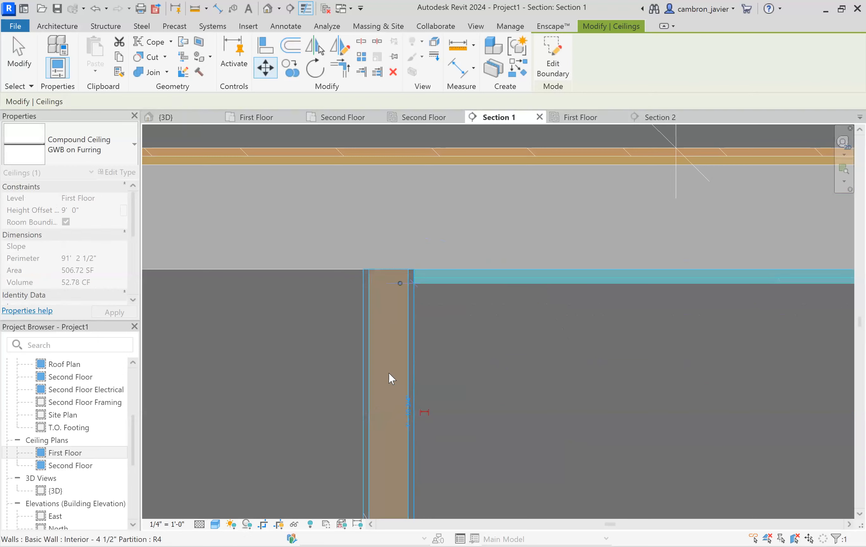
# - Dimension the height from the first floor to the raised ceiling, then delete the dimension
pyautogui.scroll(-4, 388, 372)
pyautogui.scroll(-3, 392, 366)
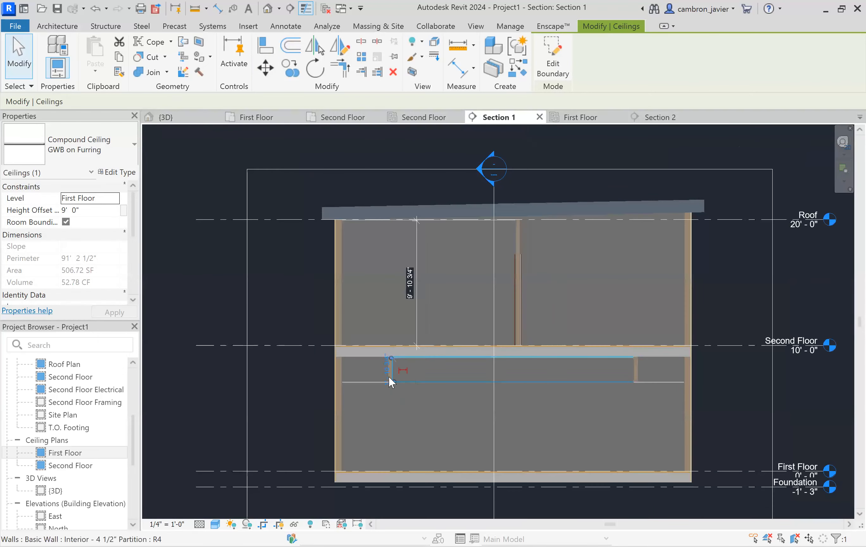
pyautogui.click(297, 354)
pyautogui.scroll(5, 278, 310)
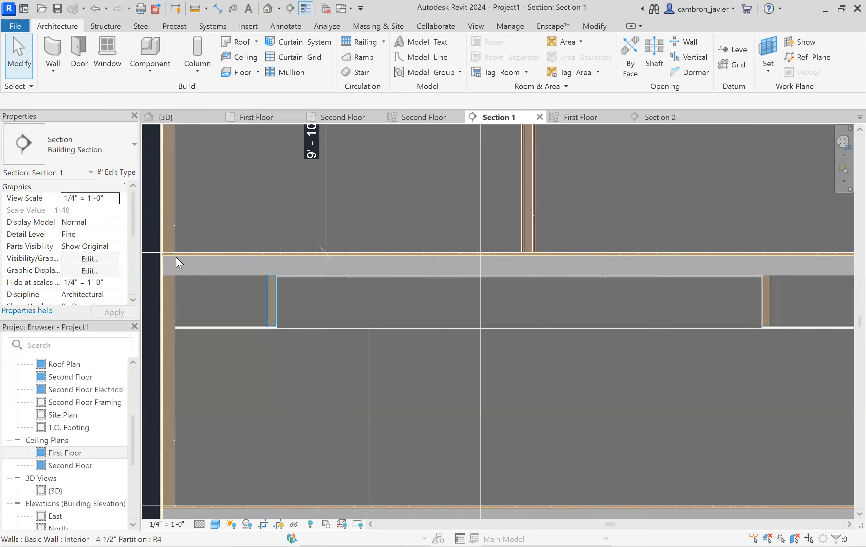
pyautogui.scroll(-1, 246, 250)
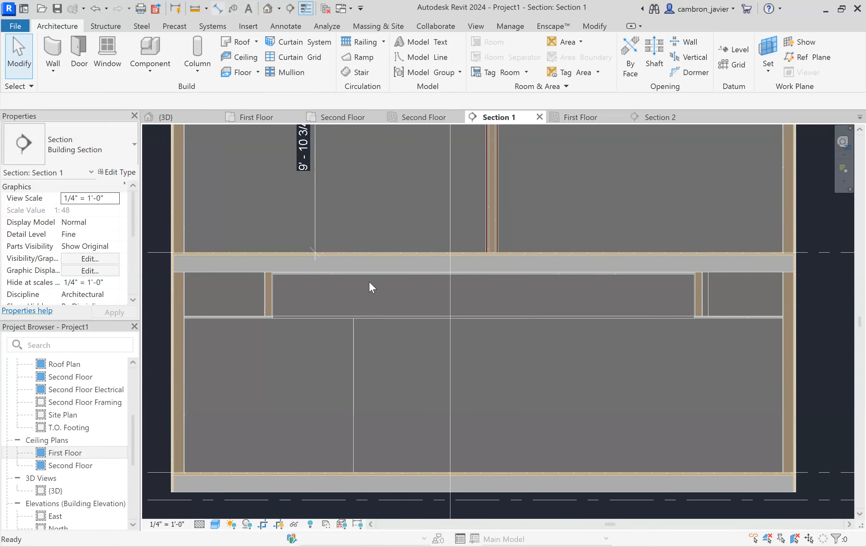
pyautogui.press('d')
pyautogui.press('i')
pyautogui.scroll(4, 371, 275)
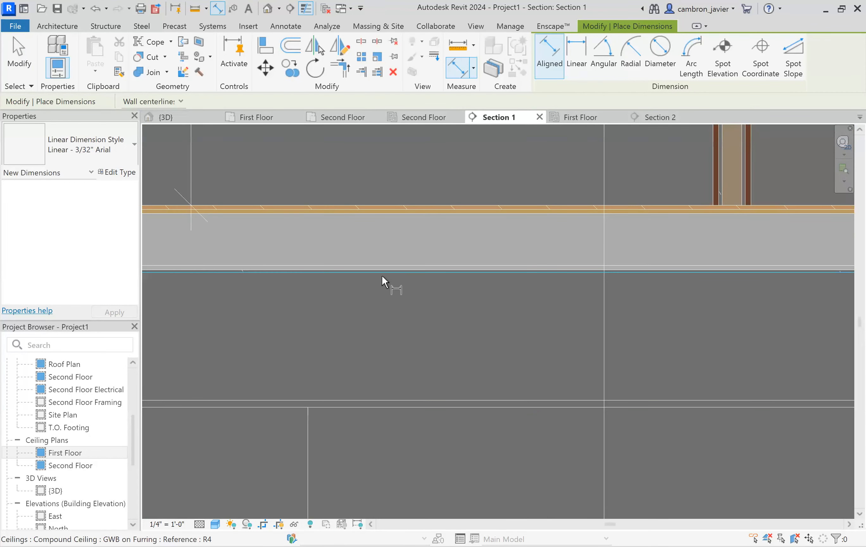
pyautogui.scroll(-4, 404, 329)
pyautogui.scroll(3, 390, 418)
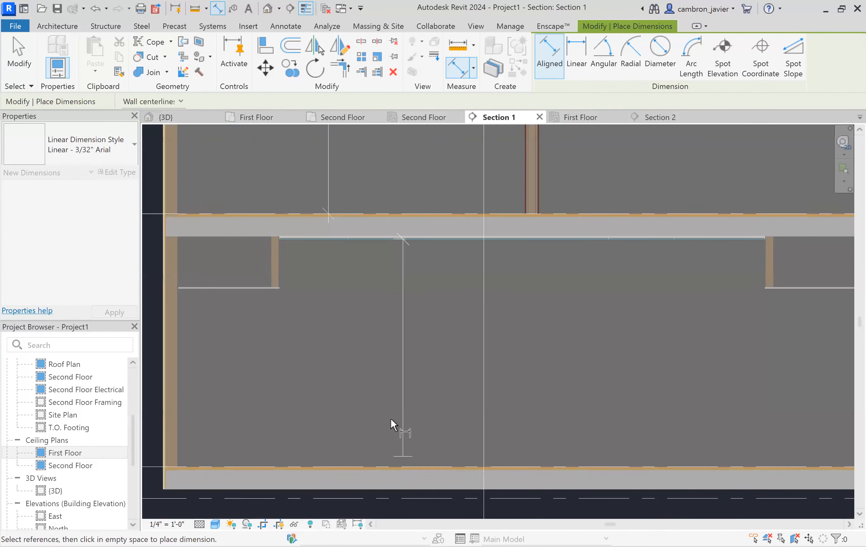
pyautogui.click(399, 416)
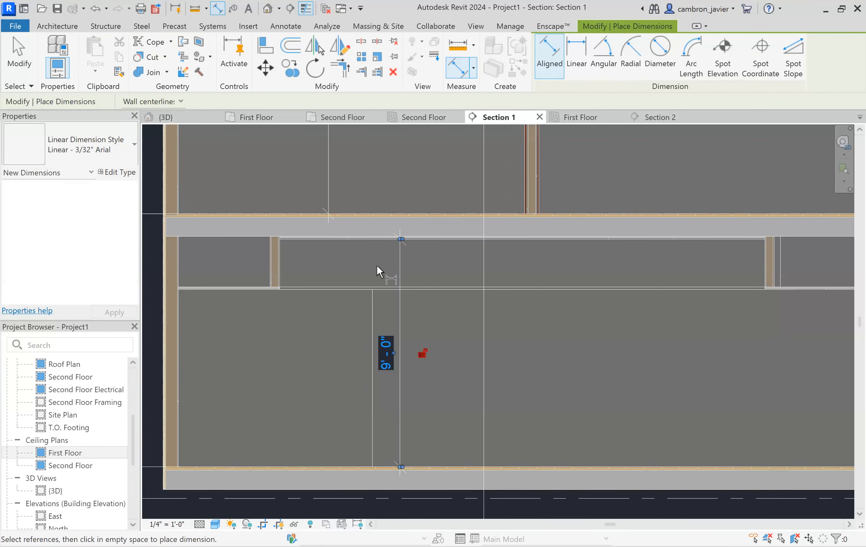
pyautogui.press('Escape')
pyautogui.press('Escape')
pyautogui.click(400, 266)
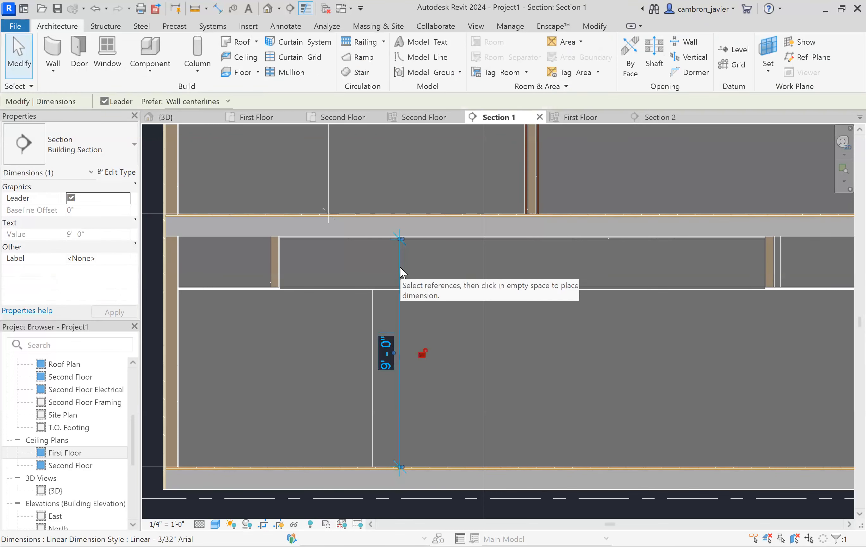
pyautogui.press('Delete')
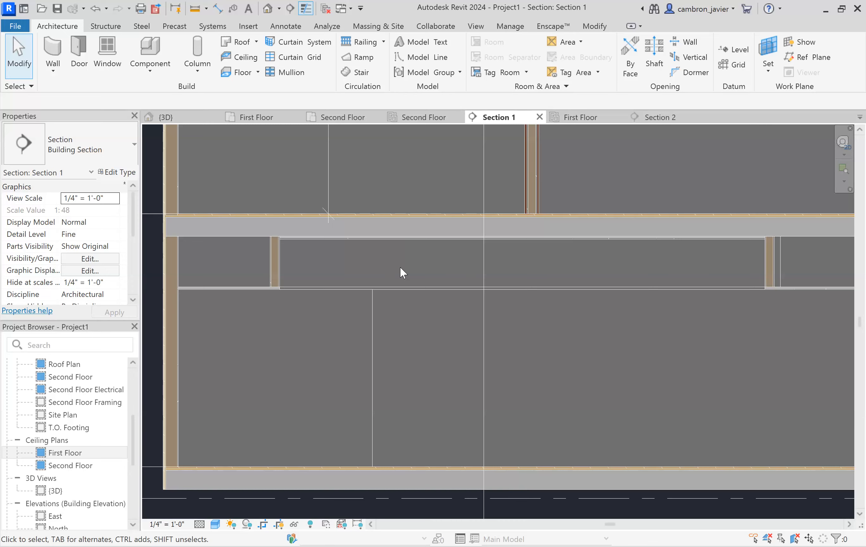
# - Inspect the raised ceiling and soffit walls in section and in the orbited 3D view
pyautogui.scroll(-2, 402, 266)
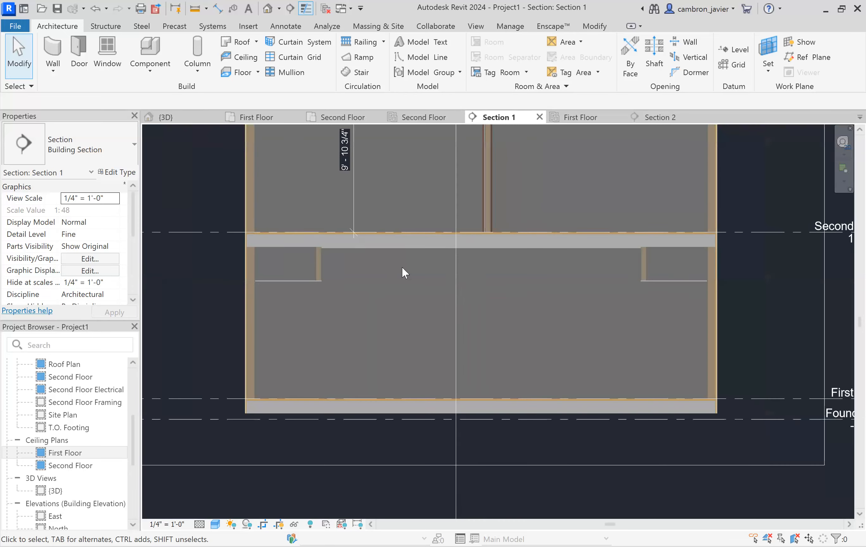
pyautogui.click(369, 248)
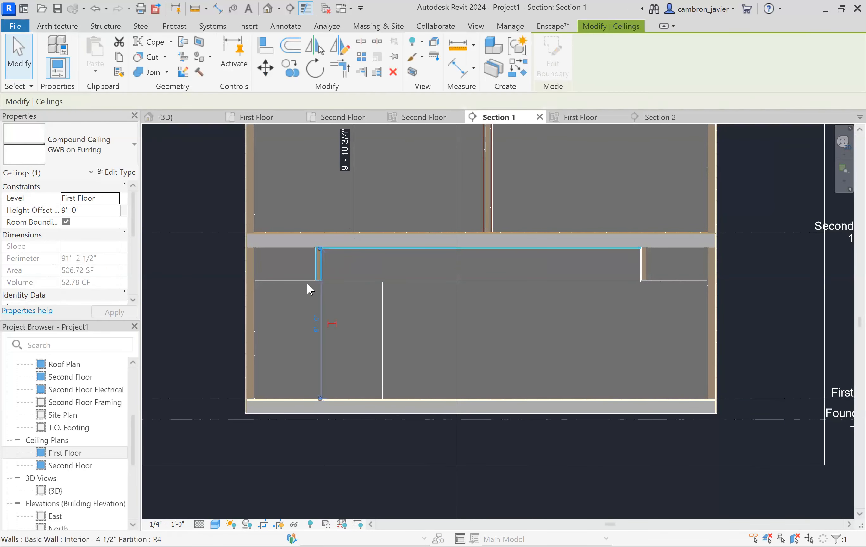
pyautogui.click(219, 178)
pyautogui.click(203, 117)
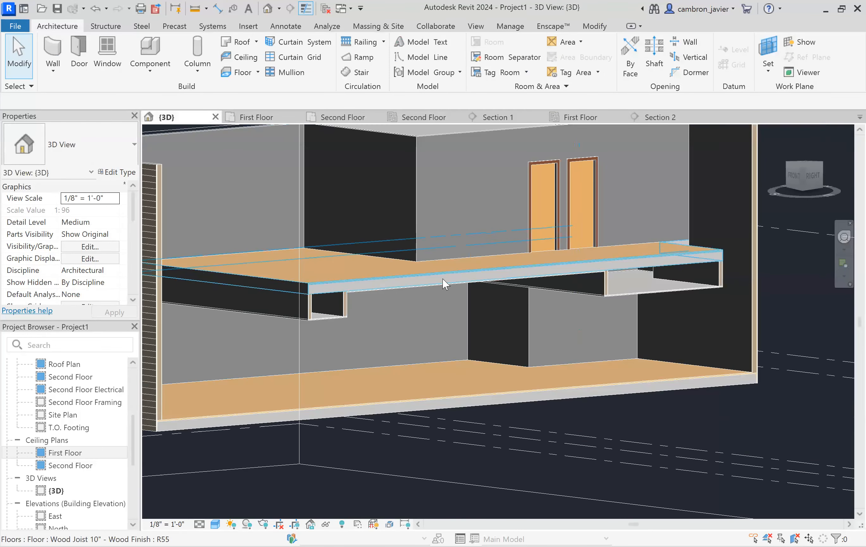
pyautogui.keyDown('shift'); pyautogui.moveTo(444, 285); pyautogui.dragTo(279, 236, button='middle'); pyautogui.keyUp('shift')
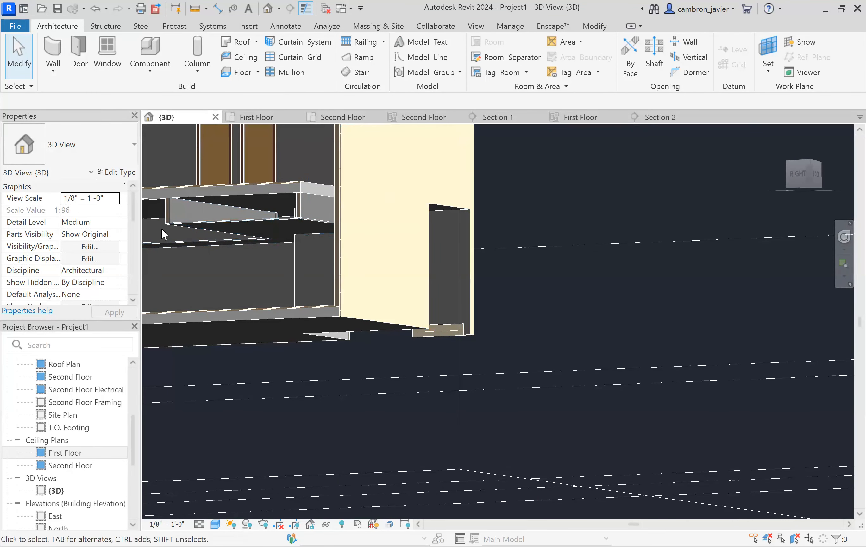
pyautogui.keyDown('shift'); pyautogui.moveTo(169, 238); pyautogui.dragTo(419, 227, button='middle'); pyautogui.keyUp('shift')
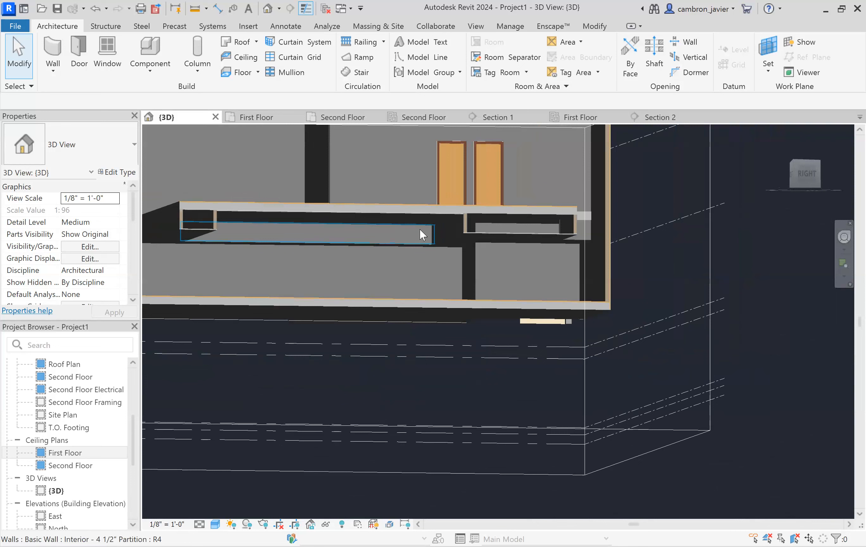
pyautogui.click(276, 208)
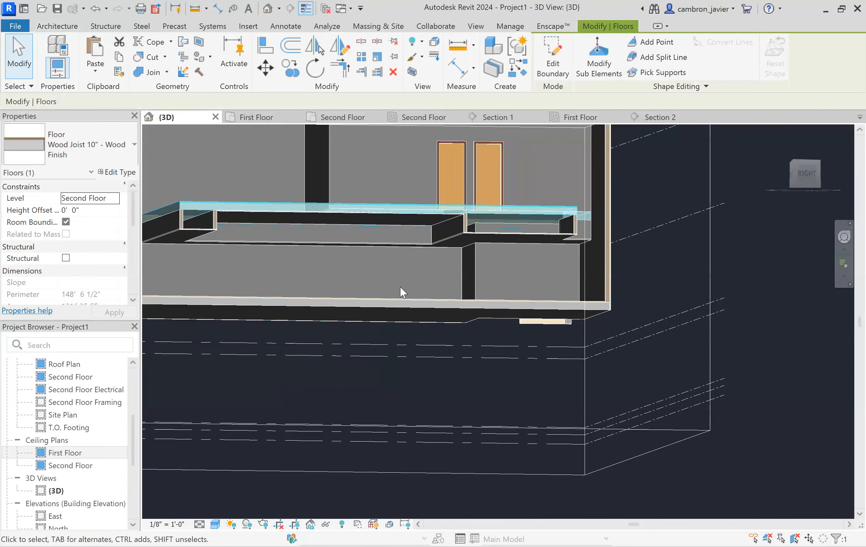
pyautogui.keyDown('shift'); pyautogui.moveTo(305, 266); pyautogui.dragTo(405, 289, button='middle'); pyautogui.keyUp('shift')
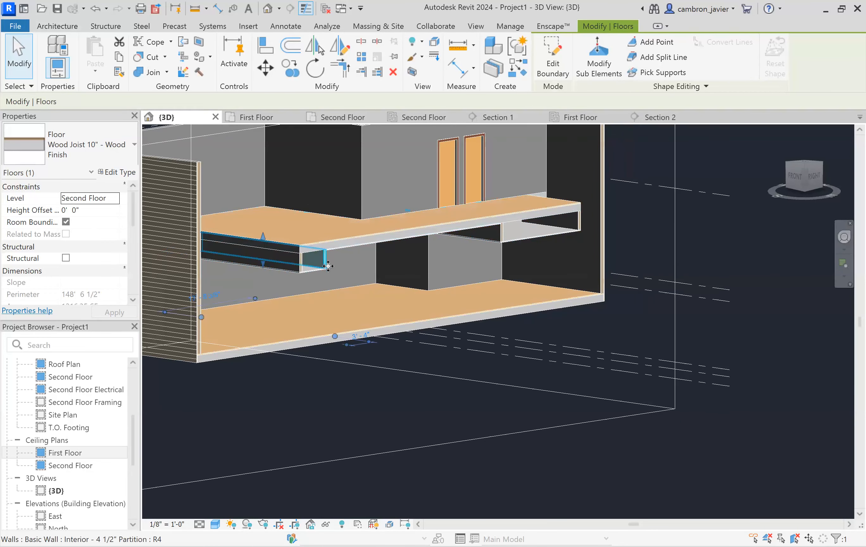
# - Orbit the 3D view to examine the soffit walls and raised ceiling beneath the second floor from several angles
pyautogui.click(313, 268)
pyautogui.keyDown('shift'); pyautogui.moveTo(282, 277); pyautogui.dragTo(192, 277, button='middle'); pyautogui.keyUp('shift')
pyautogui.scroll(-3, 463, 282)
pyautogui.scroll(4, 304, 276)
pyautogui.moveTo(304, 277); pyautogui.dragTo(407, 291, button='middle')
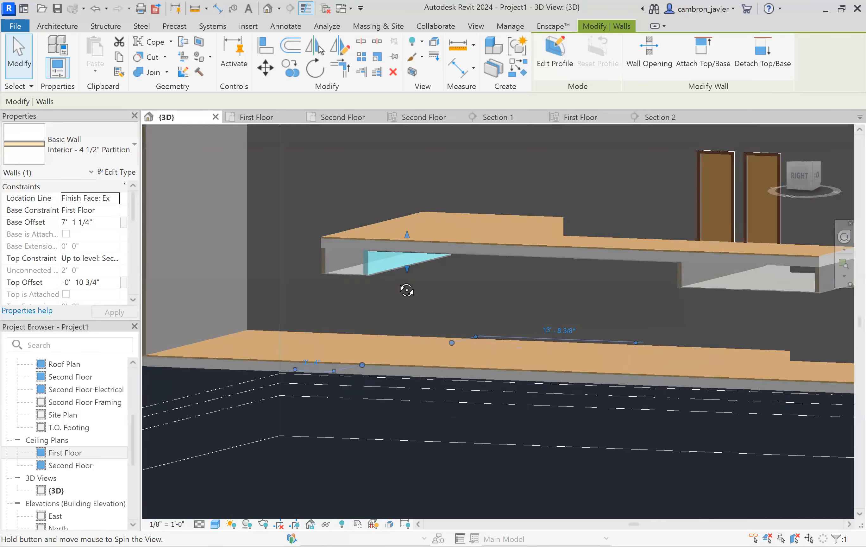
pyautogui.scroll(-3, 347, 267)
pyautogui.click(578, 275)
pyautogui.scroll(3, 621, 275)
pyautogui.keyDown('shift'); pyautogui.moveTo(623, 286); pyautogui.dragTo(684, 237, button='middle'); pyautogui.keyUp('shift')
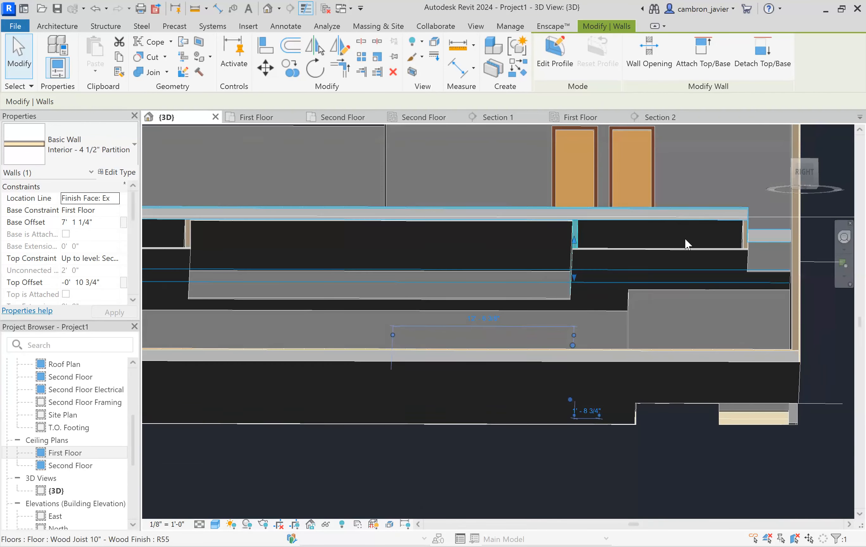
pyautogui.scroll(-2, 684, 237)
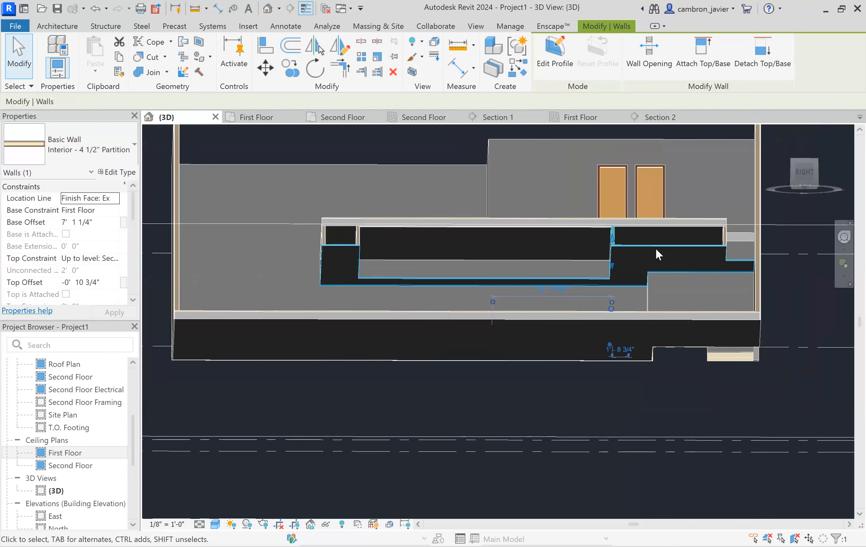
pyautogui.keyDown('shift'); pyautogui.moveTo(619, 297); pyautogui.dragTo(677, 379, button='middle'); pyautogui.keyUp('shift')
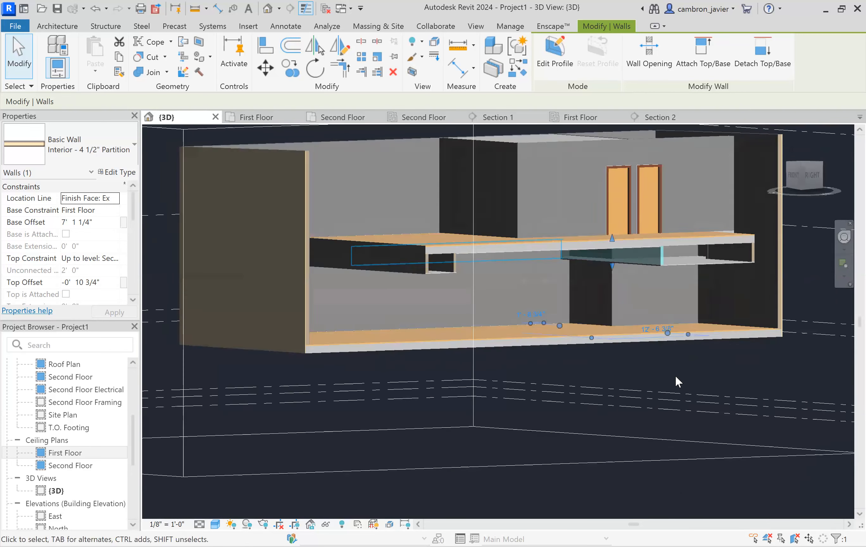
pyautogui.click(680, 374)
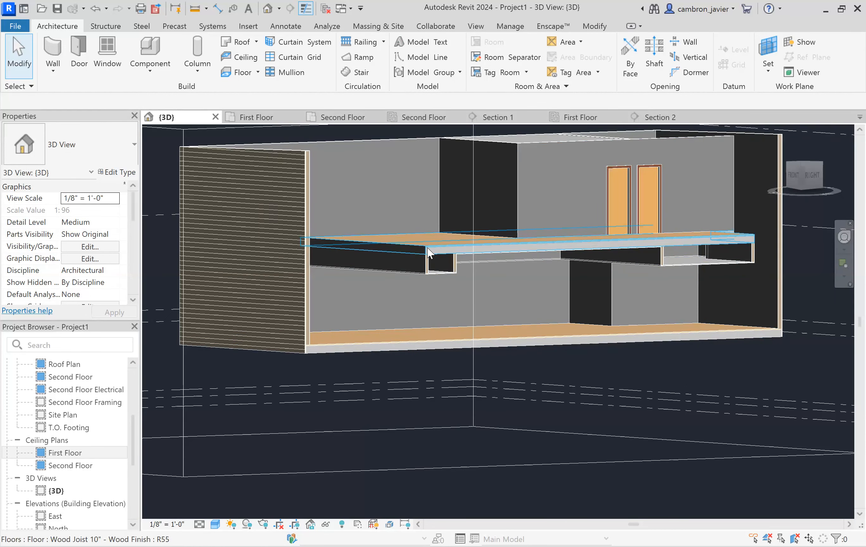
# - Extend the 3D view's section box by pulling one of its faces outward
pyautogui.scroll(-2, 452, 253)
pyautogui.scroll(-1, 463, 258)
pyautogui.keyDown('shift'); pyautogui.moveTo(490, 255); pyautogui.dragTo(641, 161, button='middle'); pyautogui.keyUp('shift')
pyautogui.click(638, 157)
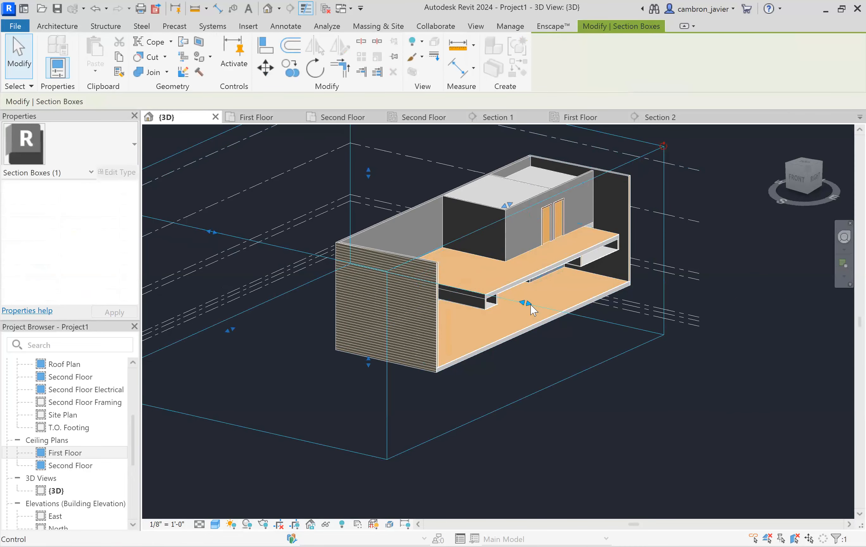
pyautogui.moveTo(529, 305); pyautogui.dragTo(594, 319)
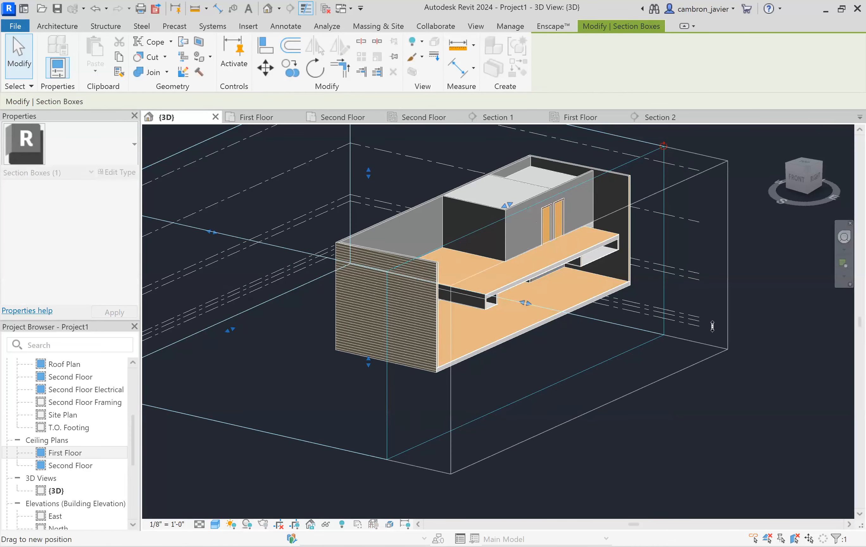
pyautogui.click(784, 286)
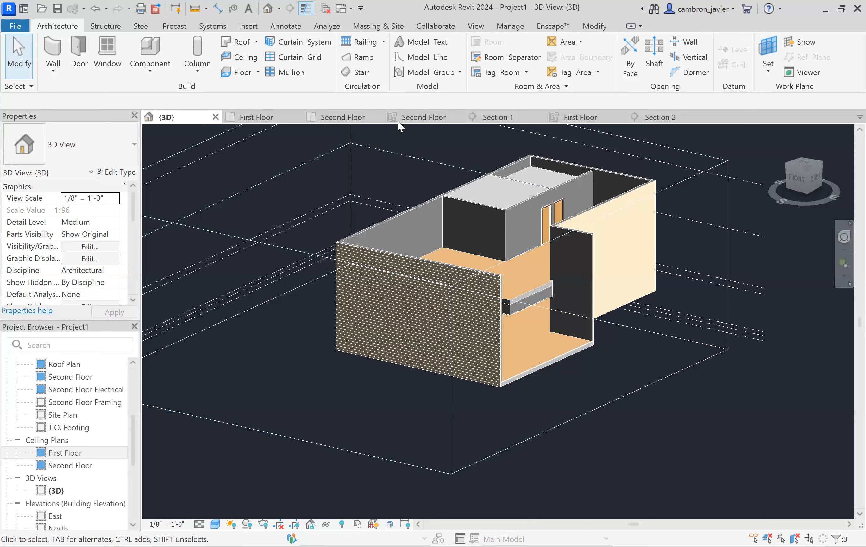
# - In the second floor ceiling plan, reveal hidden elements and unhide the roof in that view
pyautogui.scroll(-10, 369, 175)
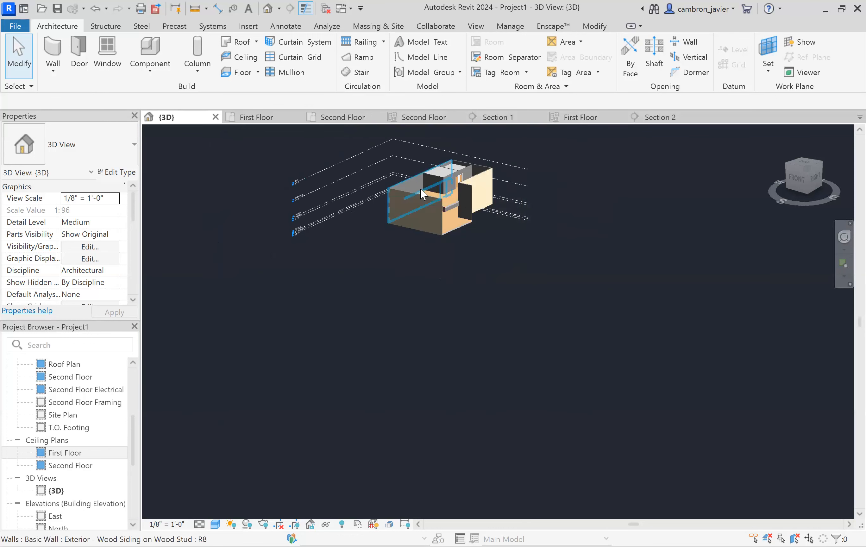
pyautogui.scroll(5, 477, 146)
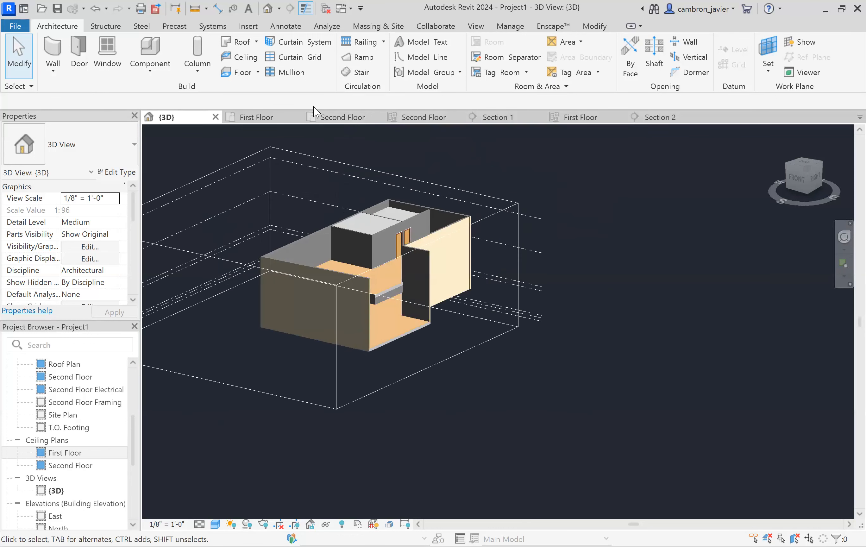
pyautogui.click(407, 121)
pyautogui.scroll(-3, 365, 203)
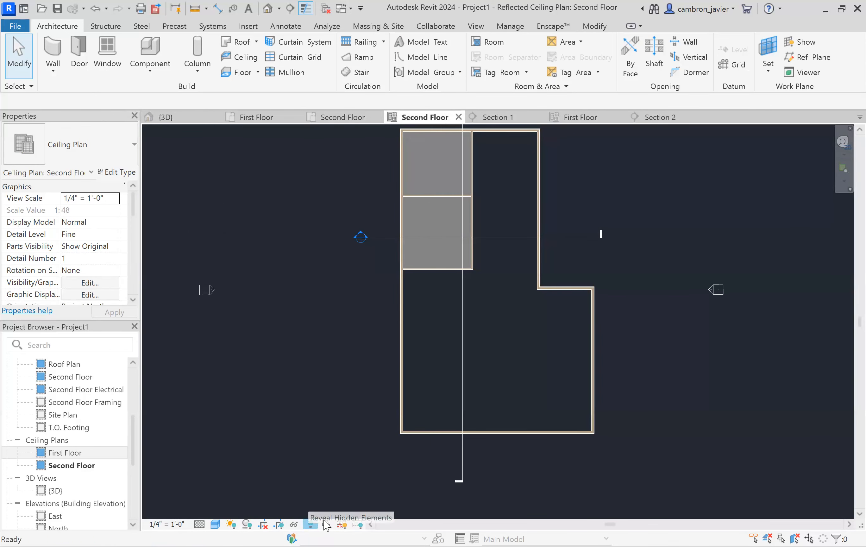
pyautogui.click(312, 525)
pyautogui.click(393, 248)
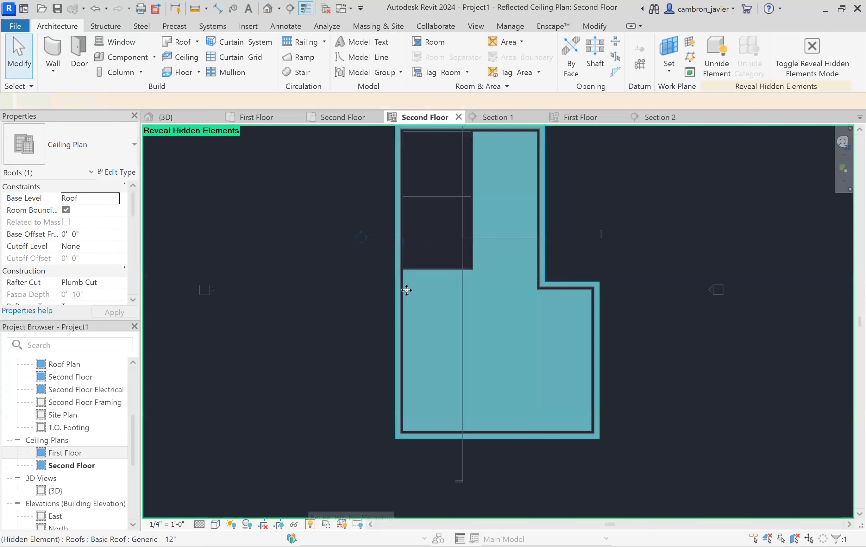
pyautogui.rightClick(423, 290)
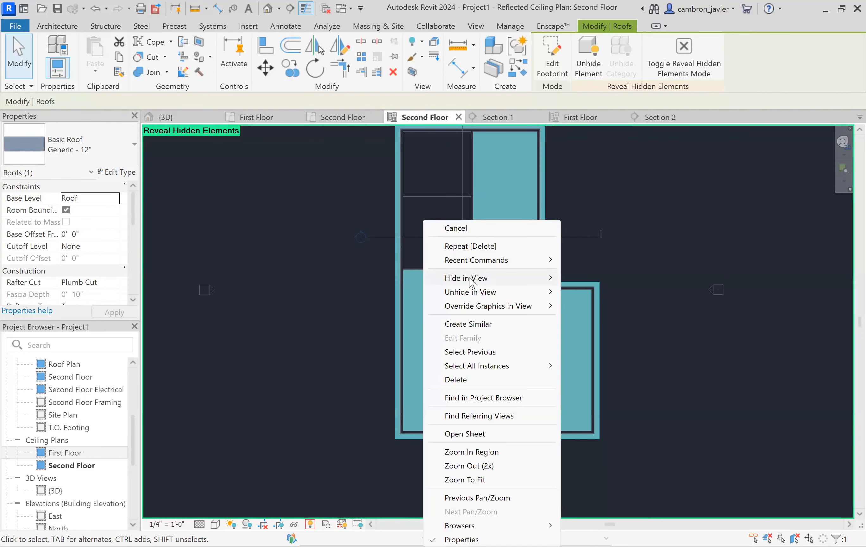
pyautogui.moveTo(470, 292)
pyautogui.click(589, 292)
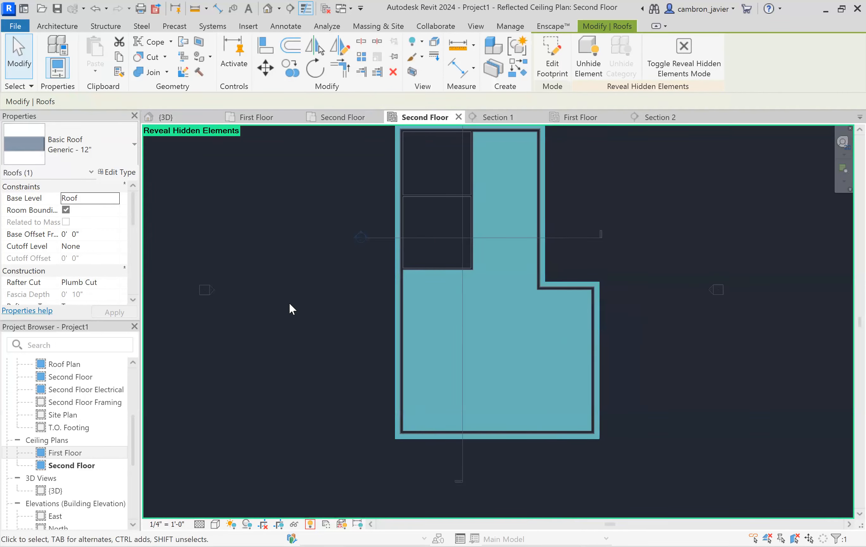
pyautogui.click(301, 336)
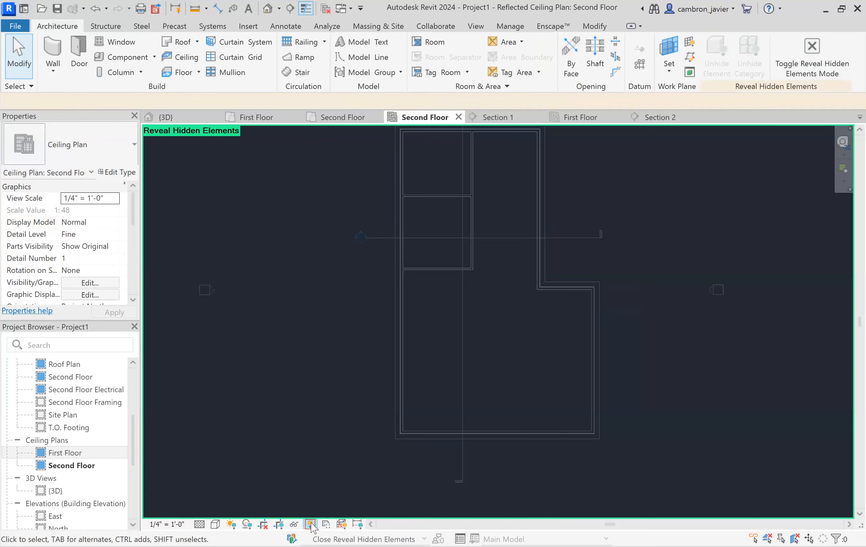
pyautogui.click(310, 524)
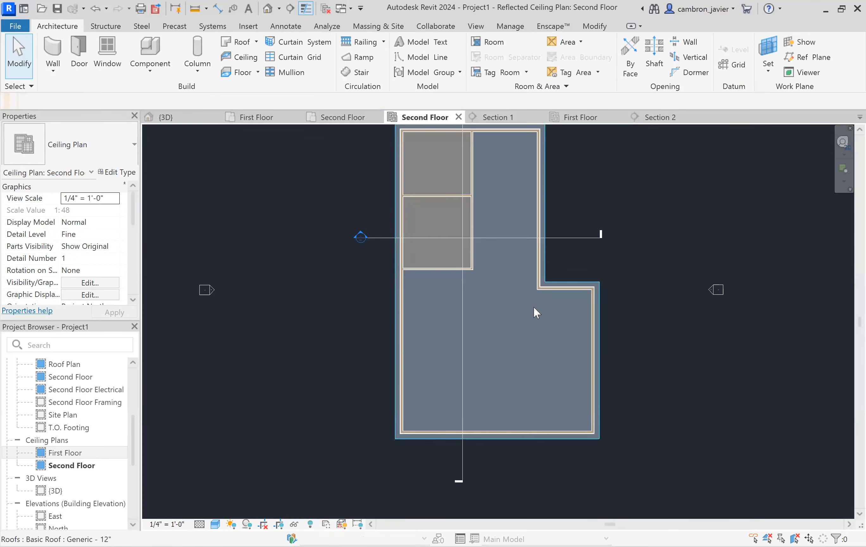
# - Switch to the 3D view, reveal hidden elements, and unhide the roof there as well
pyautogui.click(549, 207)
pyautogui.click(586, 151)
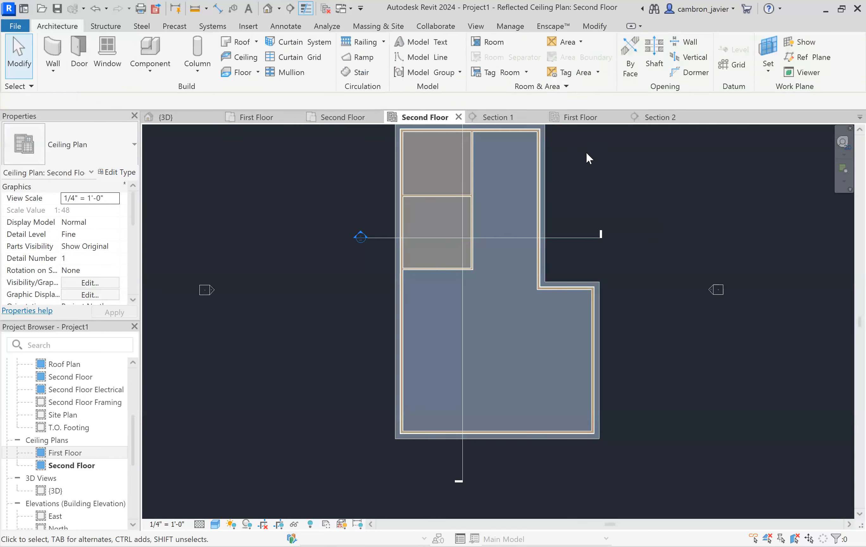
pyautogui.scroll(1, 585, 151)
pyautogui.click(165, 117)
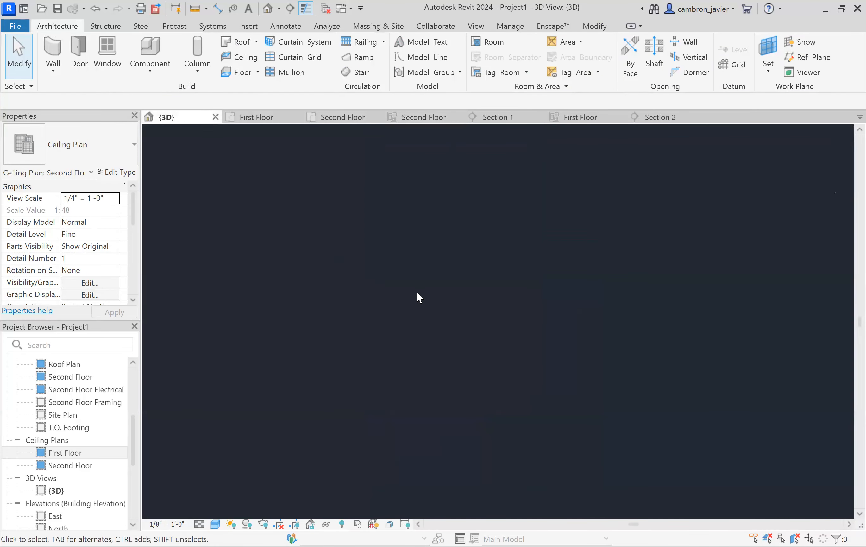
pyautogui.scroll(-2, 416, 283)
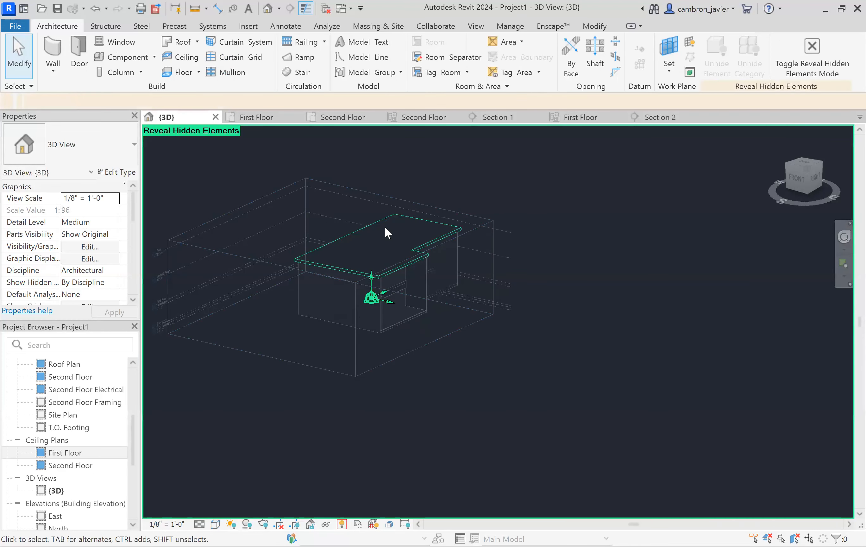
pyautogui.click(379, 219)
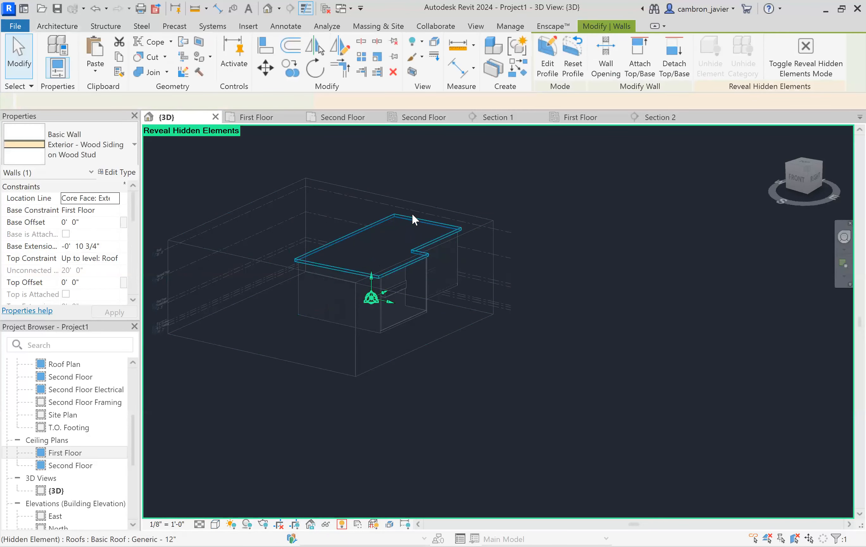
pyautogui.scroll(2, 414, 213)
pyautogui.press('Escape')
pyautogui.click(420, 223)
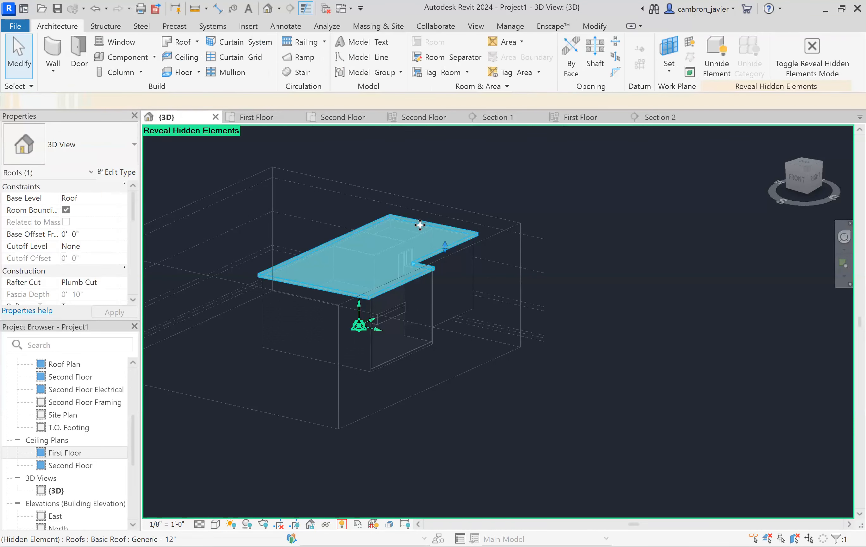
pyautogui.rightClick(420, 220)
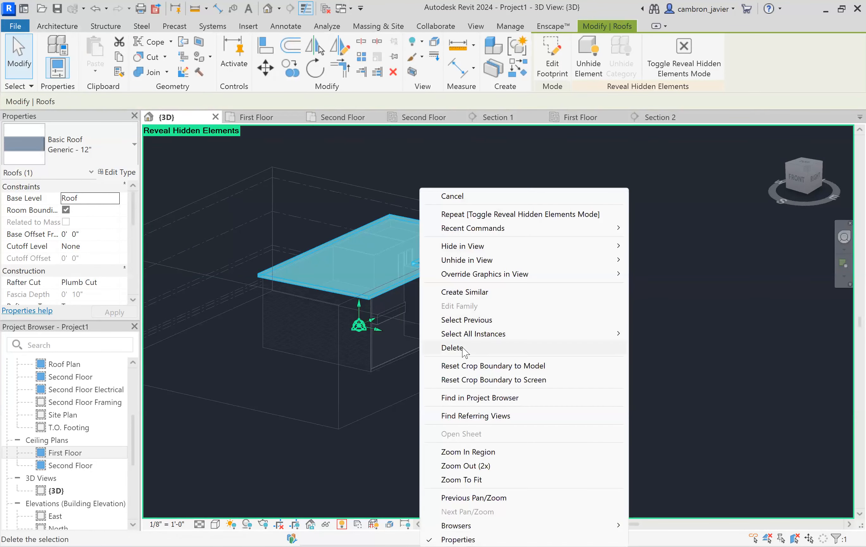
pyautogui.moveTo(465, 263)
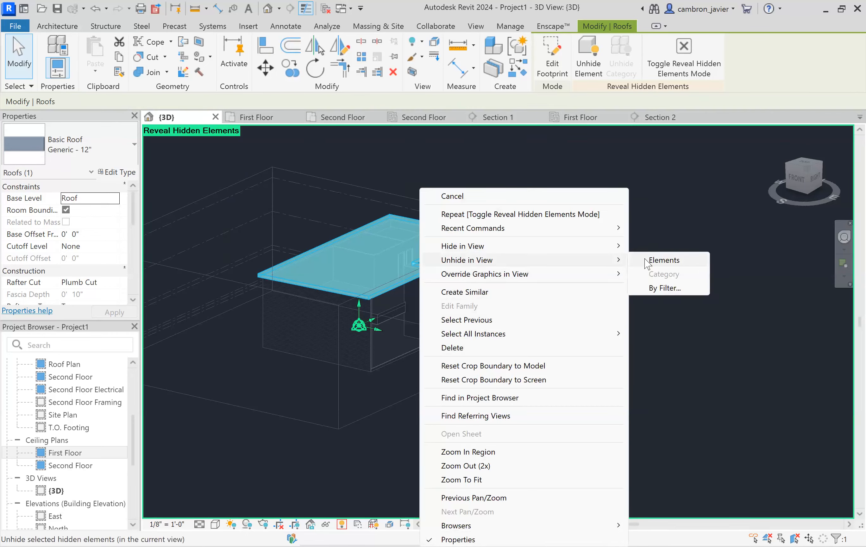
pyautogui.click(651, 259)
pyautogui.click(461, 182)
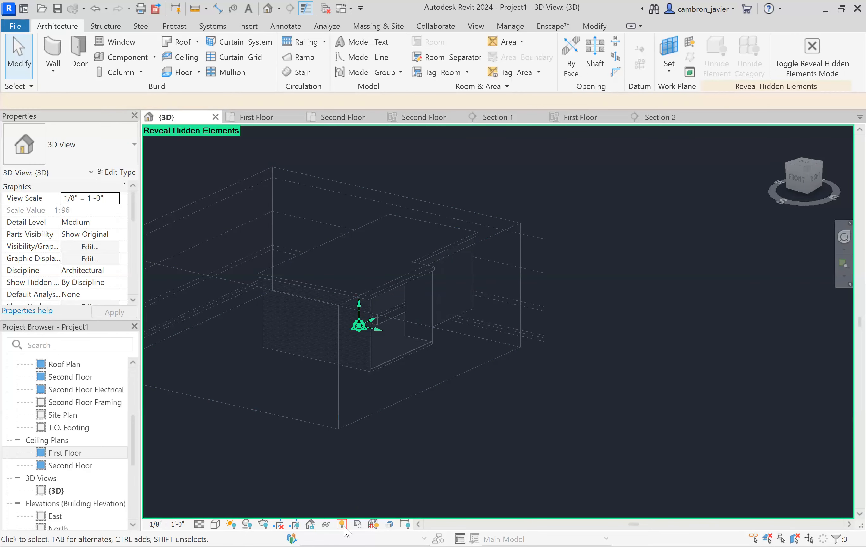
pyautogui.press('r')
pyautogui.press('h')
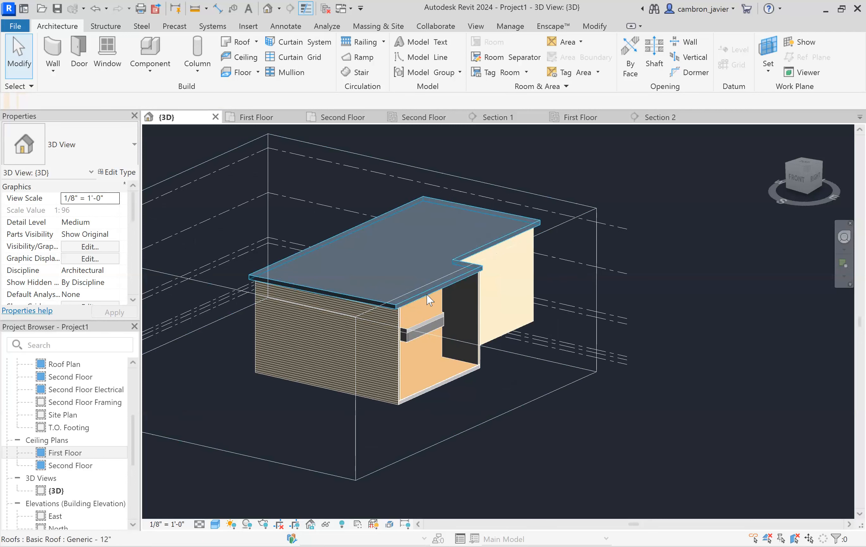
pyautogui.click(427, 294)
pyautogui.click(560, 162)
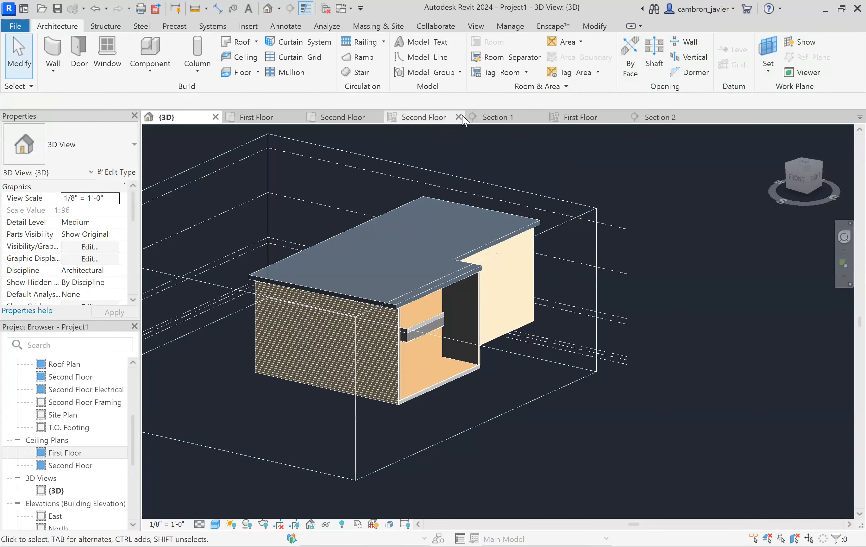
# - Open Section 1 and select the roof to check its position above the second floor
pyautogui.click(493, 117)
pyautogui.scroll(-3, 433, 319)
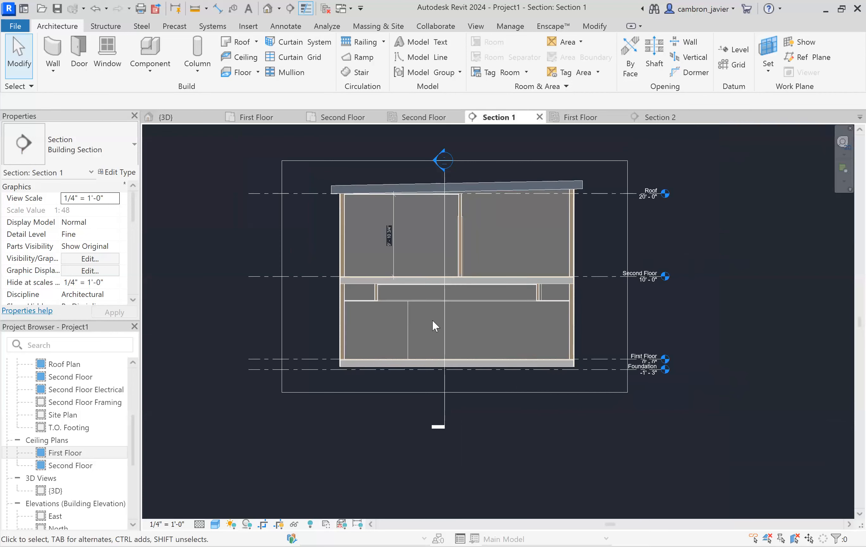
pyautogui.scroll(-2, 463, 298)
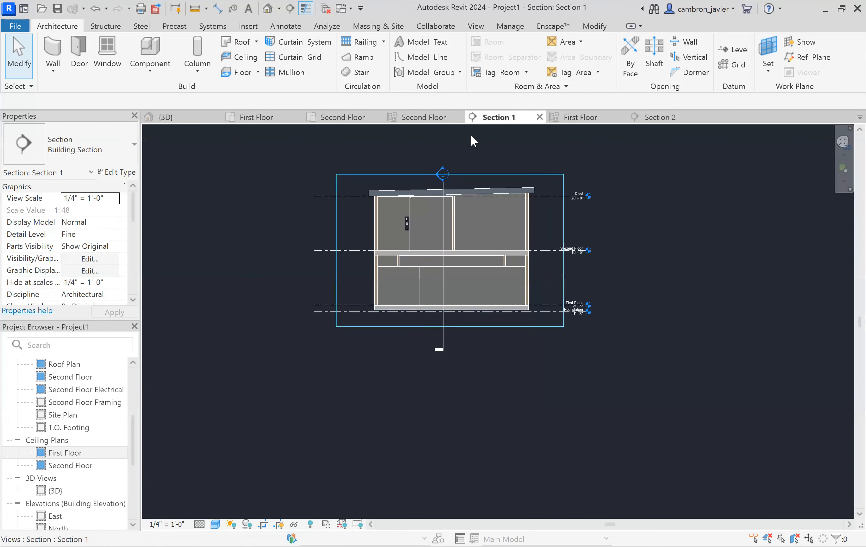
pyautogui.scroll(5, 458, 145)
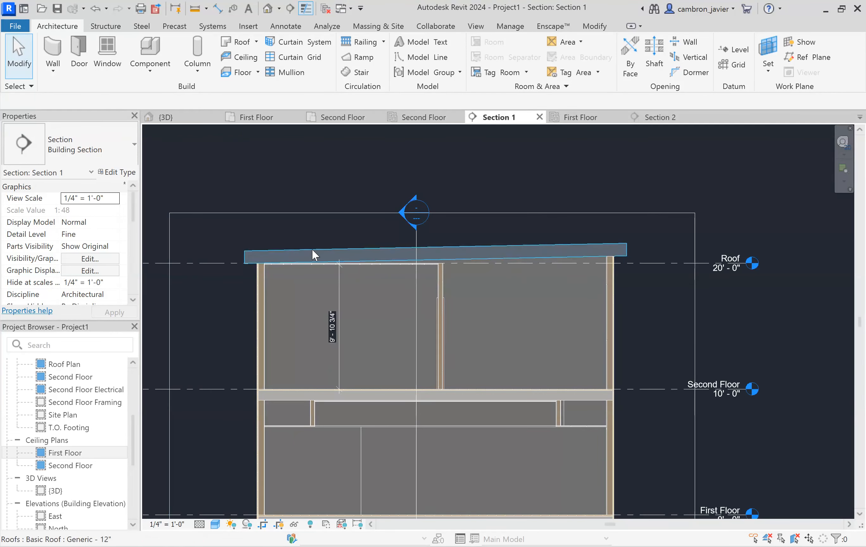
pyautogui.click(313, 250)
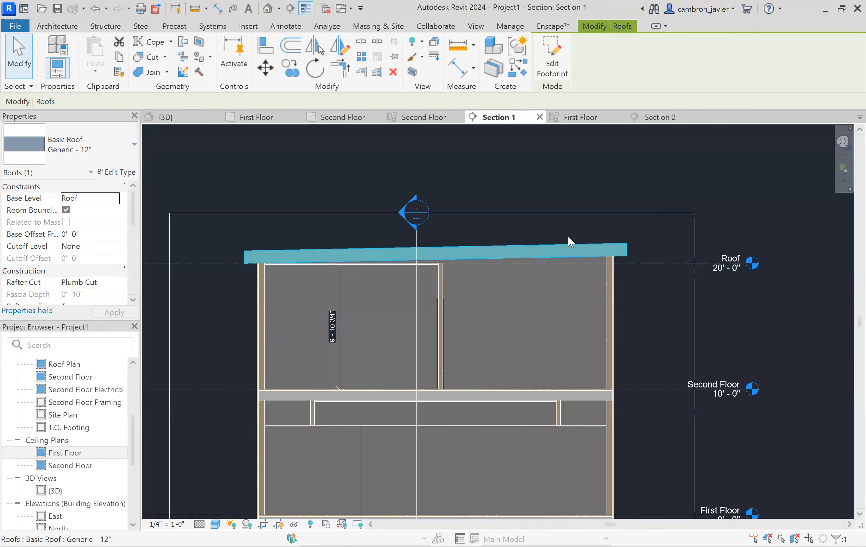
pyautogui.scroll(1, 570, 241)
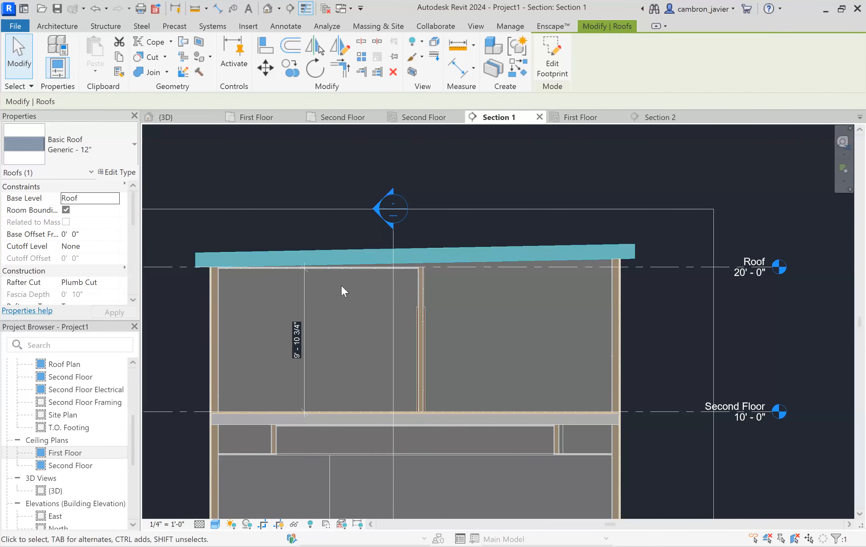
pyautogui.click(369, 269)
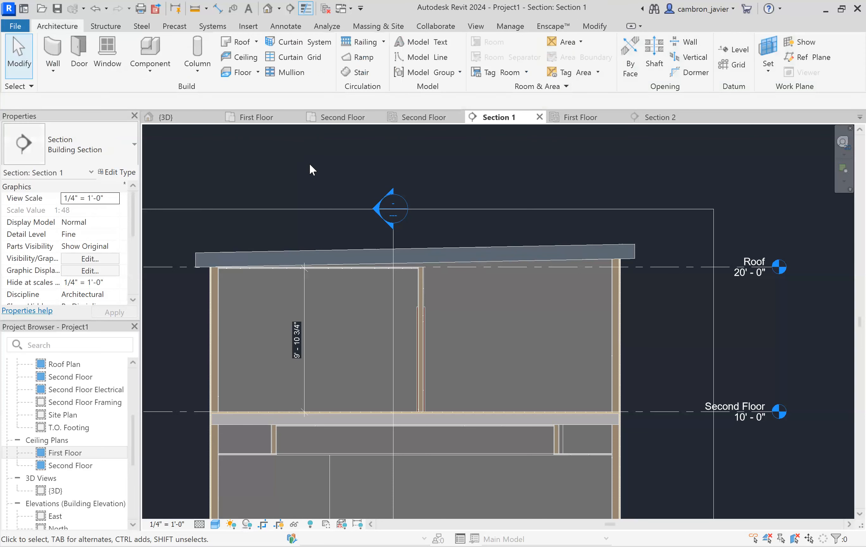
# - In the second floor ceiling plan, sketch a ceiling boundary by picking the exterior walls and the interior partitions around the two small rooms
pyautogui.click(423, 117)
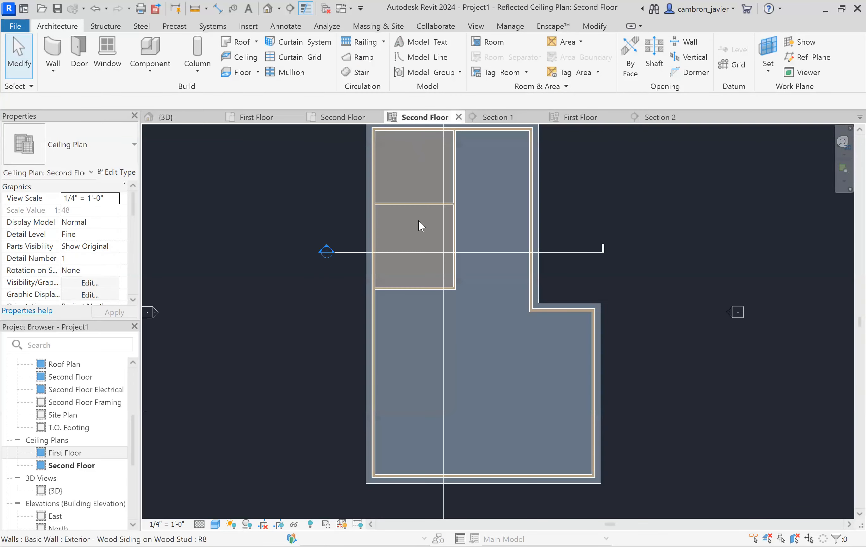
pyautogui.scroll(2, 423, 273)
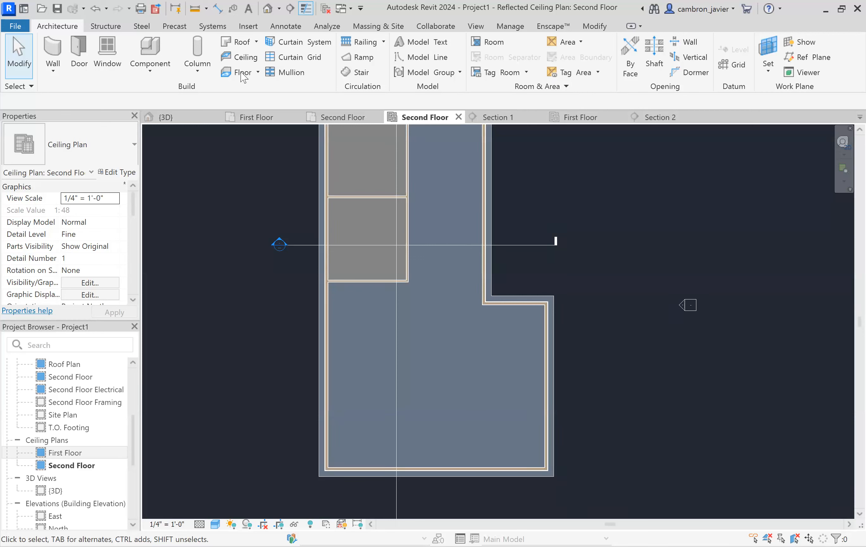
pyautogui.click(240, 58)
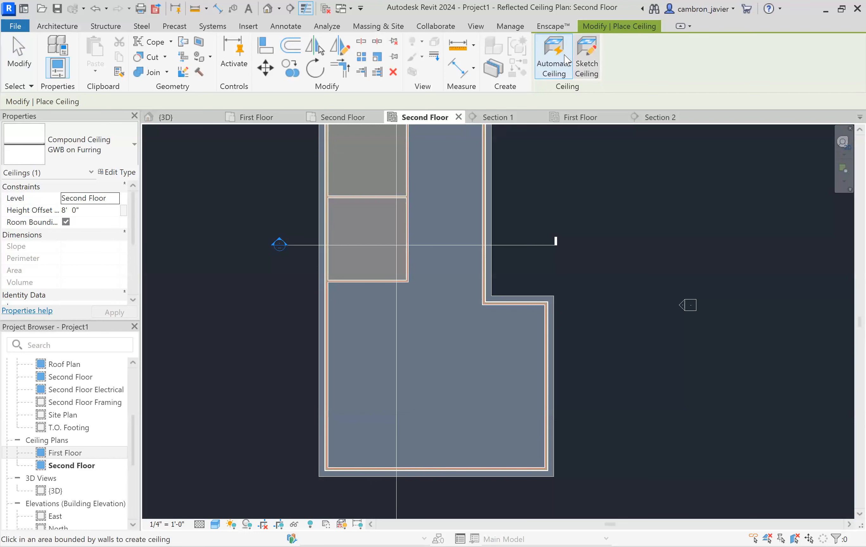
pyautogui.click(586, 58)
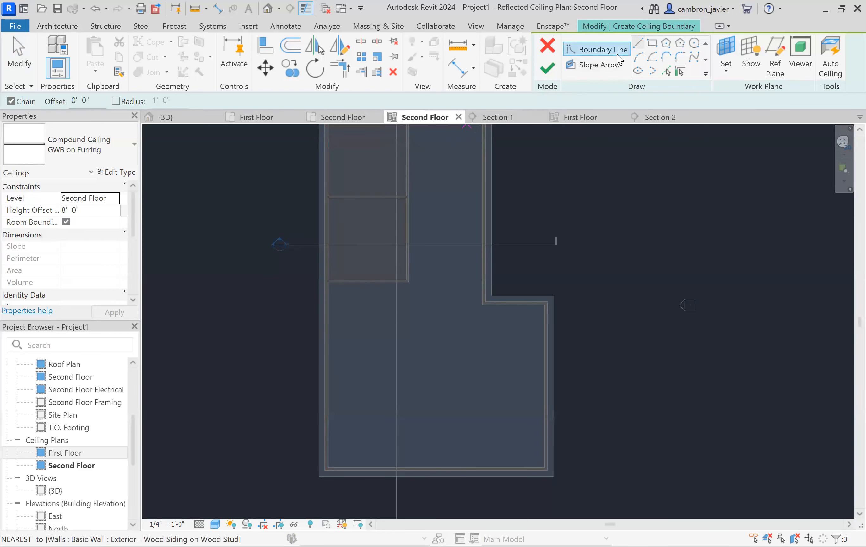
pyautogui.click(666, 71)
pyautogui.scroll(3, 327, 301)
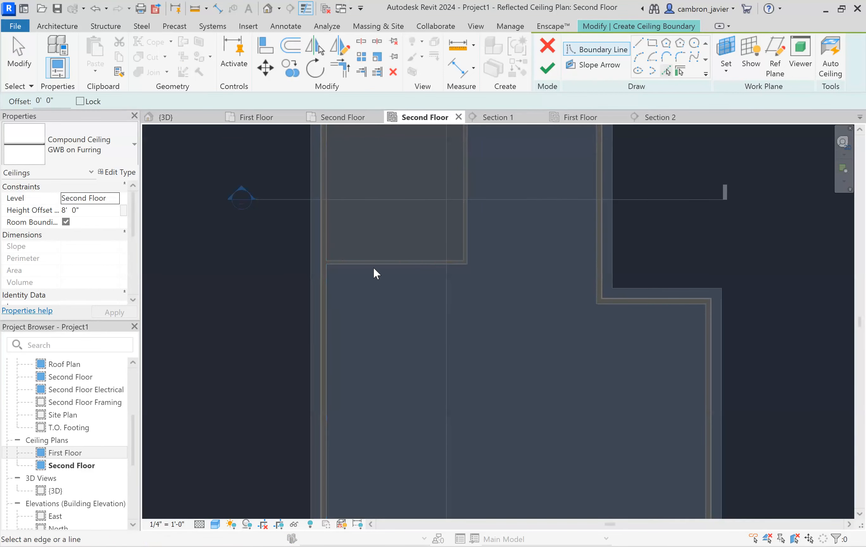
pyautogui.click(373, 268)
pyautogui.click(471, 234)
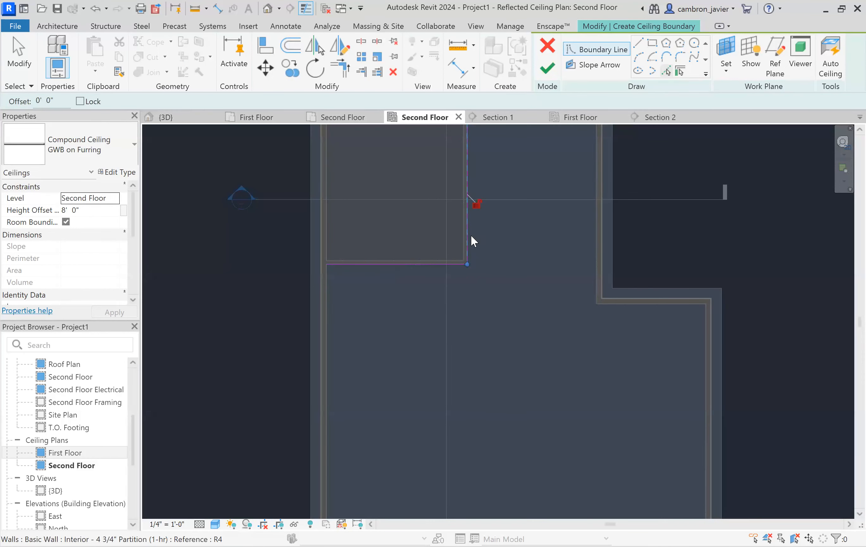
pyautogui.scroll(-3, 444, 320)
pyautogui.scroll(-2, 443, 318)
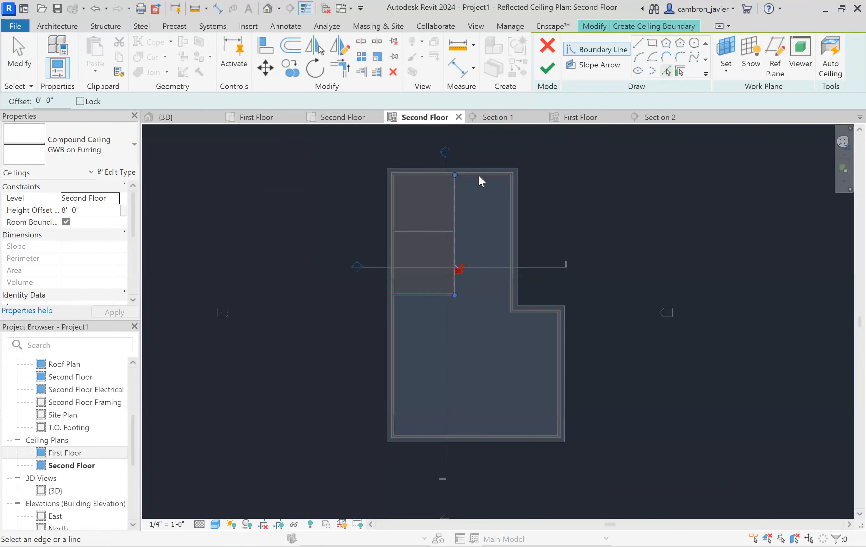
pyautogui.scroll(4, 466, 181)
pyautogui.click(469, 178)
pyautogui.click(409, 188)
pyautogui.scroll(-2, 471, 214)
pyautogui.click(331, 445)
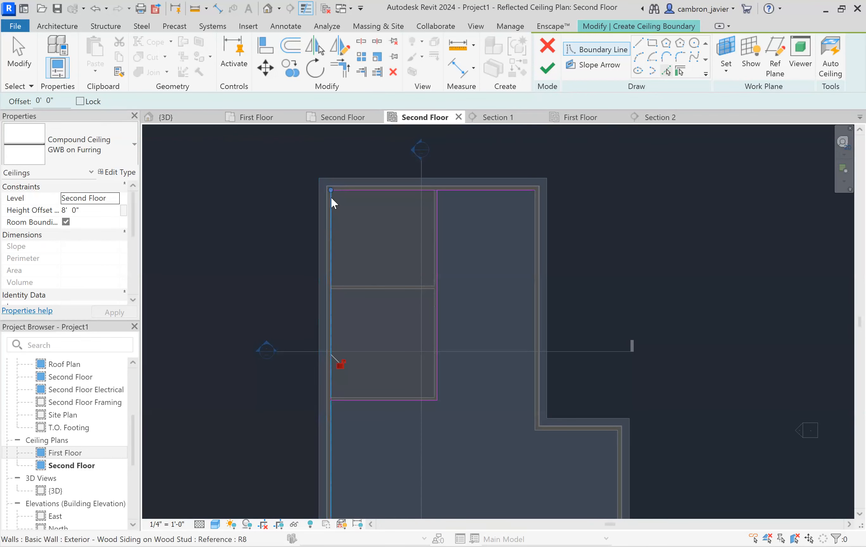
pyautogui.click(530, 224)
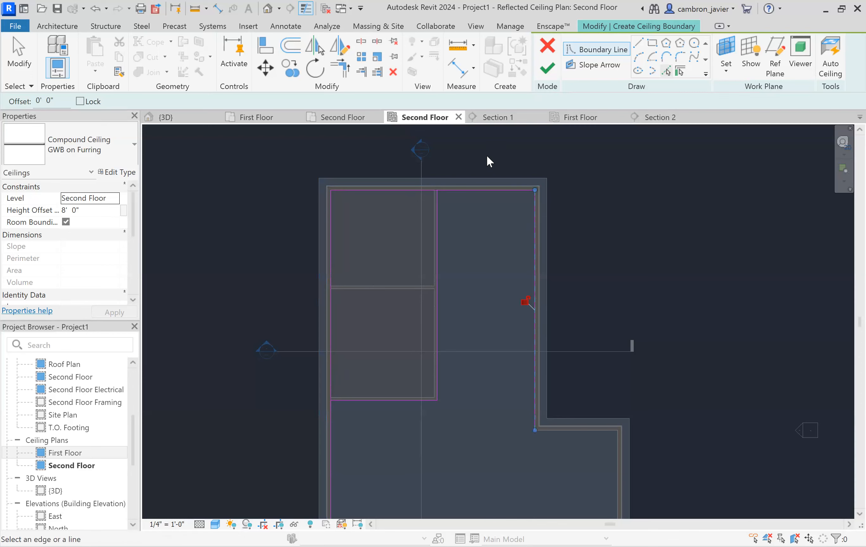
pyautogui.scroll(-3, 535, 308)
pyautogui.scroll(2, 540, 314)
pyautogui.click(539, 312)
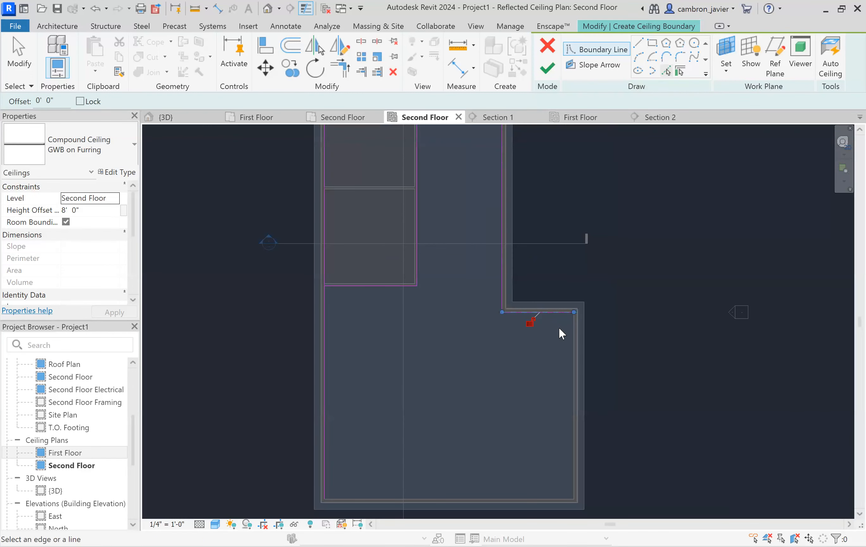
pyautogui.click(568, 331)
pyautogui.scroll(-2, 559, 245)
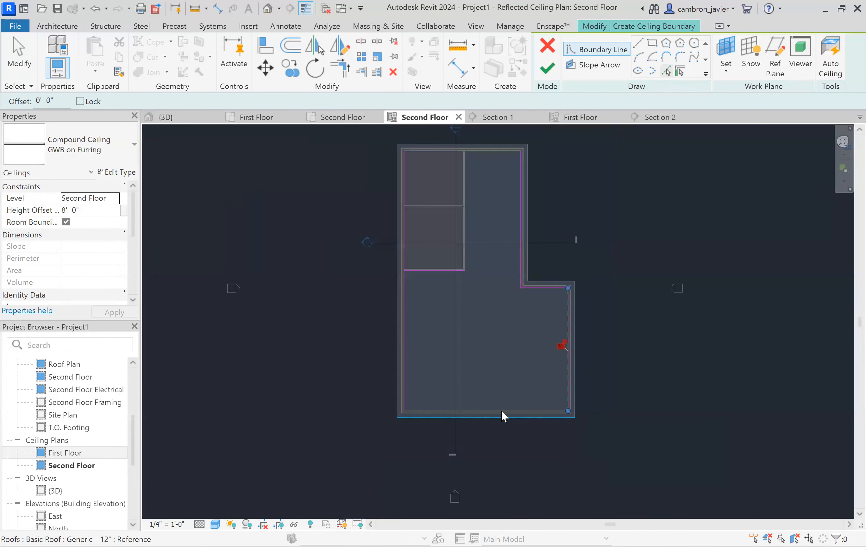
pyautogui.click(502, 411)
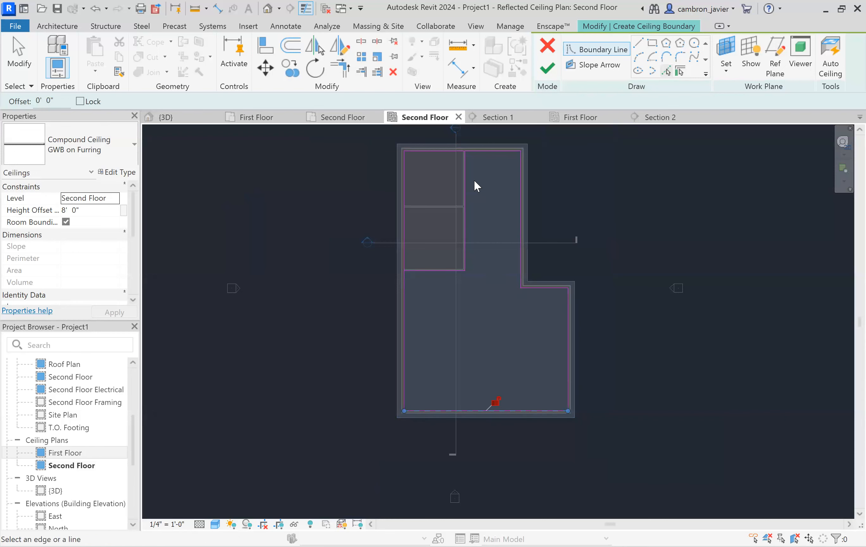
pyautogui.press('Escape')
pyautogui.press('Escape')
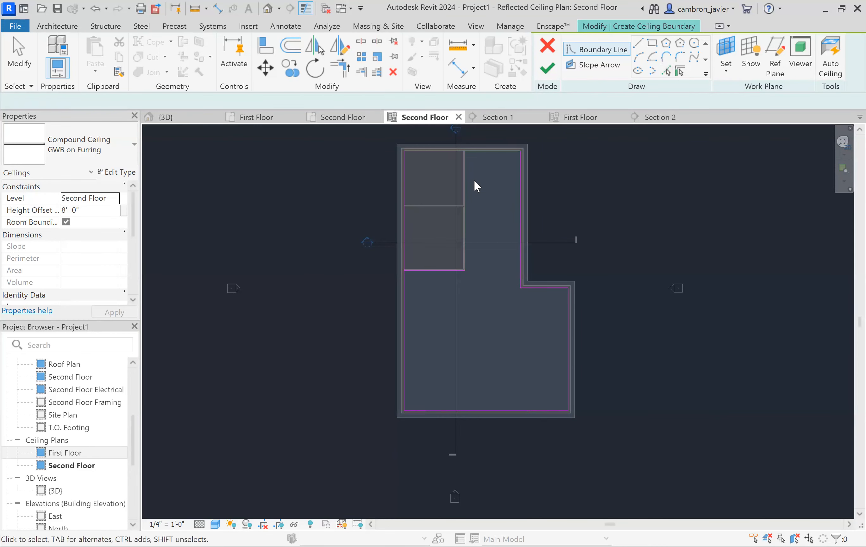
# - Trim the boundary lines into closed corners with Trim/Extend to Corner
pyautogui.press('t')
pyautogui.press('r')
pyautogui.click(477, 153)
pyautogui.click(465, 165)
pyautogui.click(427, 270)
pyautogui.click(405, 295)
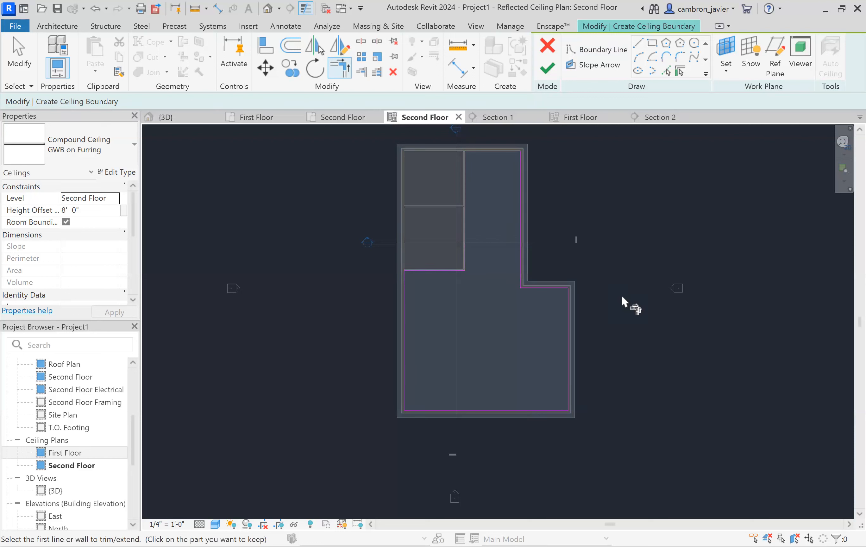
pyautogui.press('Escape')
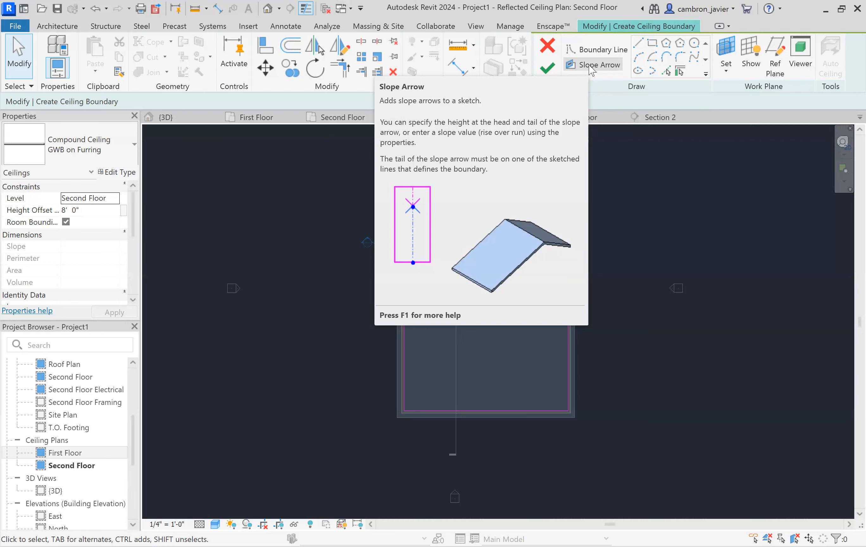
# - Draw a slope arrow across the lower ceiling area from the west boundary to the east wall
pyautogui.click(590, 66)
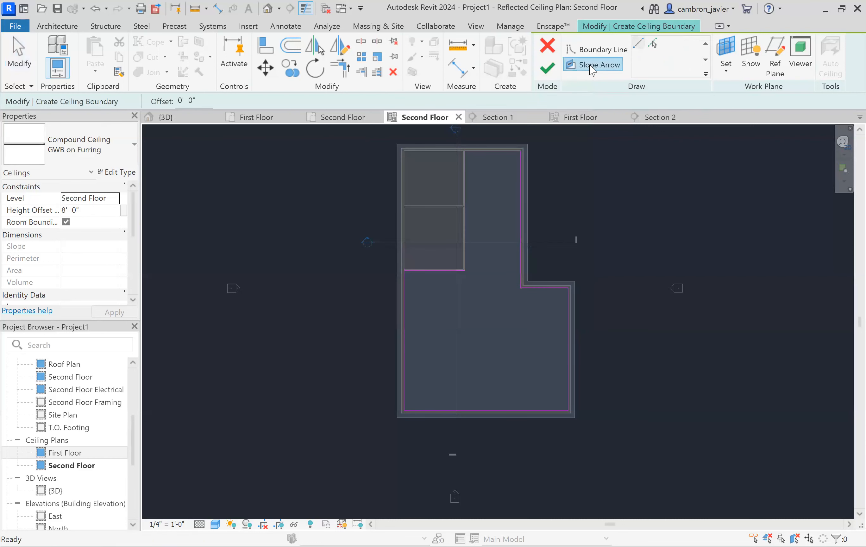
pyautogui.click(404, 333)
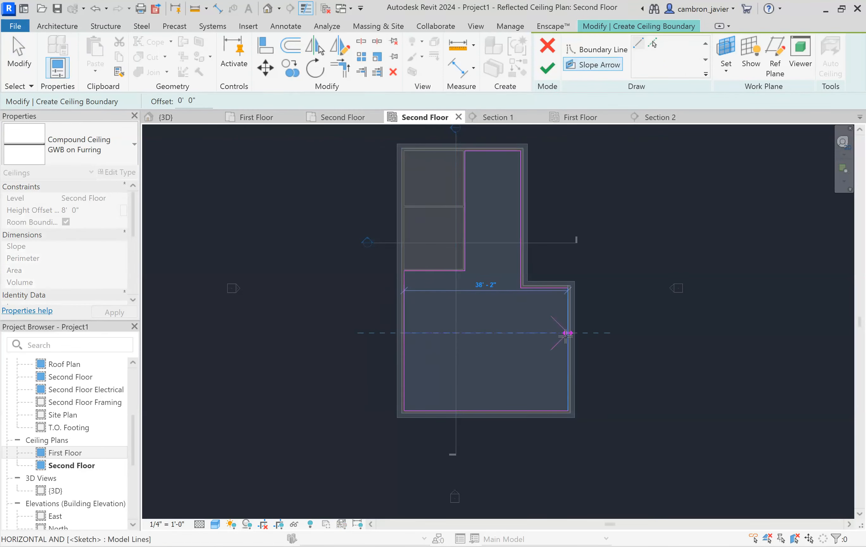
pyautogui.click(546, 367)
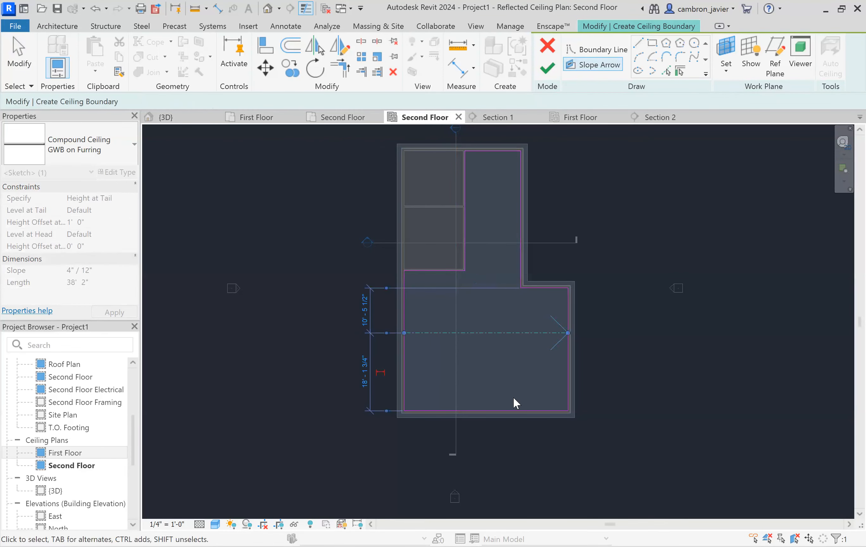
pyautogui.click(511, 364)
pyautogui.click(503, 333)
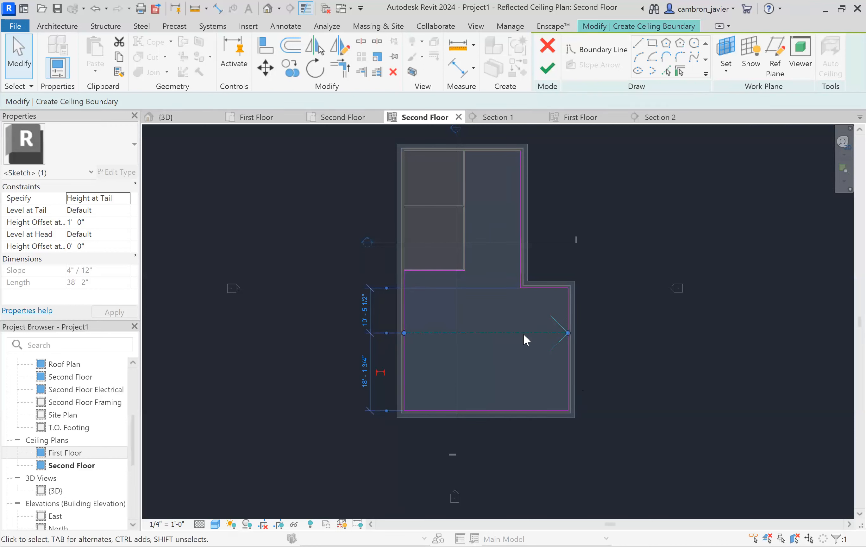
pyautogui.rightClick(507, 334)
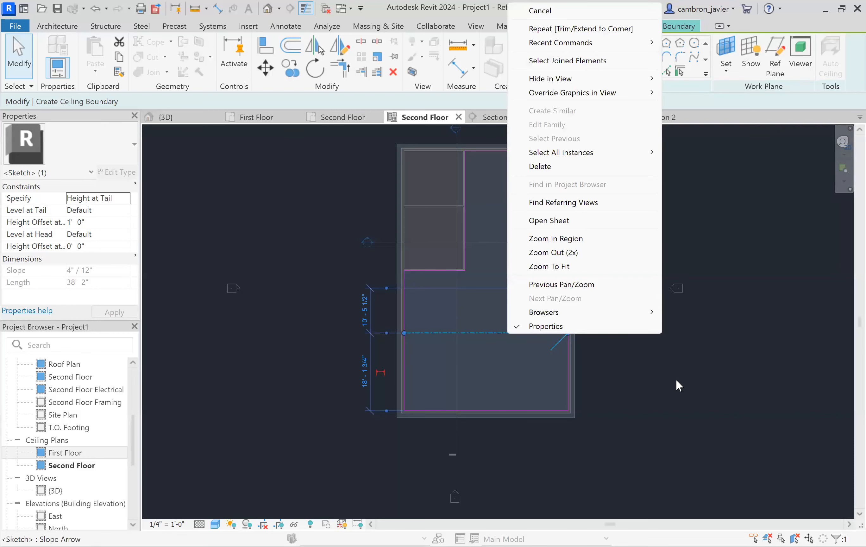
pyautogui.click(675, 379)
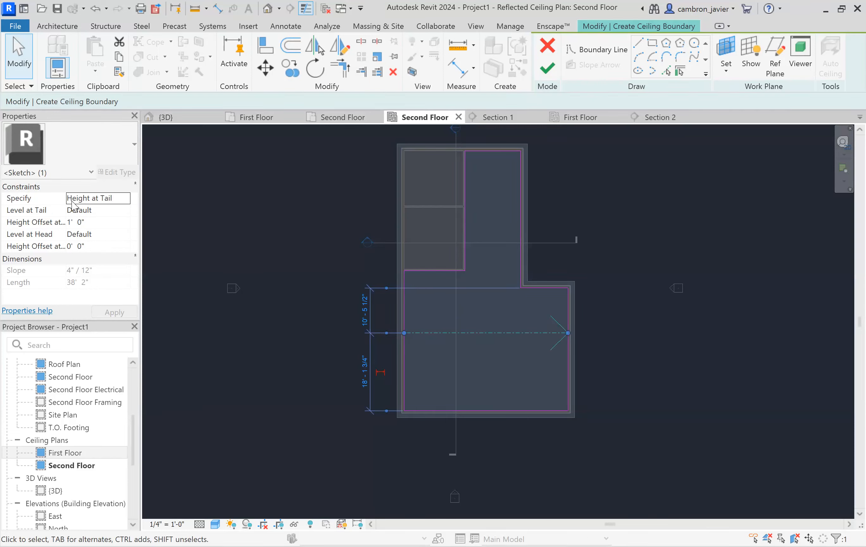
# - Set the slope arrow to be specified by Slope, with a slope of 61/256" / 12"
pyautogui.click(98, 197)
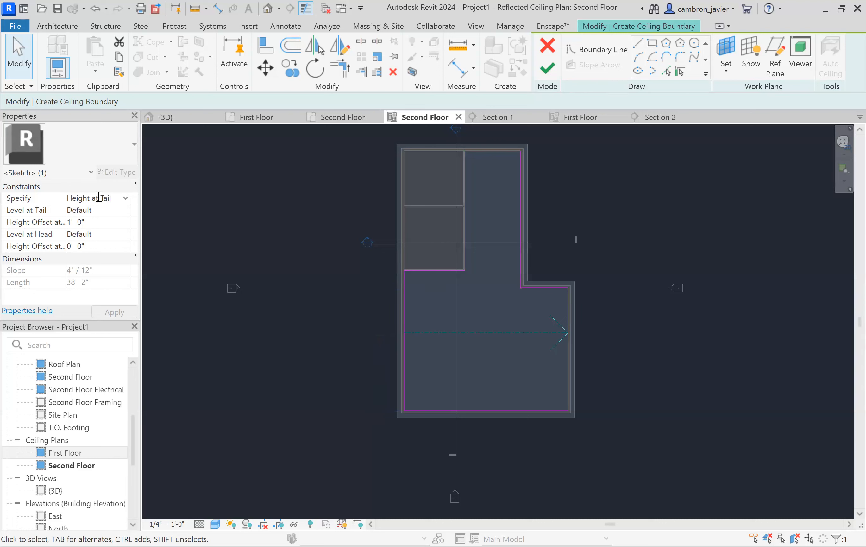
pyautogui.click(121, 198)
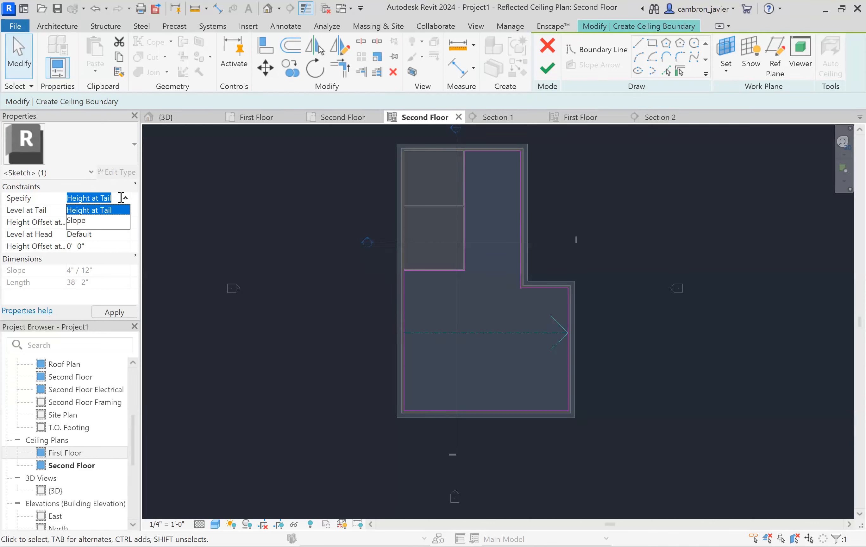
pyautogui.click(144, 235)
pyautogui.click(531, 333)
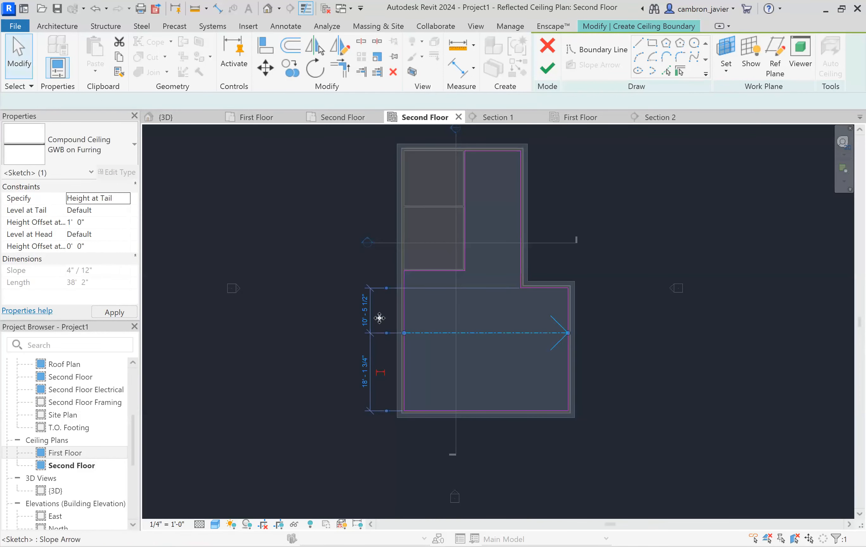
pyautogui.click(104, 199)
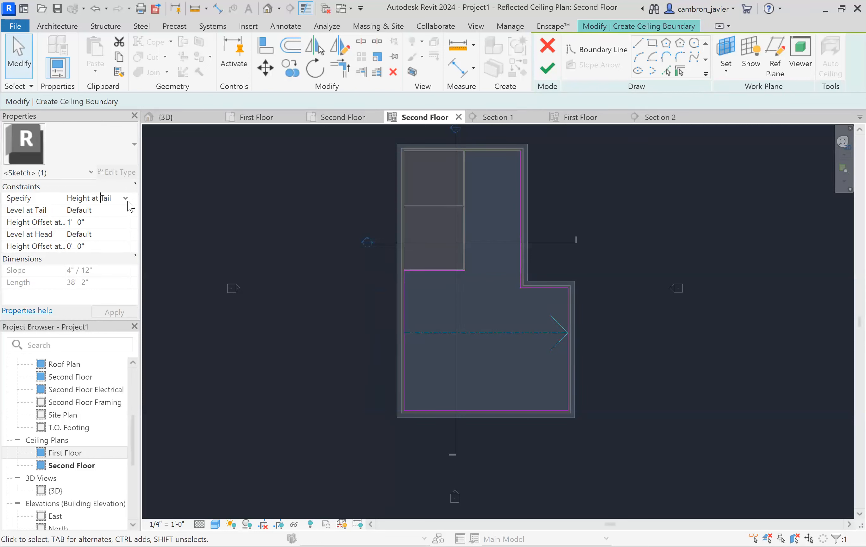
pyautogui.click(126, 197)
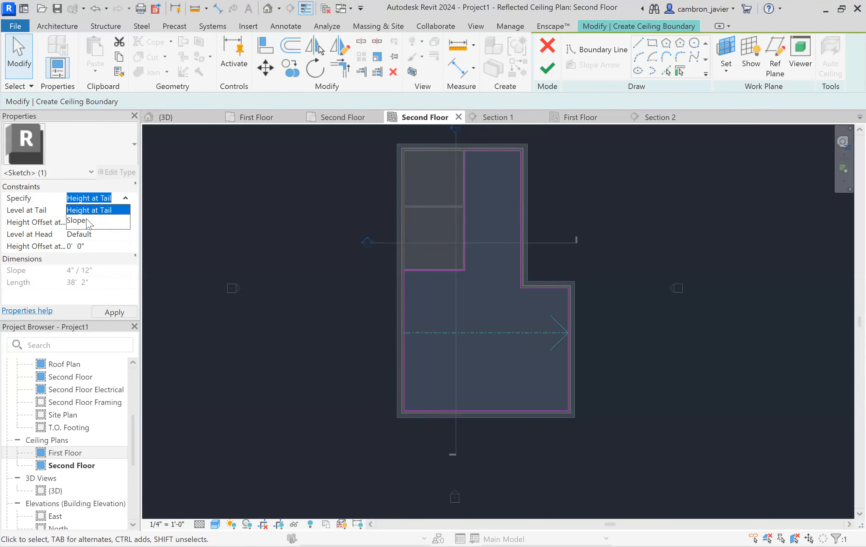
pyautogui.click(84, 222)
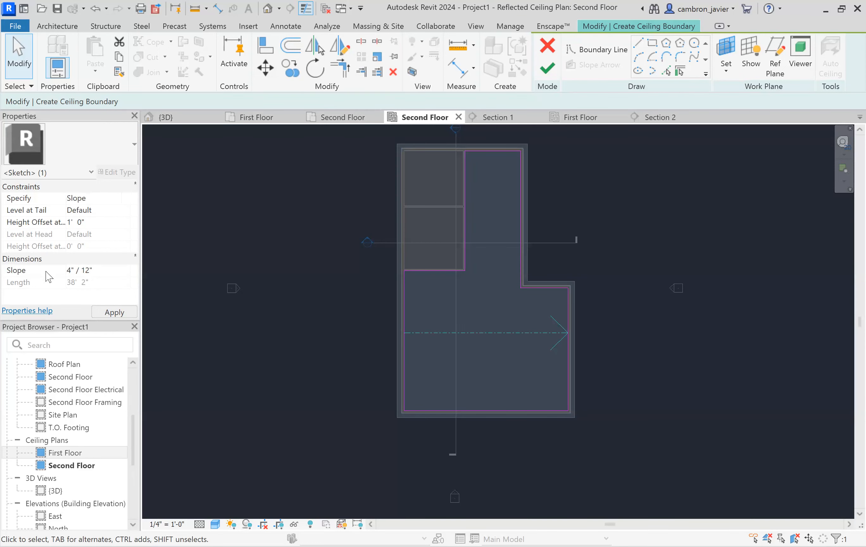
pyautogui.moveTo(97, 269); pyautogui.dragTo(46, 271)
pyautogui.write('2')
pyautogui.click(103, 311)
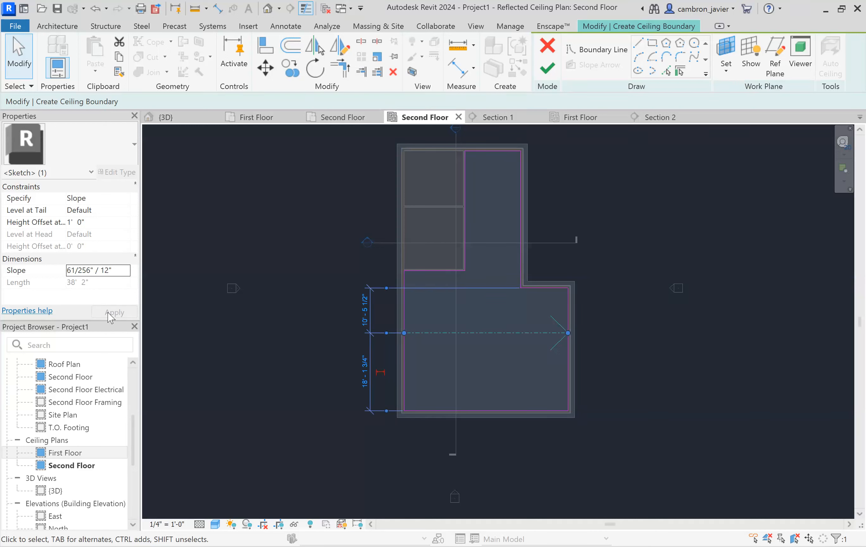
# - Finish the sloped ceiling sketch
pyautogui.click(296, 223)
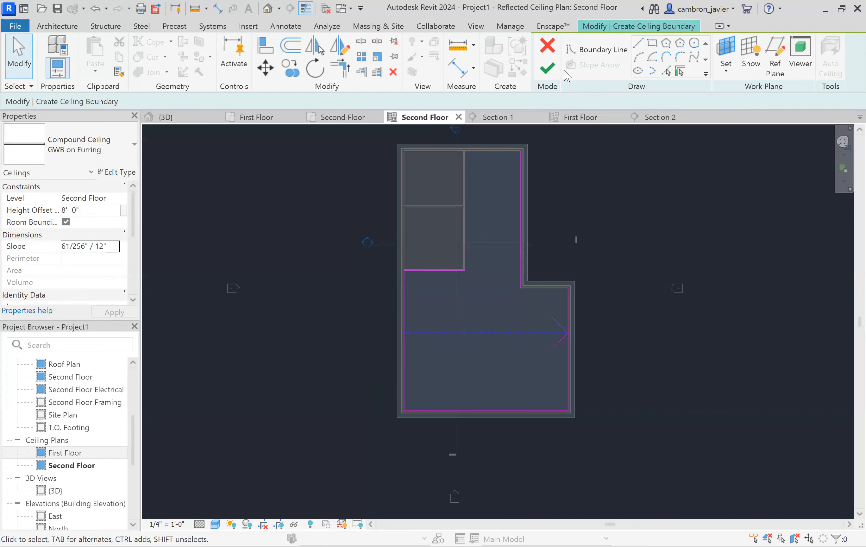
pyautogui.click(548, 74)
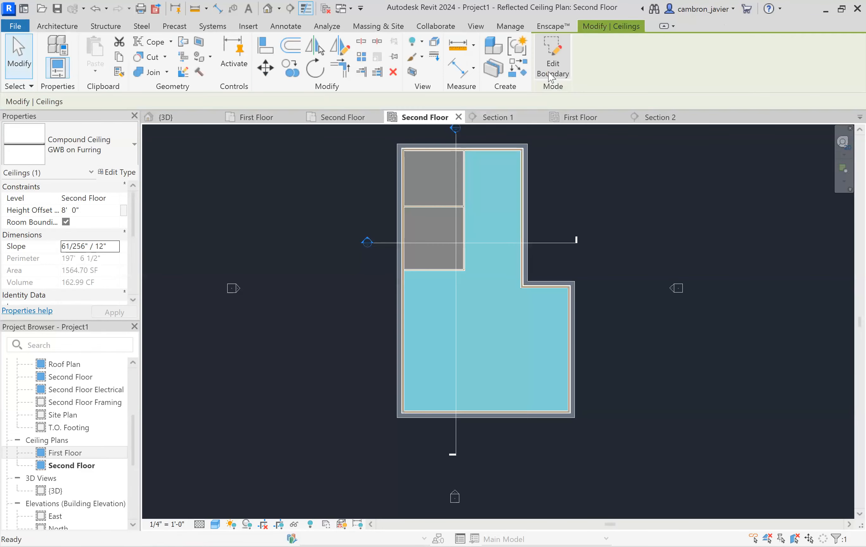
pyautogui.click(579, 201)
# - Move the Section 1 line down so it cuts across the lower part of the floor plan
pyautogui.click(486, 243)
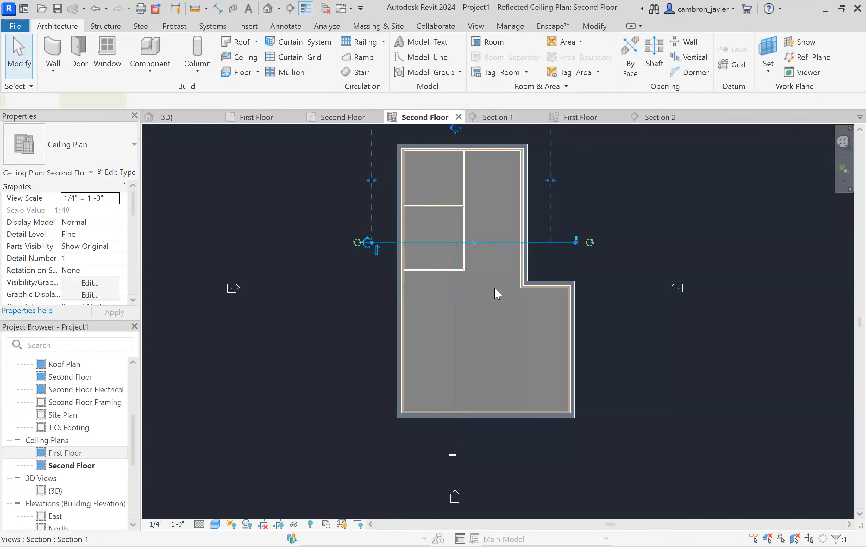
pyautogui.moveTo(494, 319); pyautogui.dragTo(497, 326)
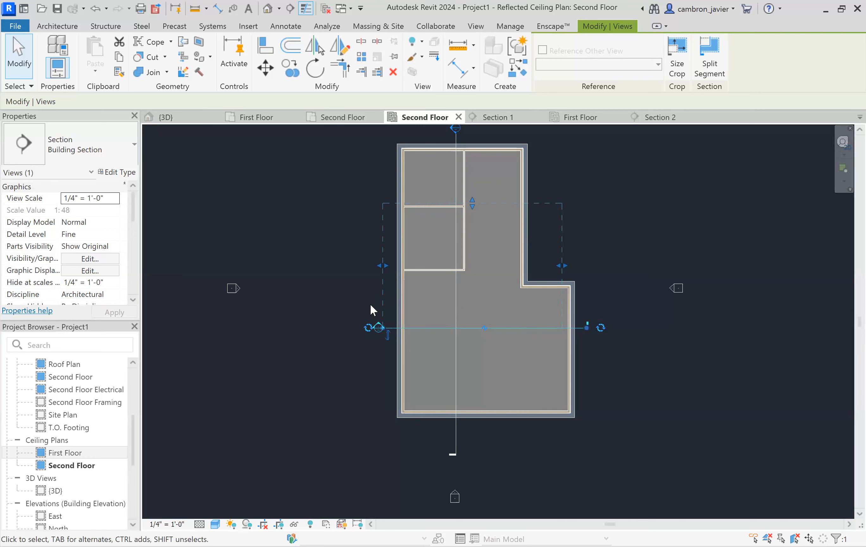
pyautogui.press('Escape')
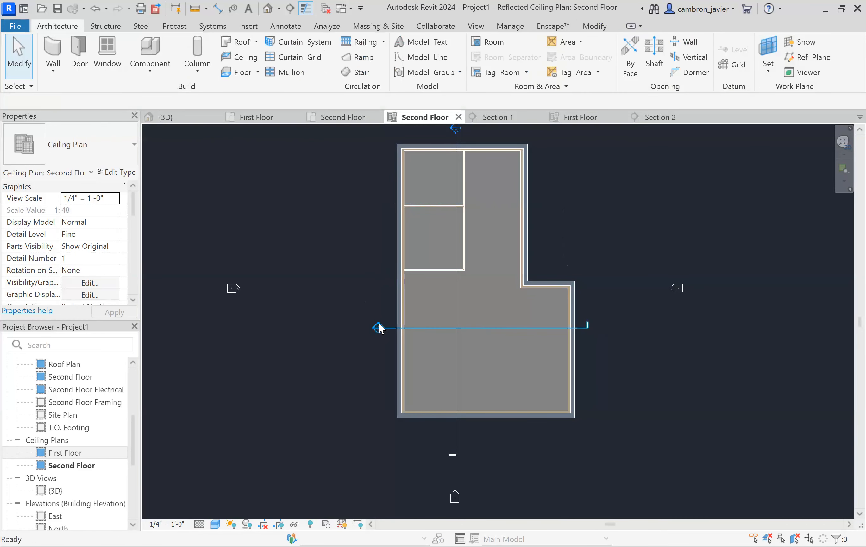
# - Open Section 1 and select the new ceiling to check its slope beneath the roof
pyautogui.doubleClick(378, 325)
pyautogui.click(414, 278)
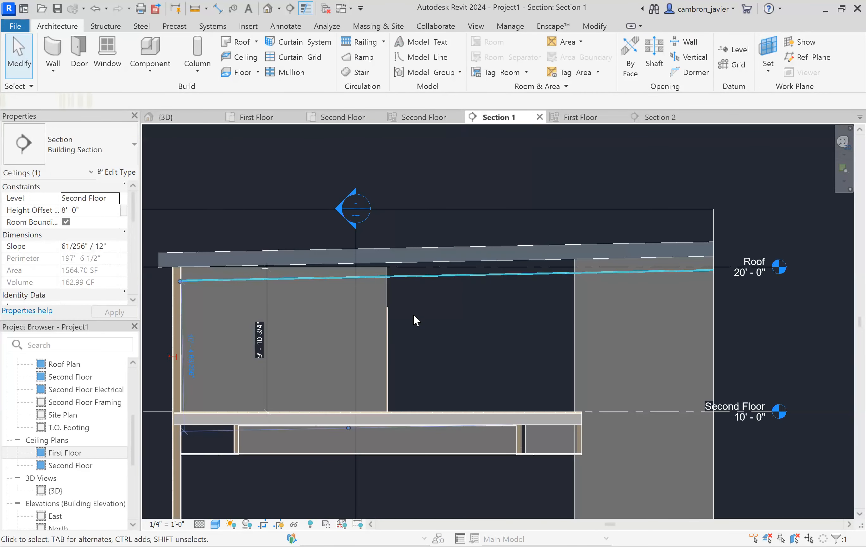
pyautogui.scroll(-3, 505, 197)
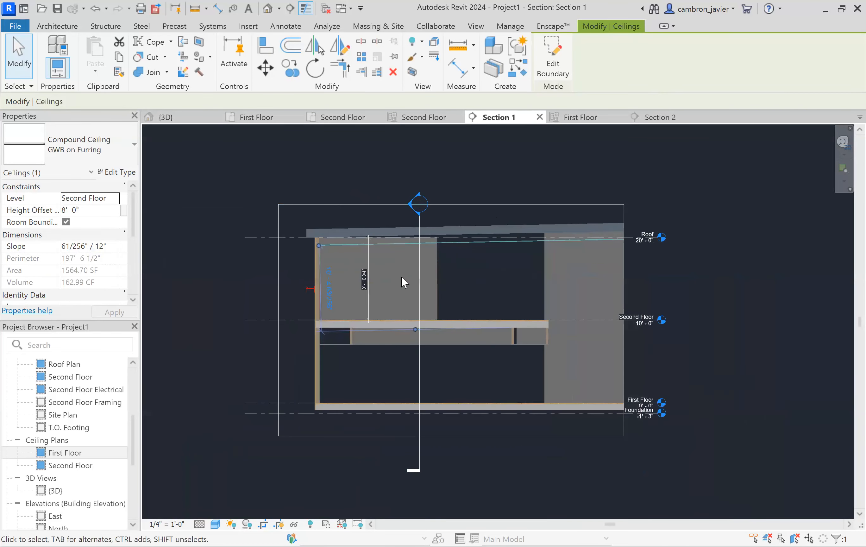
pyautogui.scroll(2, 554, 254)
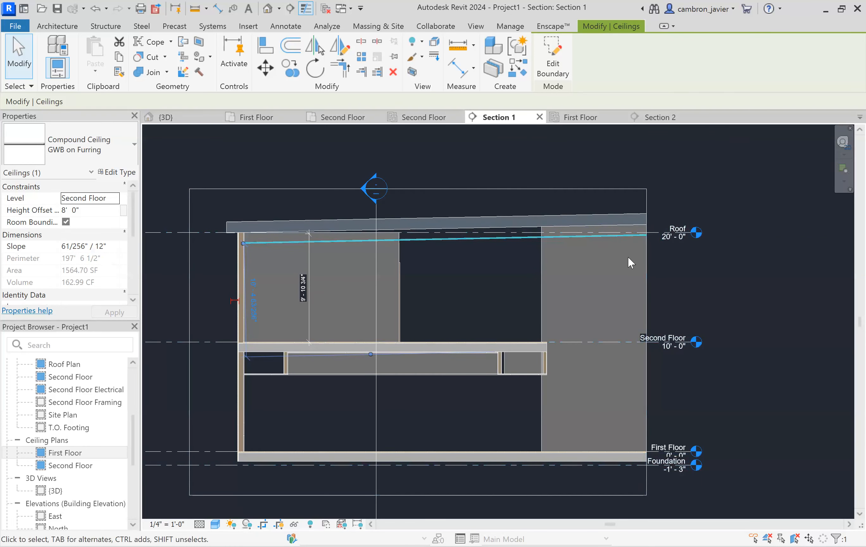
# - Move the sloped second floor ceiling up so its left end meets the underside of the roof in Section 1
pyautogui.click(647, 198)
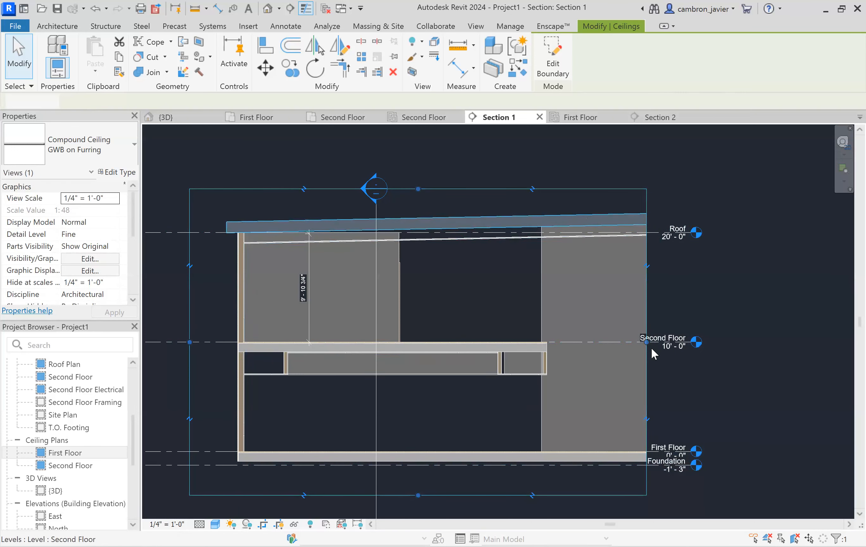
pyautogui.scroll(-1, 650, 347)
pyautogui.moveTo(635, 323); pyautogui.dragTo(705, 325)
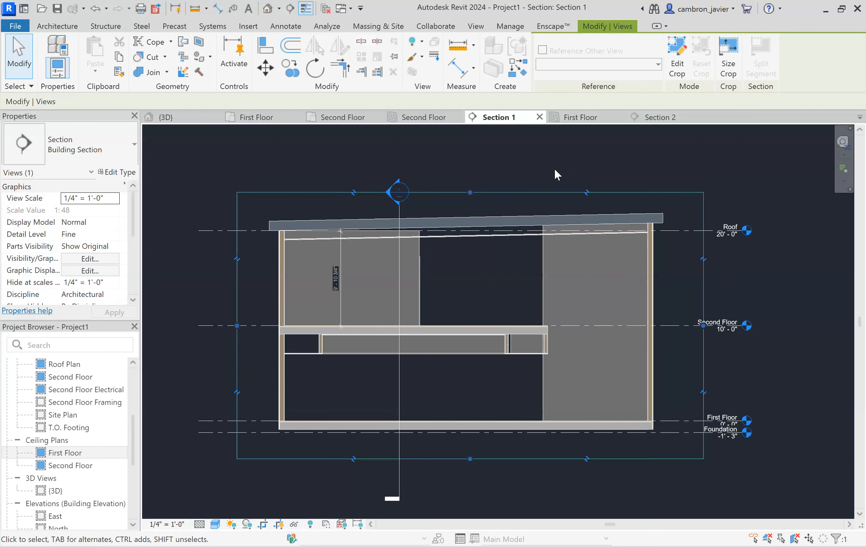
pyautogui.scroll(2, 340, 243)
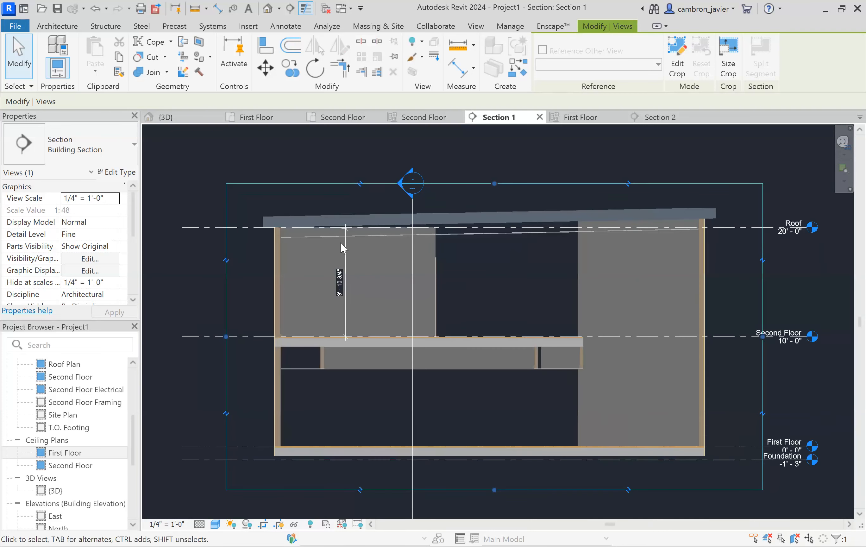
pyautogui.click(487, 233)
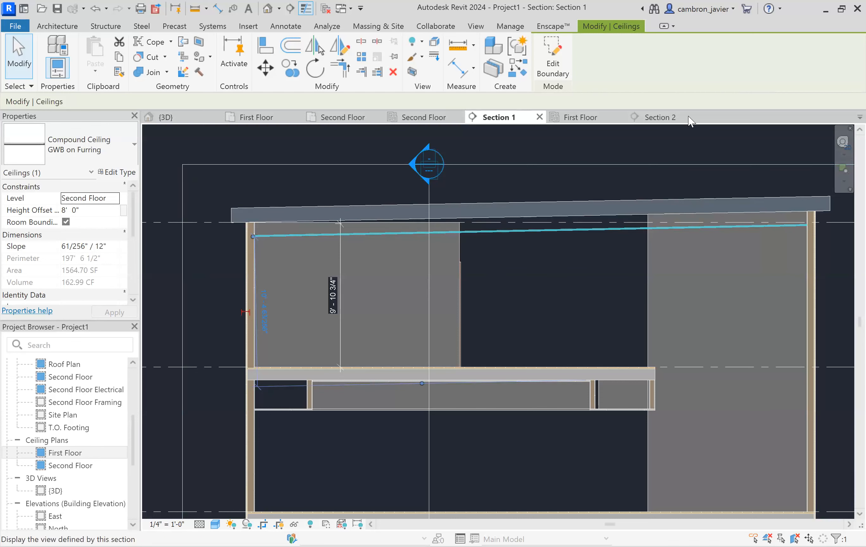
pyautogui.scroll(3, 236, 208)
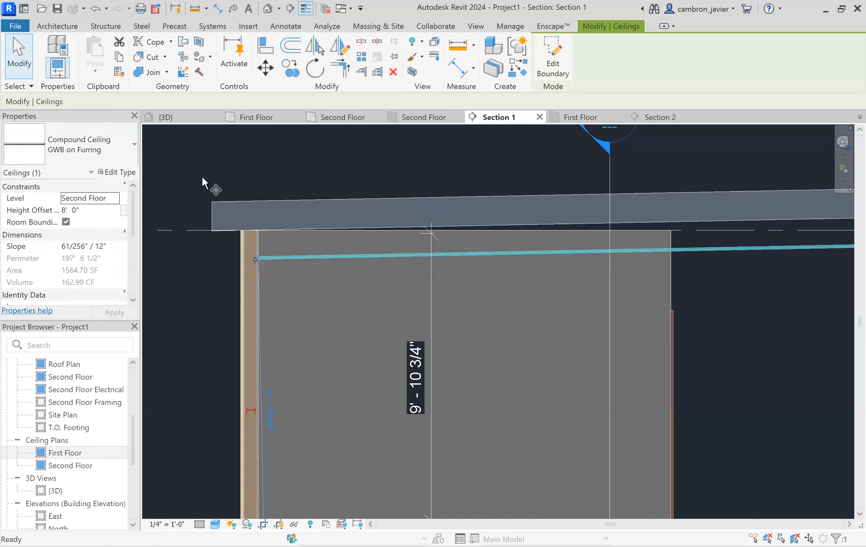
pyautogui.press('m')
pyautogui.press('v')
pyautogui.scroll(1, 240, 217)
pyautogui.scroll(1, 240, 218)
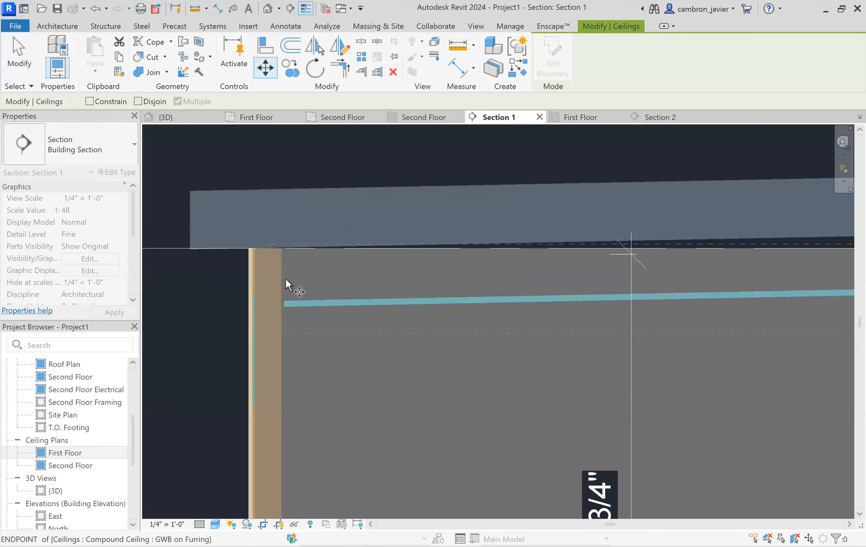
pyautogui.scroll(1, 293, 311)
pyautogui.scroll(1, 287, 334)
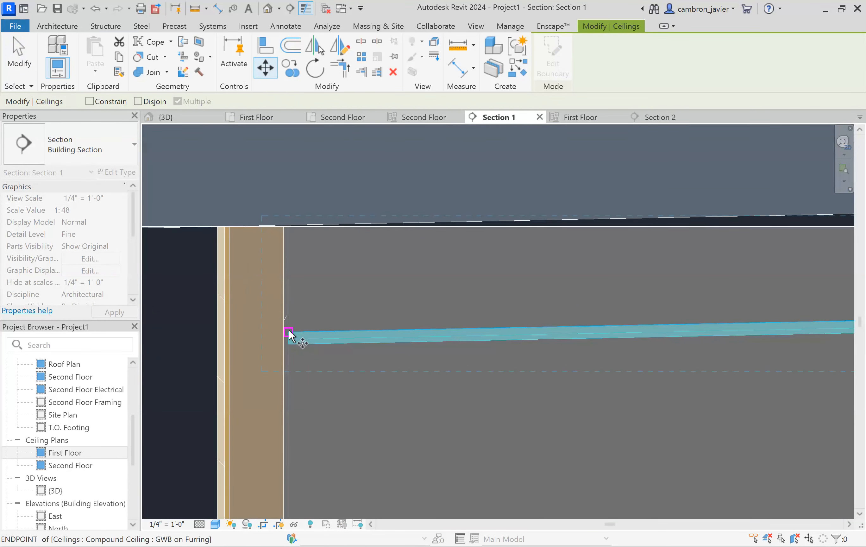
pyautogui.click(289, 333)
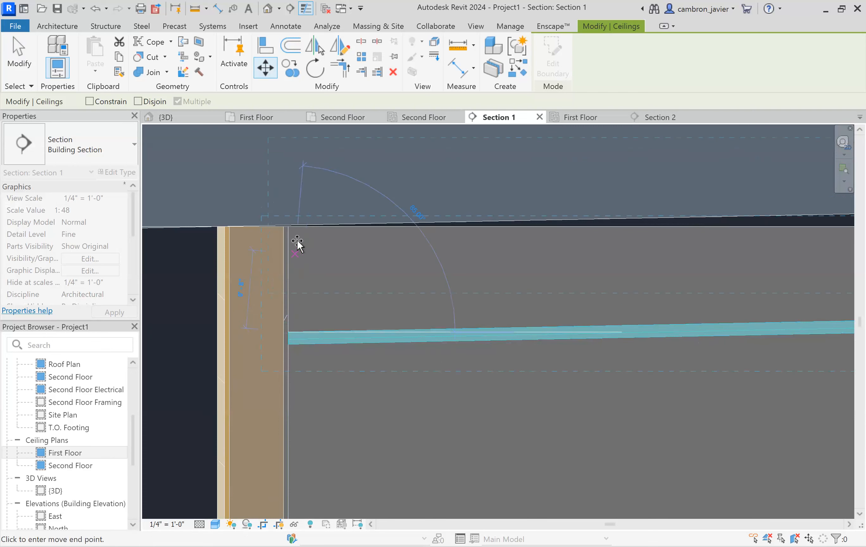
pyautogui.click(287, 226)
pyautogui.scroll(-2, 314, 284)
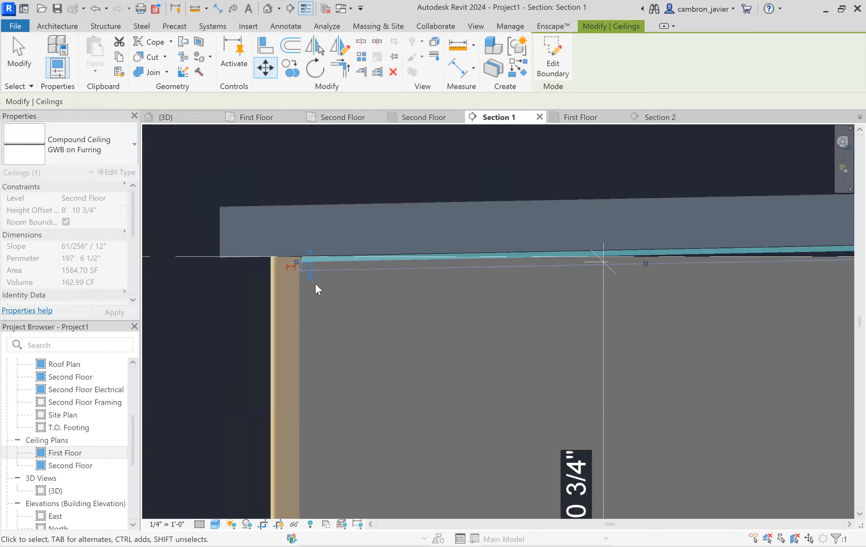
pyautogui.click(376, 157)
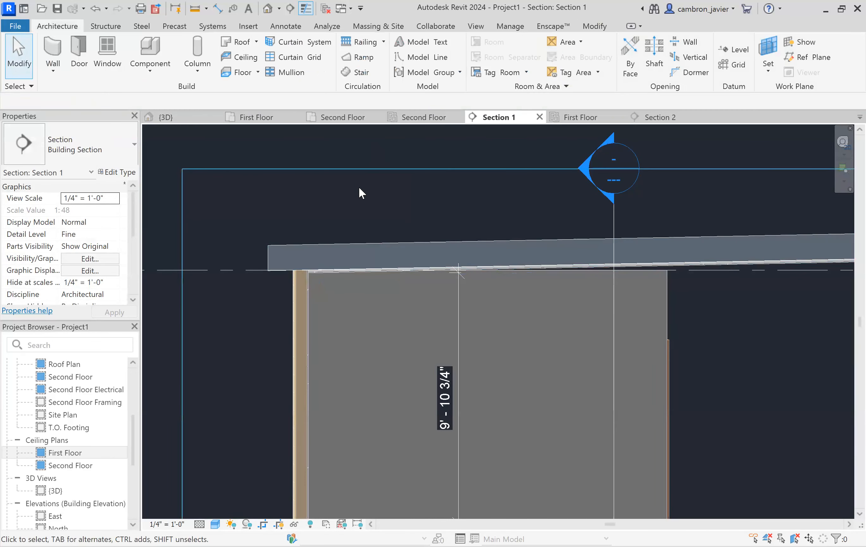
# - Select the moved ceiling in Section 1 and examine how it aligns with the roof
pyautogui.scroll(-3, 325, 257)
pyautogui.scroll(3, 747, 208)
pyautogui.scroll(1, 752, 213)
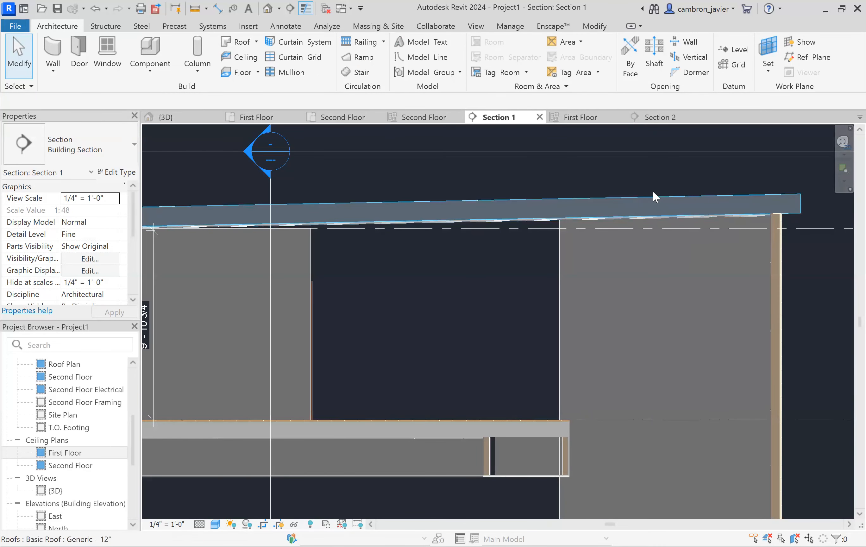
pyautogui.scroll(-1, 655, 193)
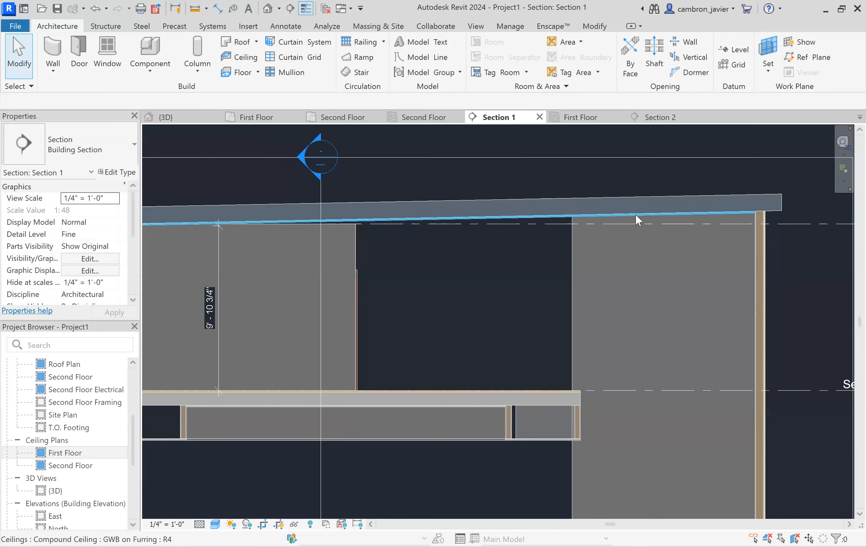
pyautogui.click(635, 215)
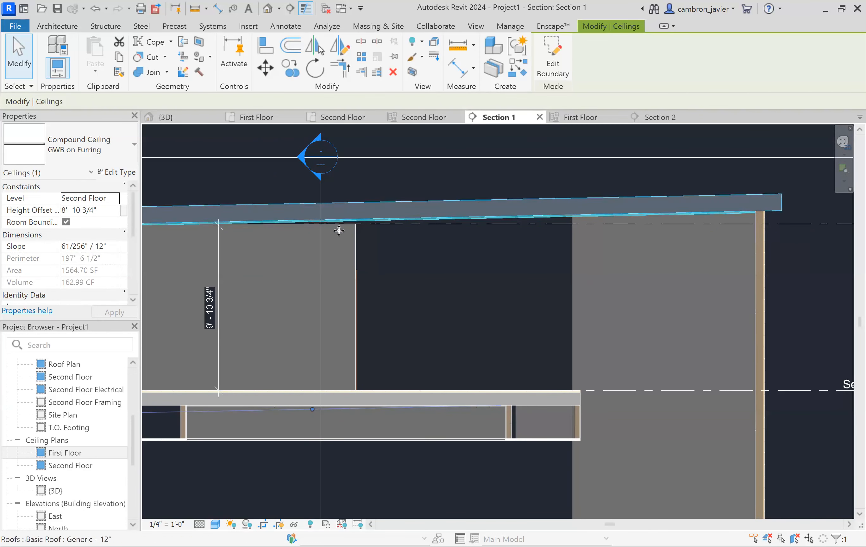
pyautogui.scroll(-2, 456, 282)
pyautogui.scroll(-1, 378, 264)
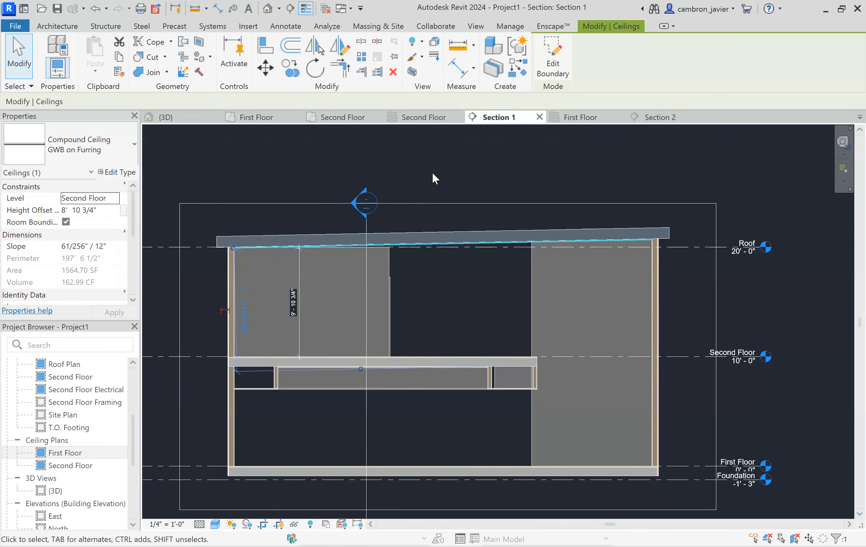
pyautogui.click(577, 117)
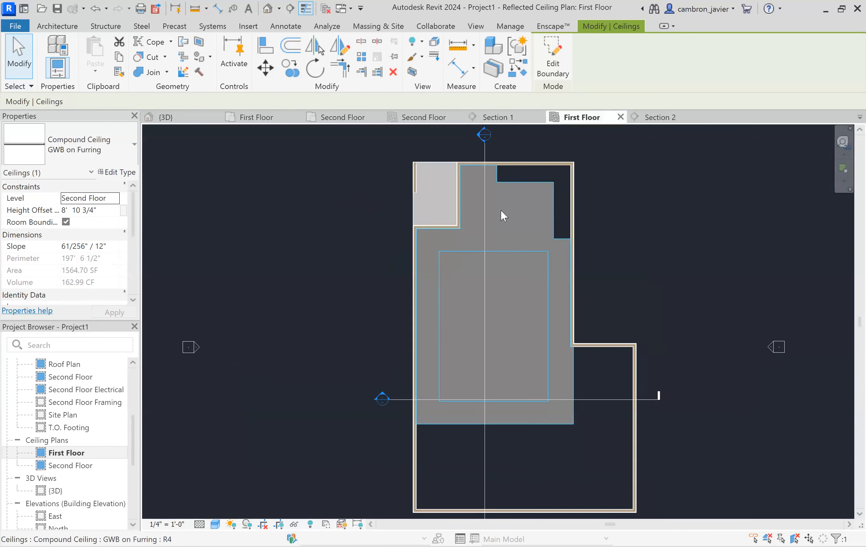
pyautogui.click(414, 117)
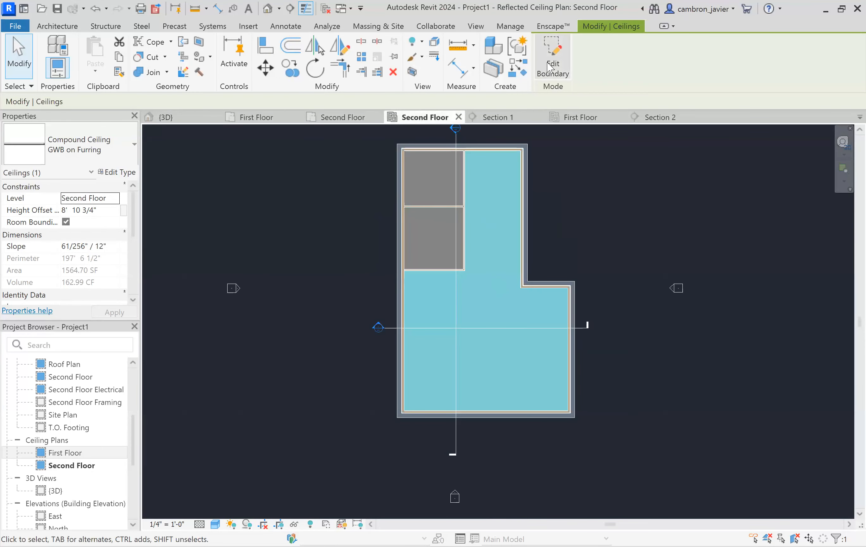
pyautogui.click(551, 67)
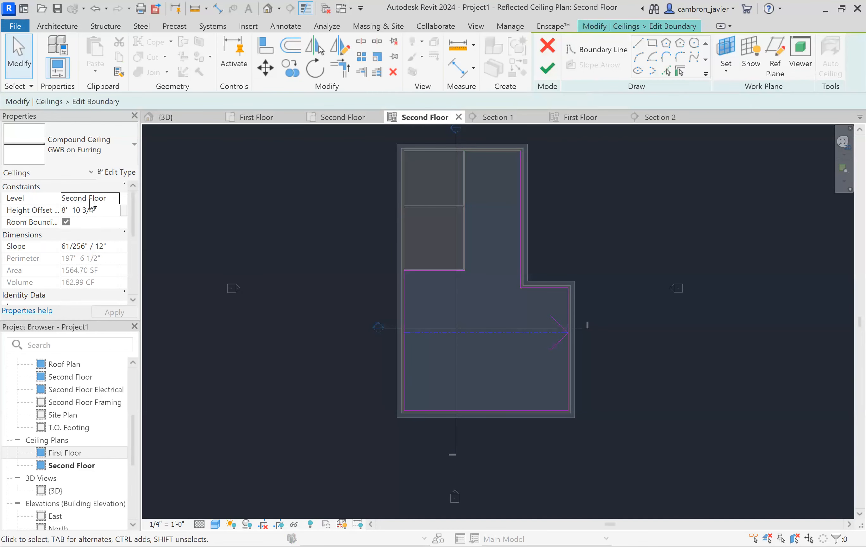
pyautogui.click(535, 338)
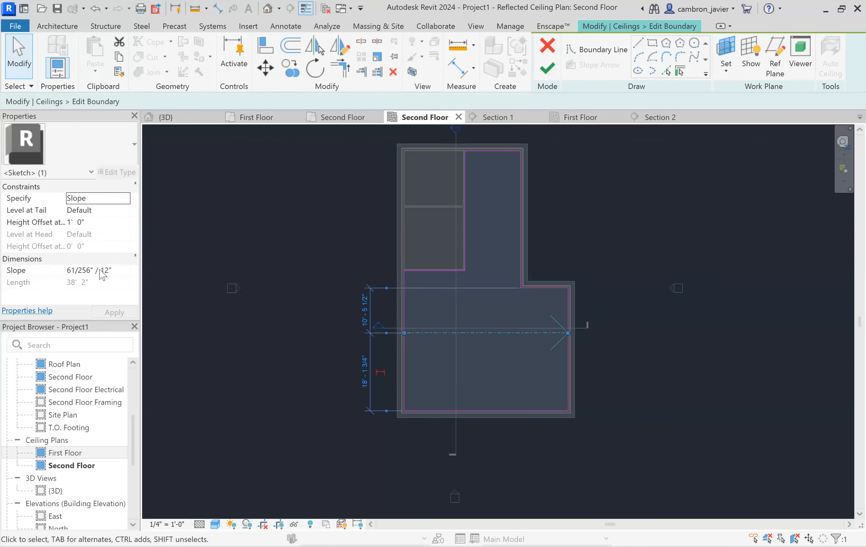
pyautogui.click(89, 198)
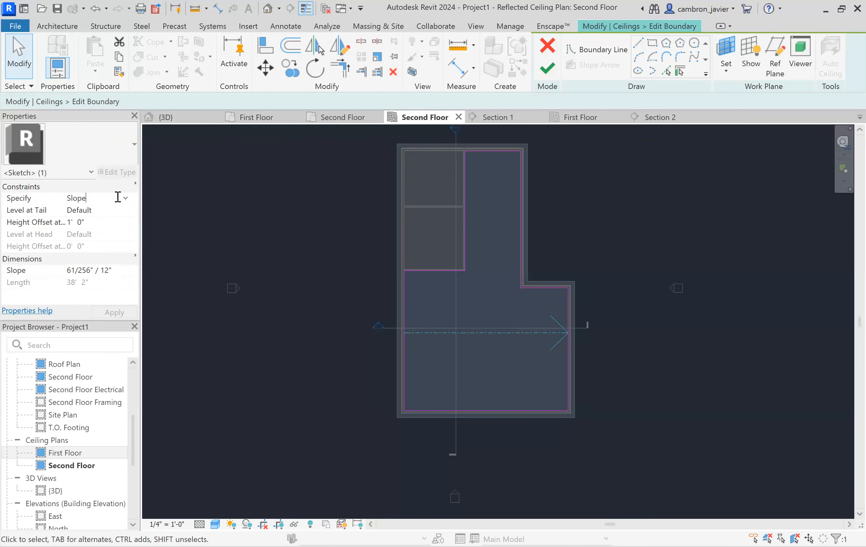
pyautogui.click(125, 198)
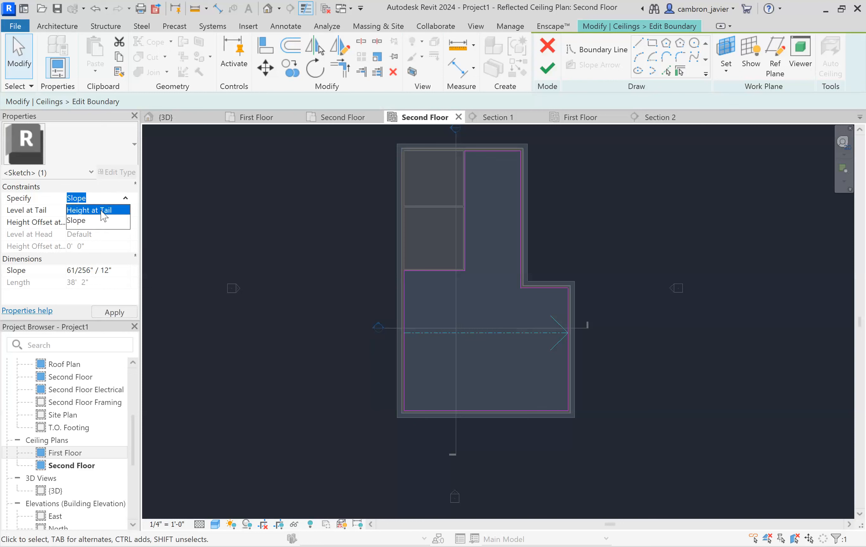
pyautogui.click(101, 211)
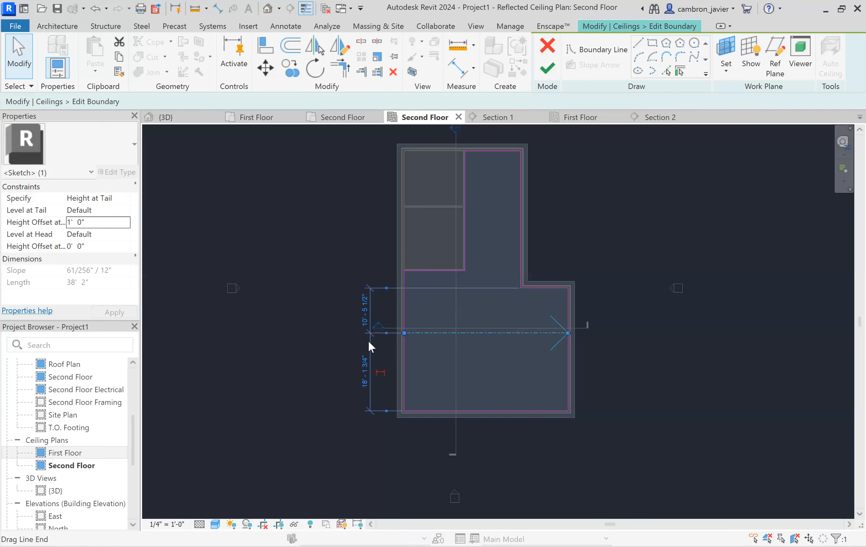
pyautogui.click(546, 65)
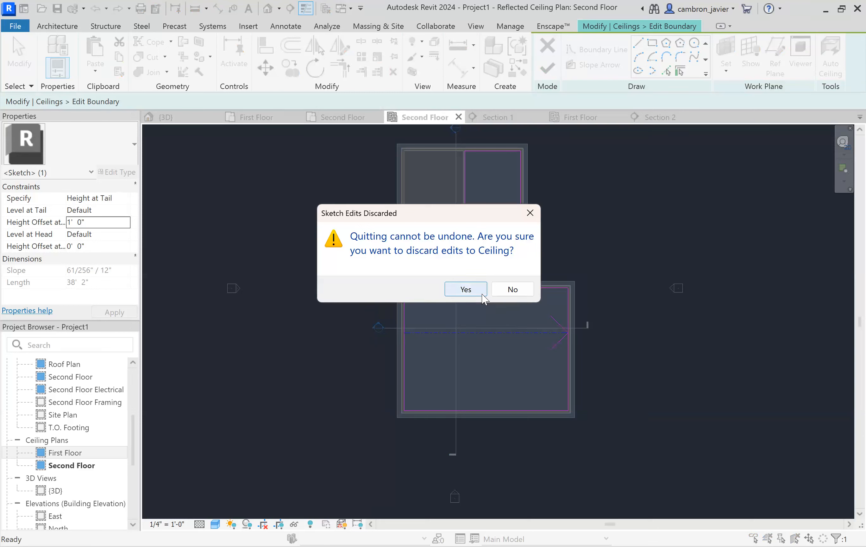
pyautogui.click(511, 288)
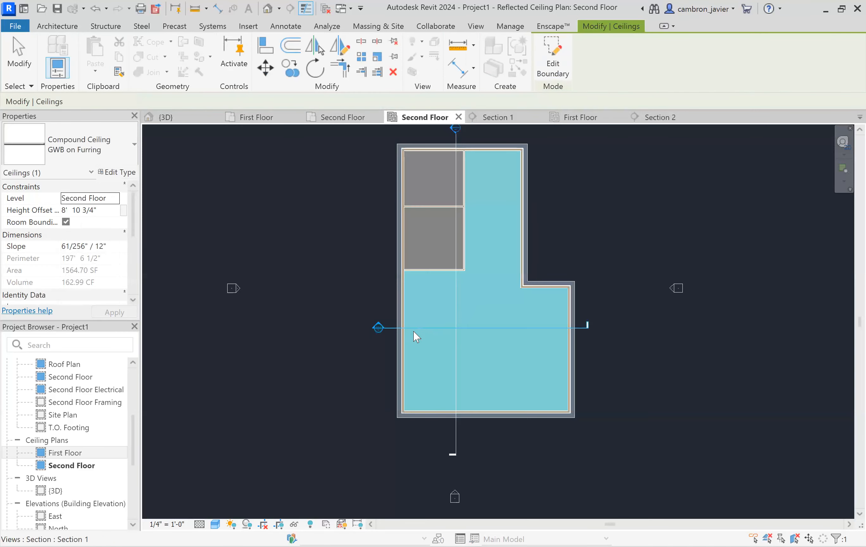
pyautogui.click(344, 271)
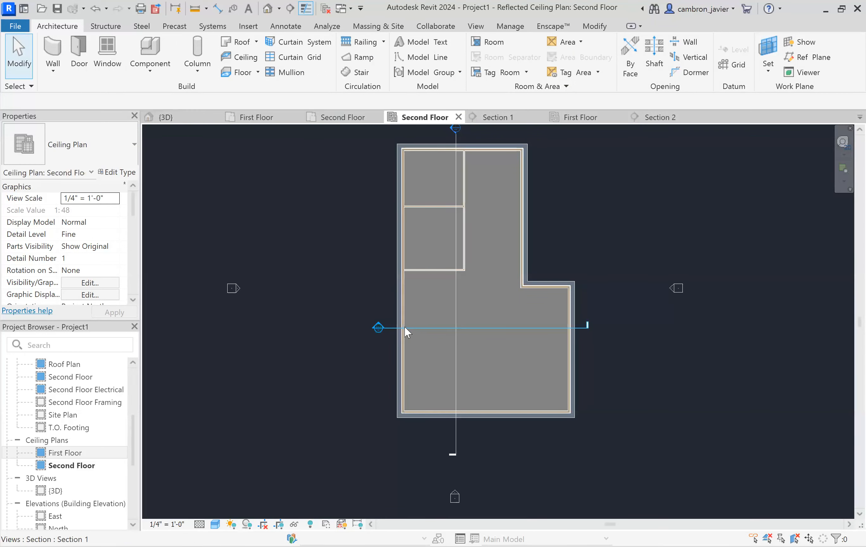
pyautogui.click(494, 117)
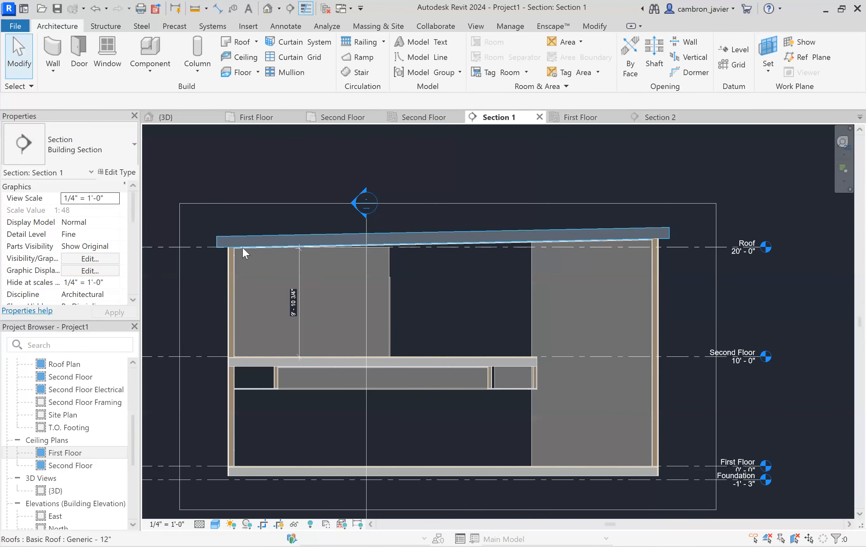